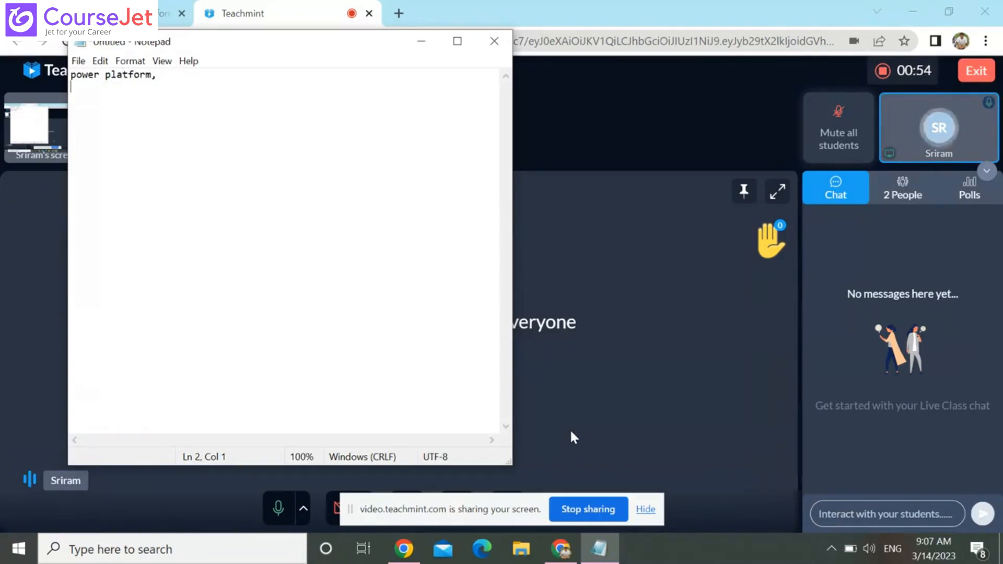
Start a list two blank lines below "power platform," with the entry "power app"
key(Return)
key(Return)
text(powee)
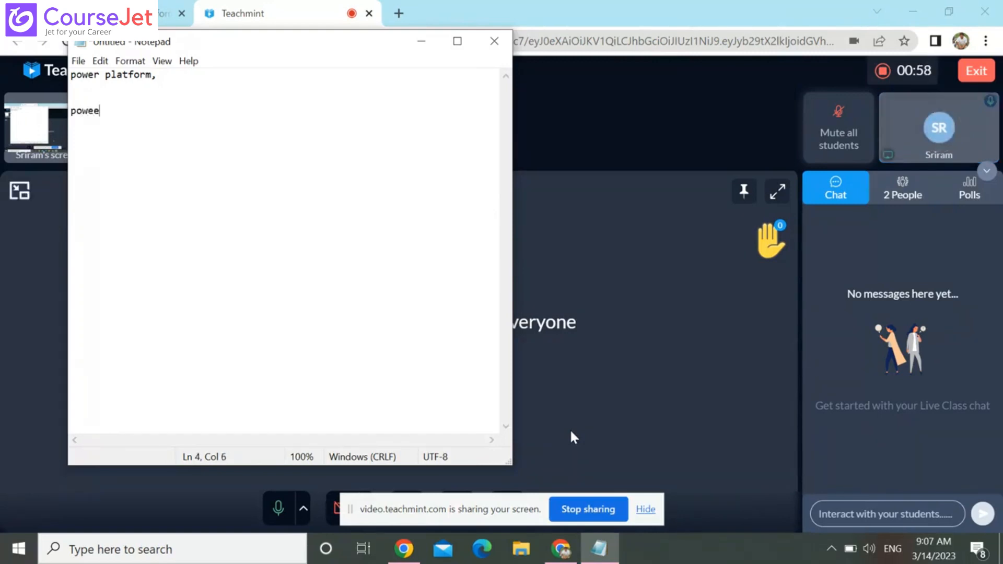
text(r aod)
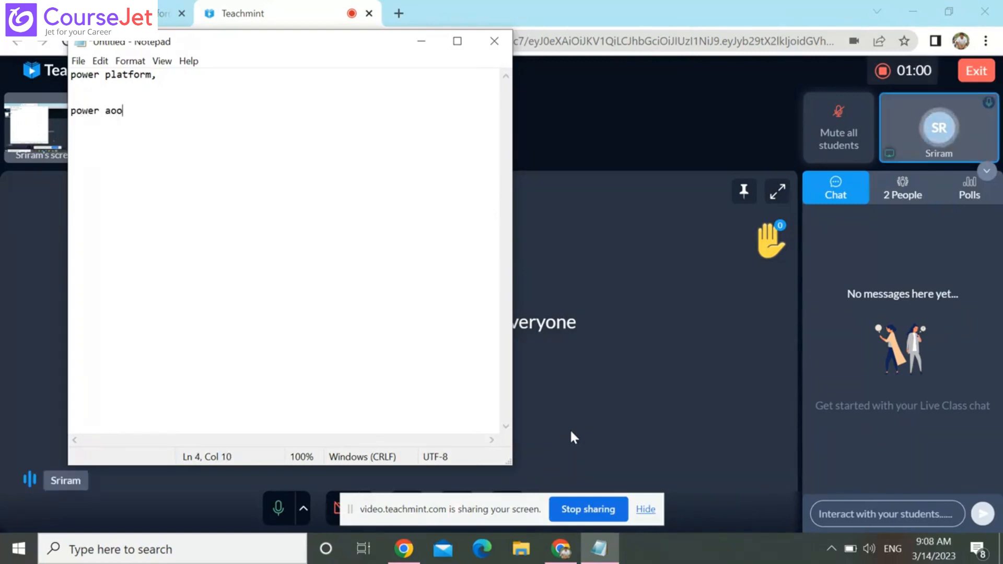
key(BackSpace)
key(BackSpace)
text(p)
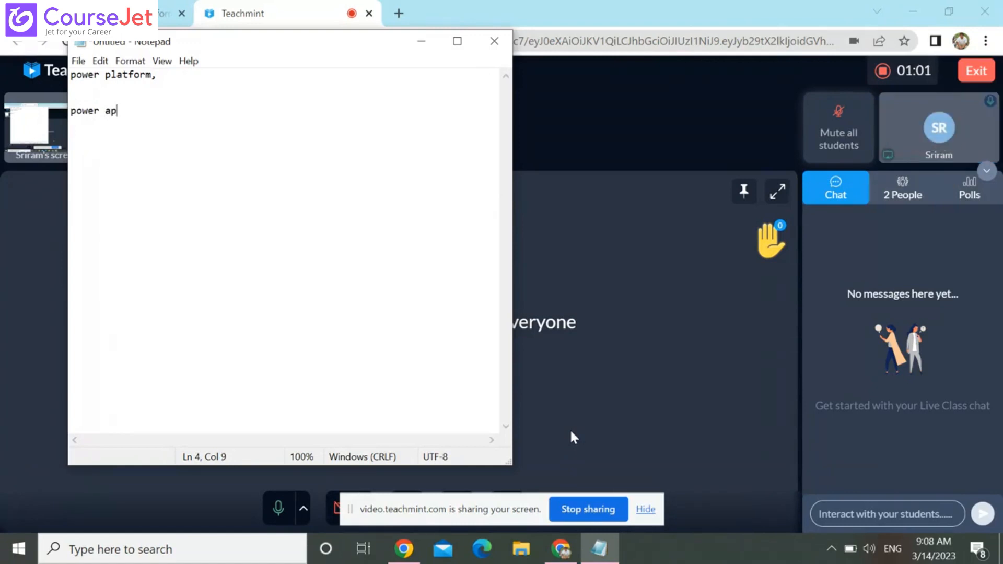
text(p)
Add "power automate" as the second entry of the list, on its own line under "power app"
key(Return)
text(pow)
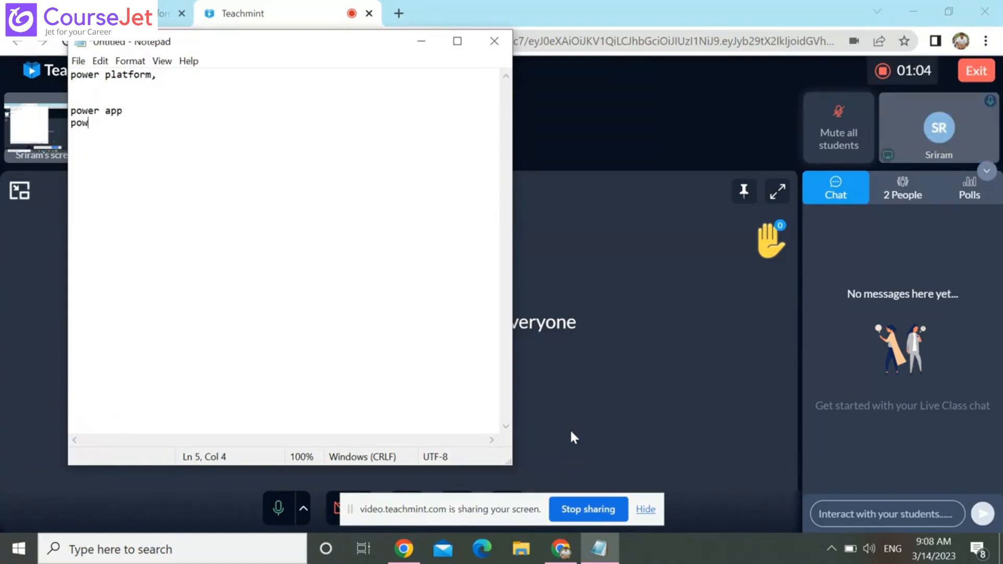
text(er au)
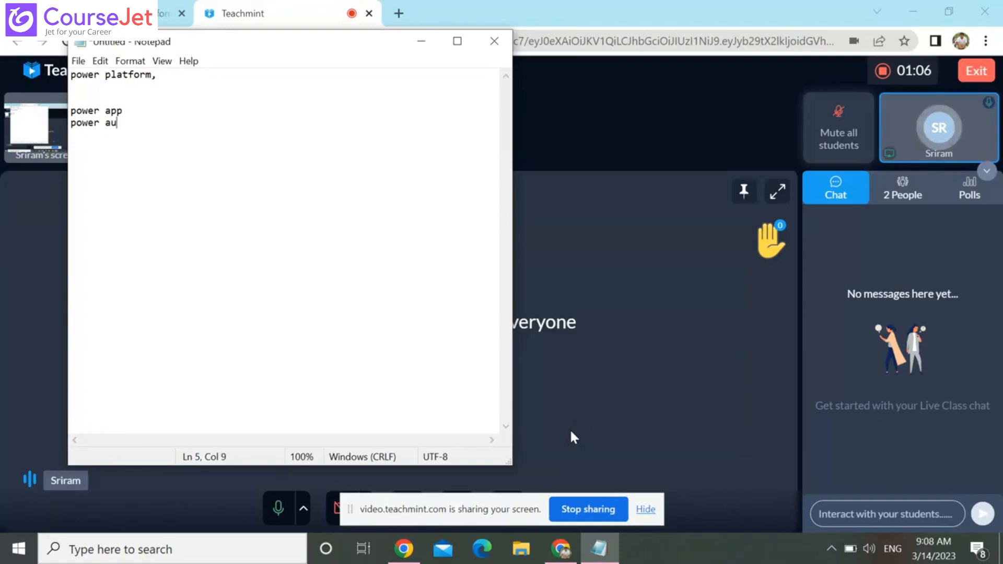
text(to)
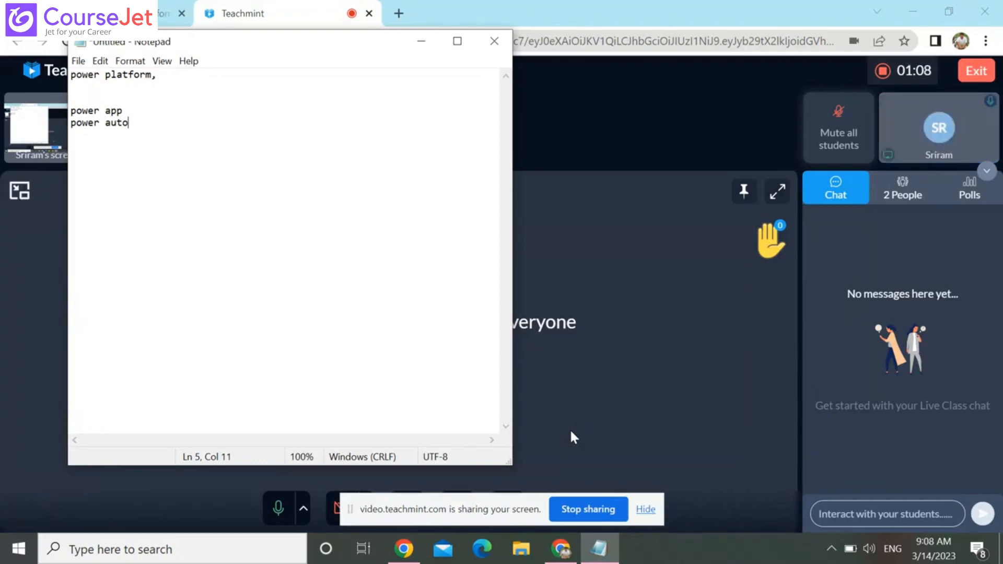
text(mate)
Add "power virtual agent" and "power bi" as the third and fourth lines of the list
key(Return)
text(power )
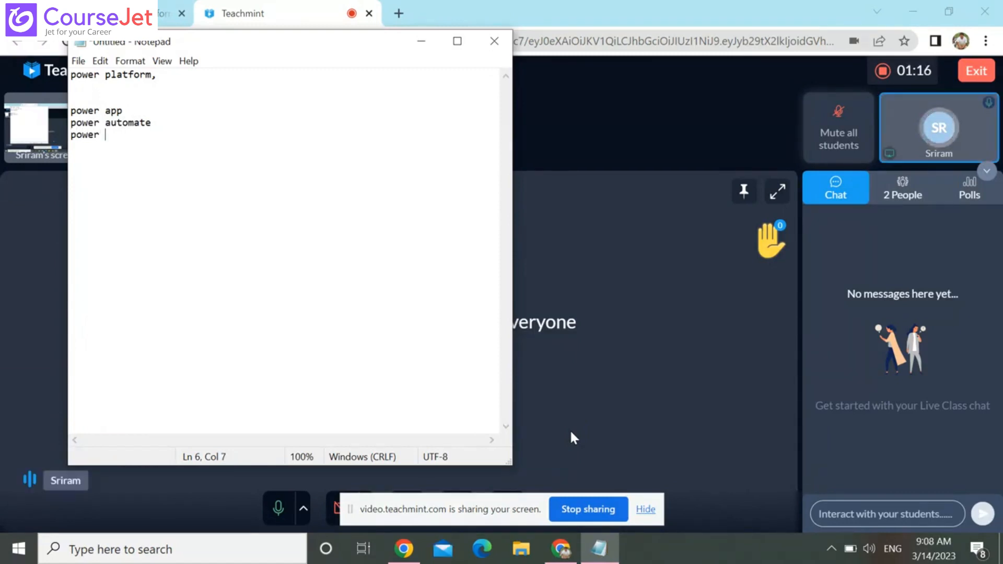
text(virtu)
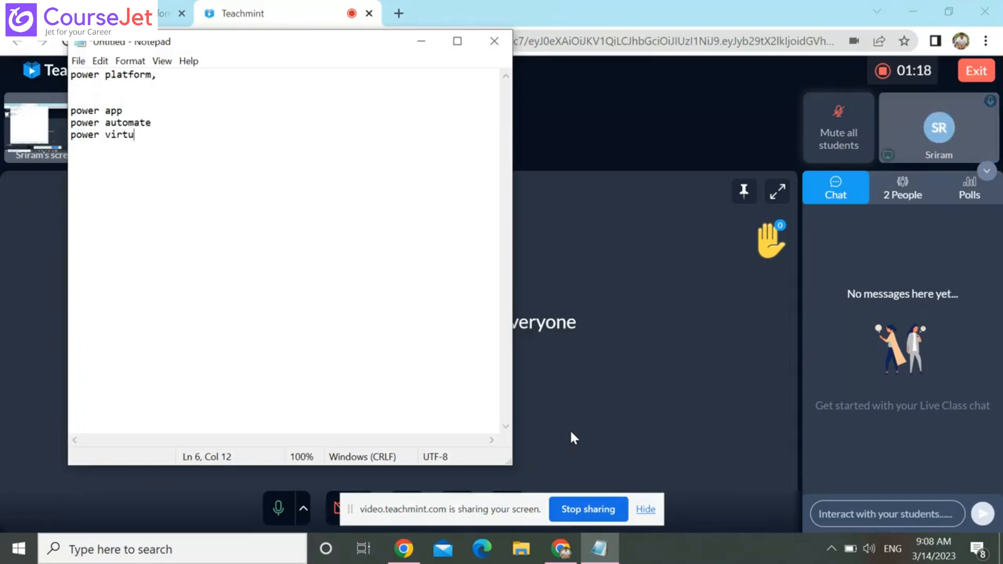
text(al agent)
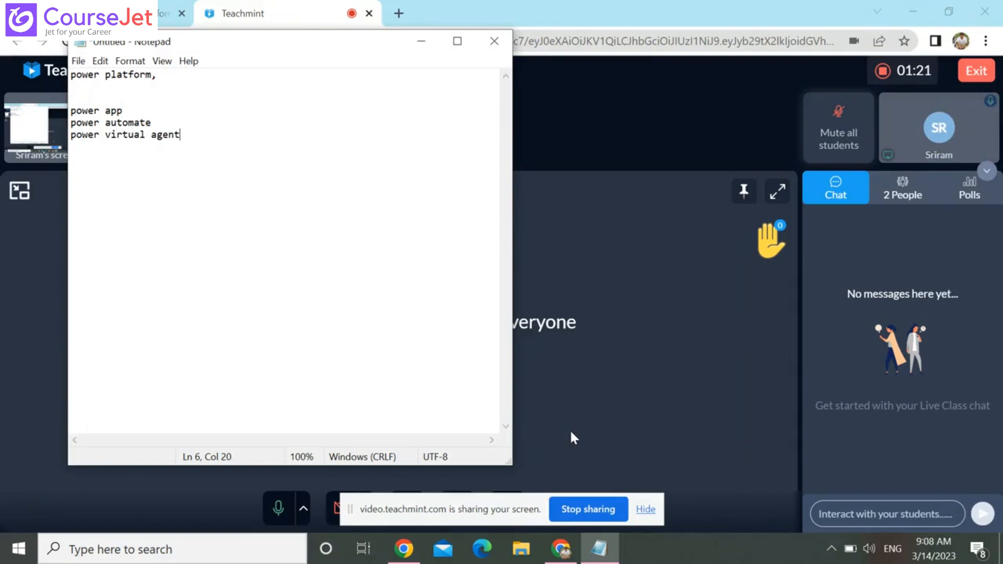
key(Return)
text(po)
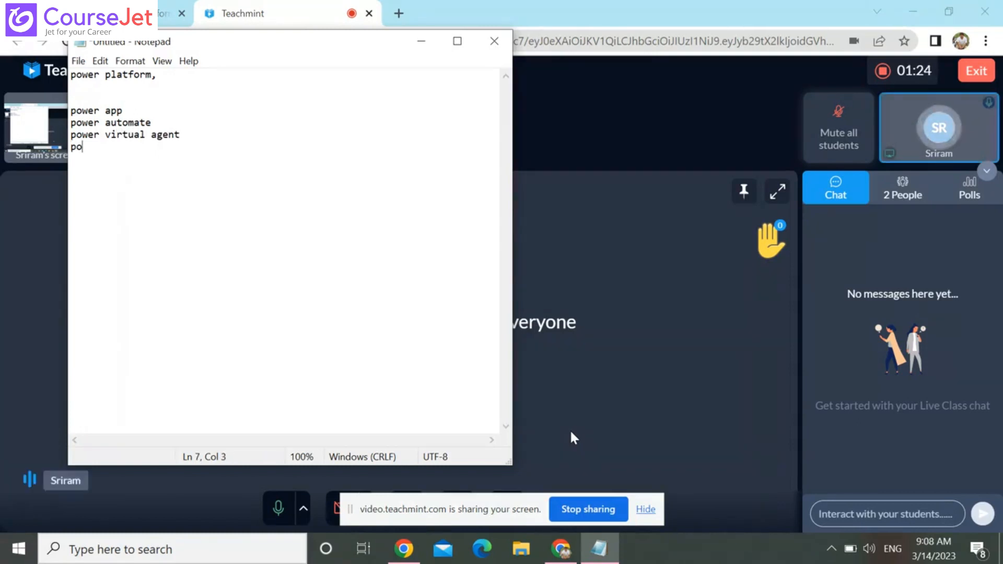
text(wer )
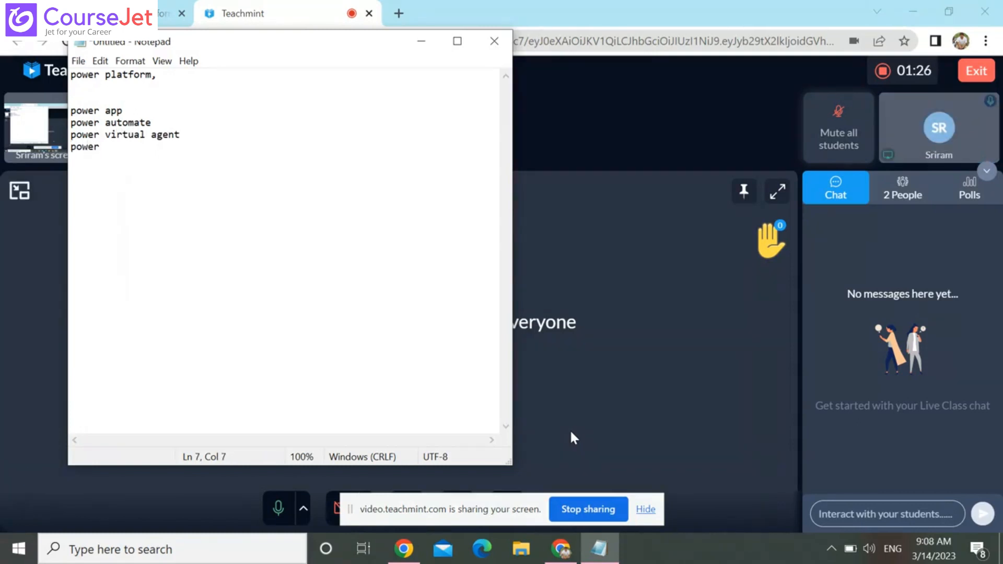
text(bi)
Leave two blank lines below the list and write "power app - tool to design page and forms without coding."
key(Return)
key(Return)
key(Return)
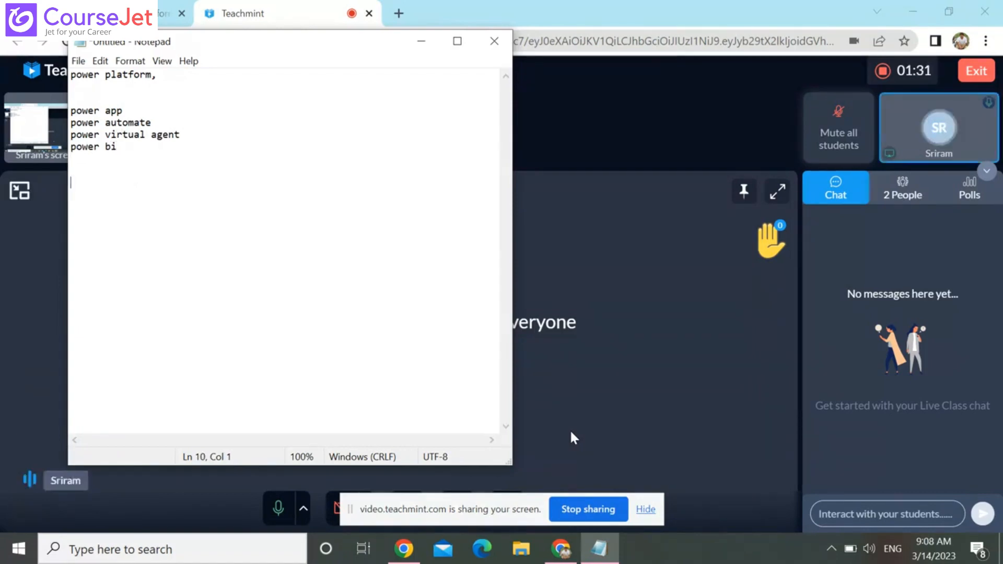
text(power app)
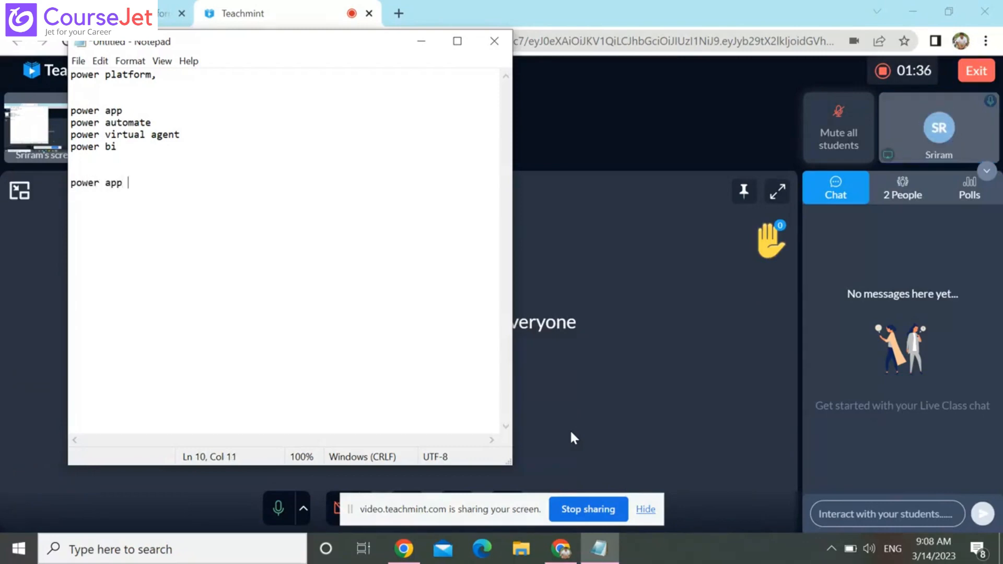
text( - too)
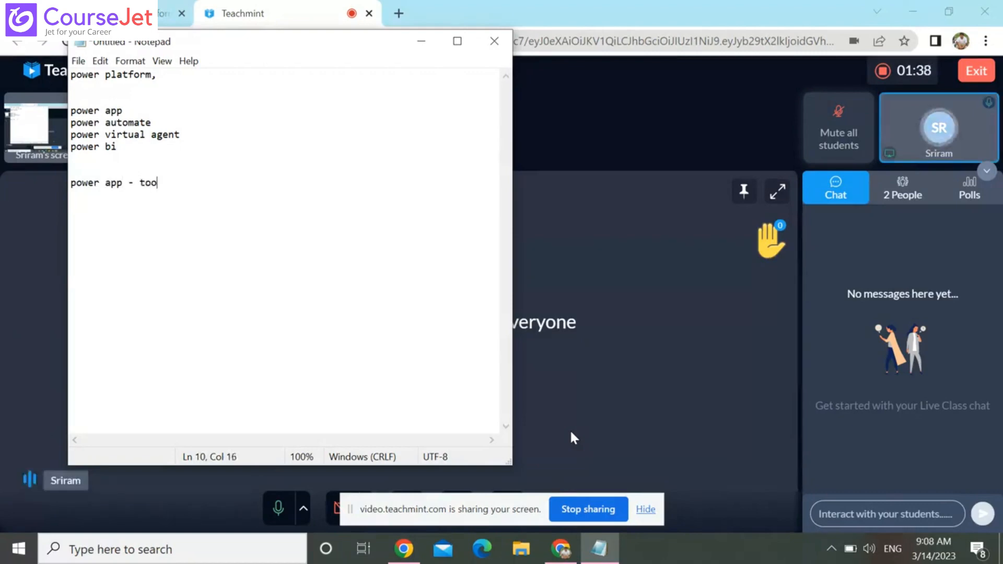
text(l to design)
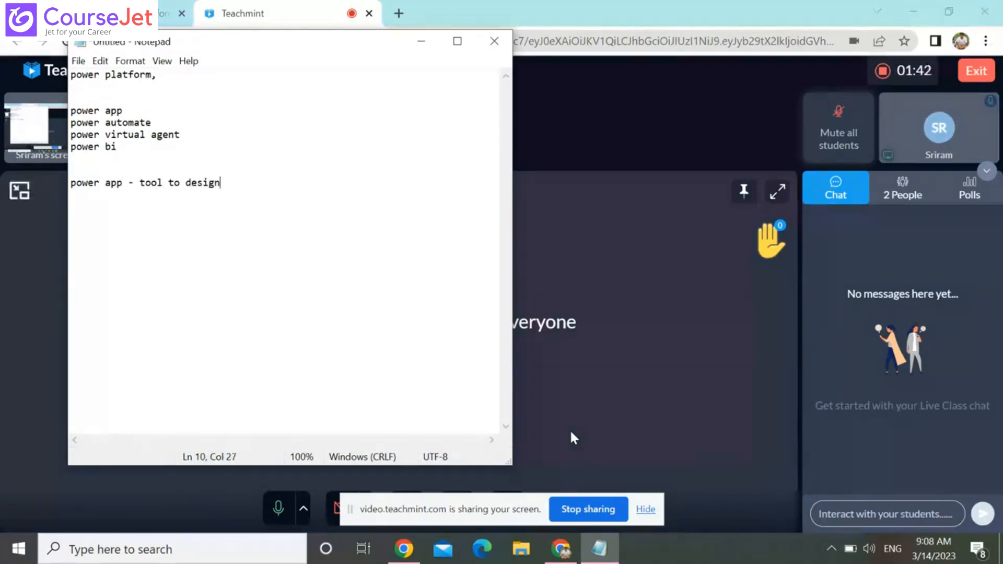
text( page and)
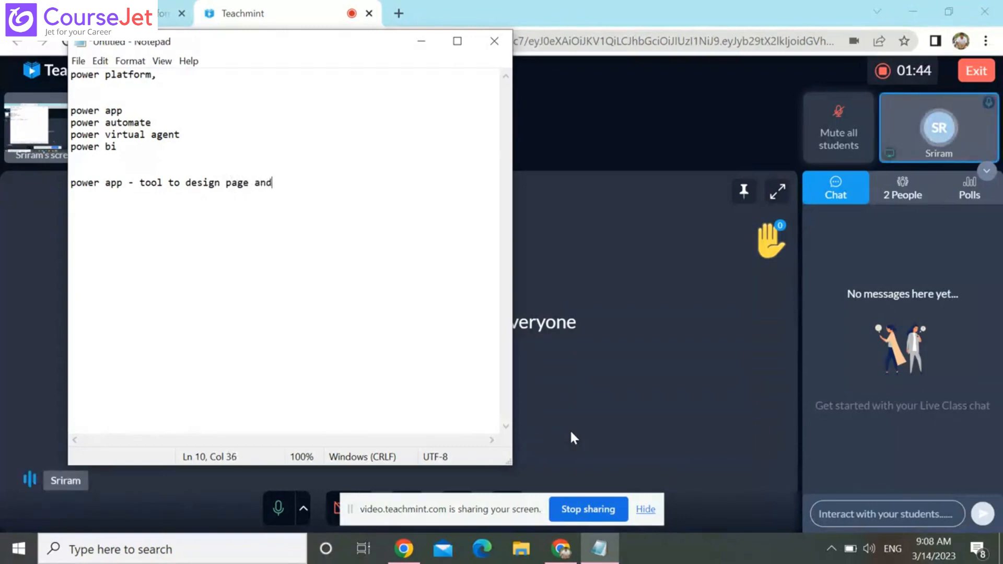
text( frorms wi)
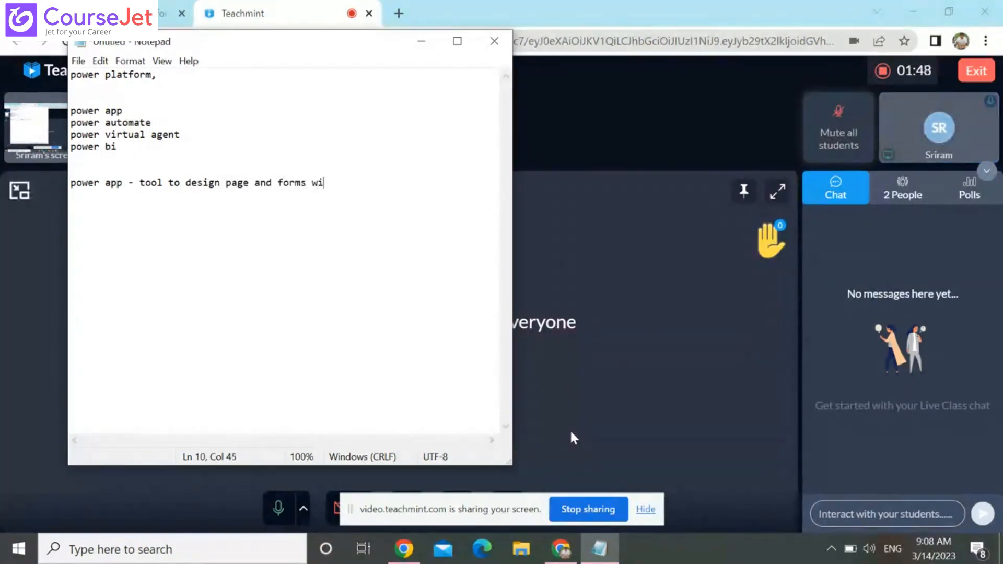
text(thout cod)
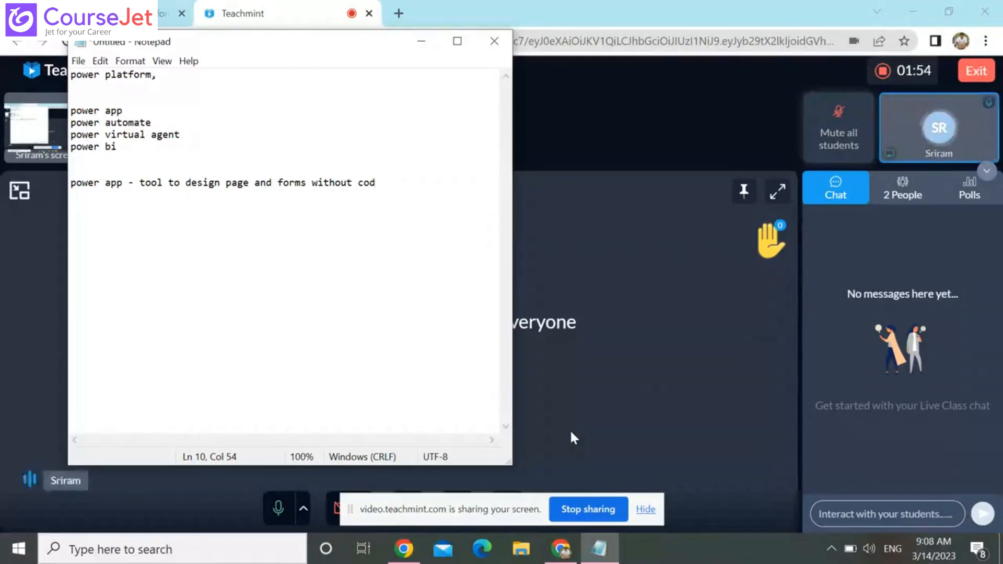
text(ing.)
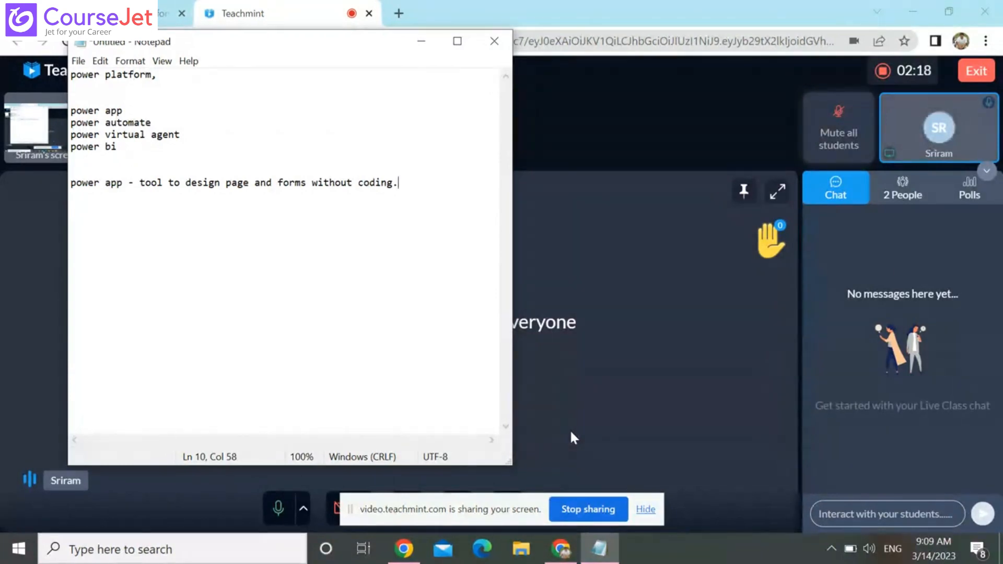
Write "power automate = workflow." on a new line under the power app description
key(Return)
text(po)
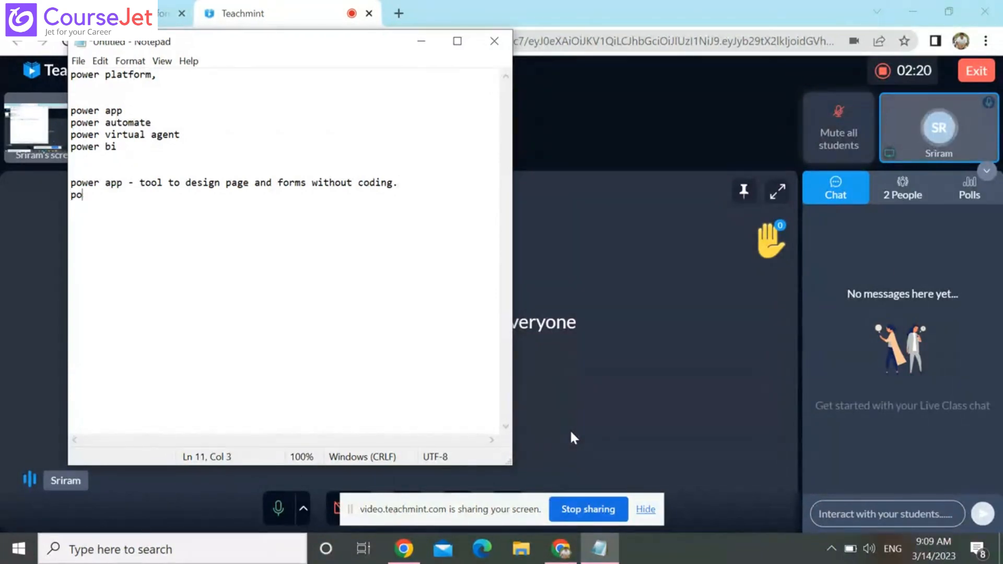
text(wer au)
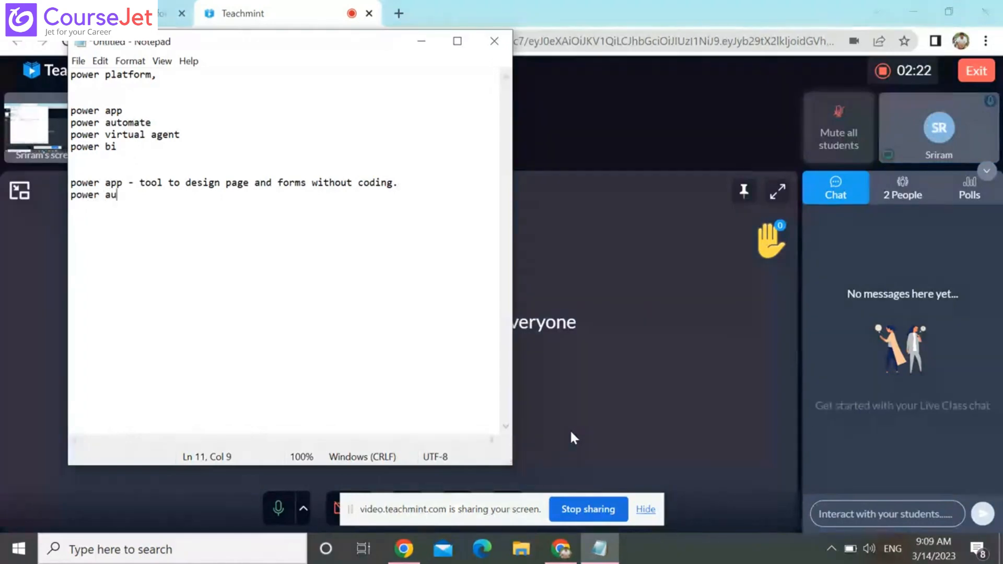
text(tomate =)
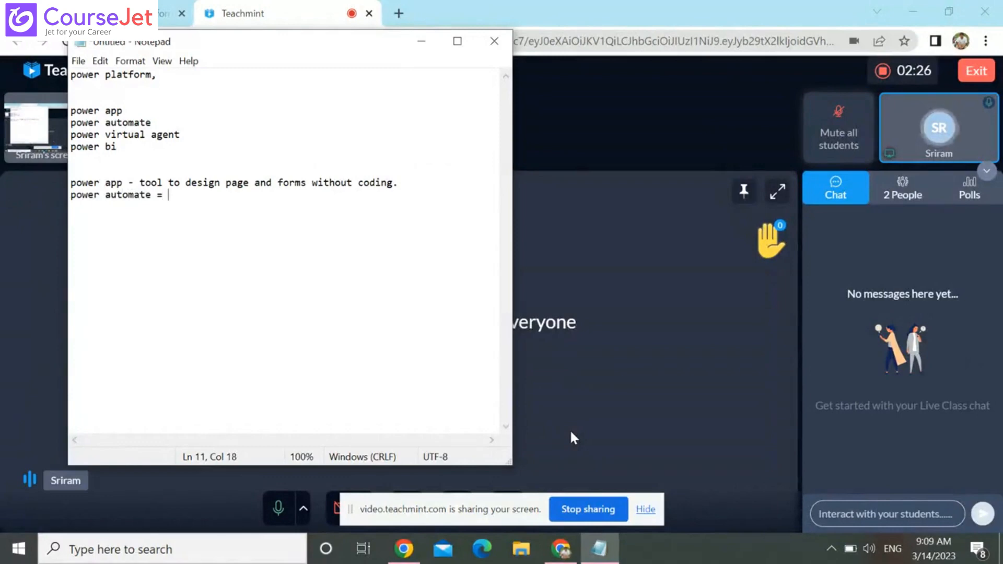
text( work)
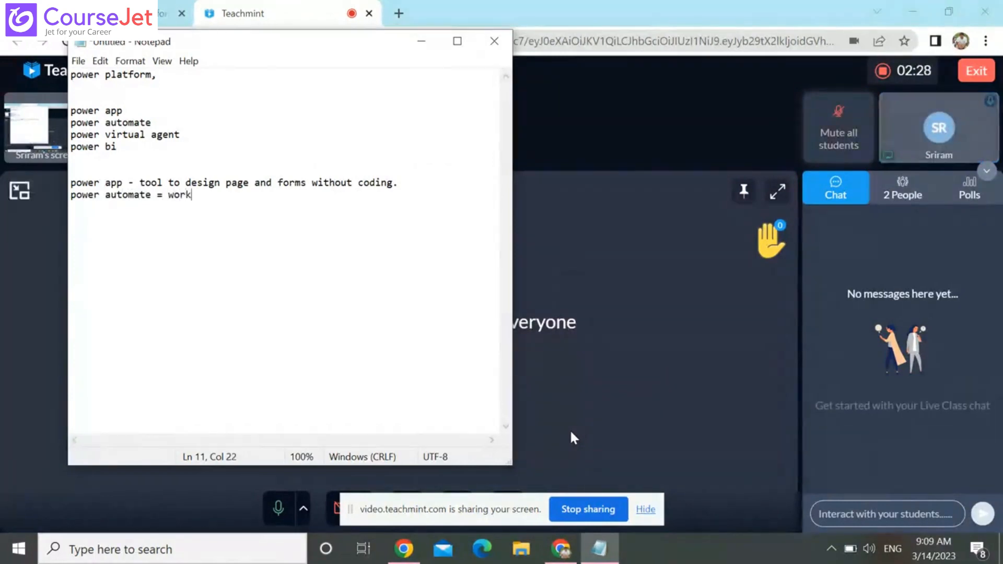
text(flow.)
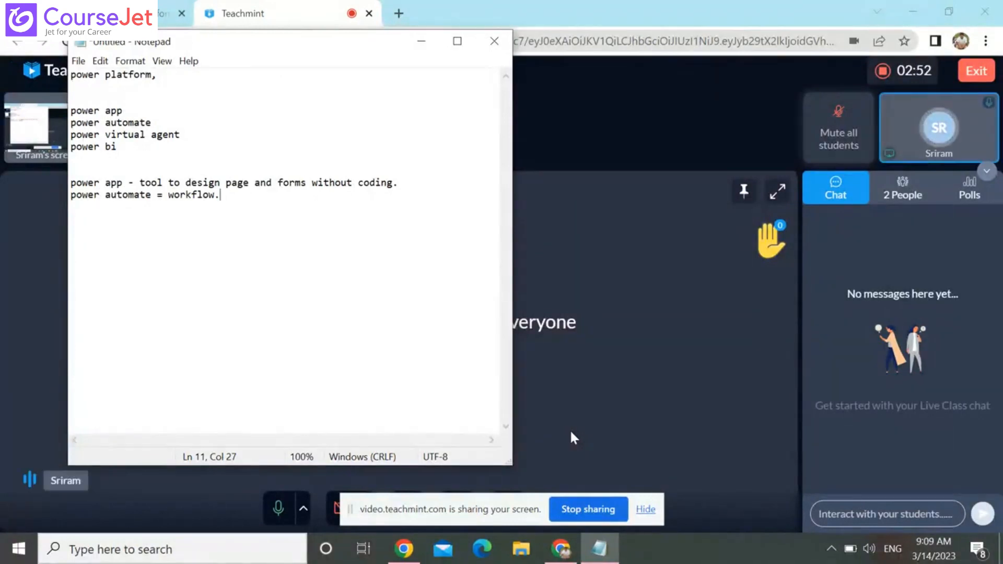
Append "(condition and actions)." to the end of the power automate description
text(())
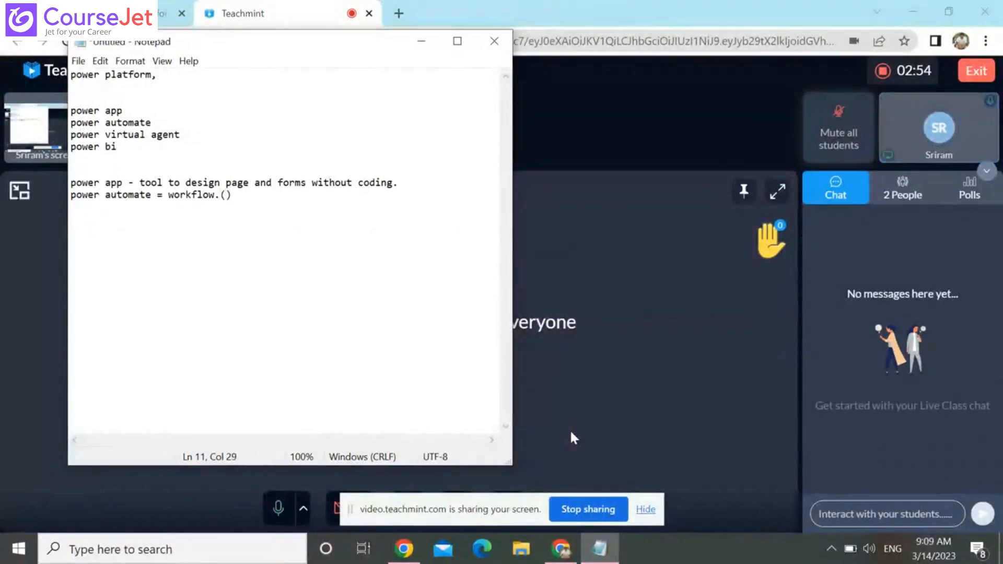
text(con)
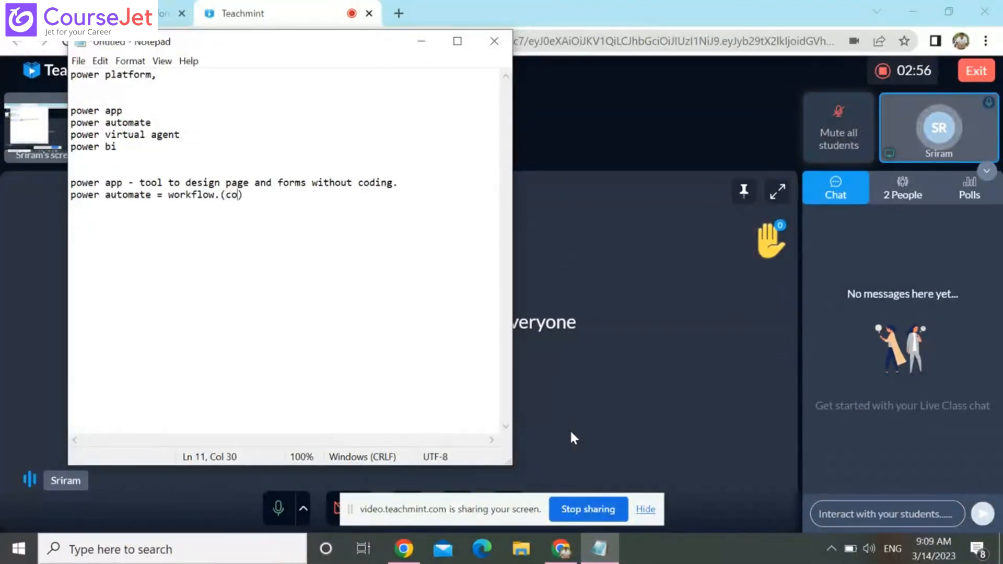
text(dition)
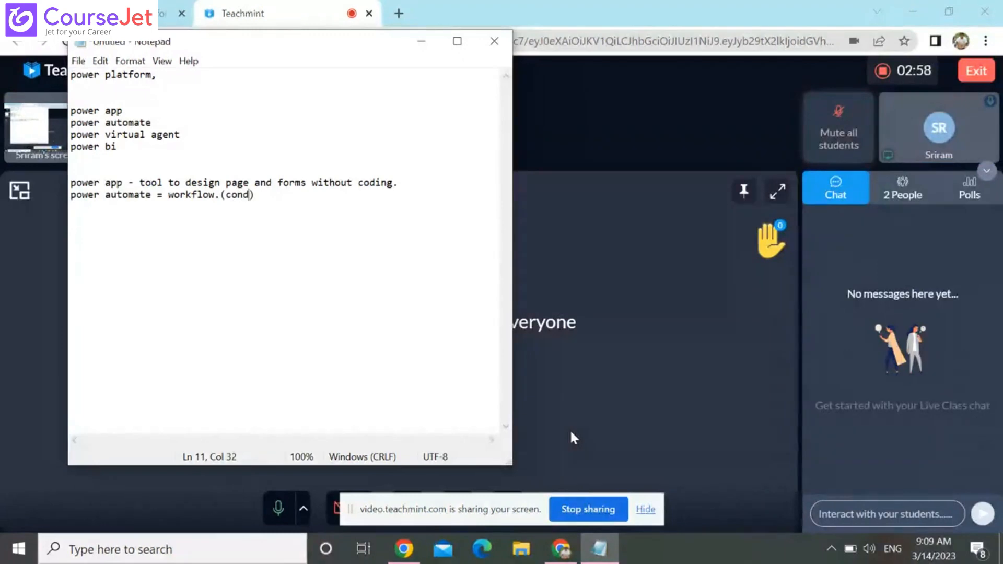
text( and ac)
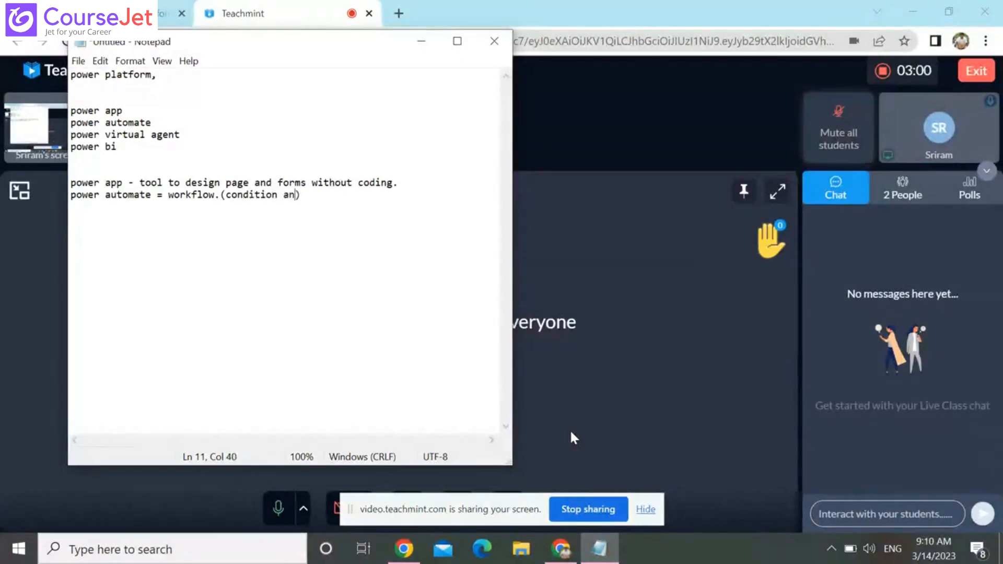
text(tions)
key(End)
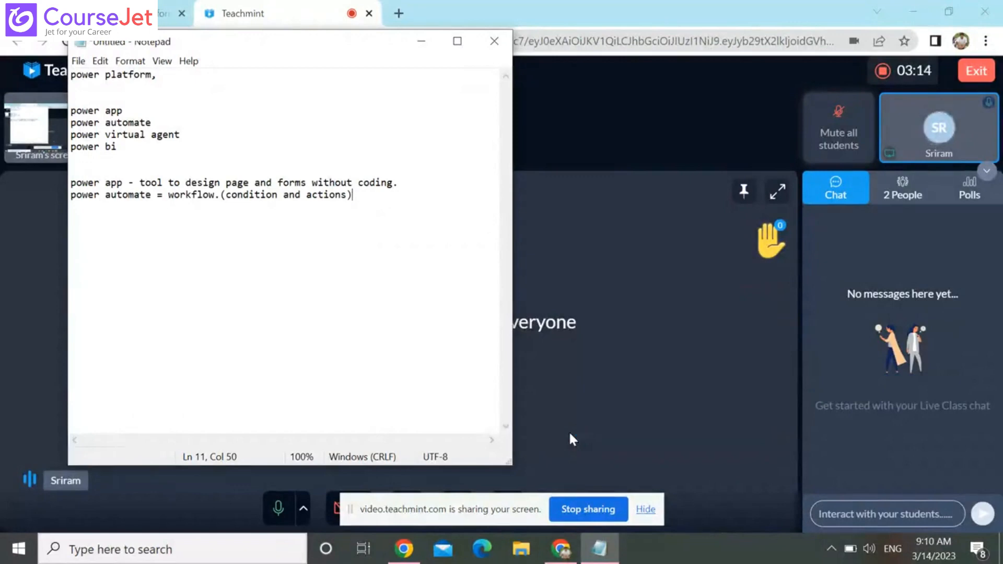
text(.\)
key(BackSpace)
Write "power virtual agent - tool to design chatbot without coding." on a new line under the power automate description
key(Return)
text(power )
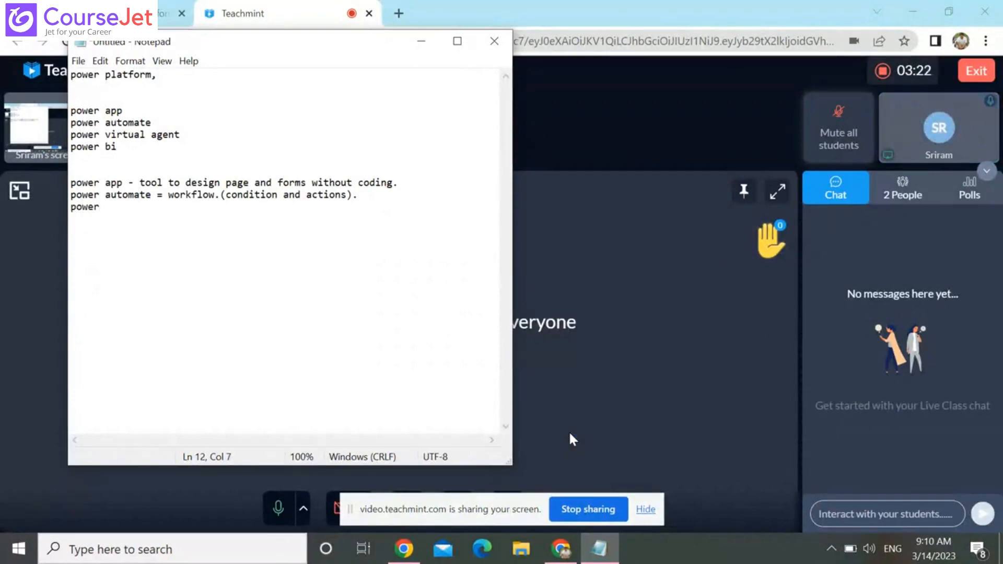
text(virtual agent -)
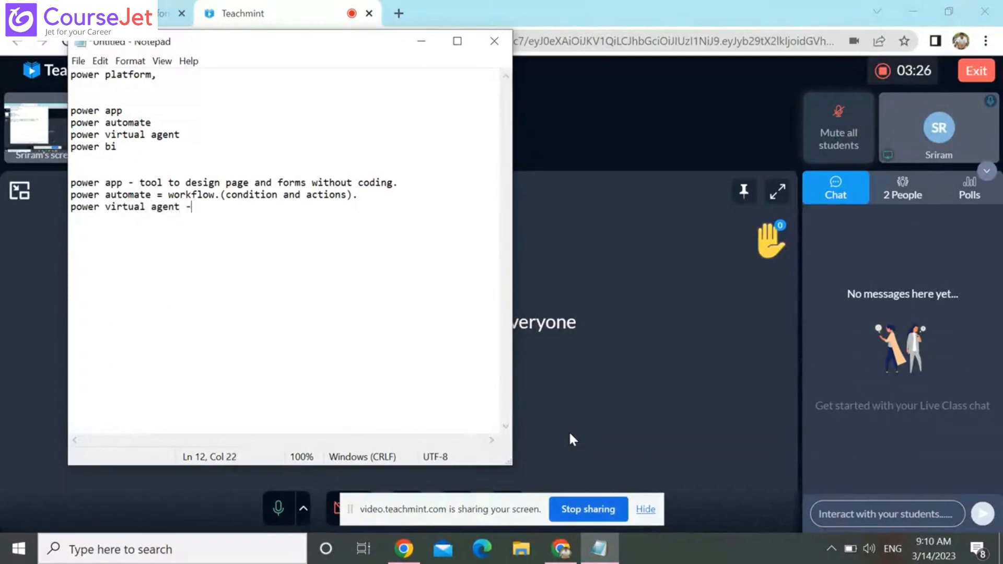
text( tool )
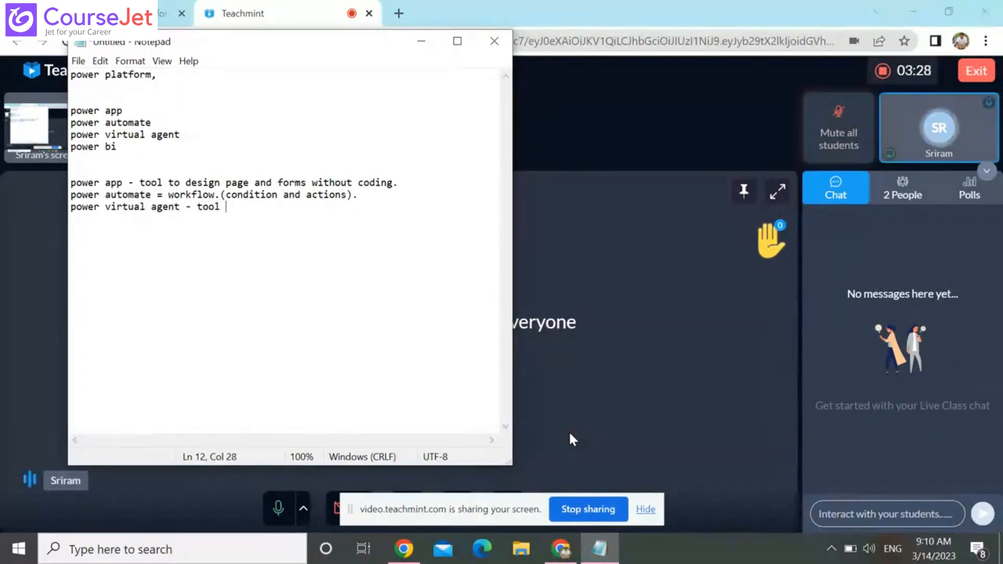
text(to di)
text(sign)
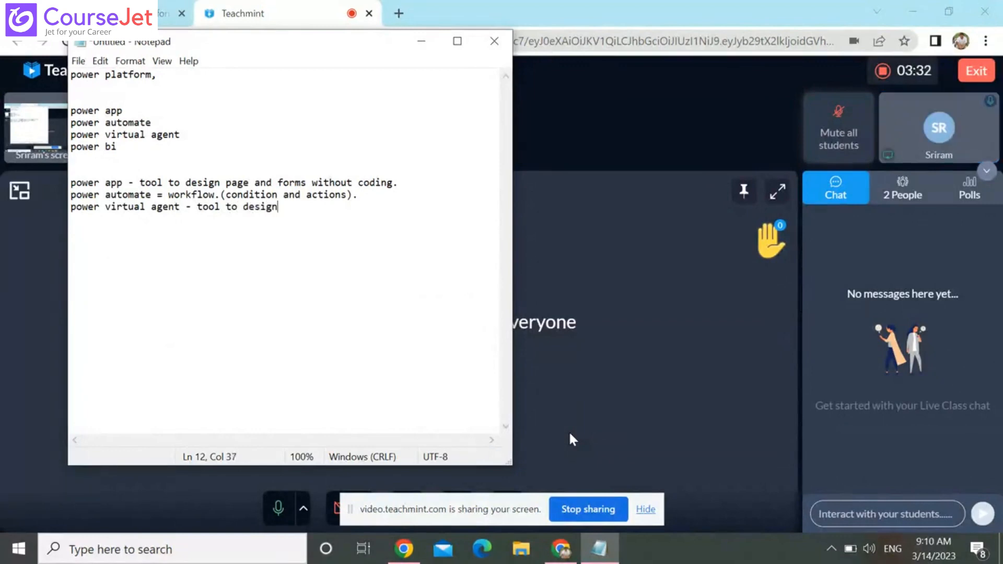
text( chat)
key(BackSpace)
text(bot wi)
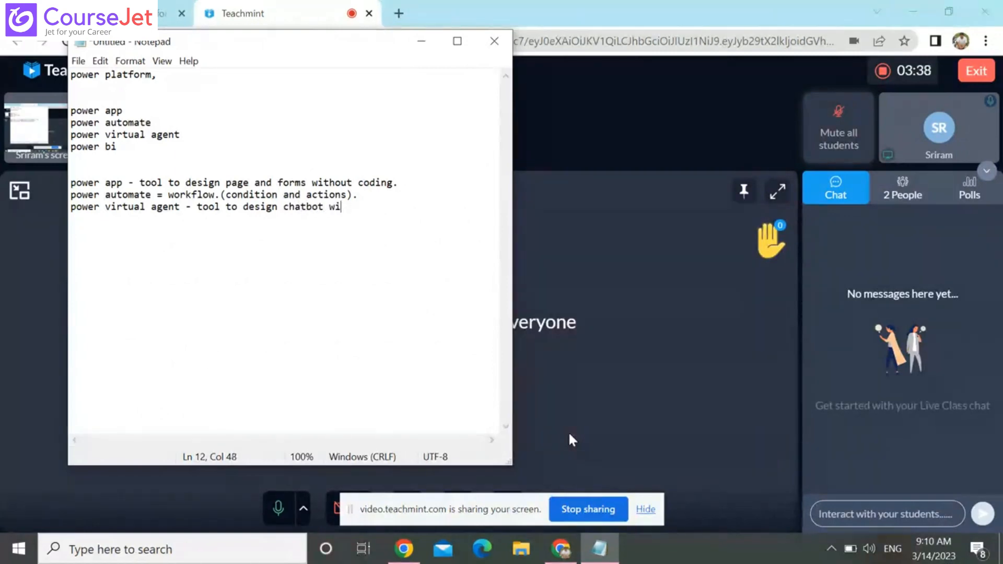
text(thou)
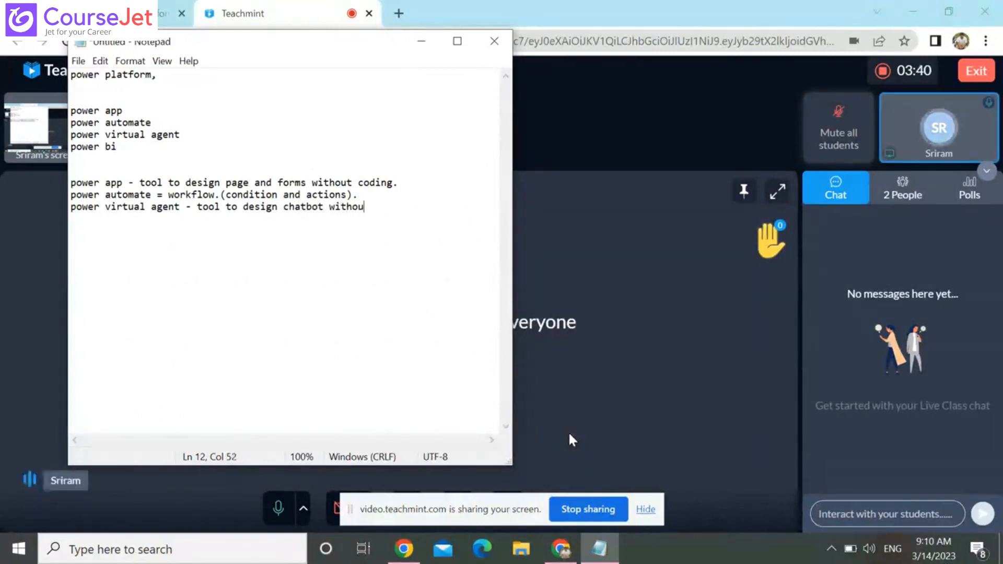
text(t coding.)
key(Return)
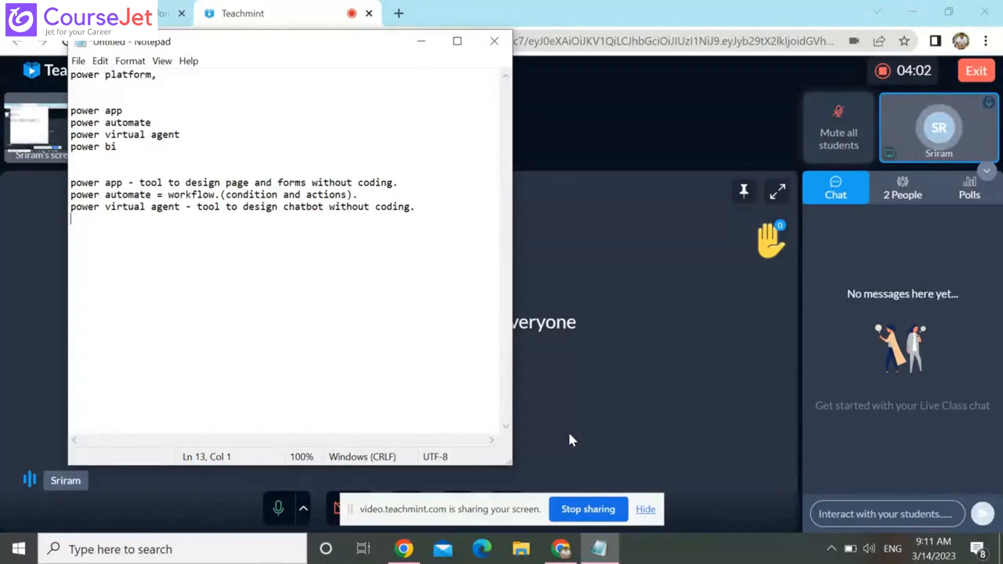
Write "ticket booking app." on the line below the power virtual agent description
click(418, 208)
click(423, 219)
text(ticket)
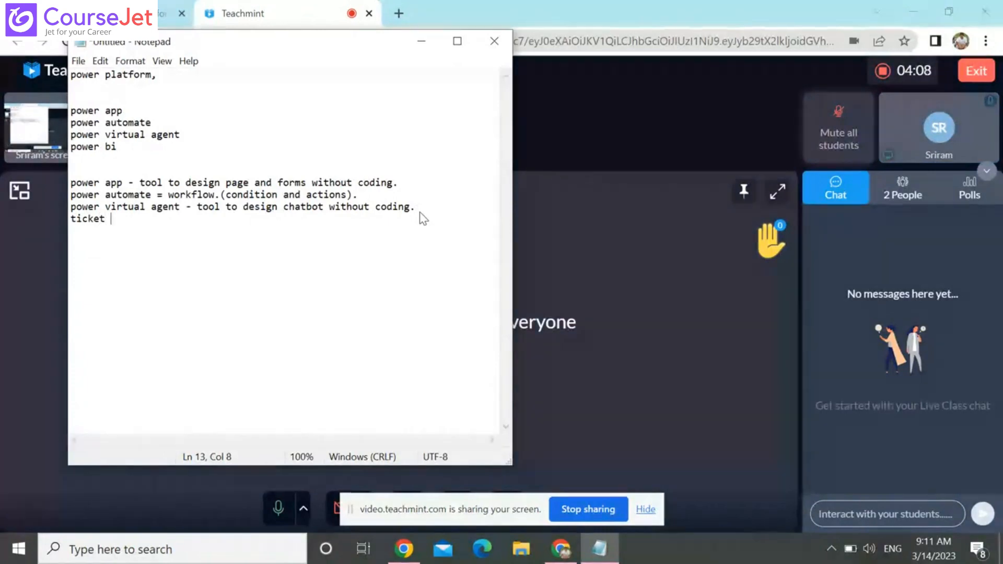
text( book)
text(app)
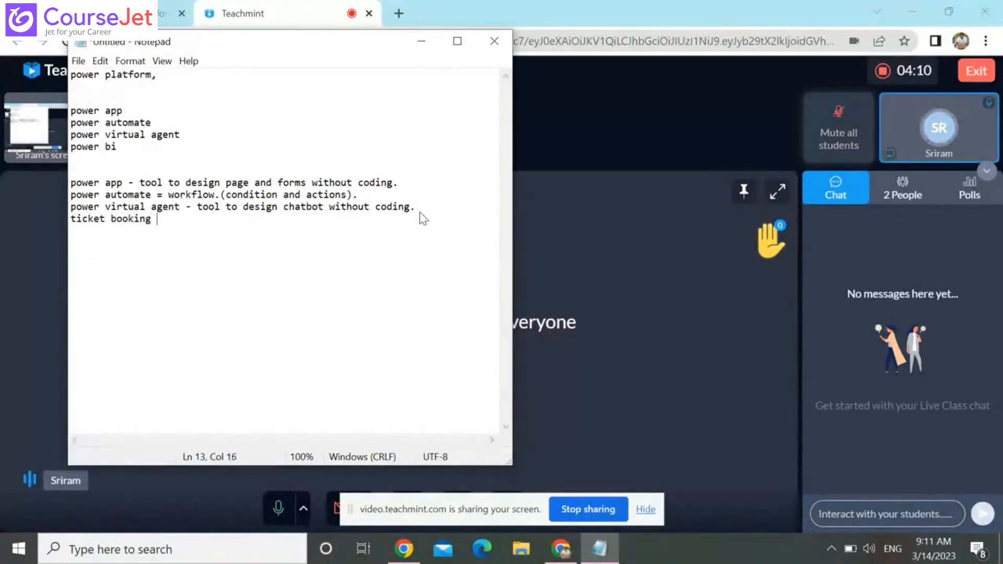
text(.)
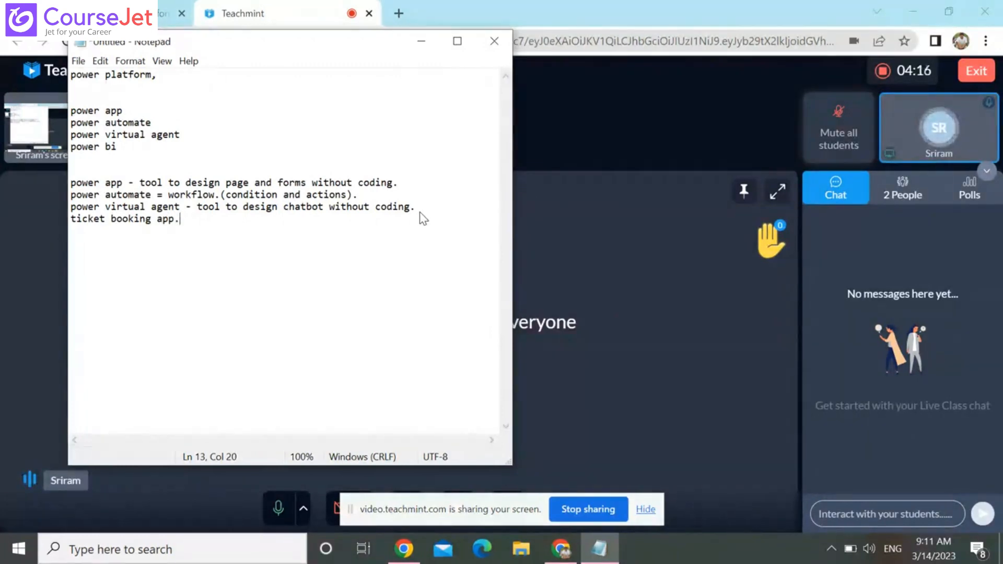
key(Return)
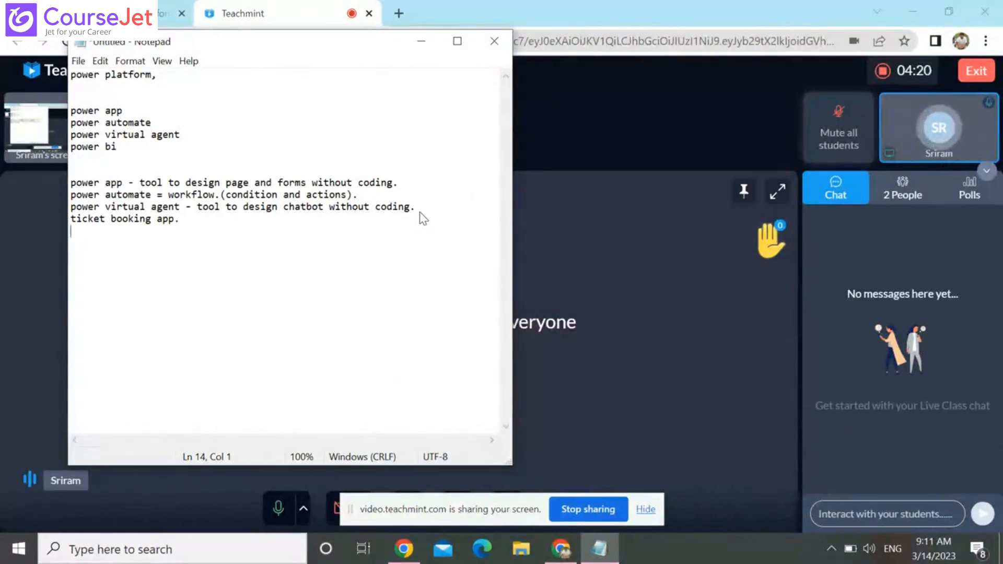
List "soure.", "destination" and "date of journey" on separate lines under the ticket booking app line
text(sour)
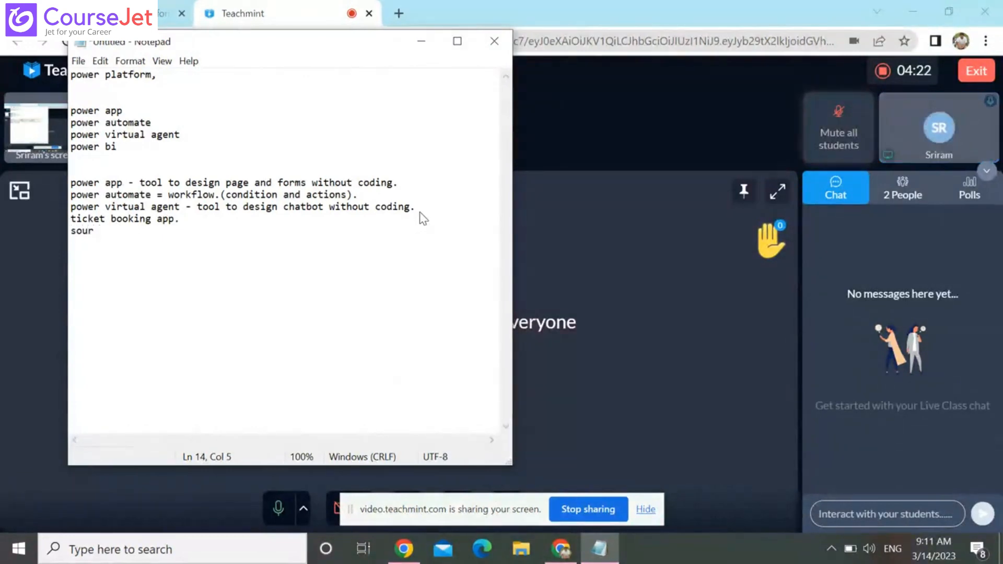
text(e.)
key(Return)
text(destination)
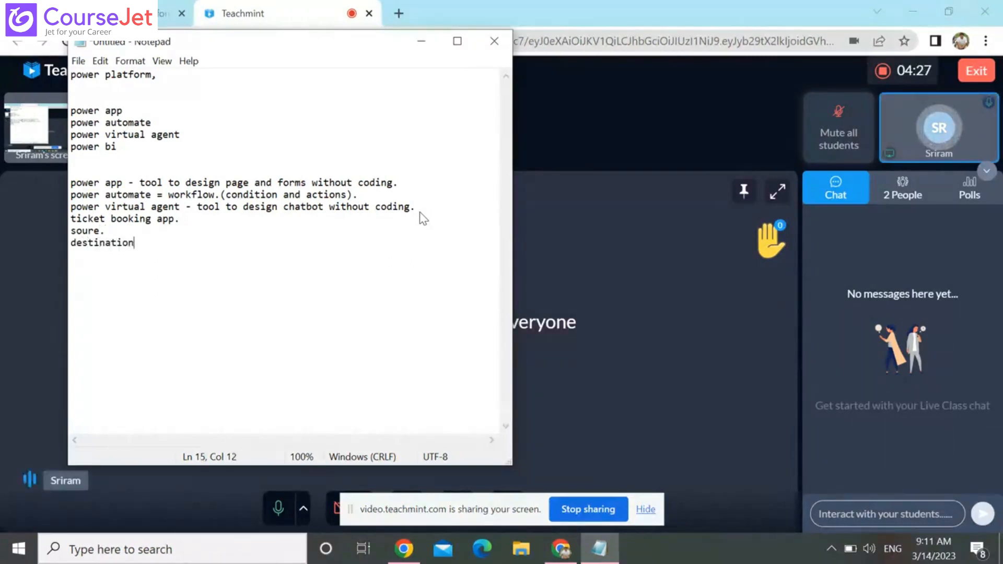
key(Return)
text(da)
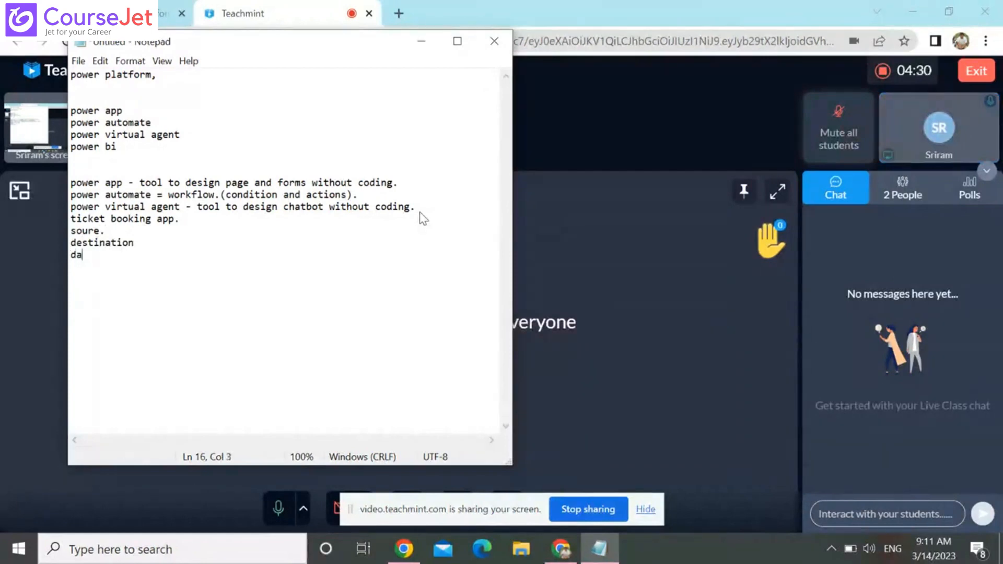
text(te of)
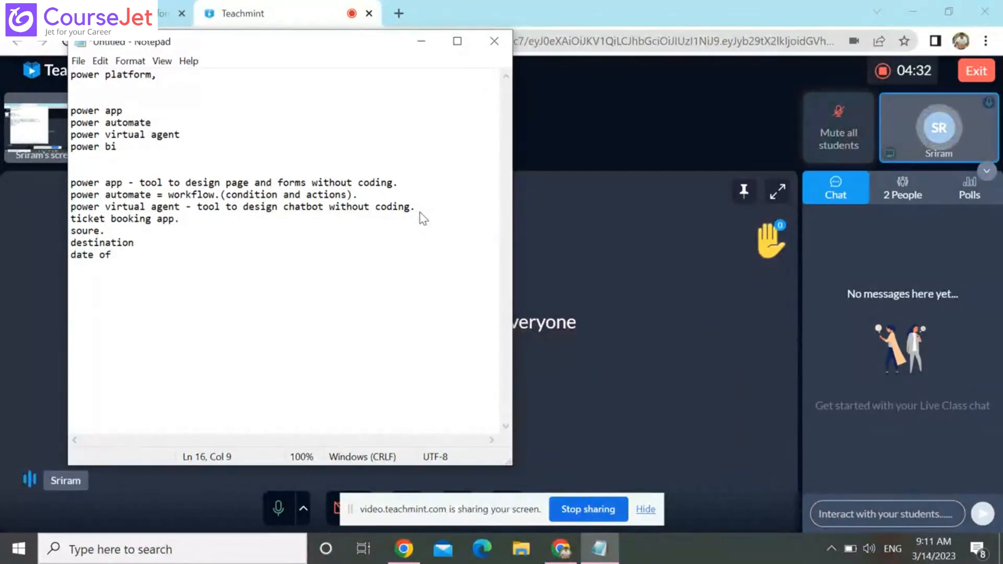
text( jour)
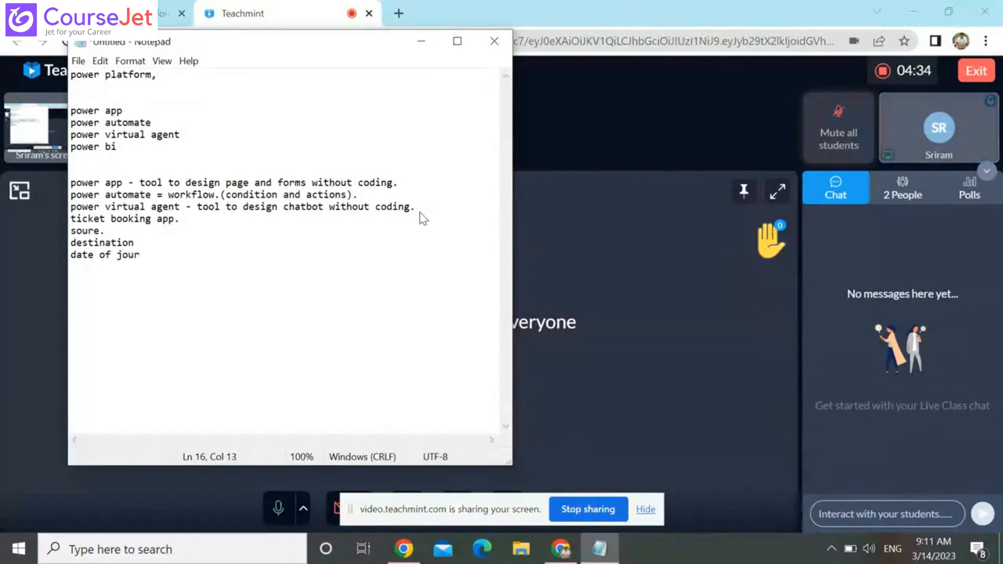
text(ney)
key(Return)
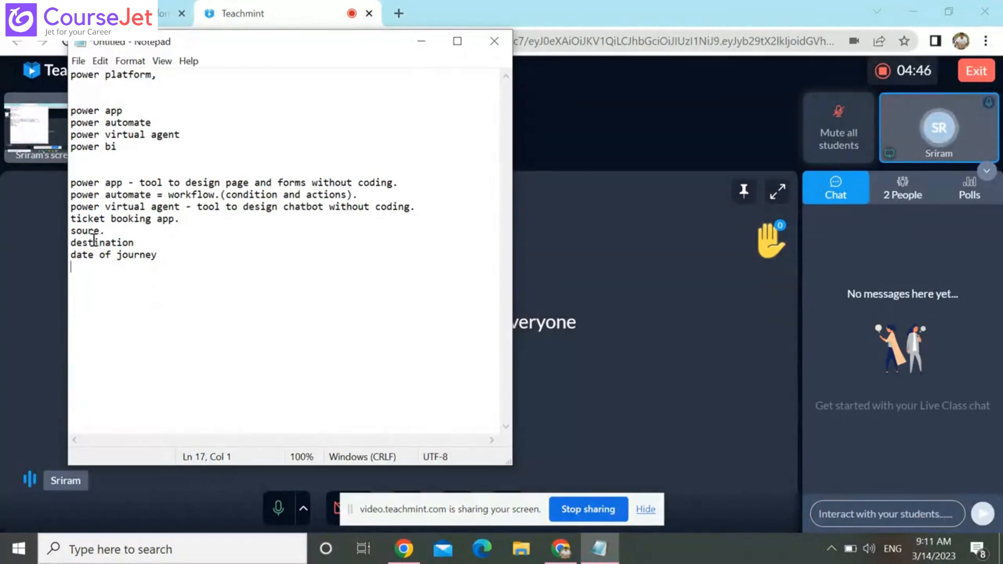
Add "kind of seat" on the line below "date of journey"
click(181, 258)
click(182, 264)
text(kind of)
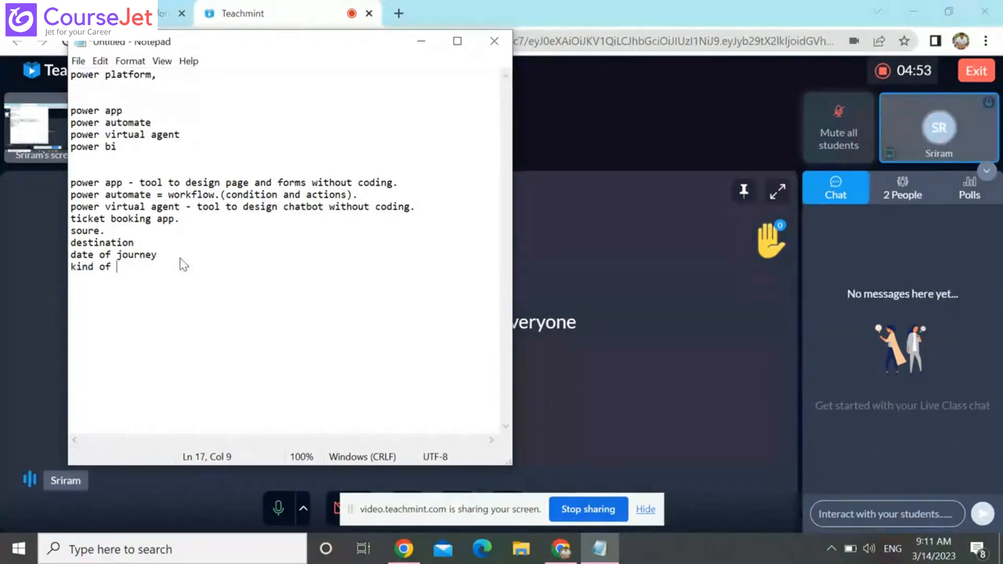
text( seat)
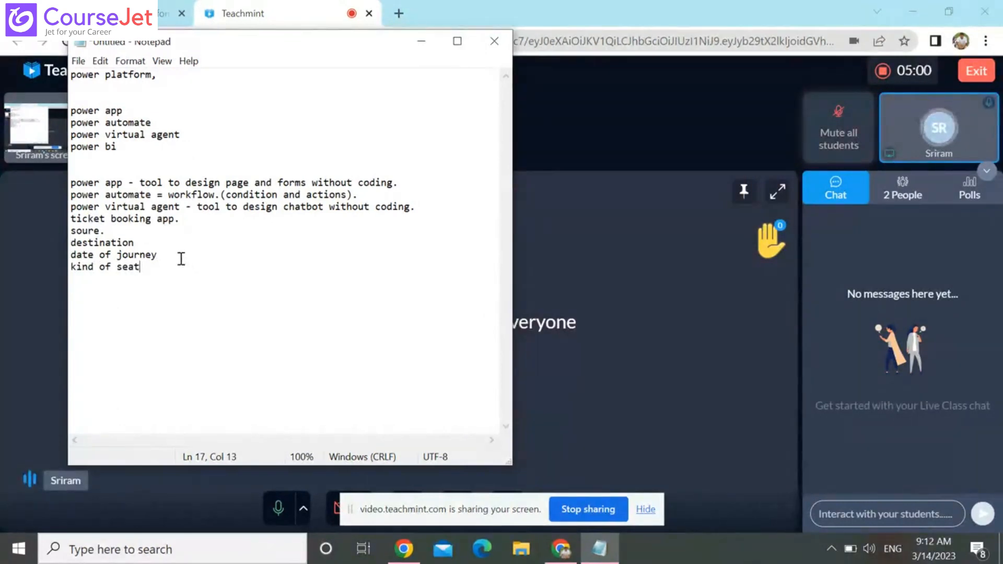
Write "call api to book ticket - power automate" on a new line under "kind of seat"
key(Return)
text(ca)
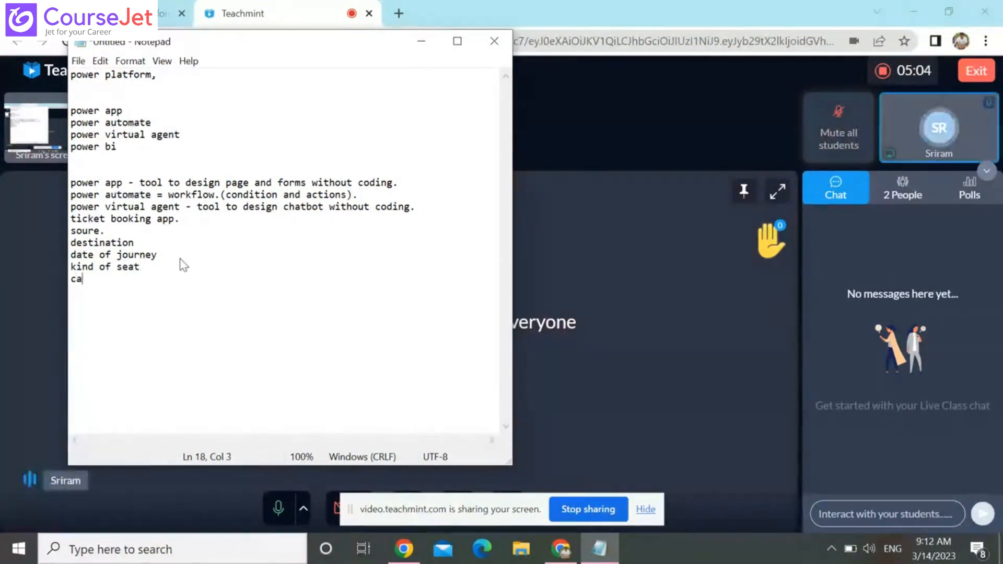
text(ll api )
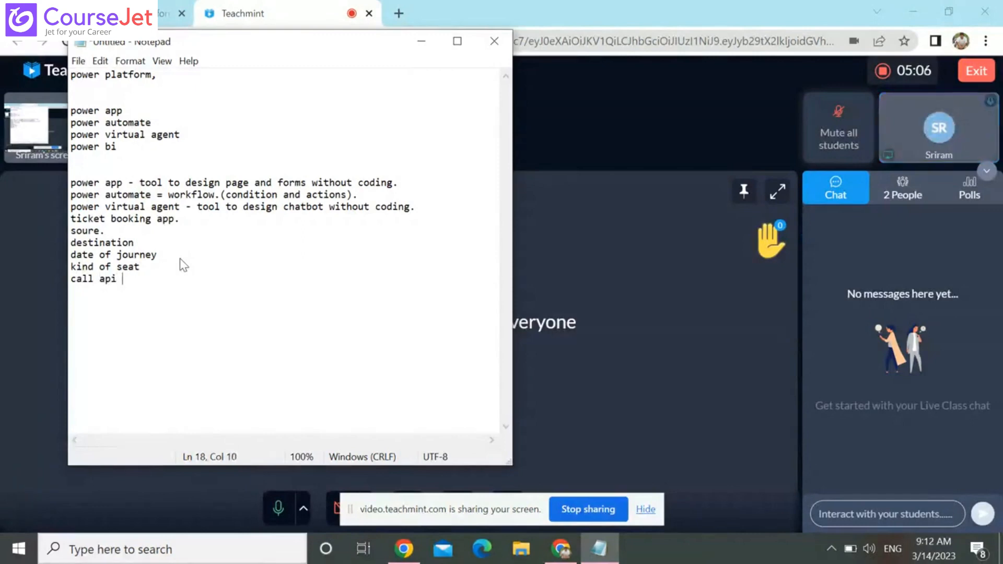
text(to book)
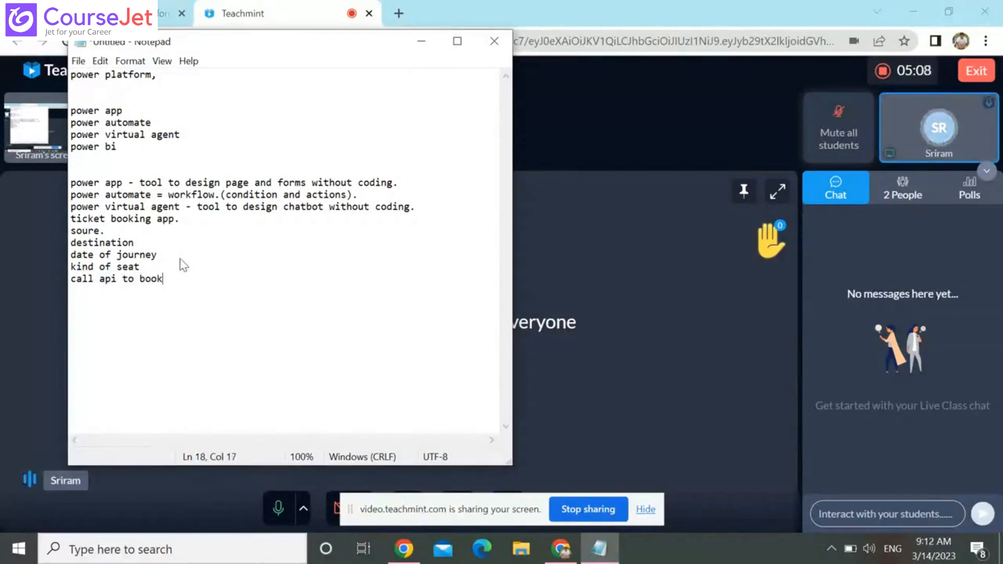
text( ticle)
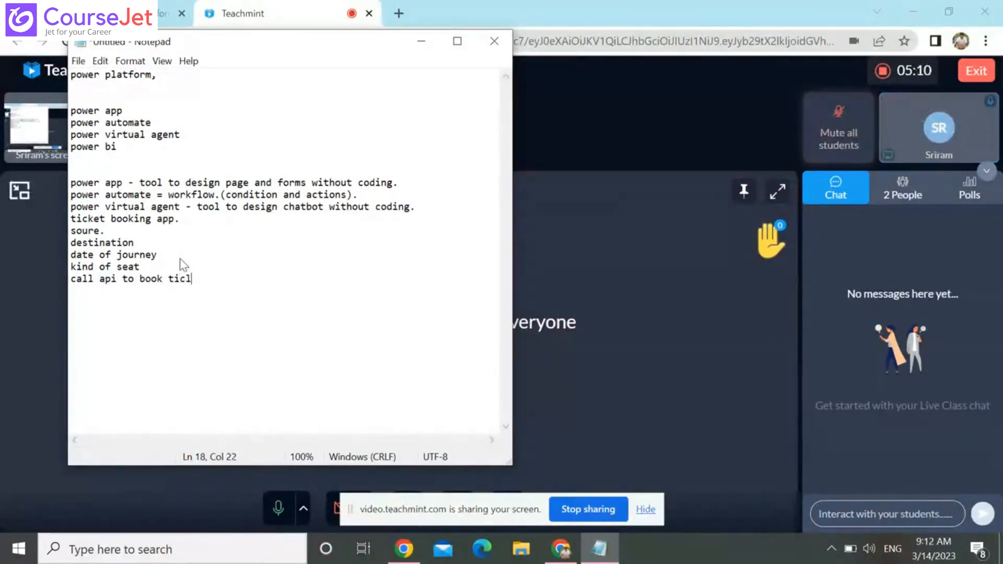
key(BackSpace)
key(BackSpace)
text(ket - )
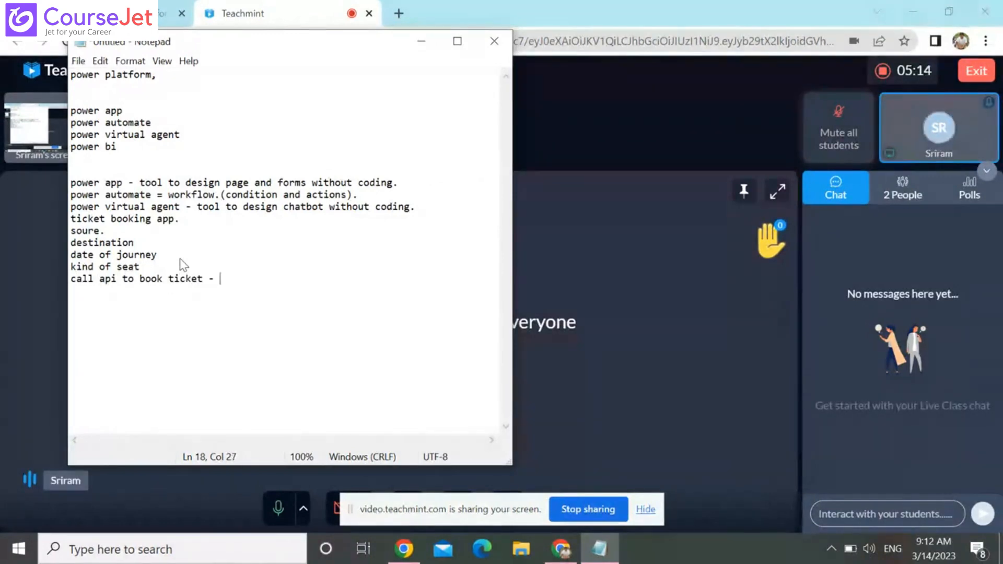
text(a)
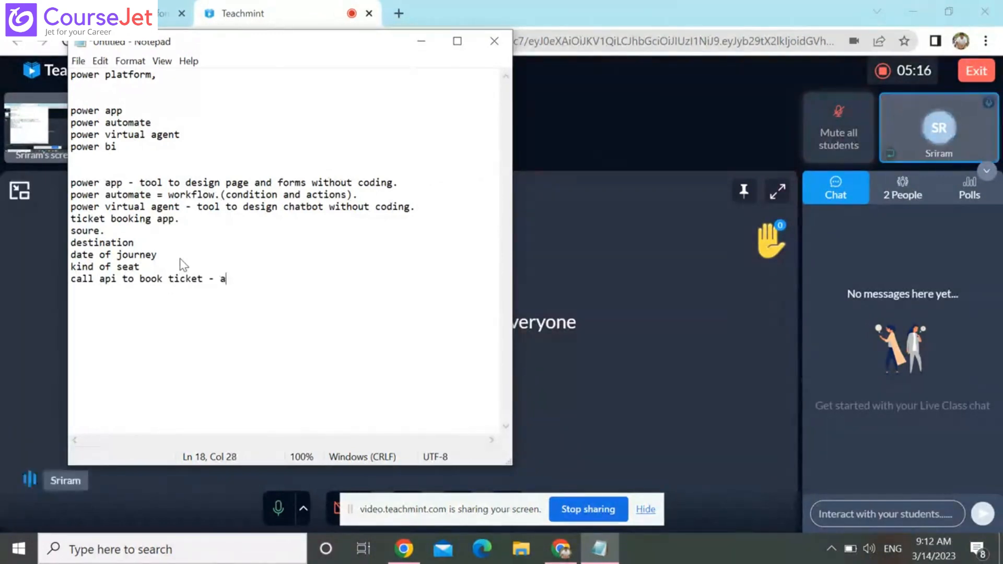
key(BackSpace)
text(power)
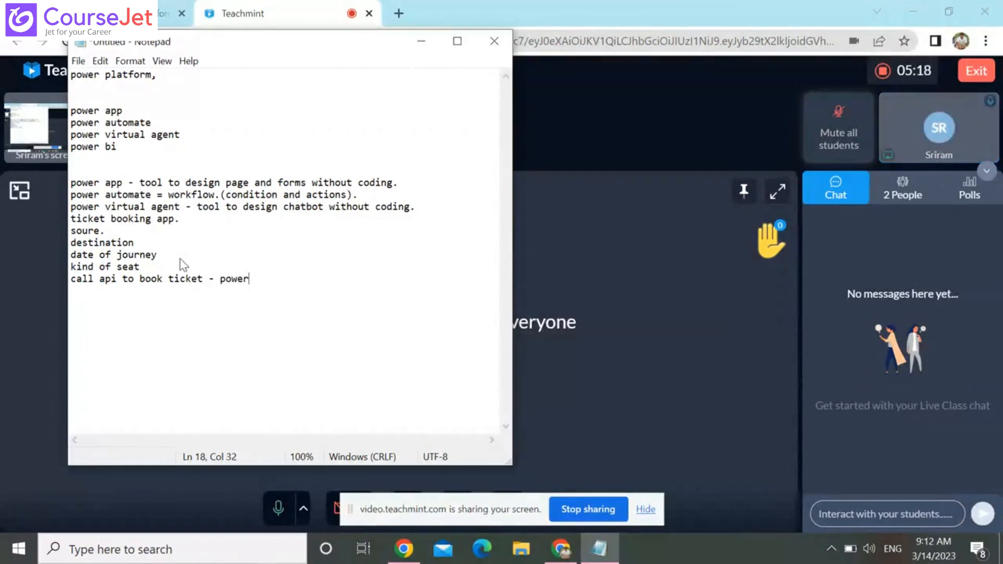
text( automate)
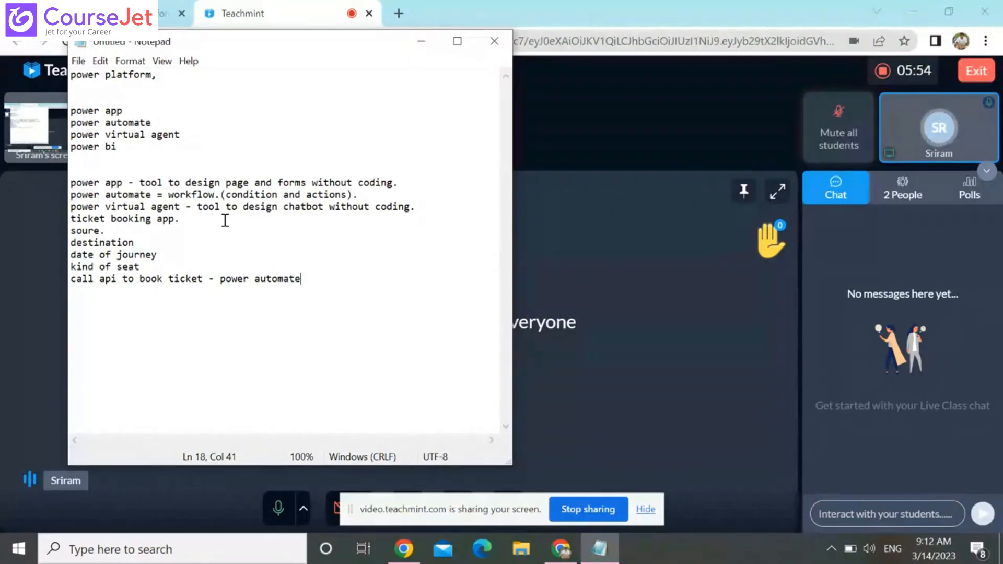
Write "confirmaation to user" on a new line below the api call line and start another line
click(179, 205)
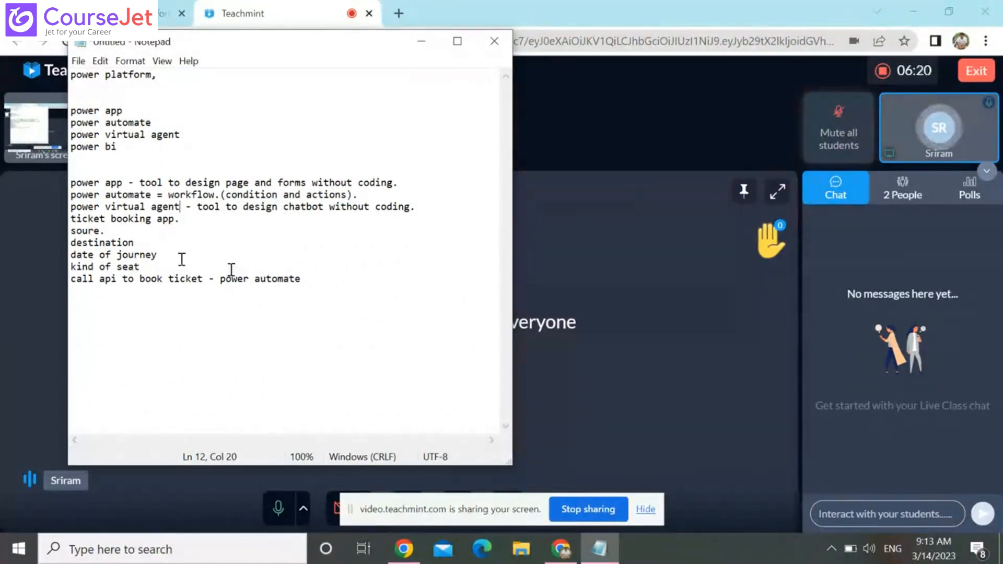
click(306, 286)
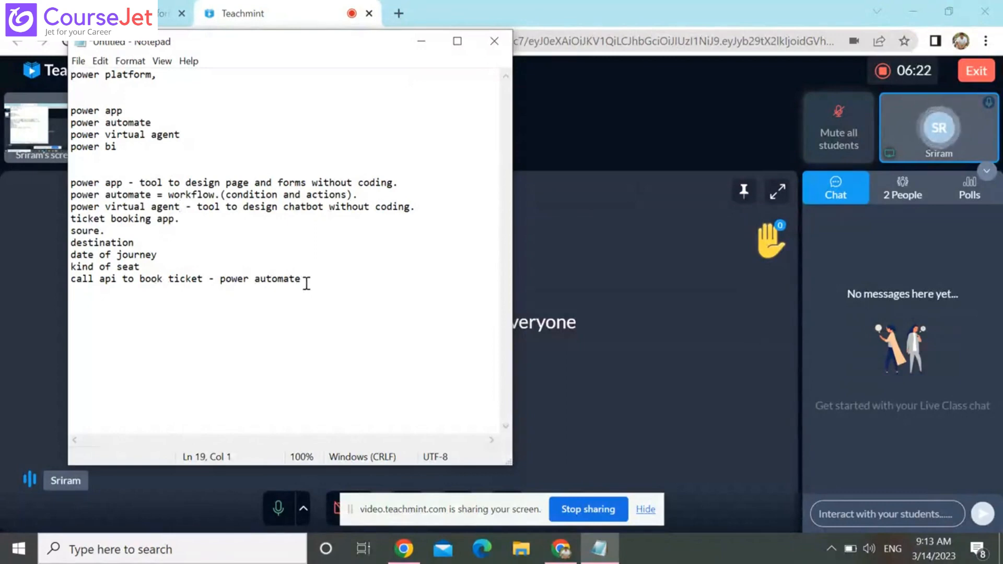
click(305, 283)
key(Return)
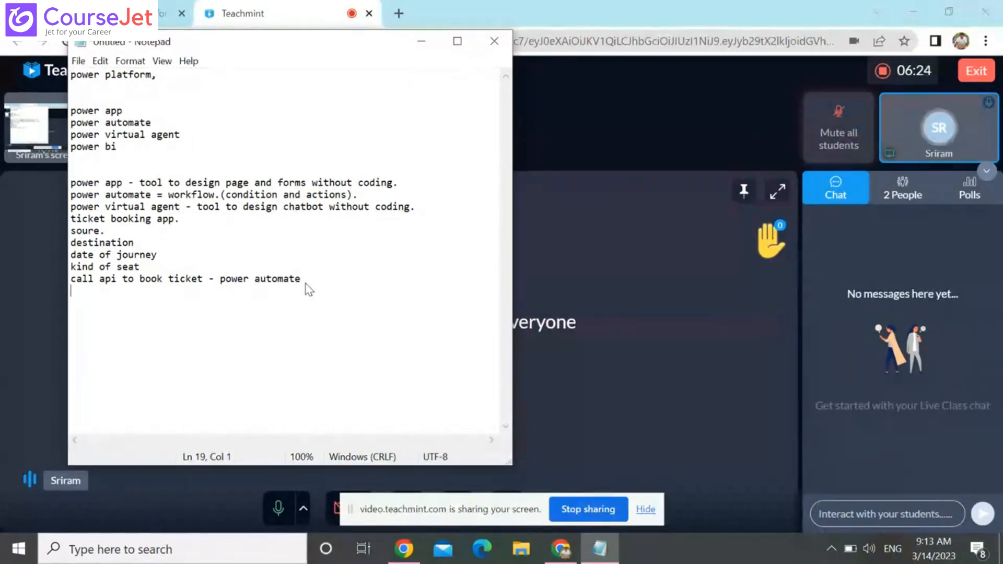
text(confi)
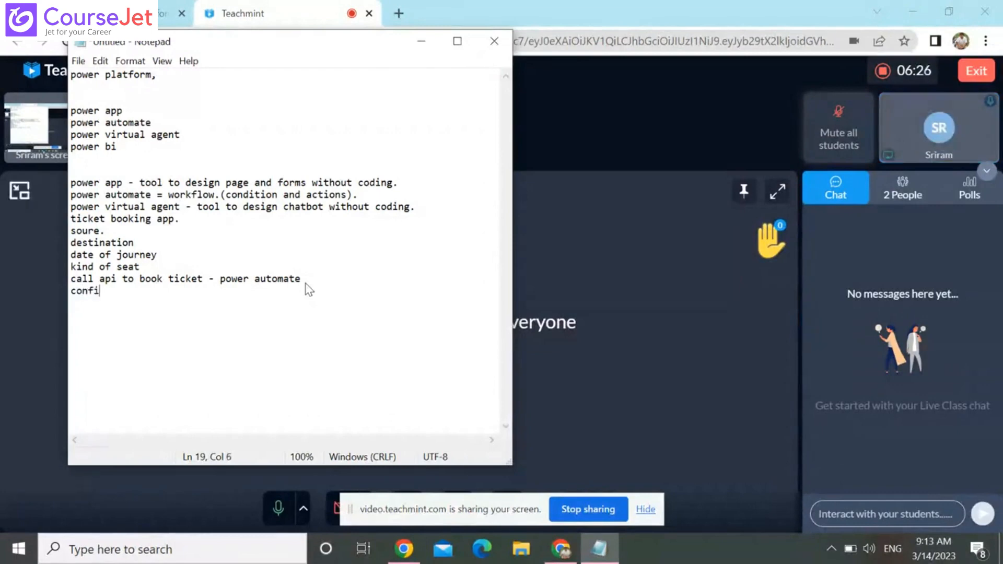
text(rmaation to )
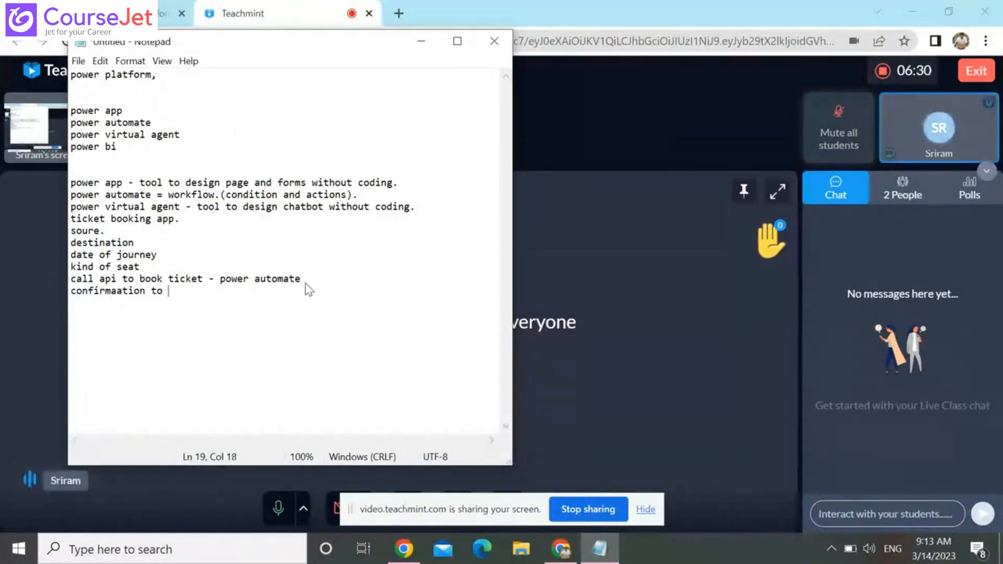
text(user)
key(Return)
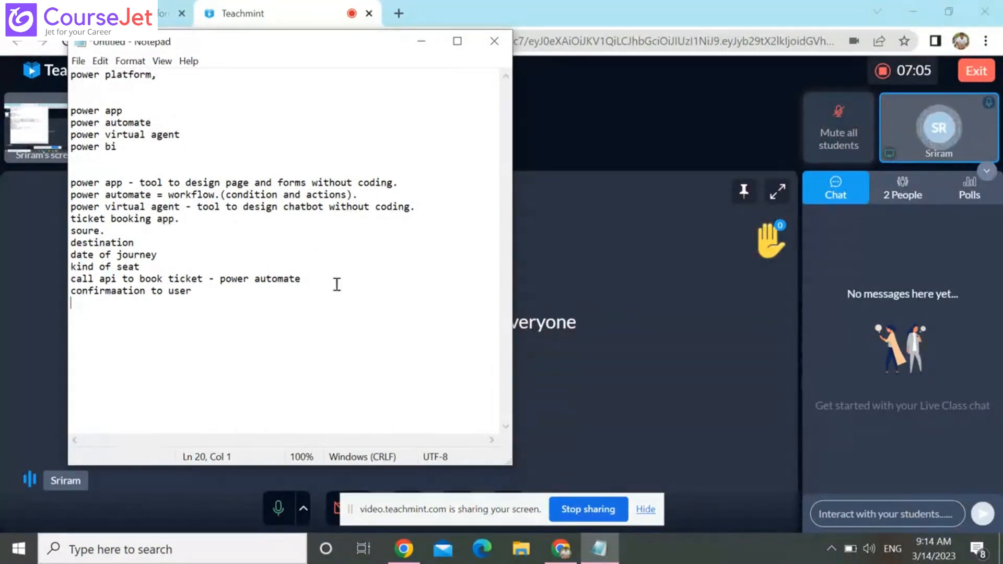
click(221, 281)
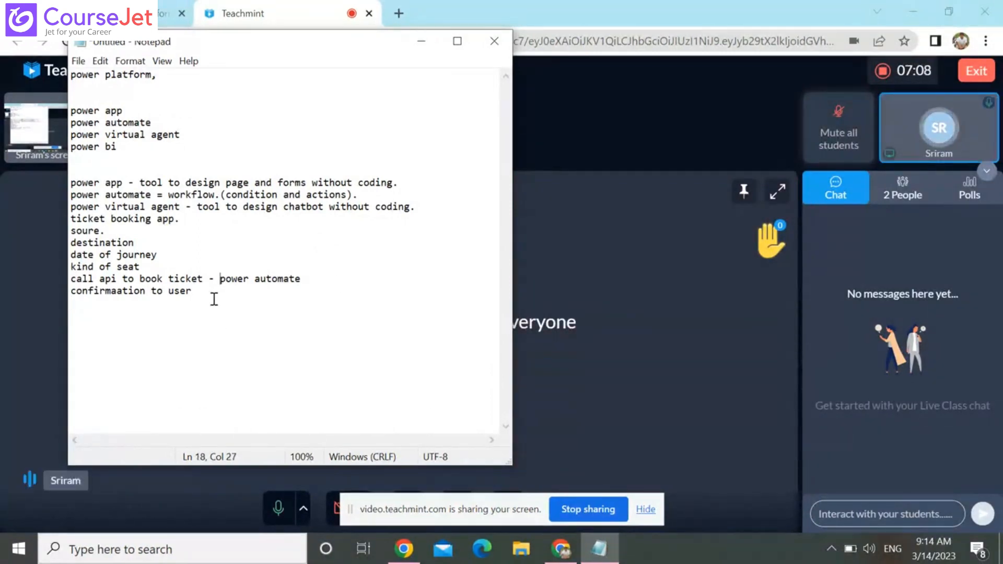
click(213, 298)
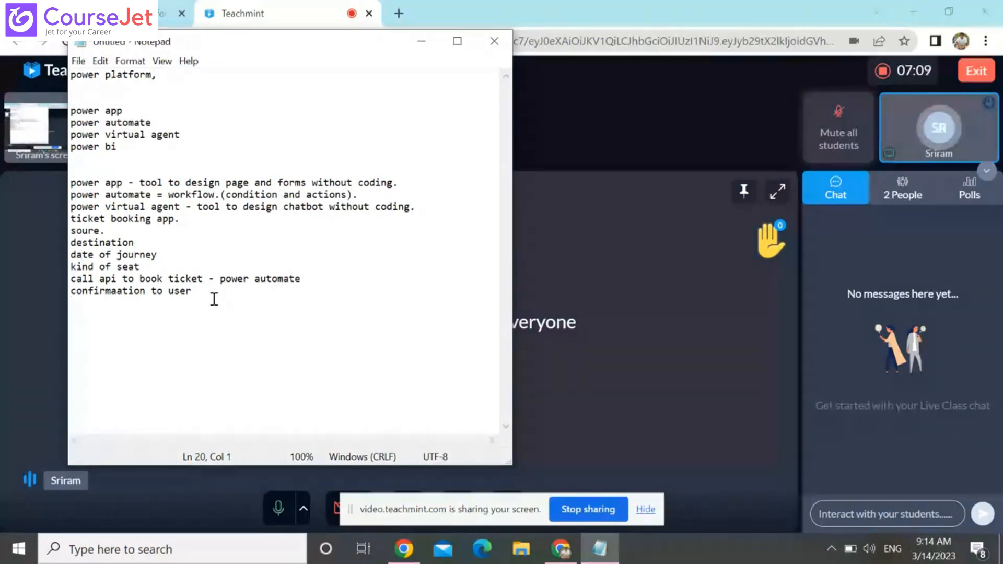
Leave a blank line below the confirmation line and write "power bi - ued to generate the reports."
click(203, 293)
key(Return)
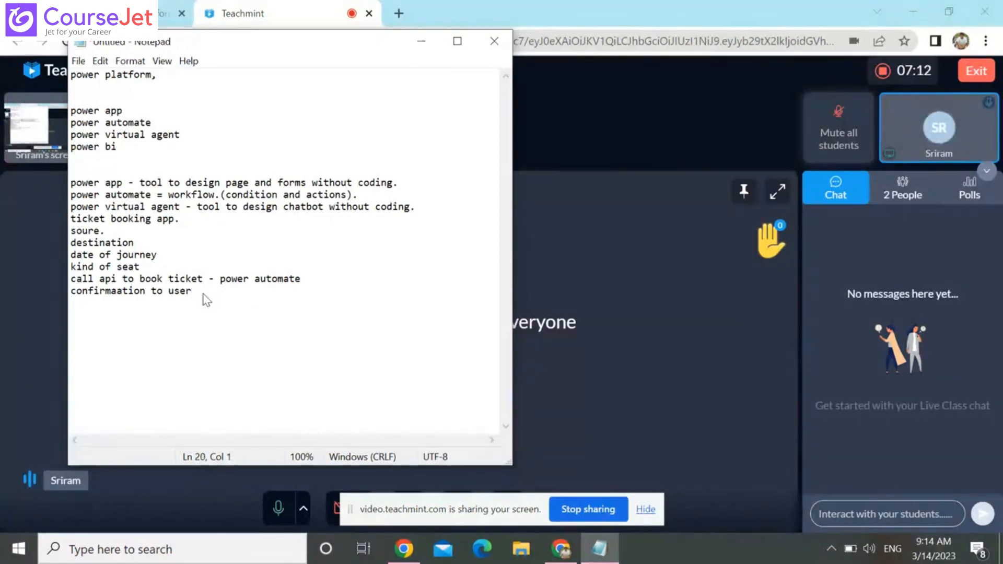
key(Return)
text(power bi -)
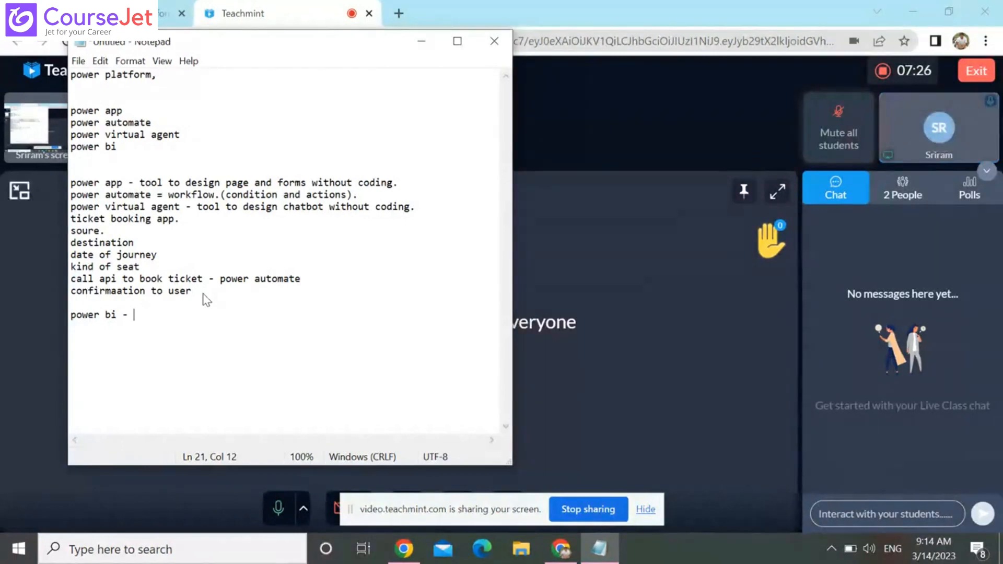
text(u)
text(ed t)
text(g)
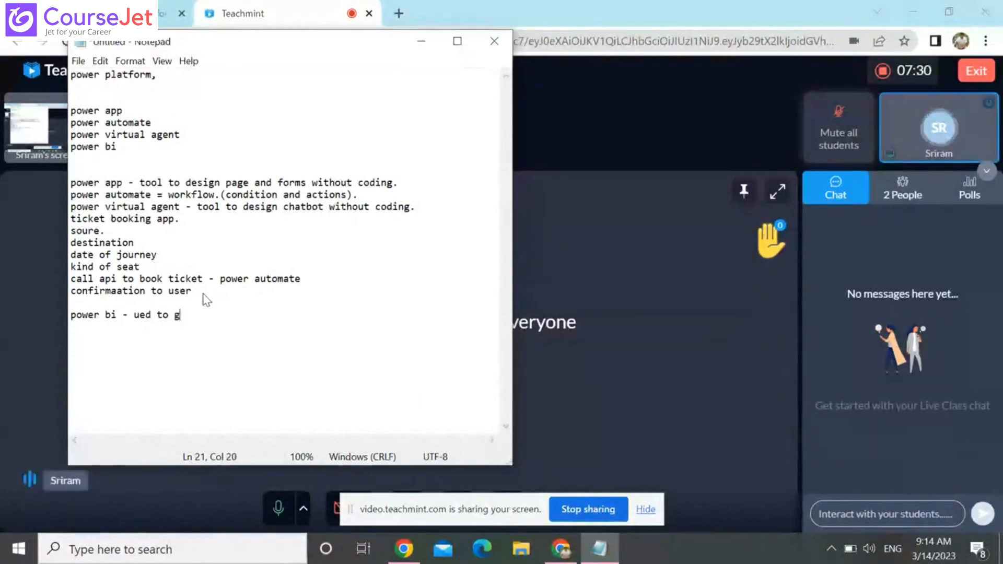
text(enerate )
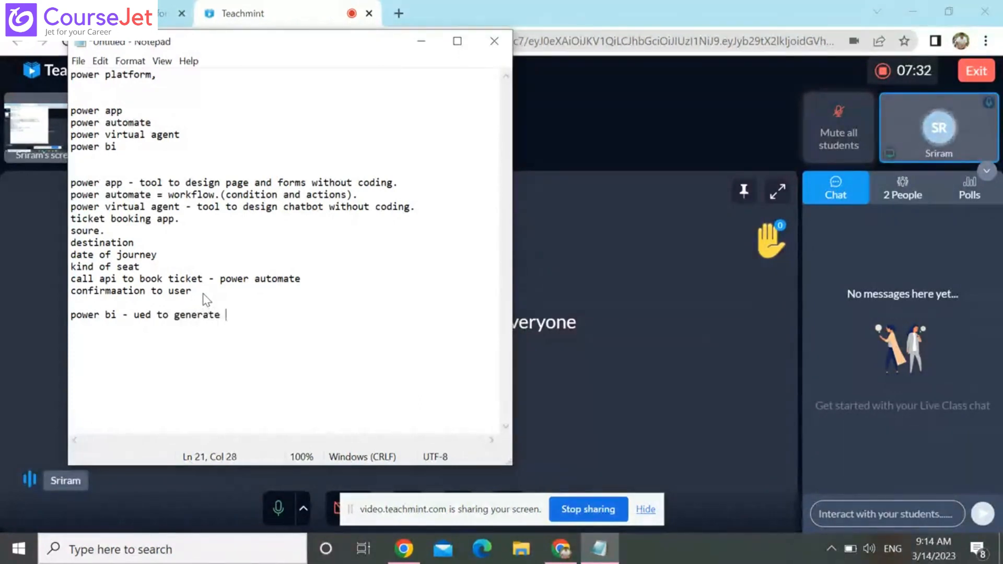
text(the rep)
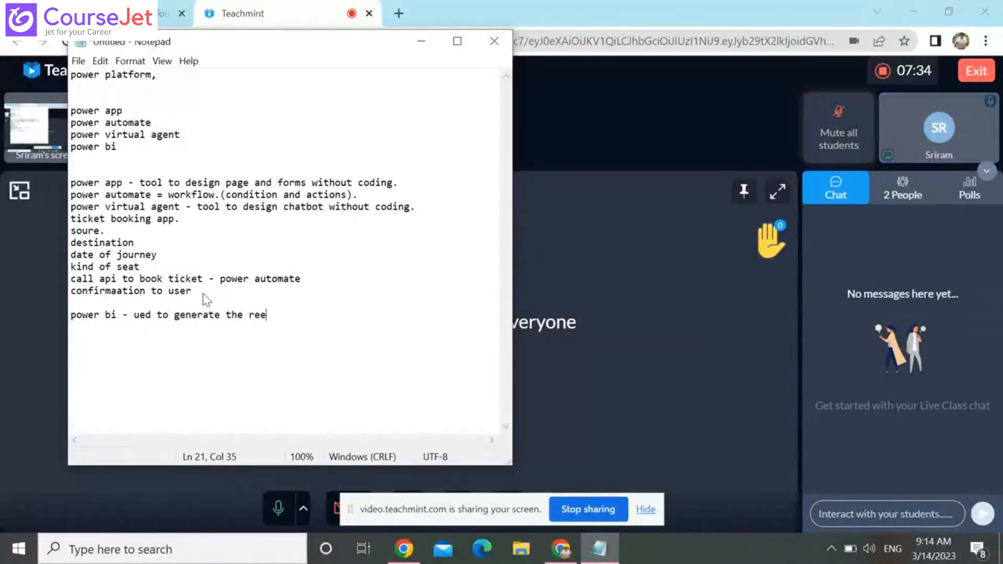
text(orts. )
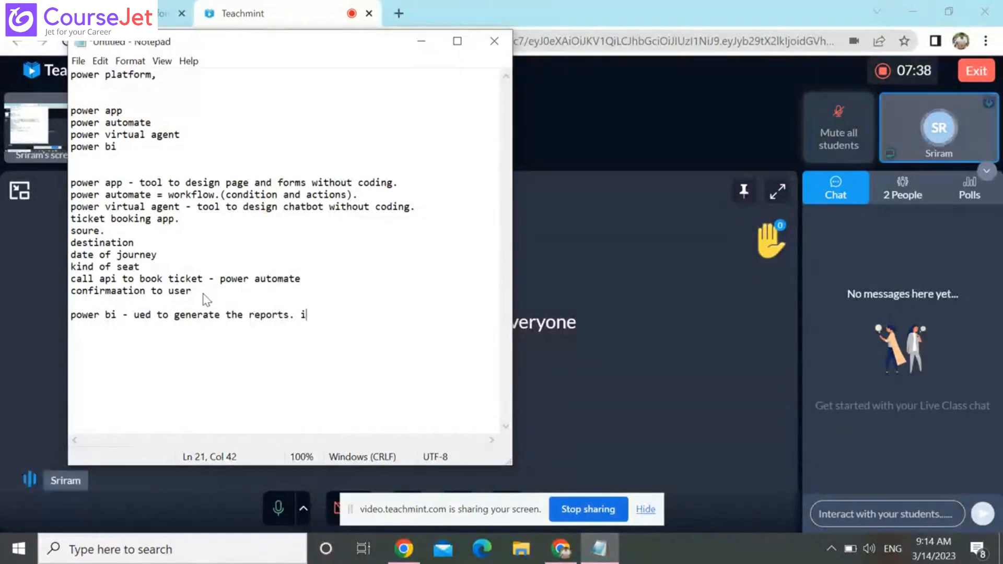
Continue the power bi line with "it source can be anything"
text(it spi)
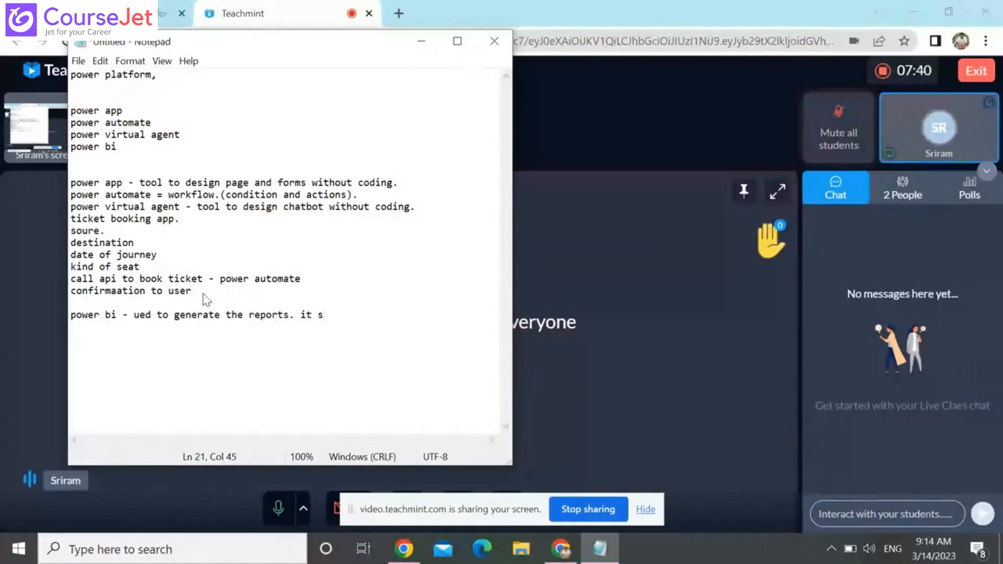
key(BackSpace)
key(BackSpace)
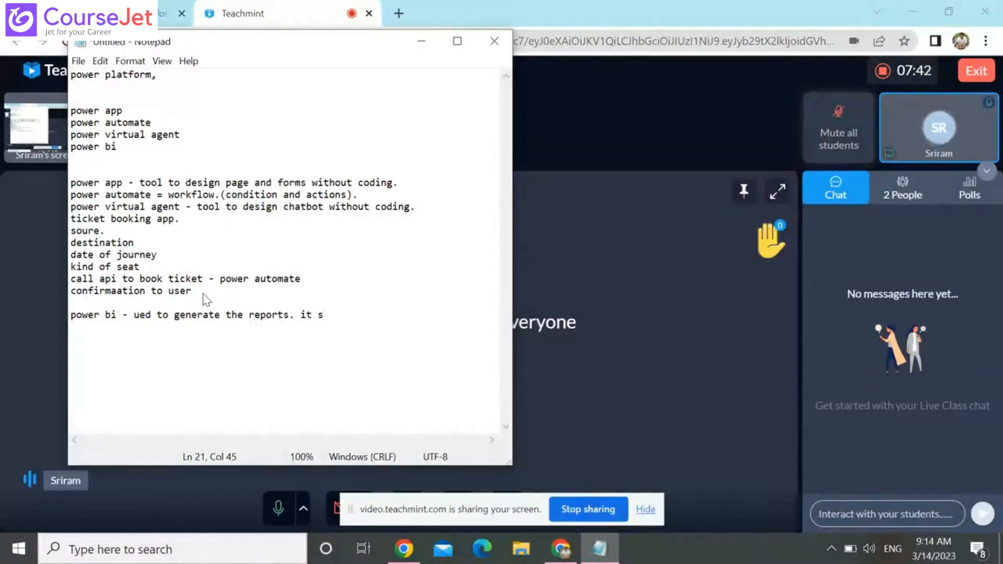
text(ource can )
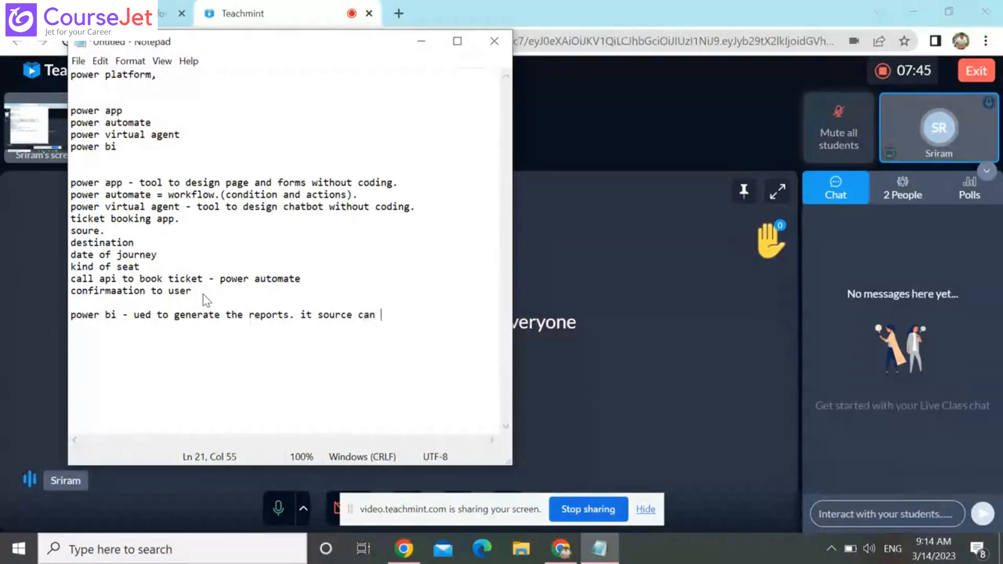
text(be anything )
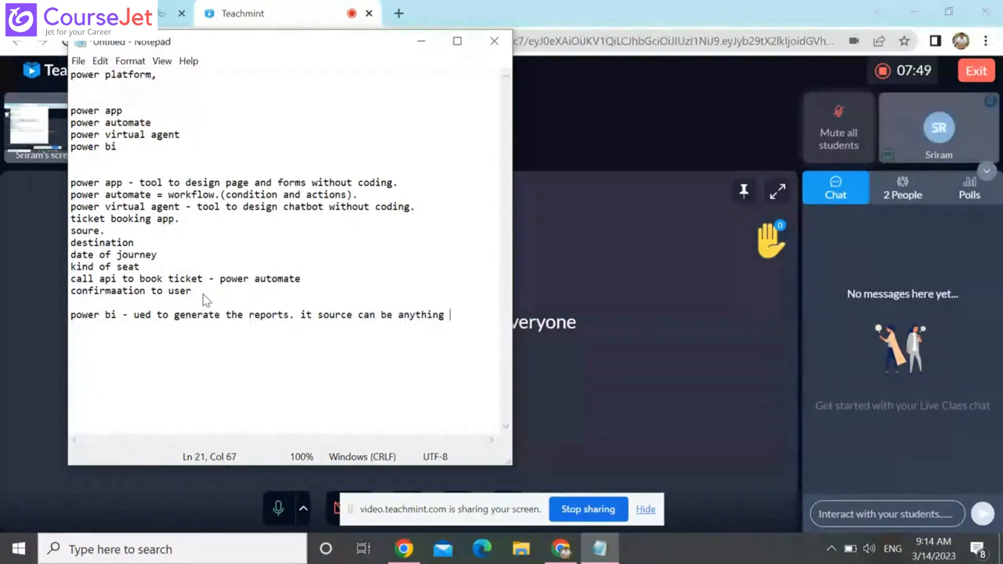
Add the example sources "like excel, sharepoiint list, onedrive," to the power bi line
text(like ex)
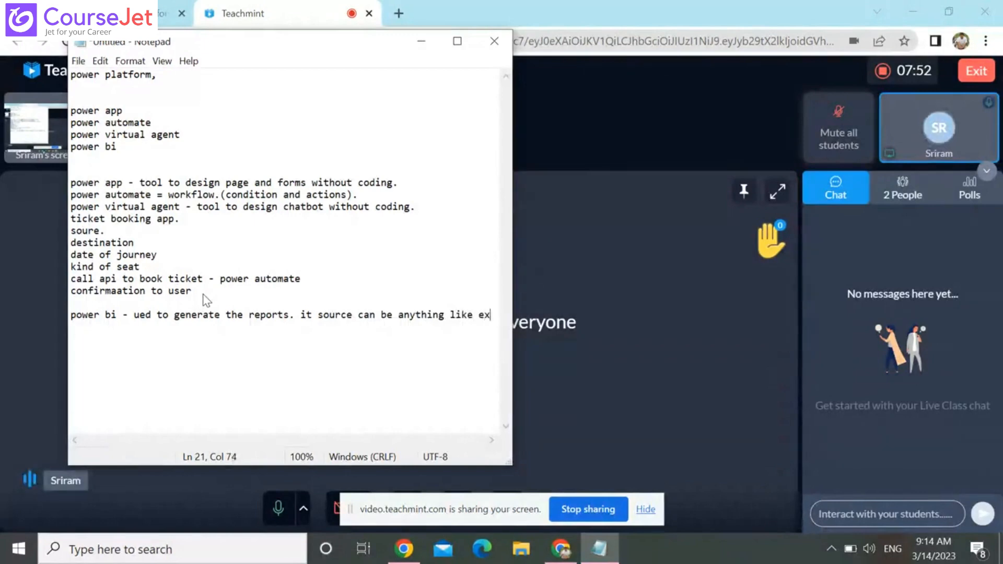
text(cel,)
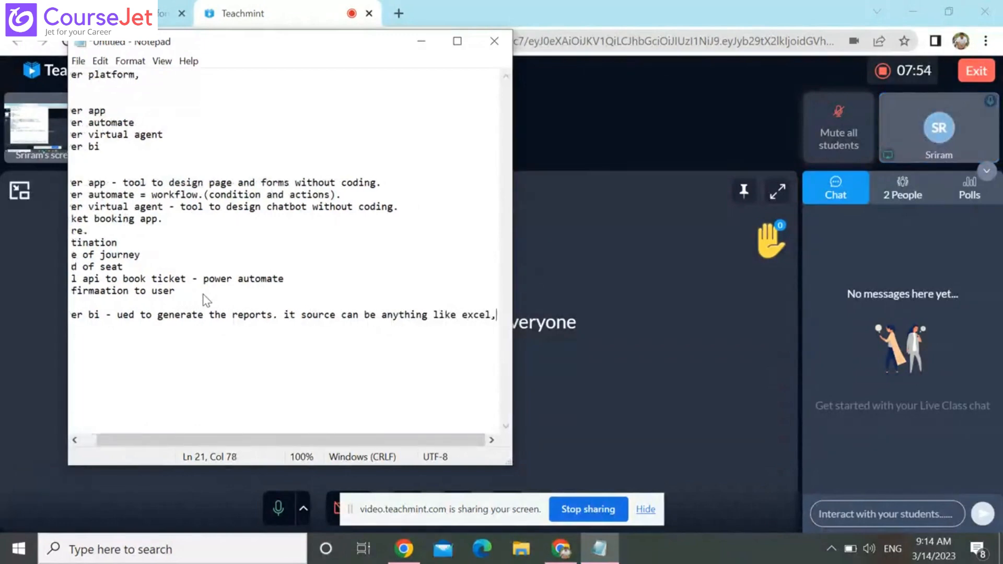
text( share)
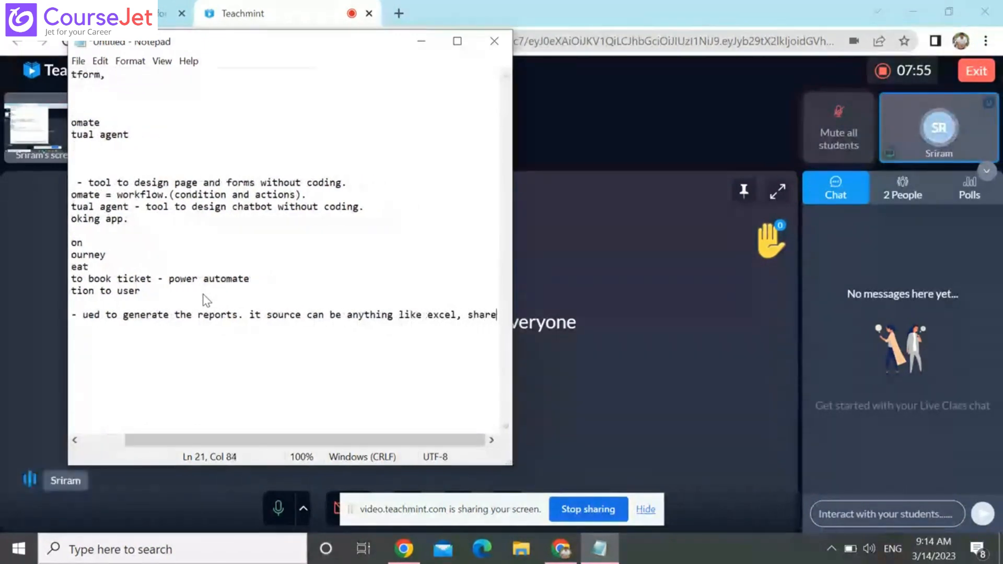
text(poiint l)
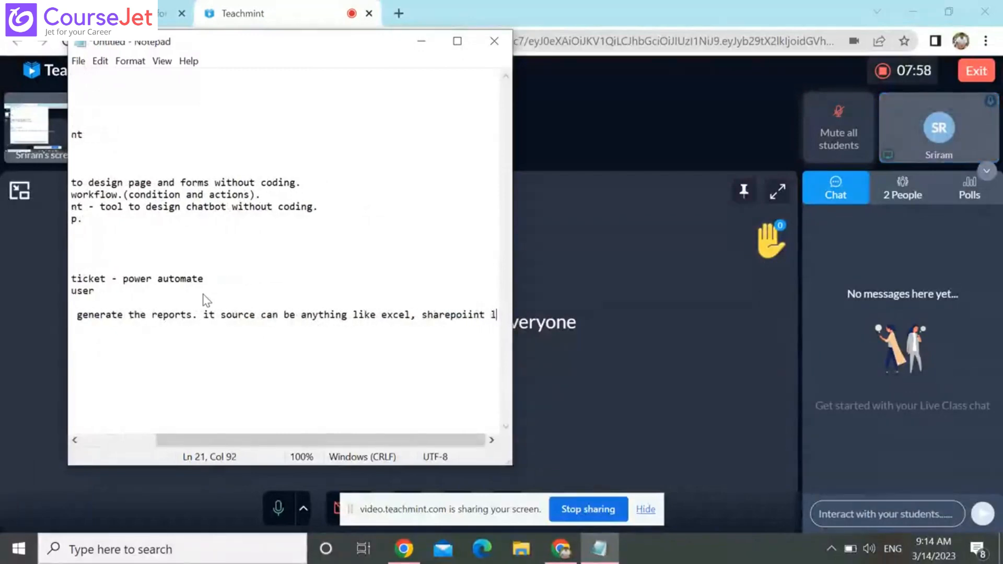
text(ist)
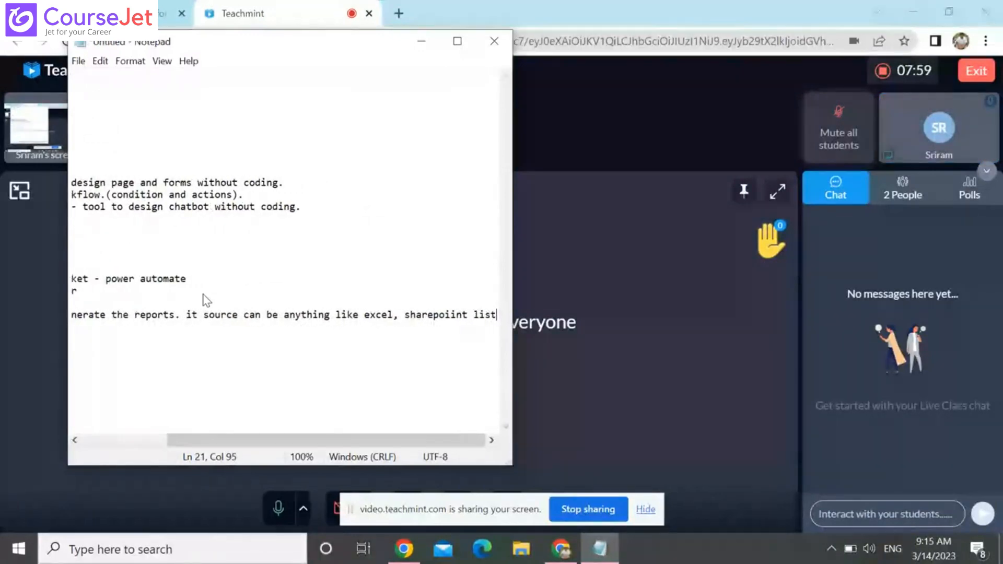
text(, oned)
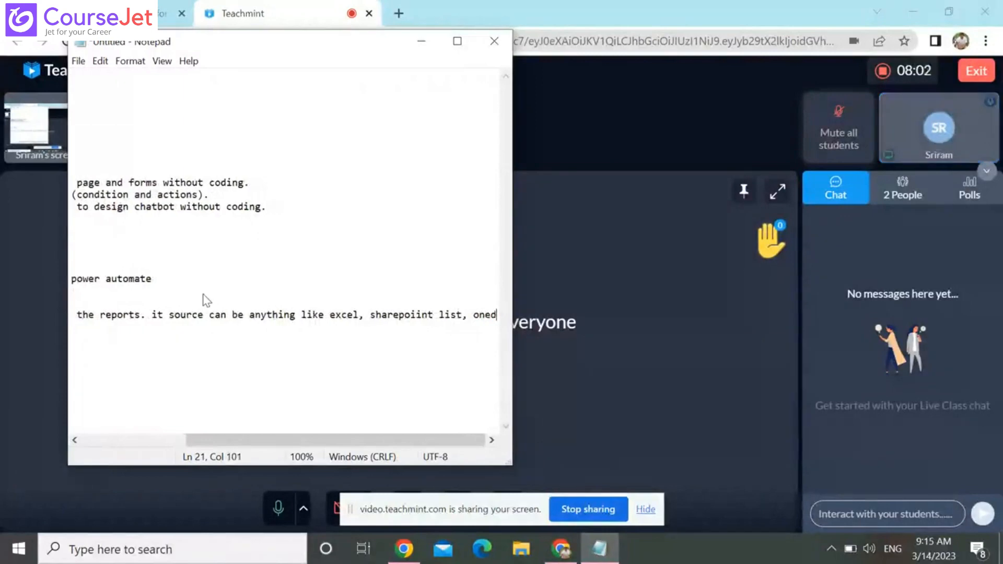
text(rive,.)
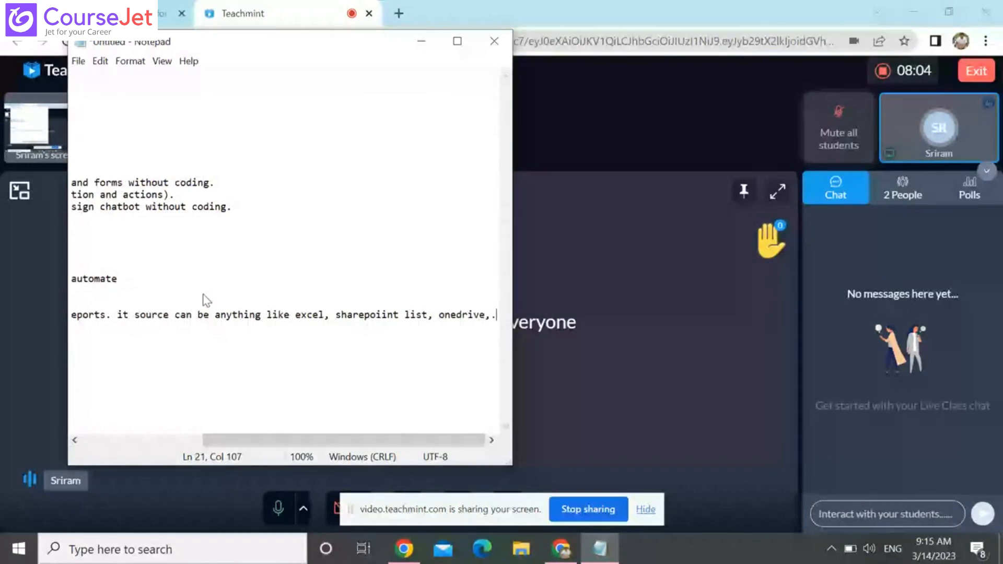
Finish the power bi source list with "databaze, cosmose,.." and start a new line below it
key(BackSpace)
text(databaze)
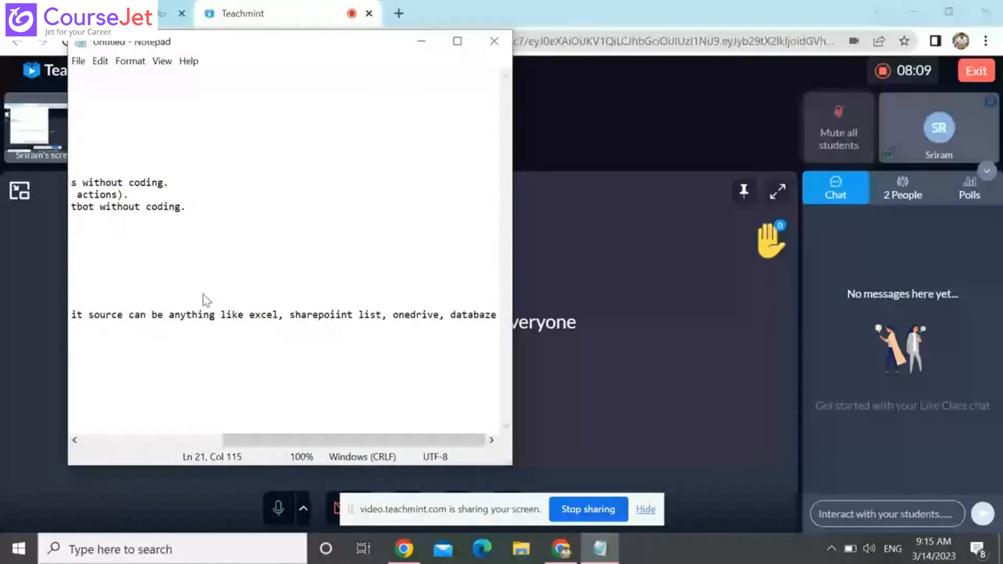
text(, cos)
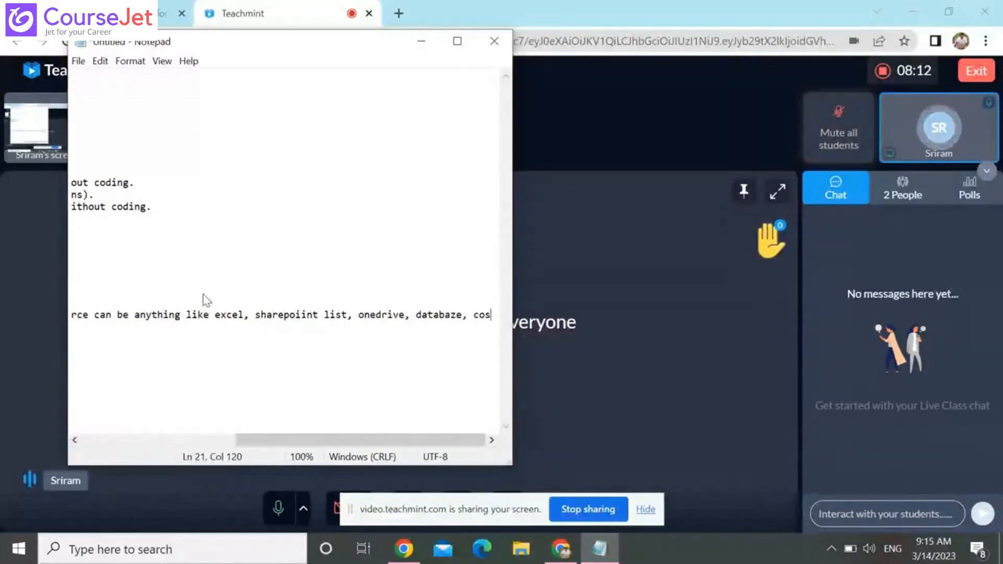
text(mose)
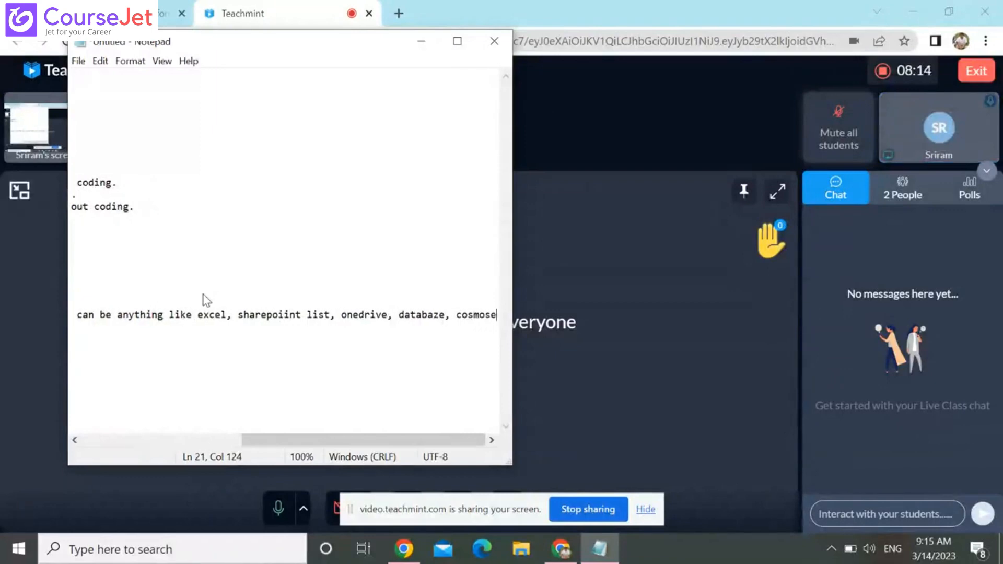
text(,..)
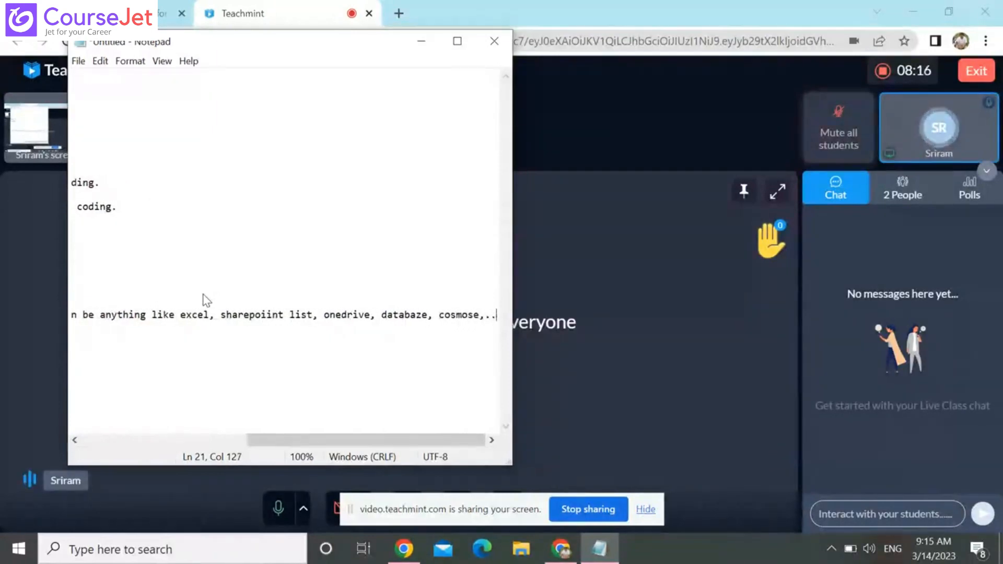
key(Return)
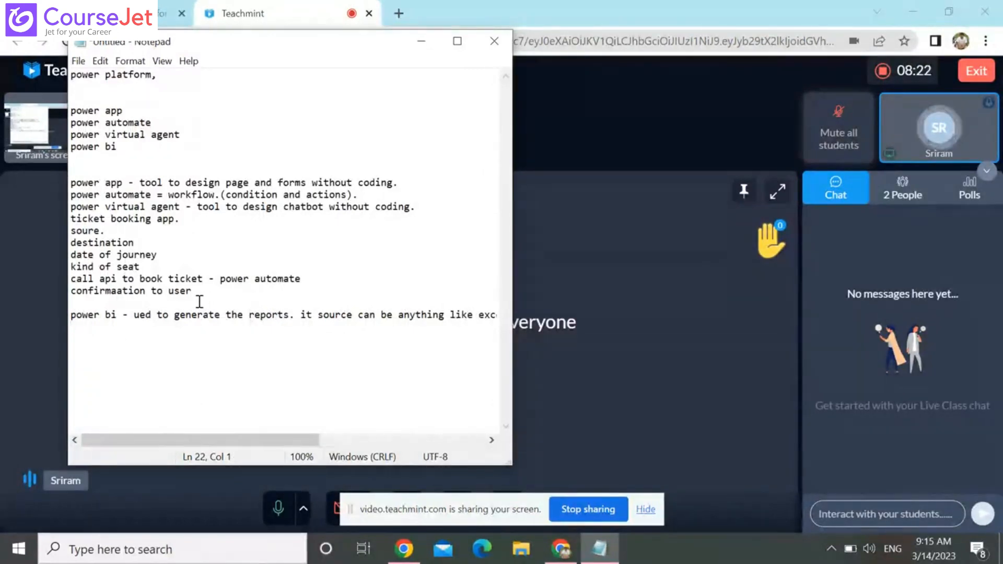
click(157, 128)
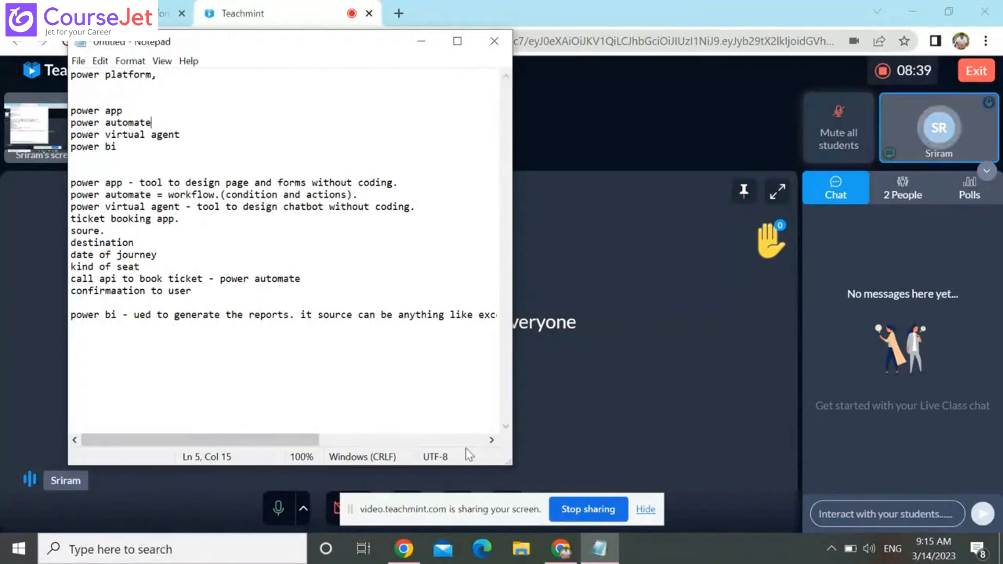
click(616, 198)
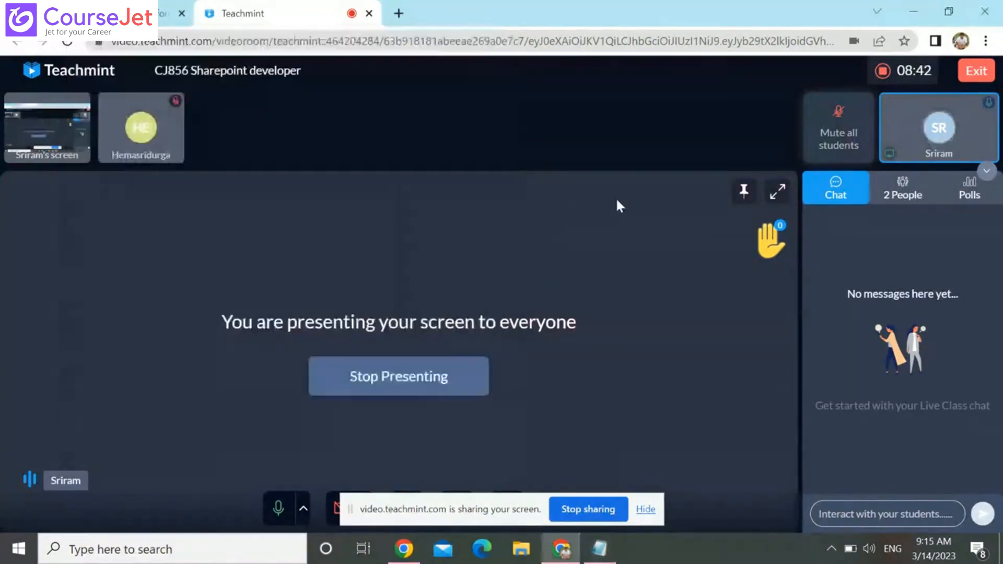
click(410, 14)
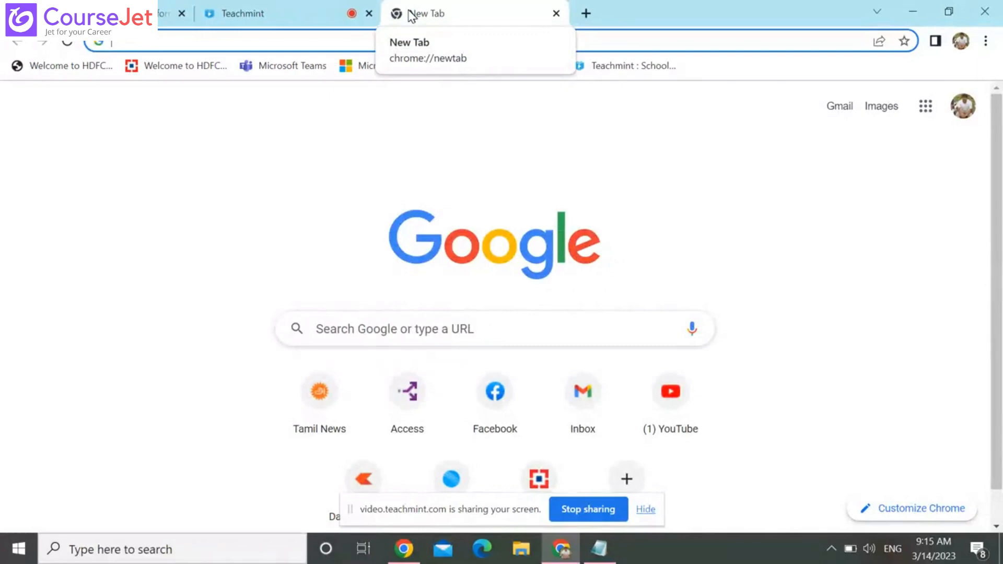
text(htt)
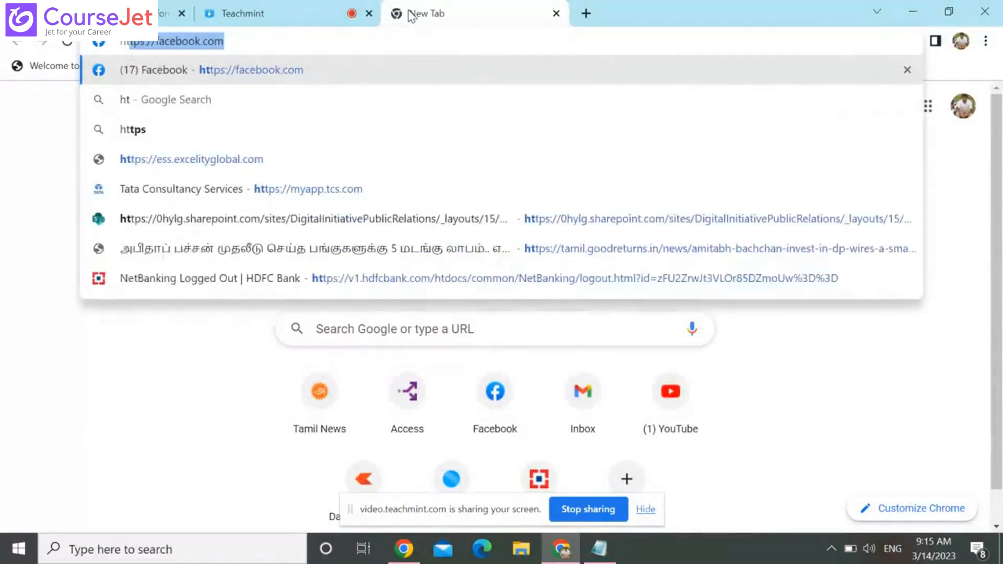
text(ps)
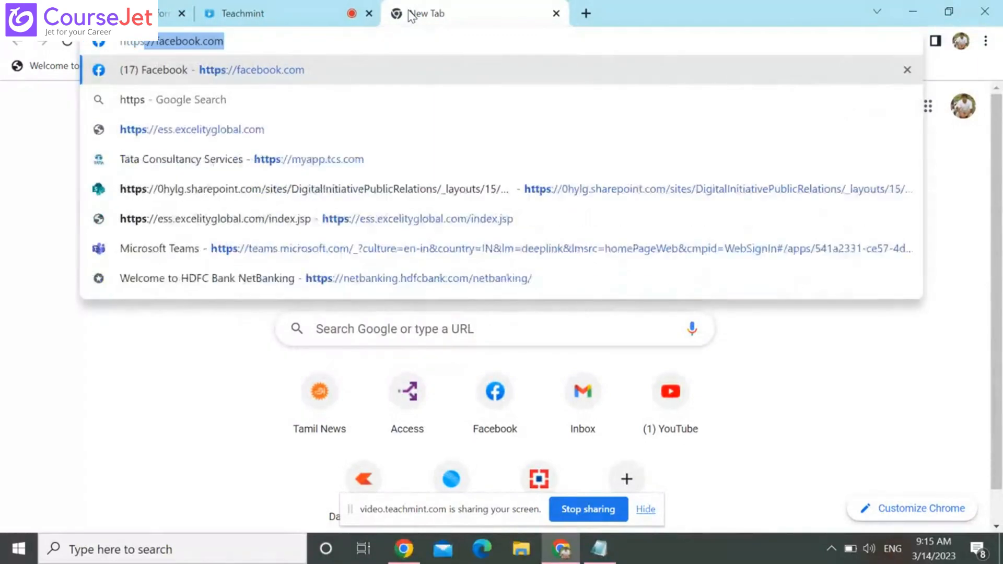
text(://)
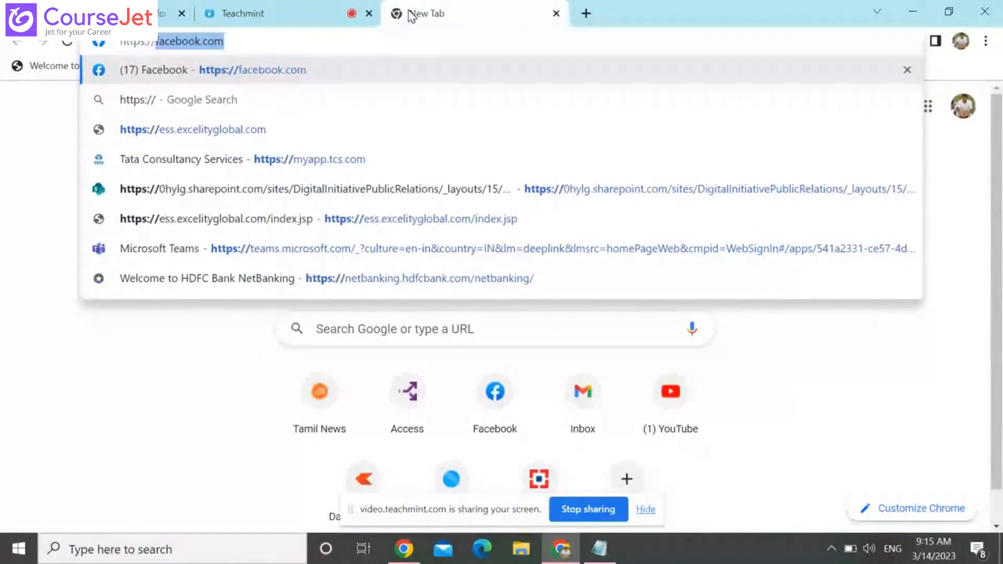
text(make)
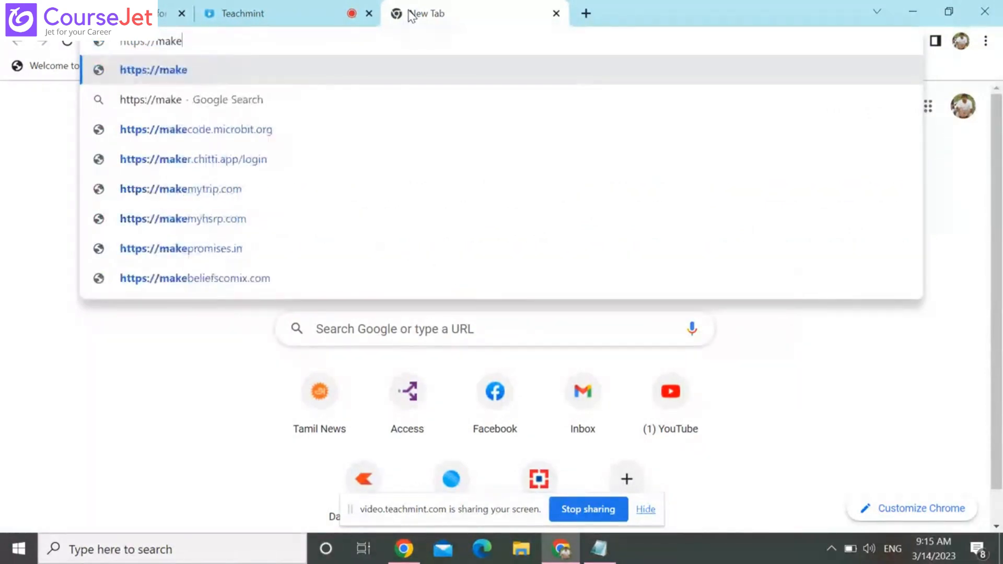
text(.powe)
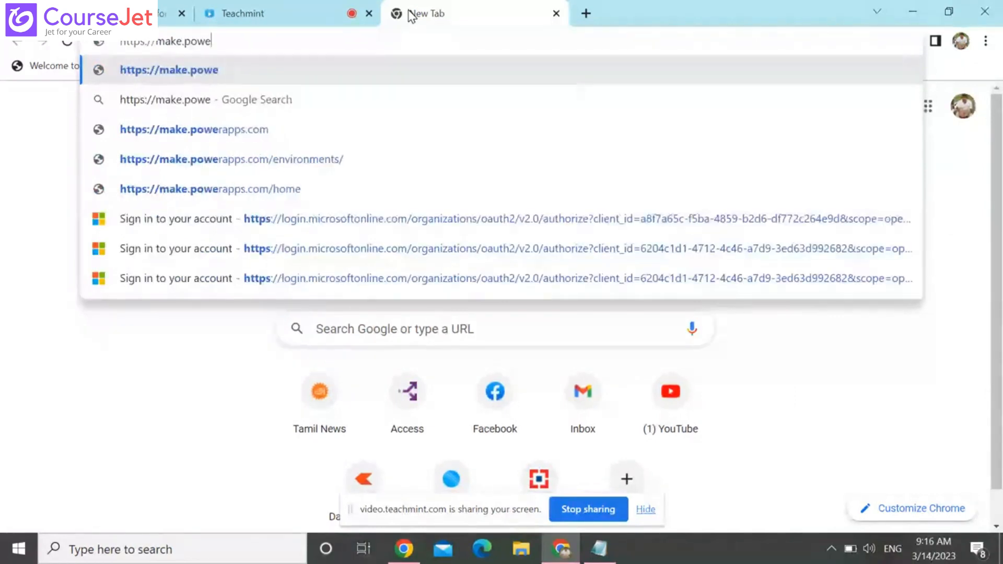
text(rau)
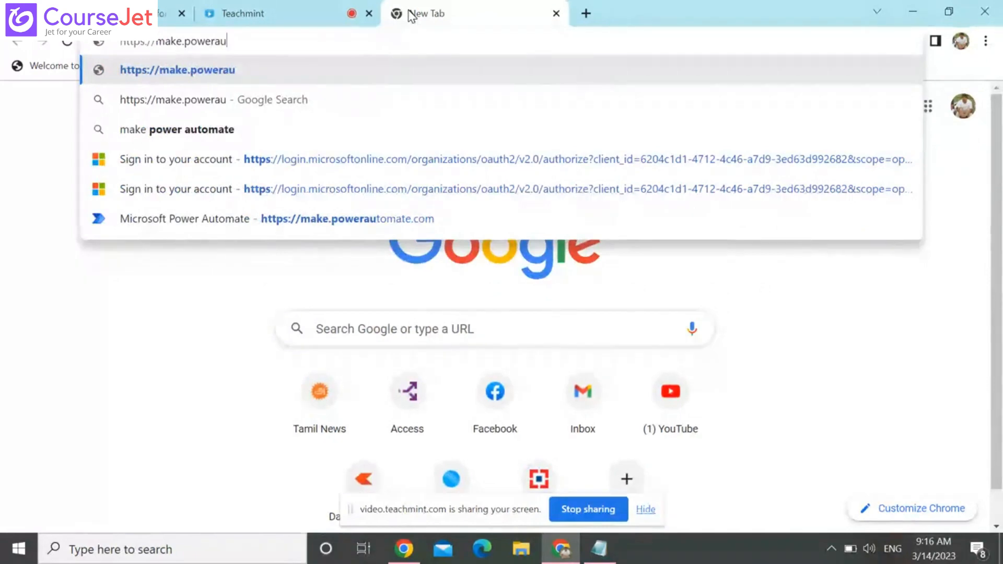
key(Down)
key(Down)
key(Down)
key(Down)
key(Down)
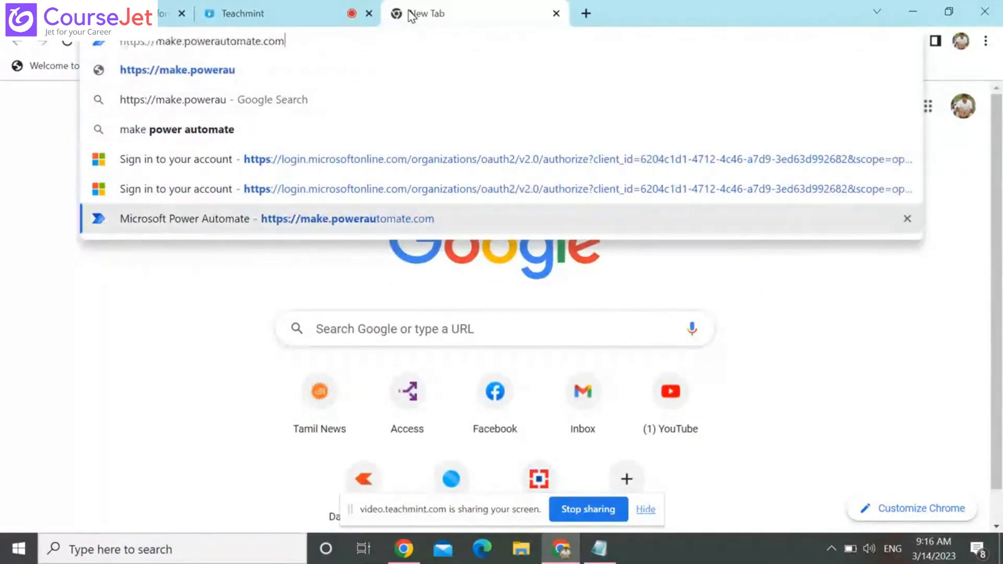
Copy the make.powerautomate.com address and load the page
key(ctrl+a)
key(ctrl+c)
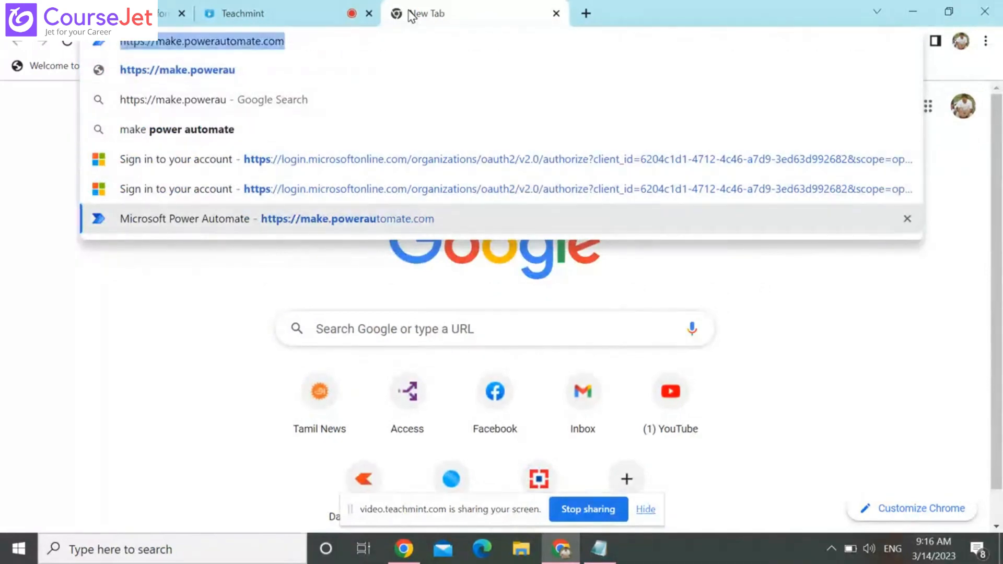
key(Return)
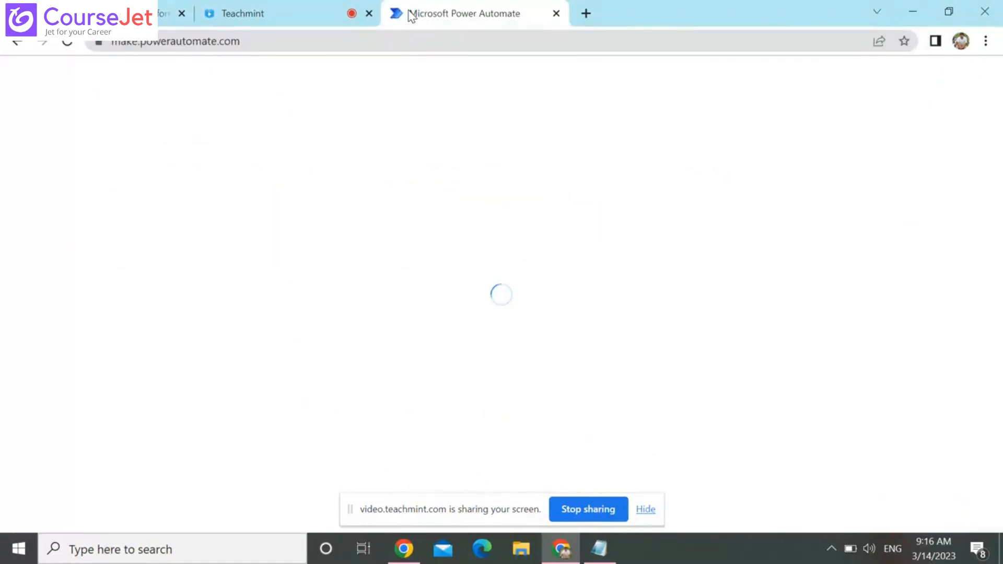
Post the copied make.powerautomate.com link in the Teachmint class chat and return to the Power Automate page
click(282, 7)
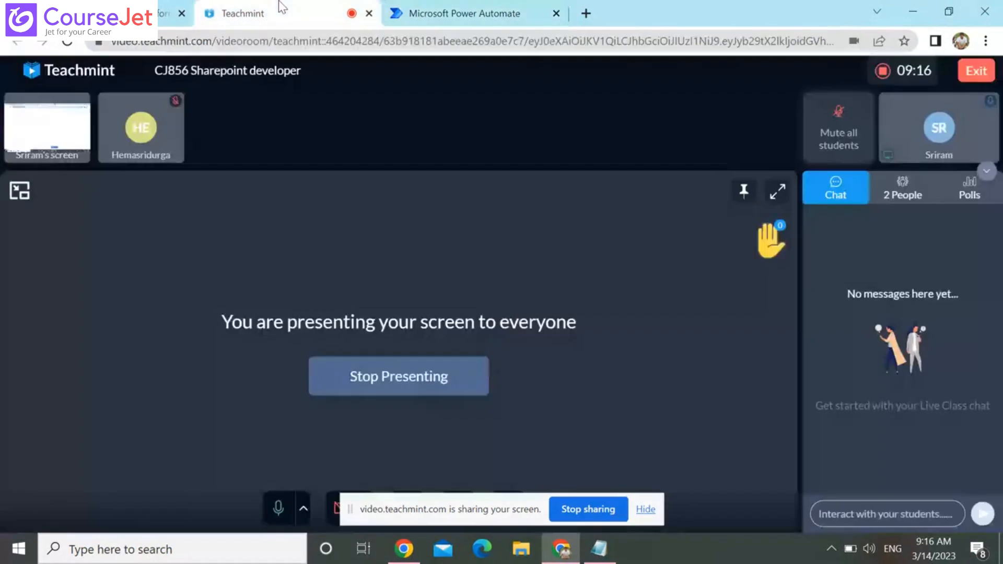
click(942, 519)
key(ctrl+v)
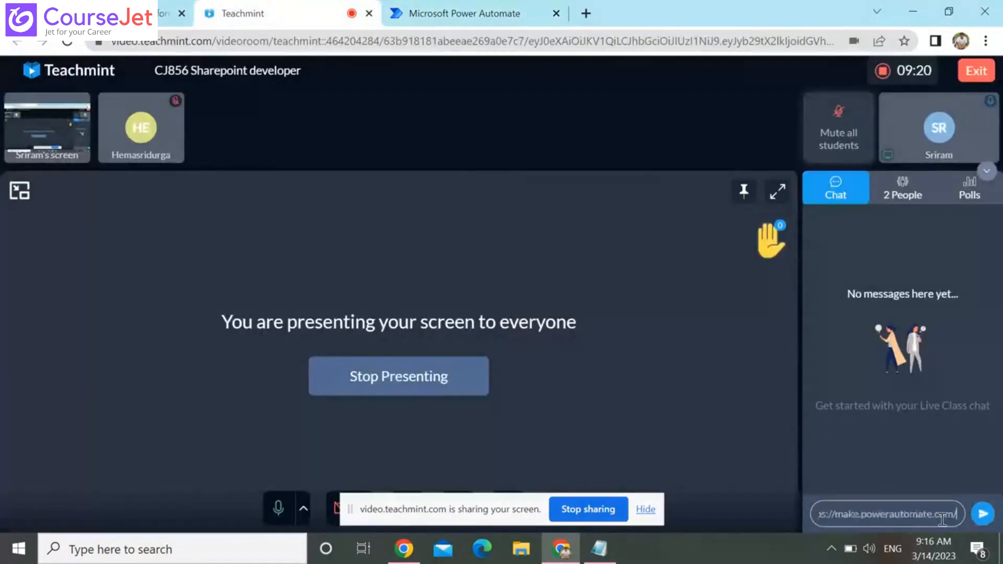
key(Return)
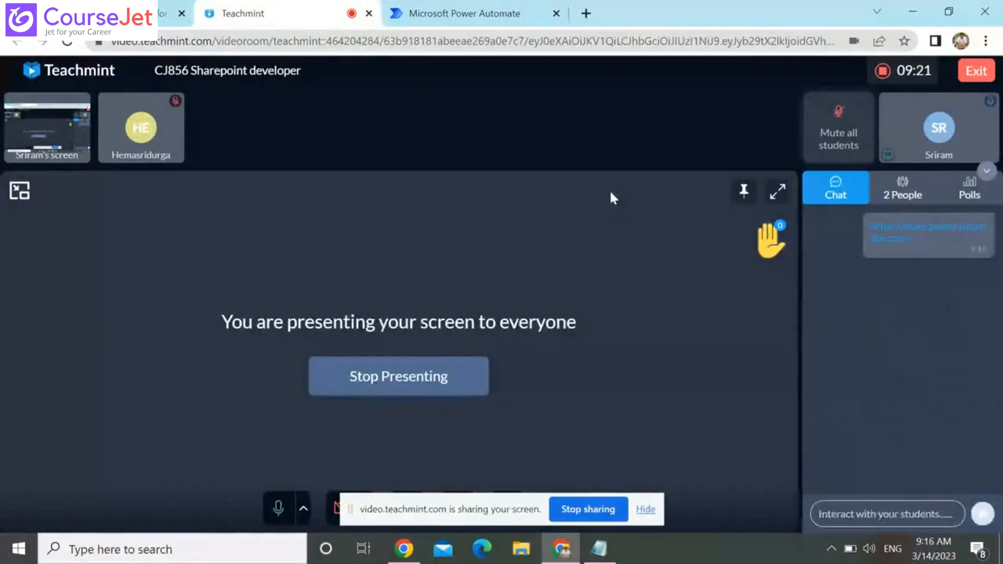
click(470, 4)
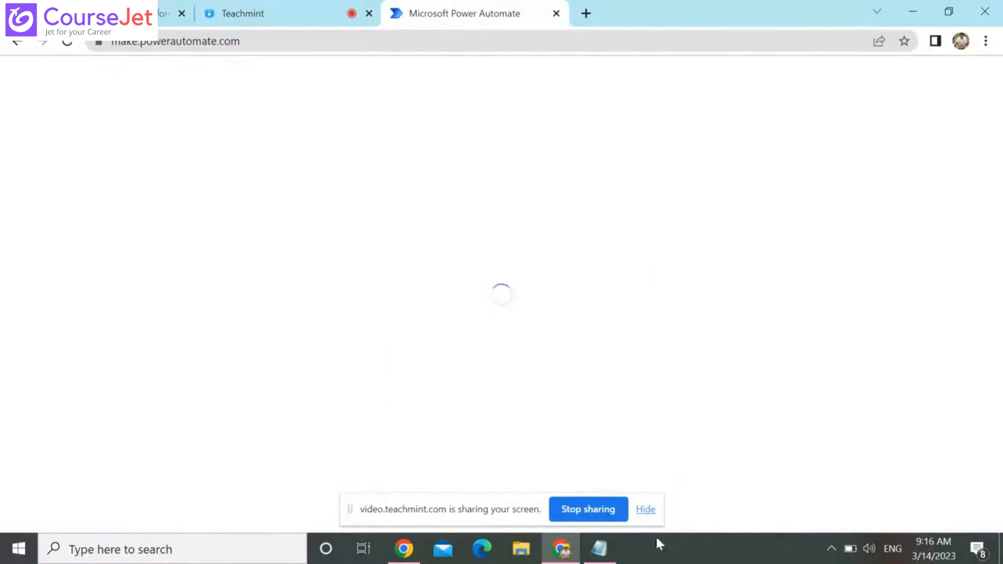
Glance at the Notepad notes, return to Power Automate and dismiss the "Discover what's ahead for Power Automate" announcement
click(600, 549)
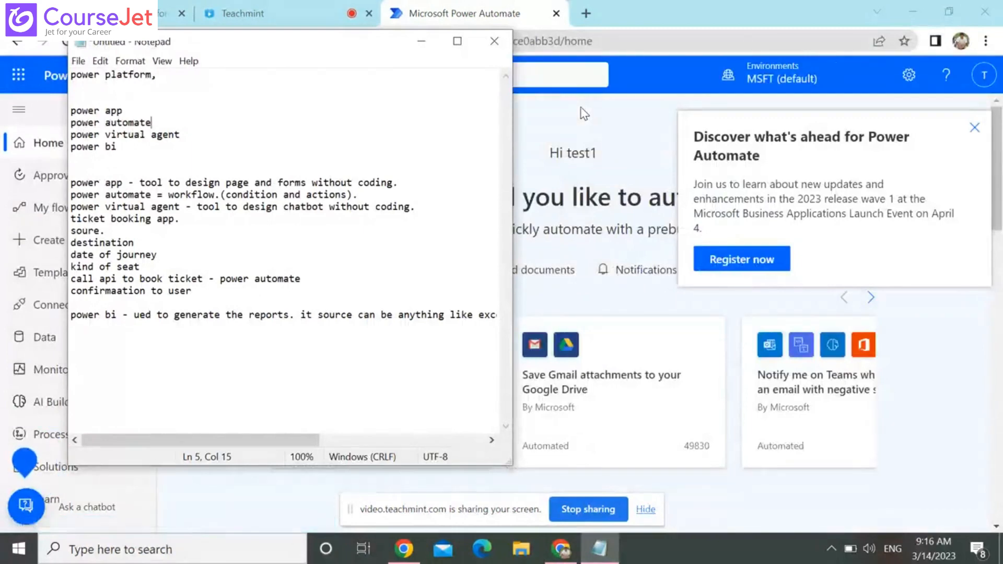
click(638, 140)
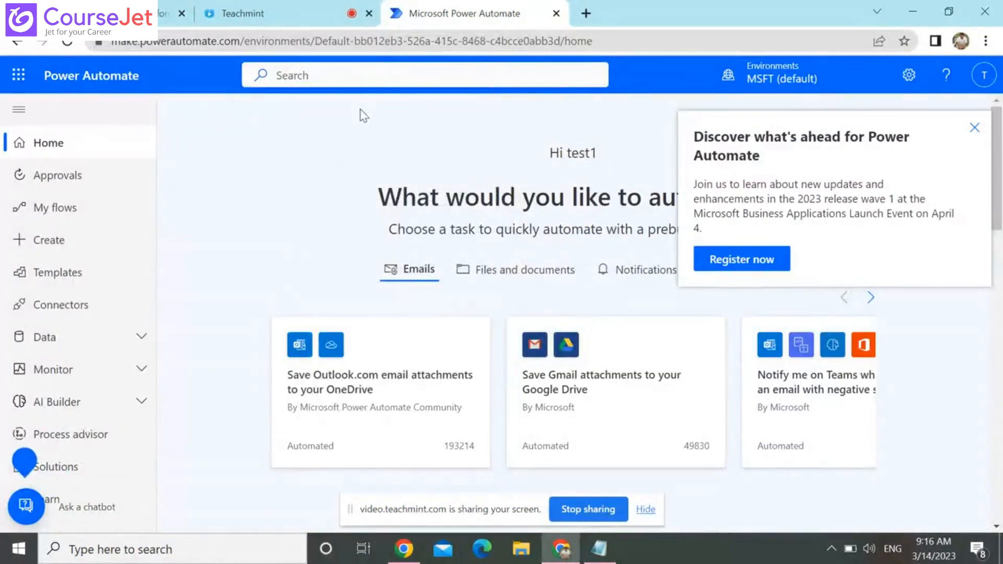
click(976, 128)
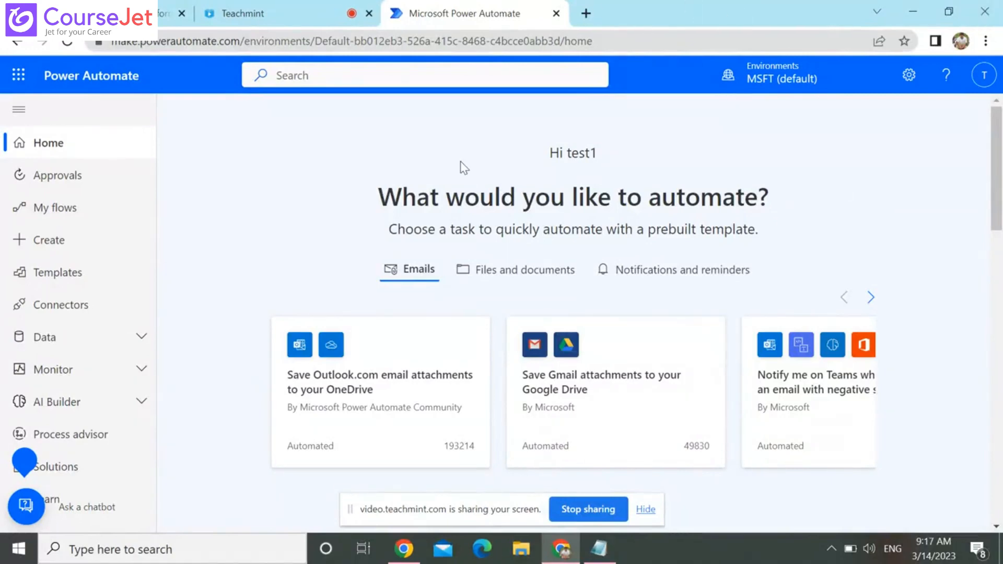
Look through the home page and view the details of the "Save Outlook.com email attachments to your OneDrive" template
scroll(888, 293, down, 3)
scroll(896, 324, down, 10)
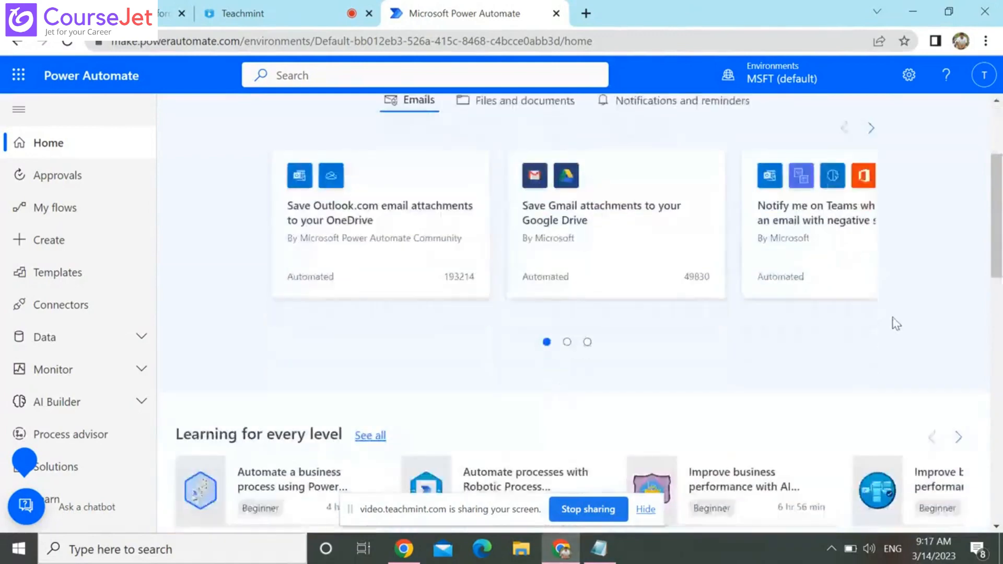
scroll(810, 340, down, 1)
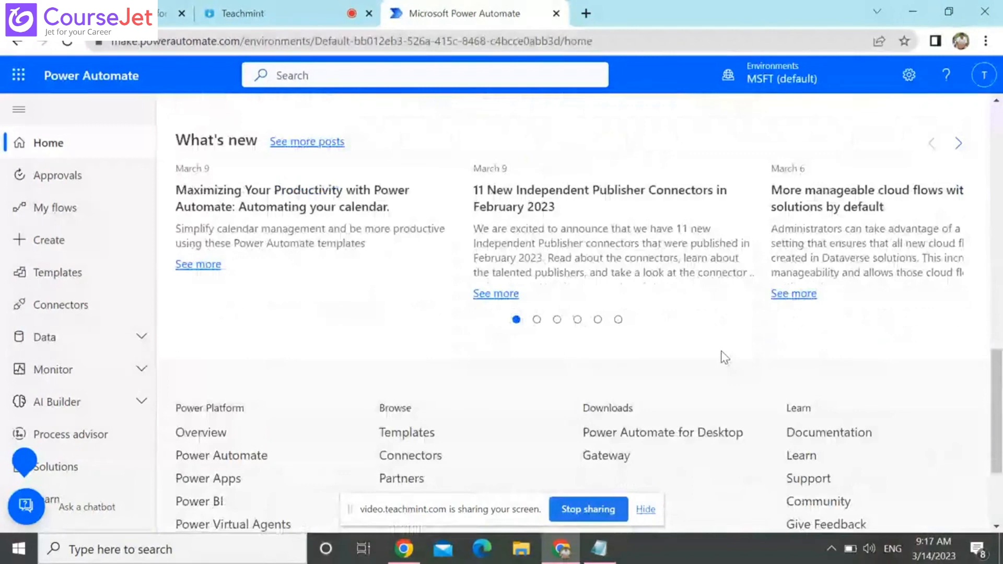
scroll(724, 358, up, 14)
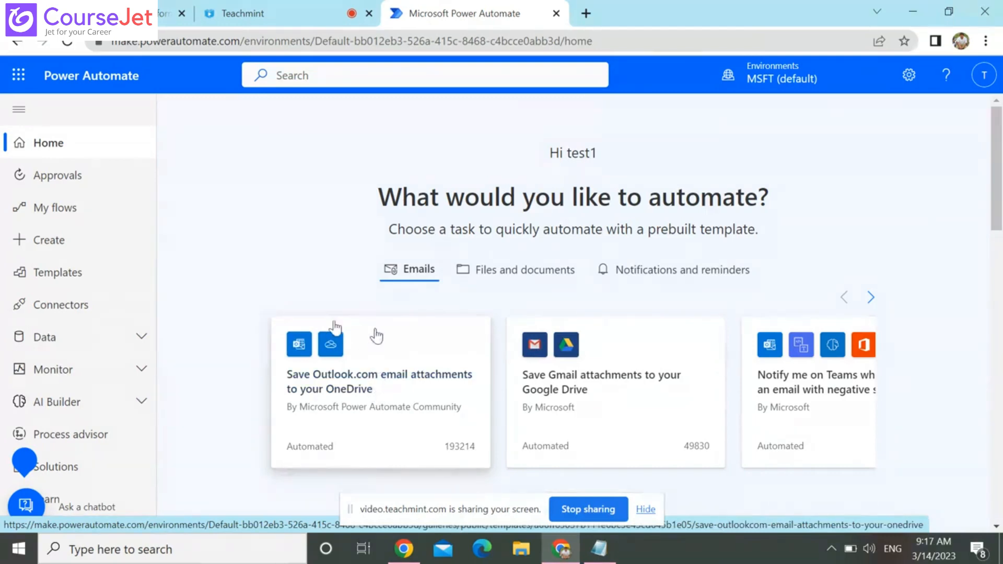
click(376, 336)
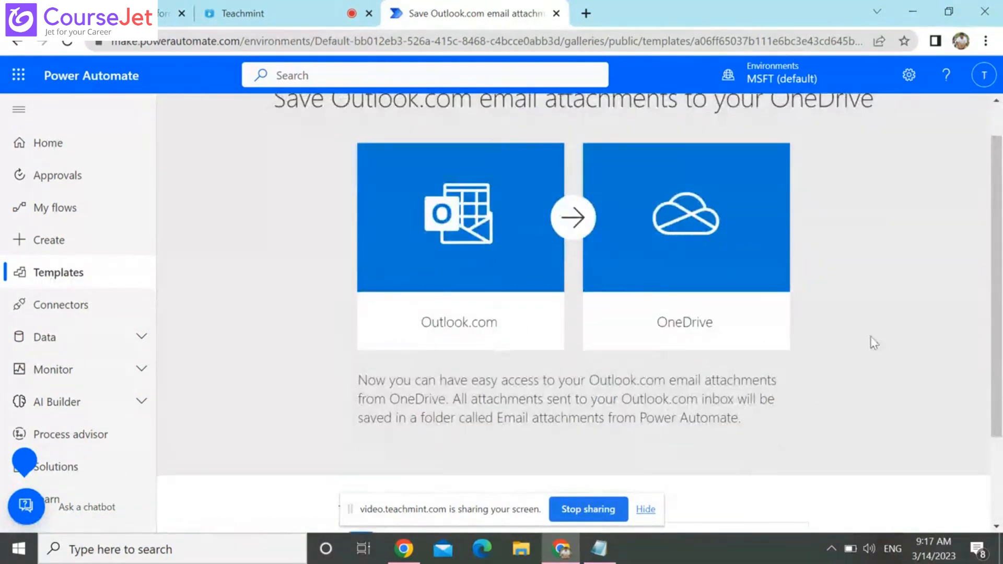
scroll(499, 340, down, 2)
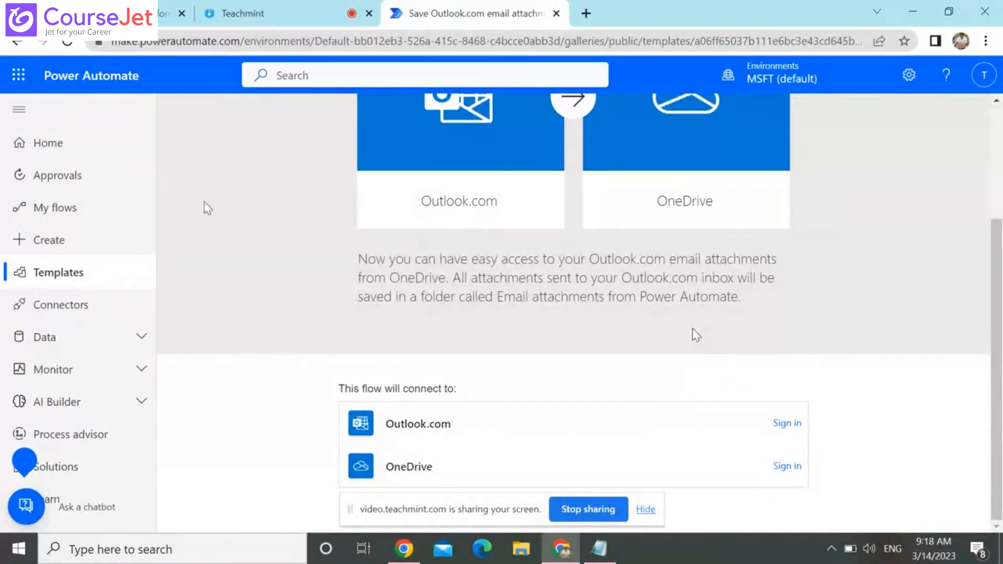
Browse the flow templates by the Button, Data collection and Email categories and look through the email templates
click(39, 147)
click(54, 273)
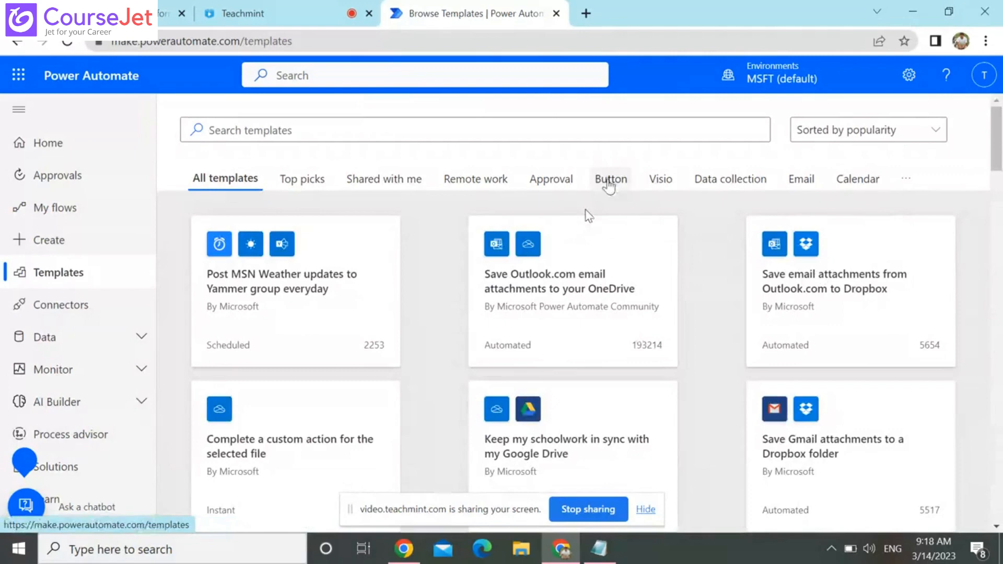
click(609, 184)
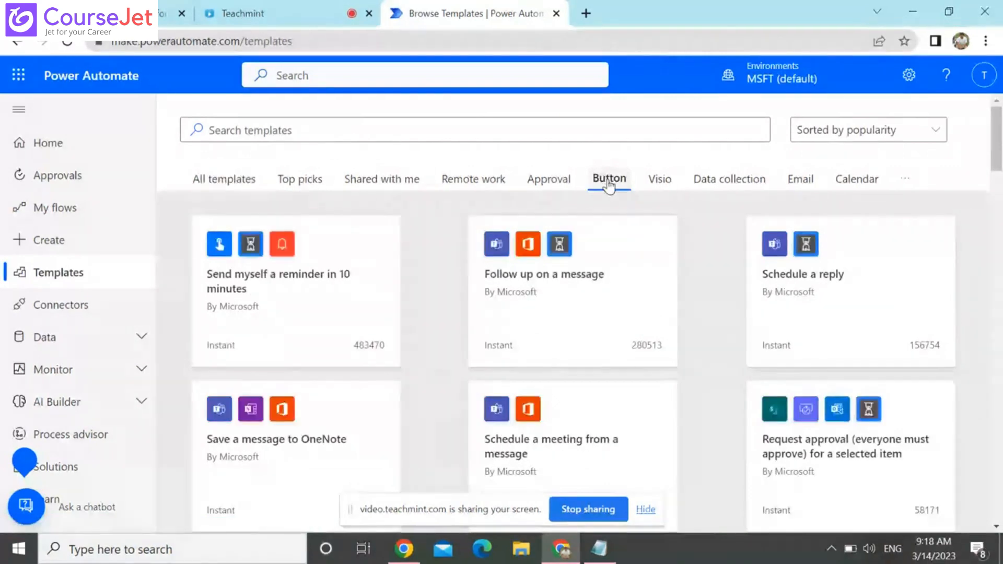
click(748, 174)
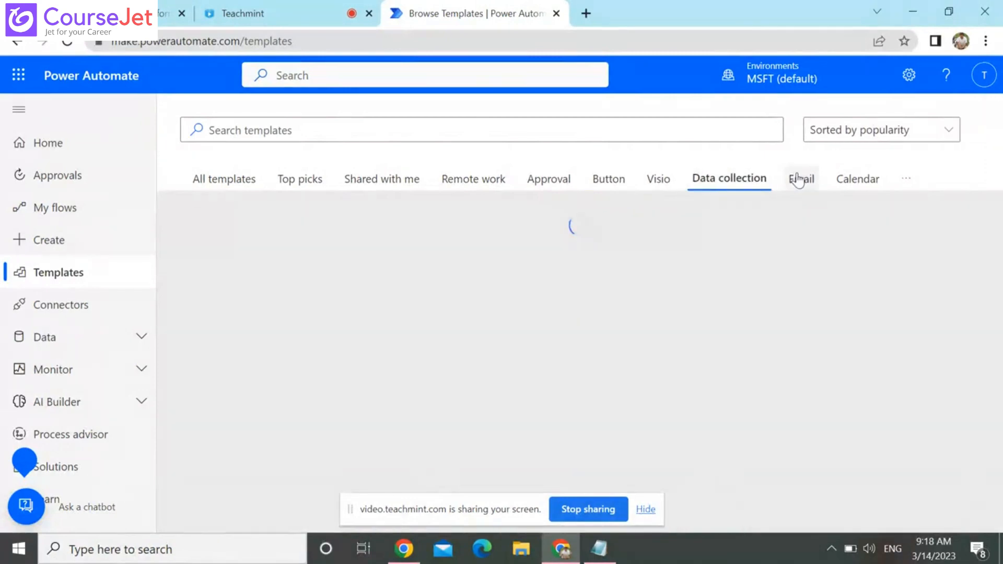
click(798, 179)
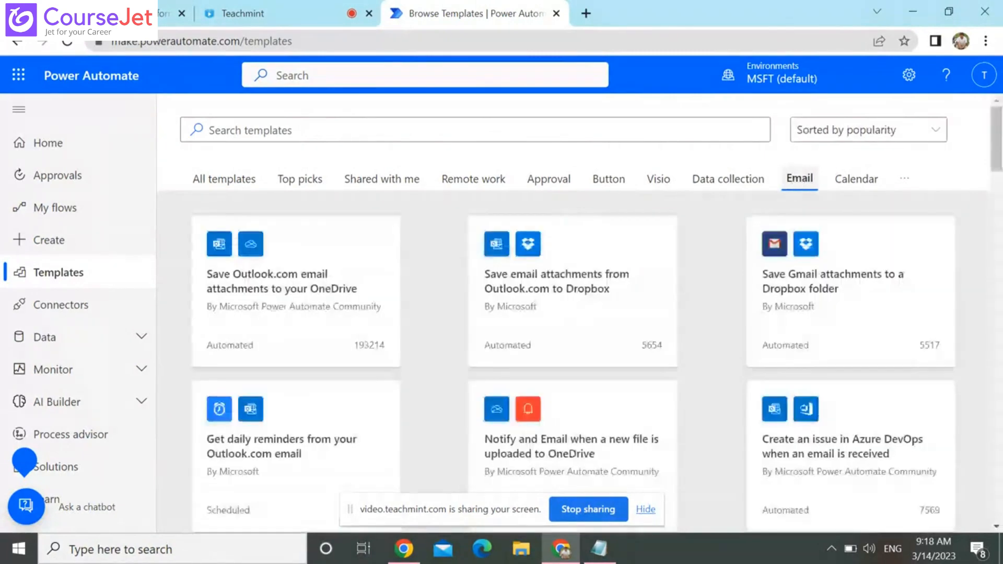
scroll(604, 294, down, 15)
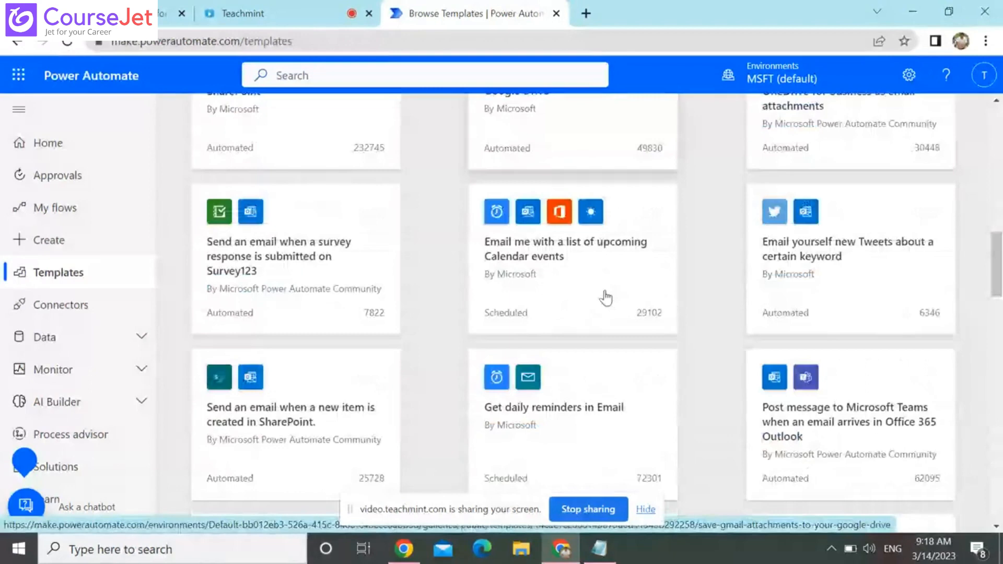
scroll(603, 298, down, 1)
scroll(410, 298, up, 7)
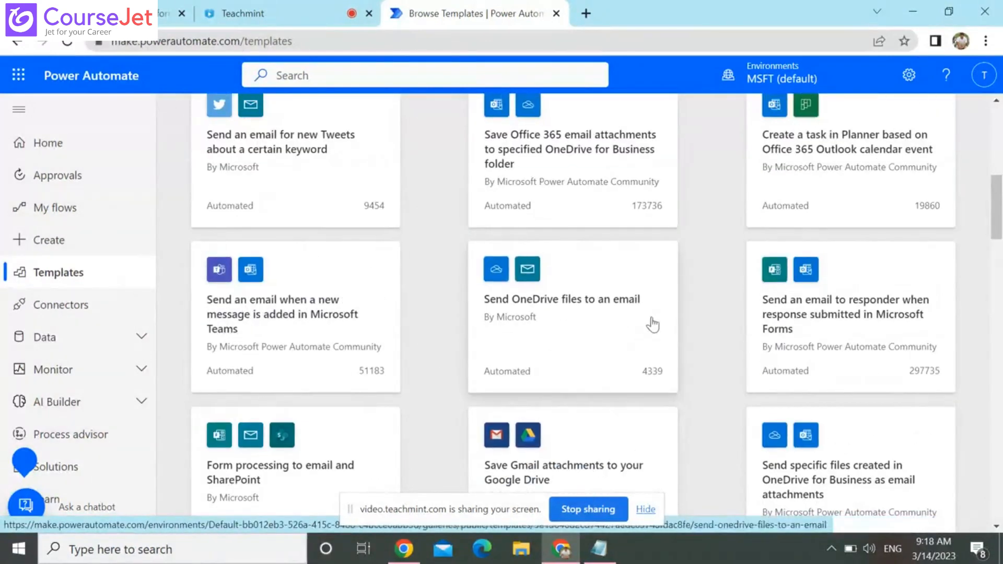
View the received and sent approval requests and check which account is signed in
click(86, 177)
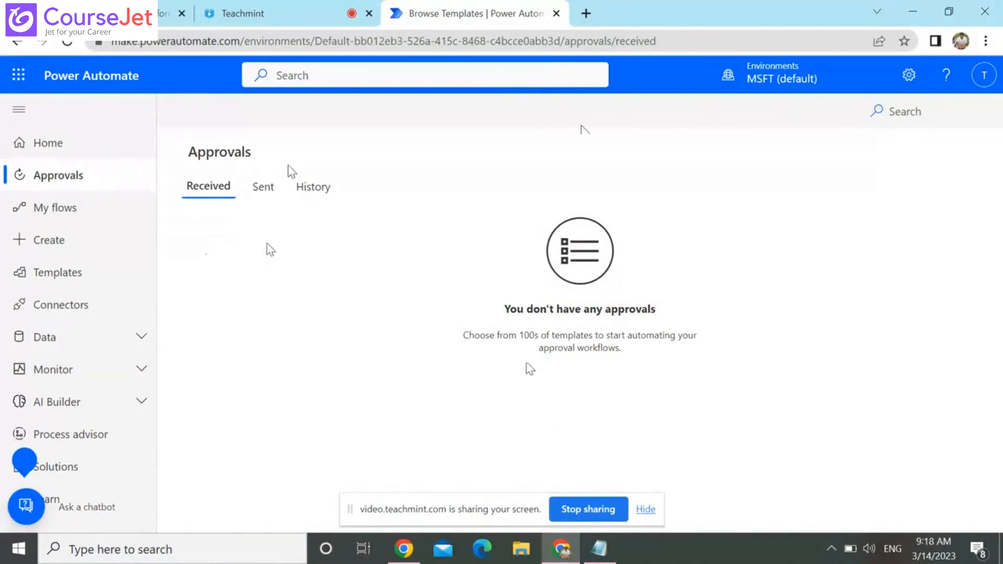
click(274, 197)
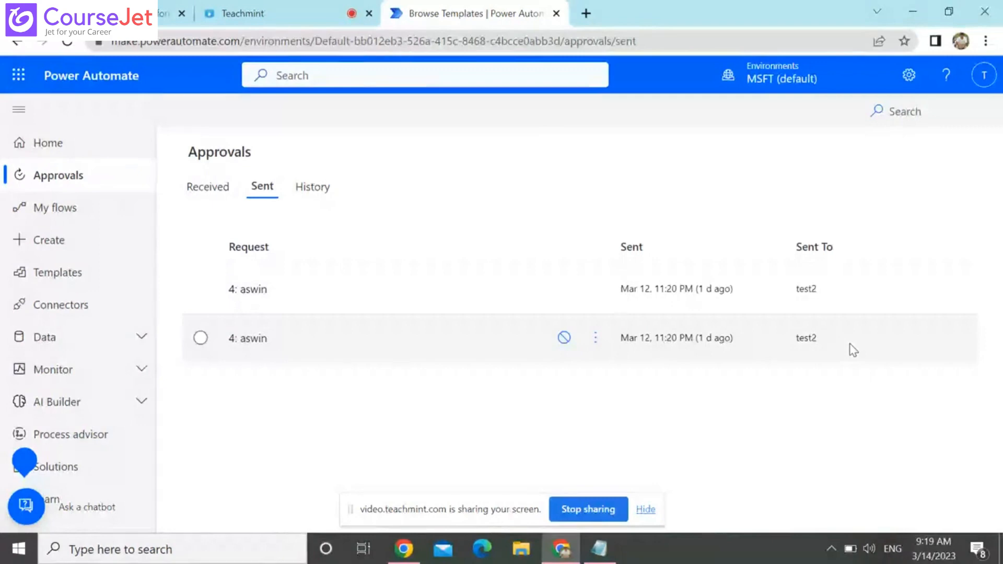
click(986, 90)
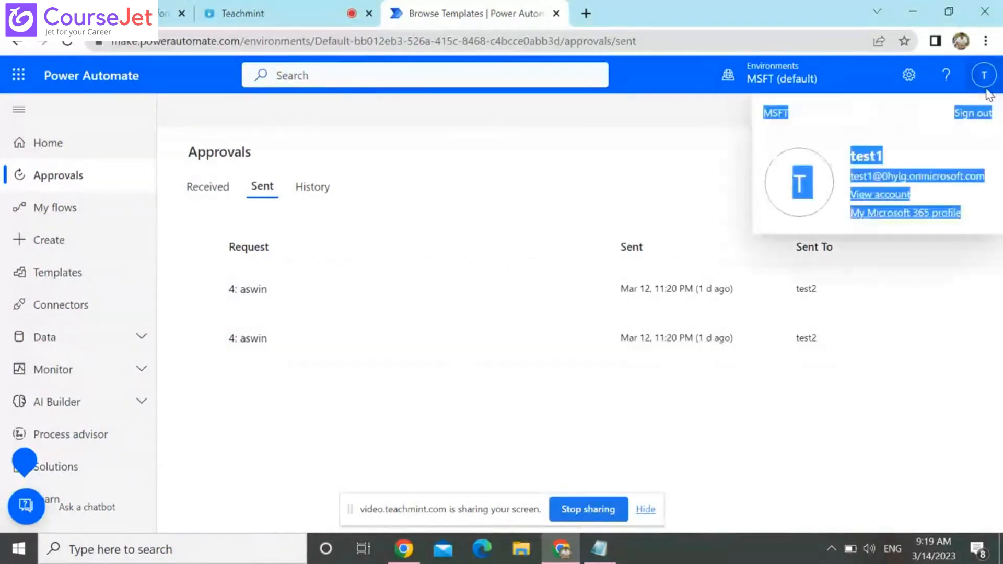
click(985, 85)
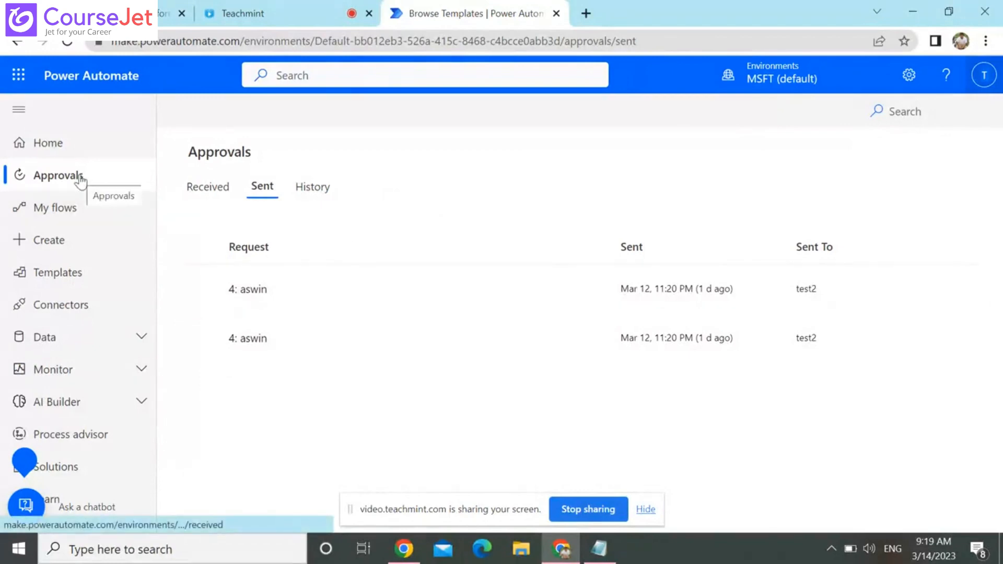
Review the desktop flows and the flows shared with the account, ending on the cloud flows list
click(67, 216)
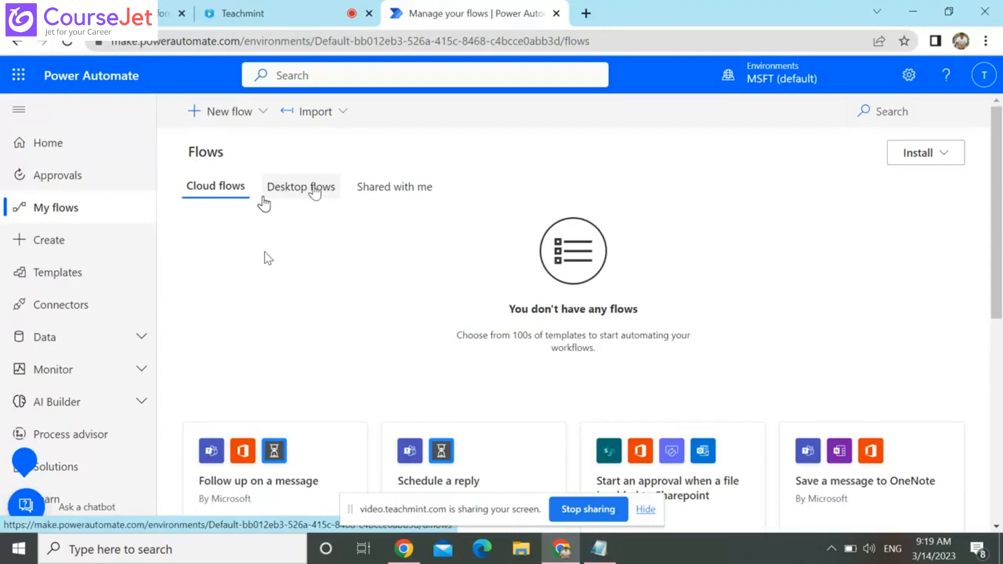
click(315, 191)
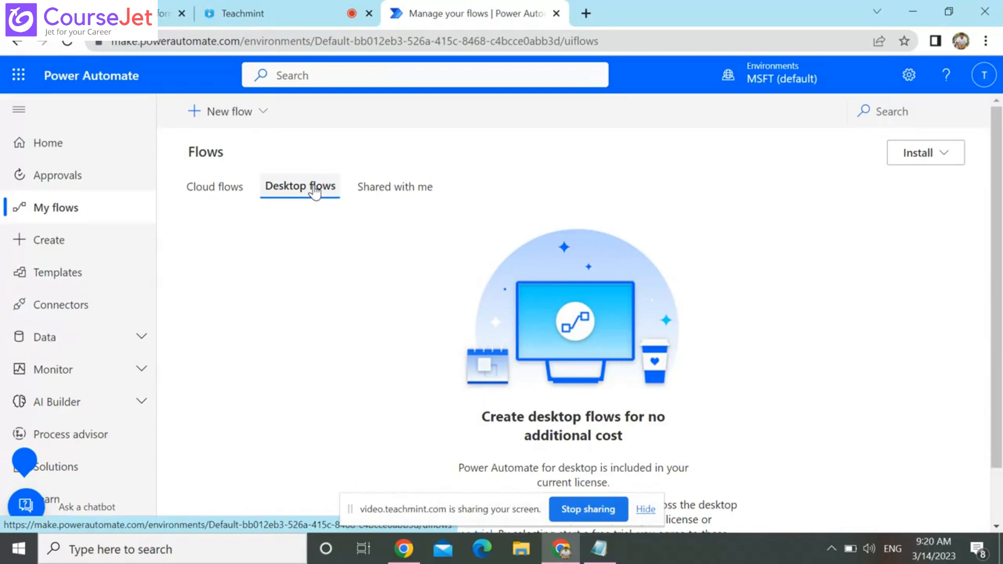
click(394, 185)
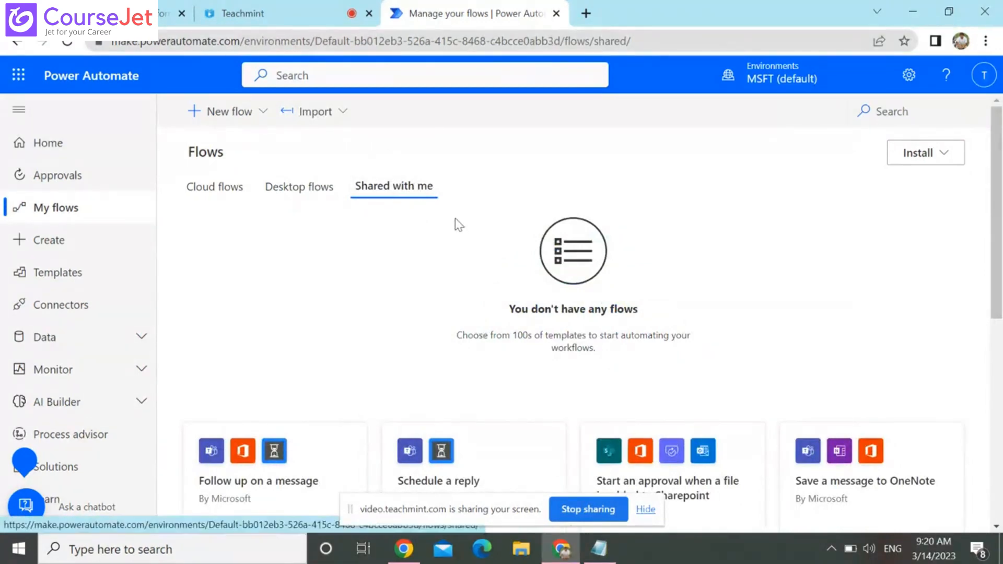
click(214, 188)
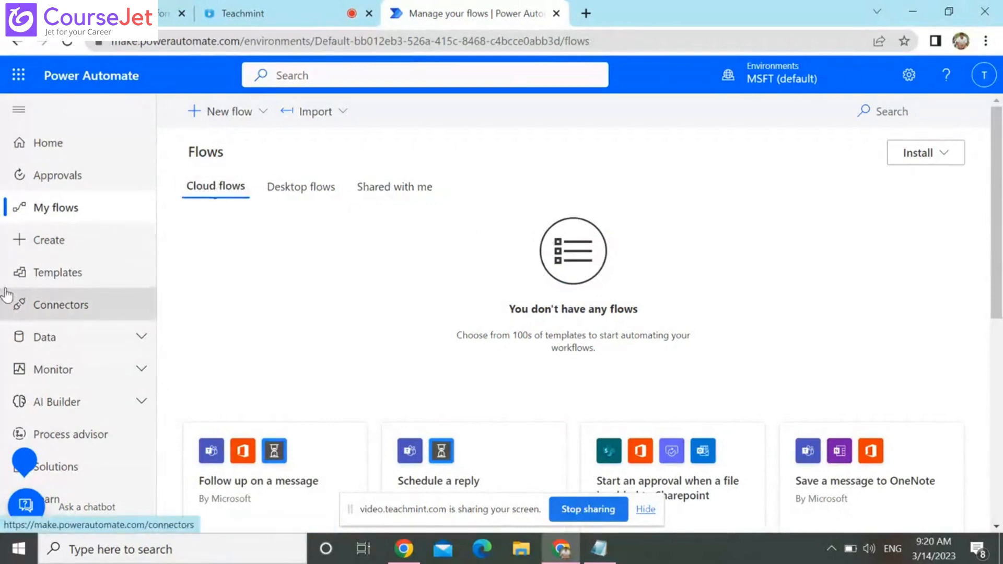
Glance at the flow creation page, search the connectors for "lui" and open the LUIS connector
click(73, 240)
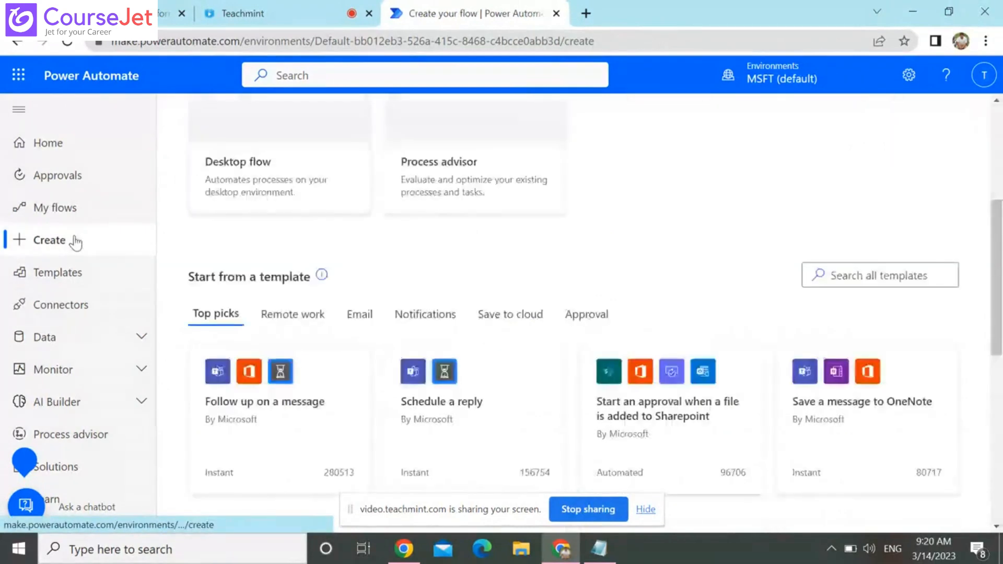
click(65, 314)
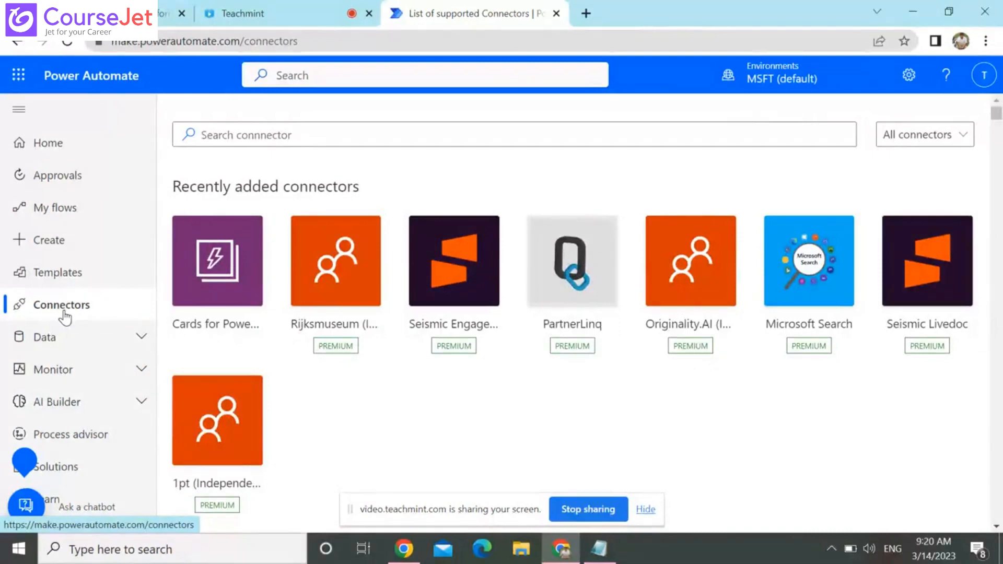
click(322, 130)
text(lui)
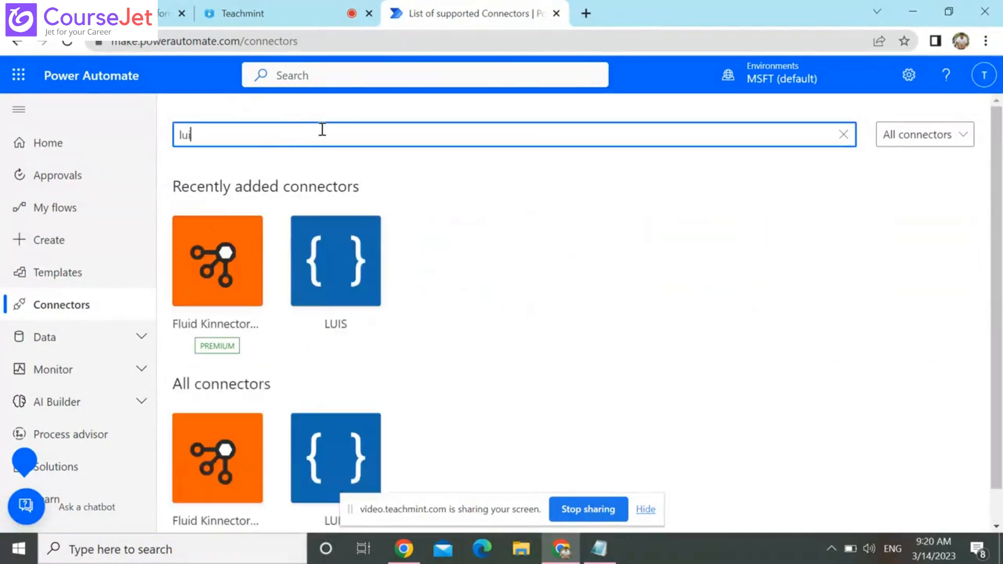
click(373, 286)
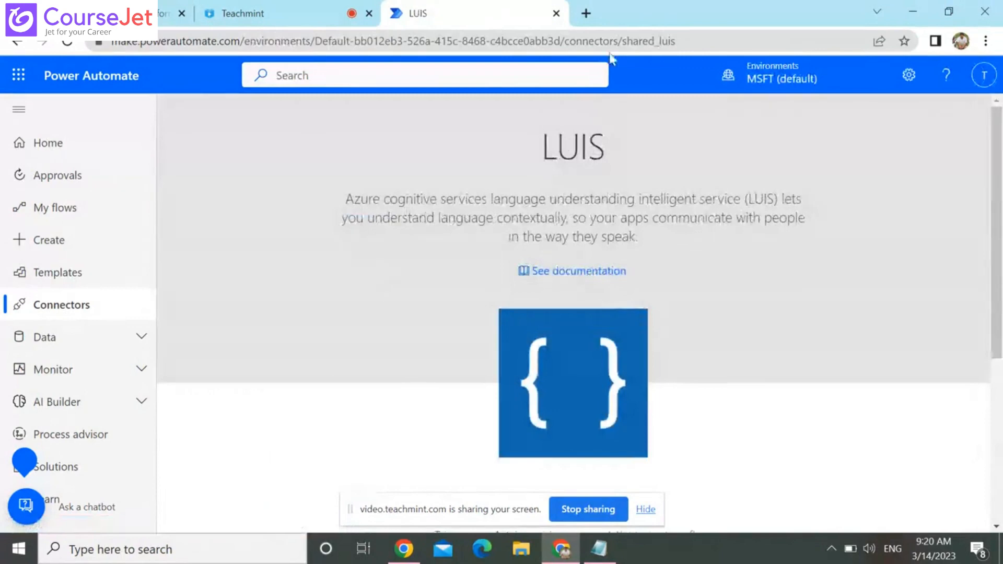
Look up "luis" in a new browser tab and open the Language Understanding (LUIS) site
click(586, 13)
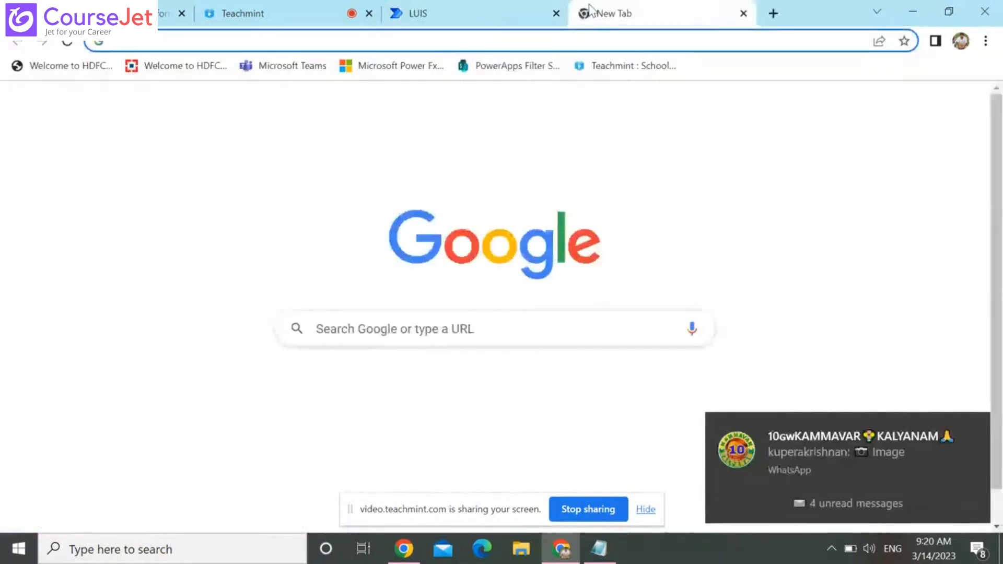
text(luis)
key(Return)
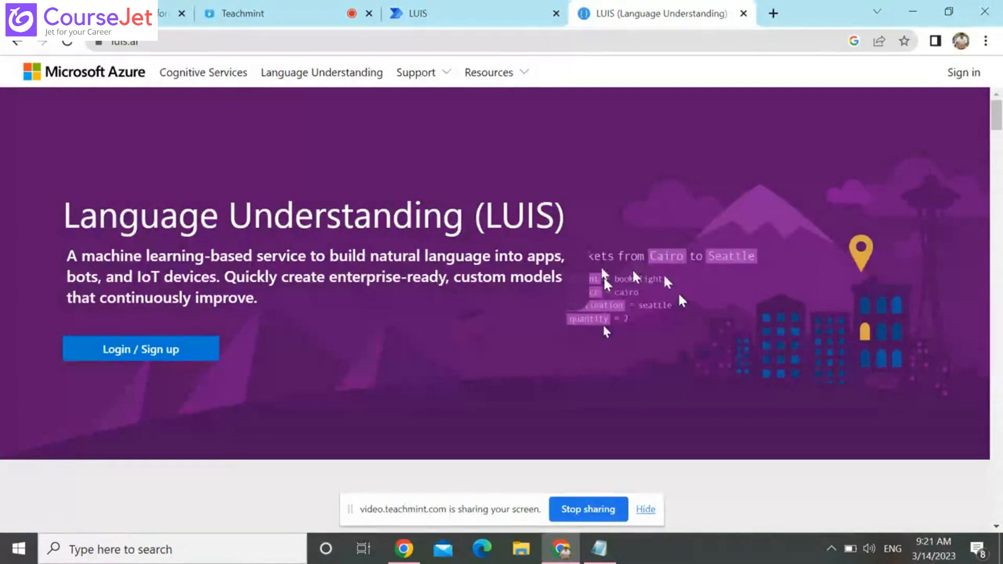
Return to the LUIS connector page in Power Automate and highlight the notice in its triggers section
click(484, 7)
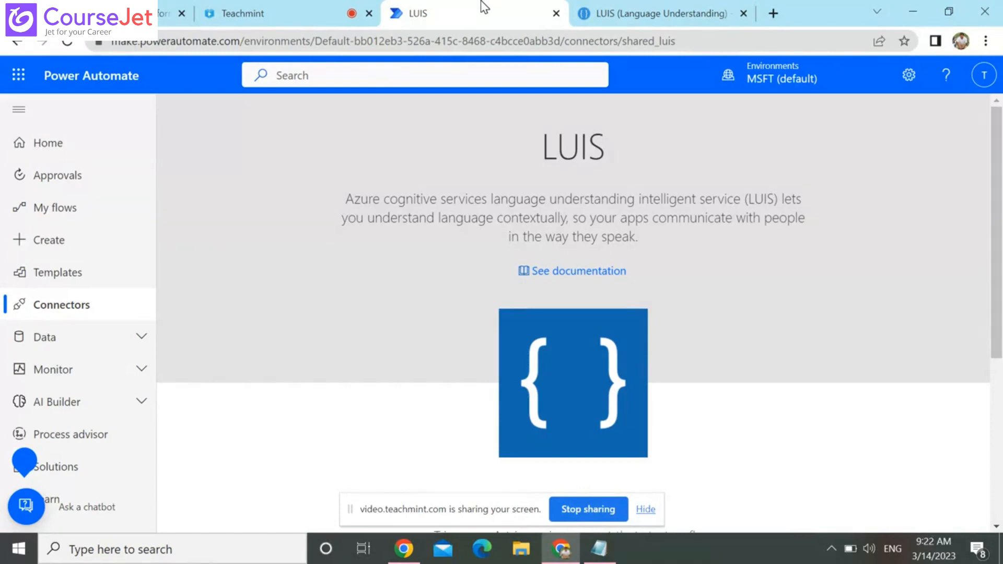
scroll(992, 418, down, 5)
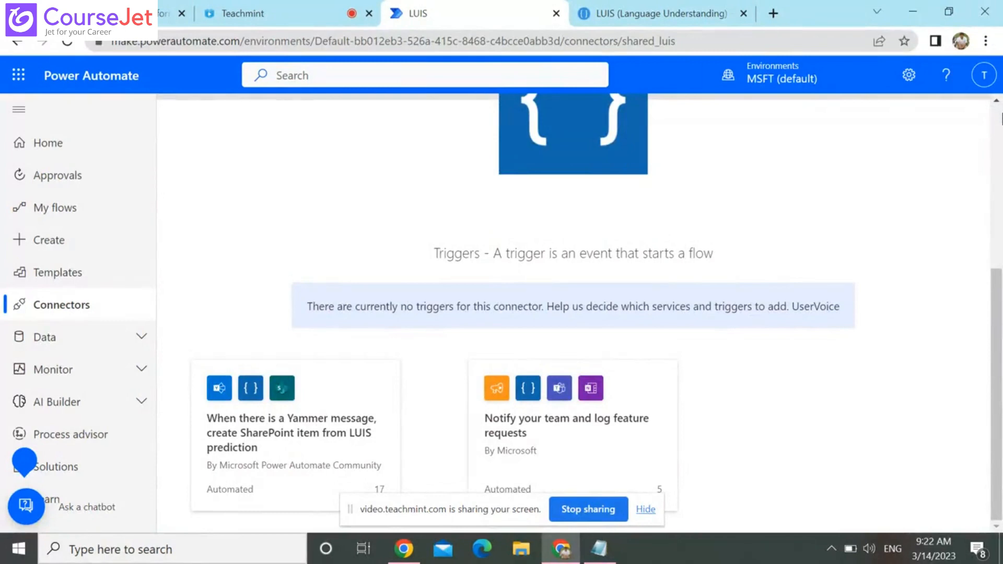
triple_click(520, 312)
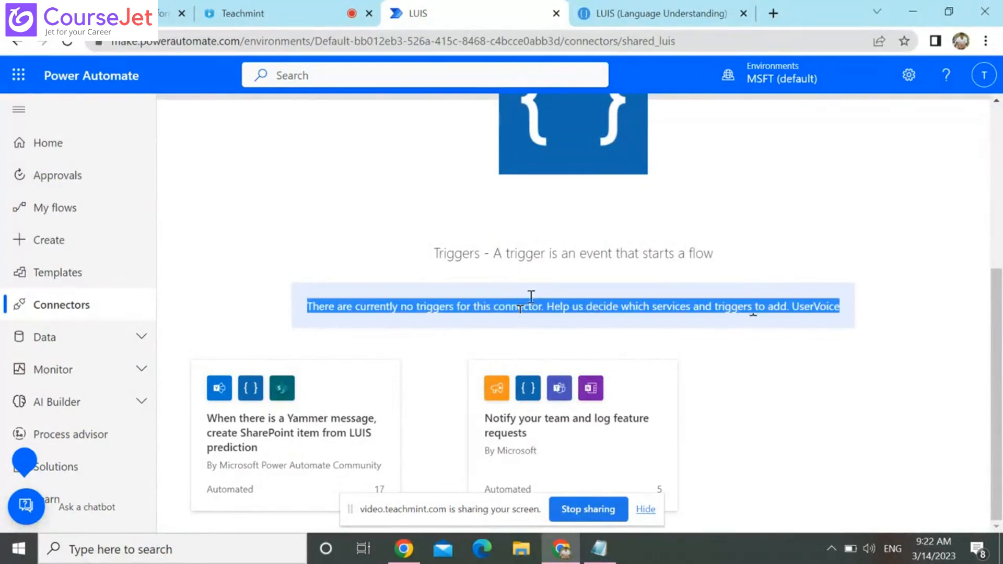
Clear the text highlight and open the LUIS connector's documentation on Microsoft Learn from its connector page
click(709, 274)
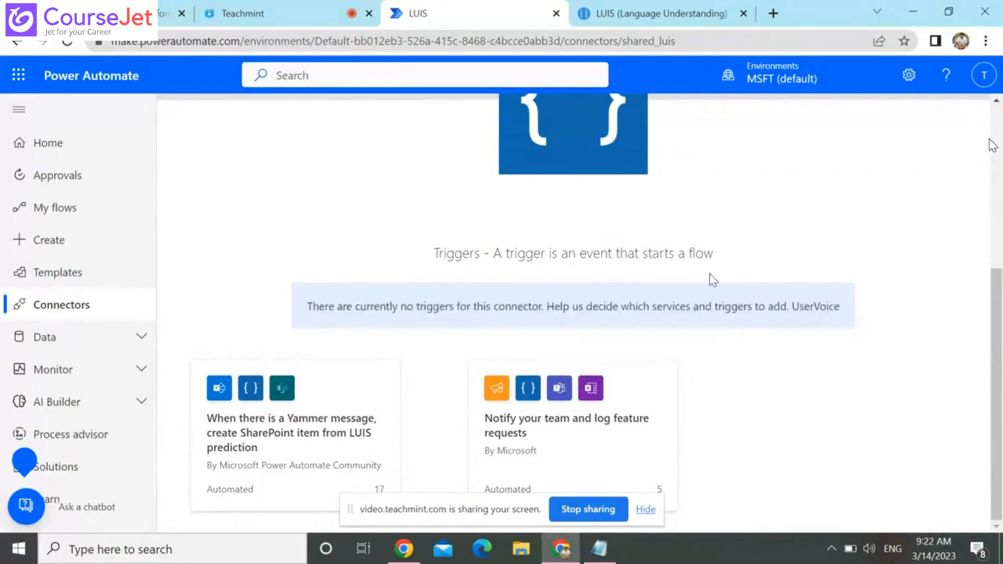
scroll(709, 274, up, 5)
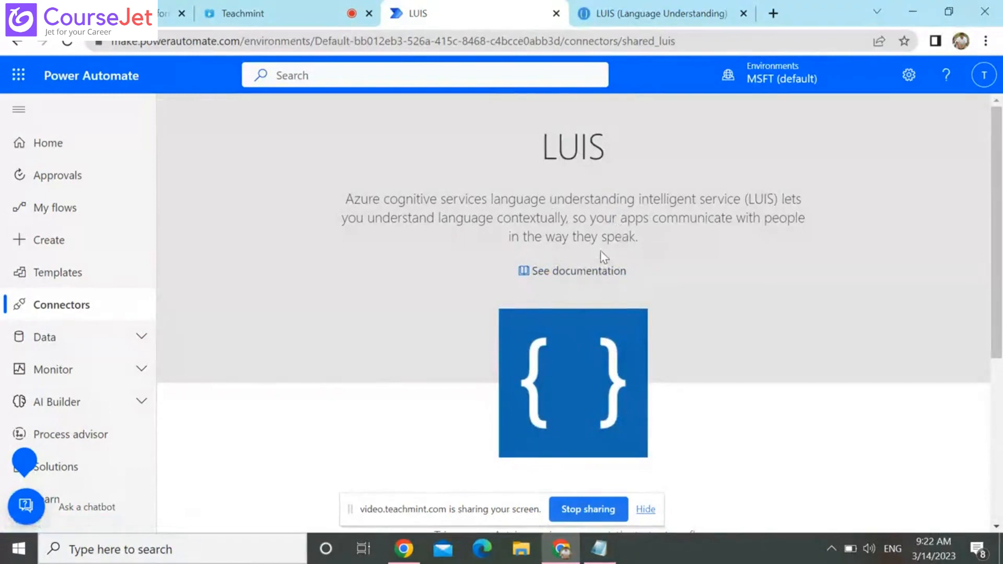
click(580, 271)
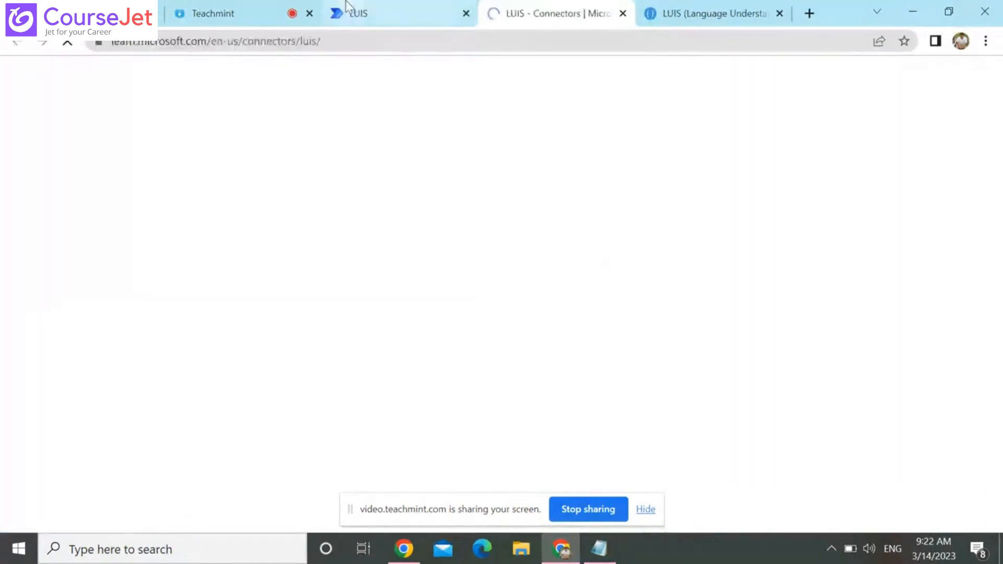
click(347, 9)
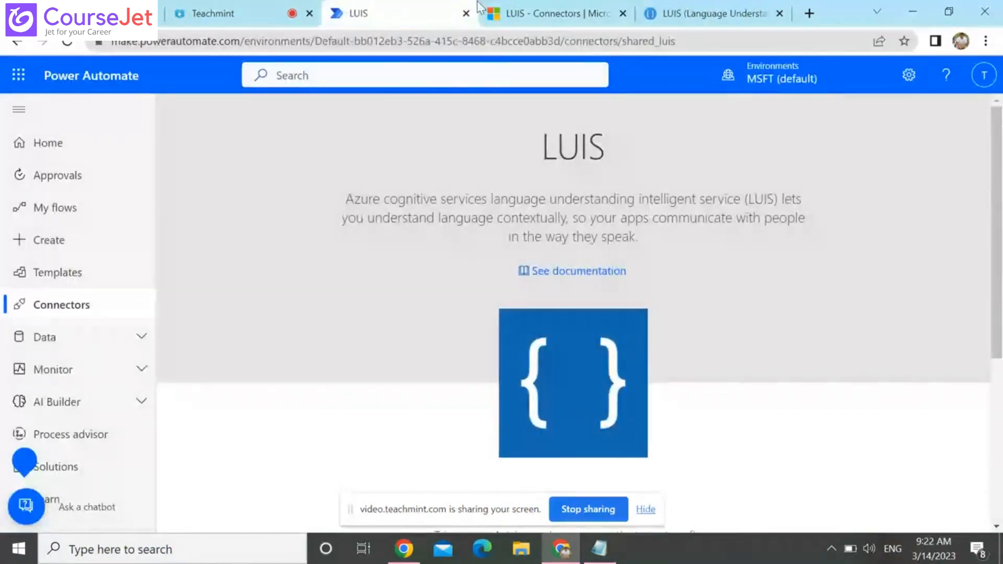
click(549, 12)
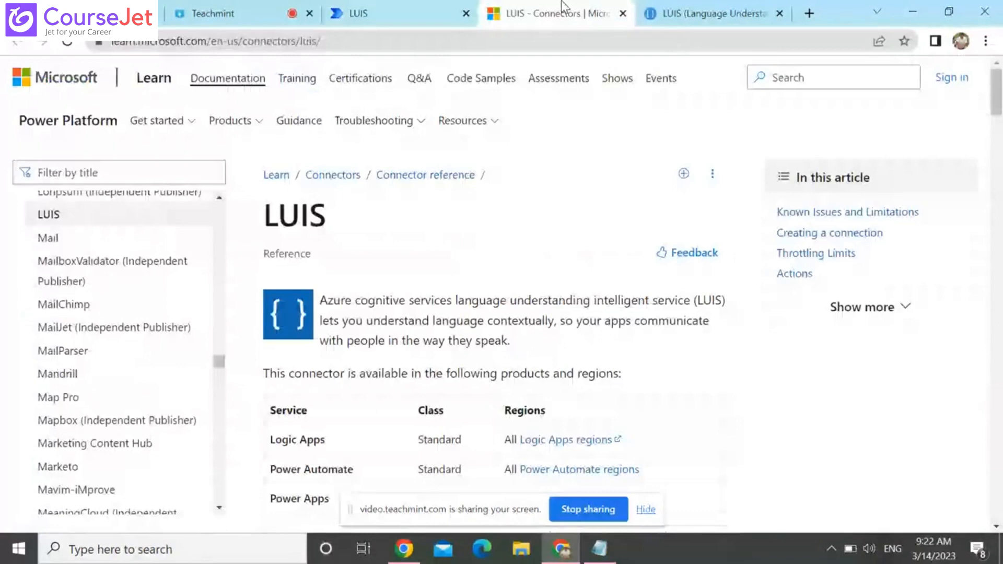
Read through the LUIS connector documentation to its connection parameters and highlight the API Key parameter name
scroll(287, 112, down, 3)
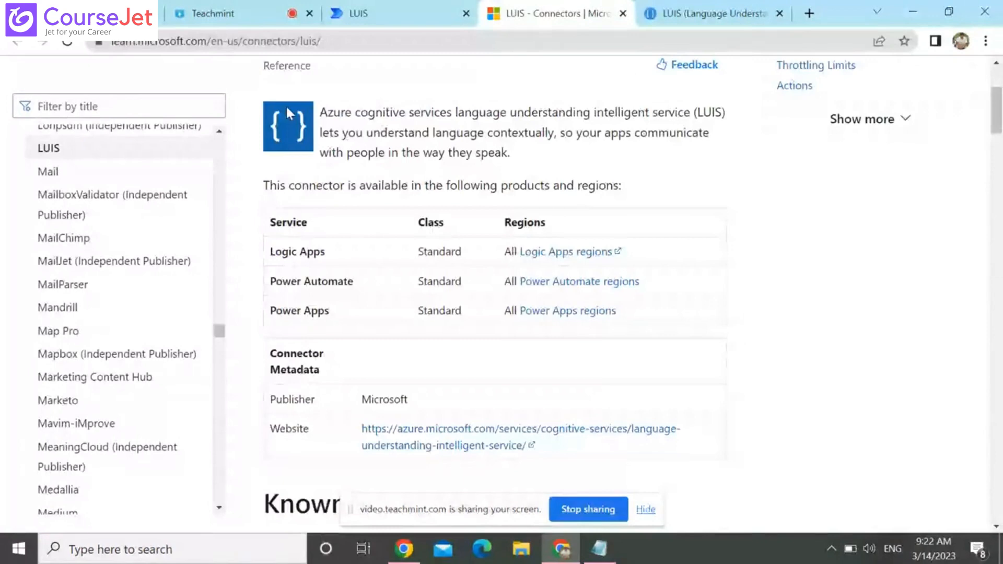
scroll(309, 128, down, 6)
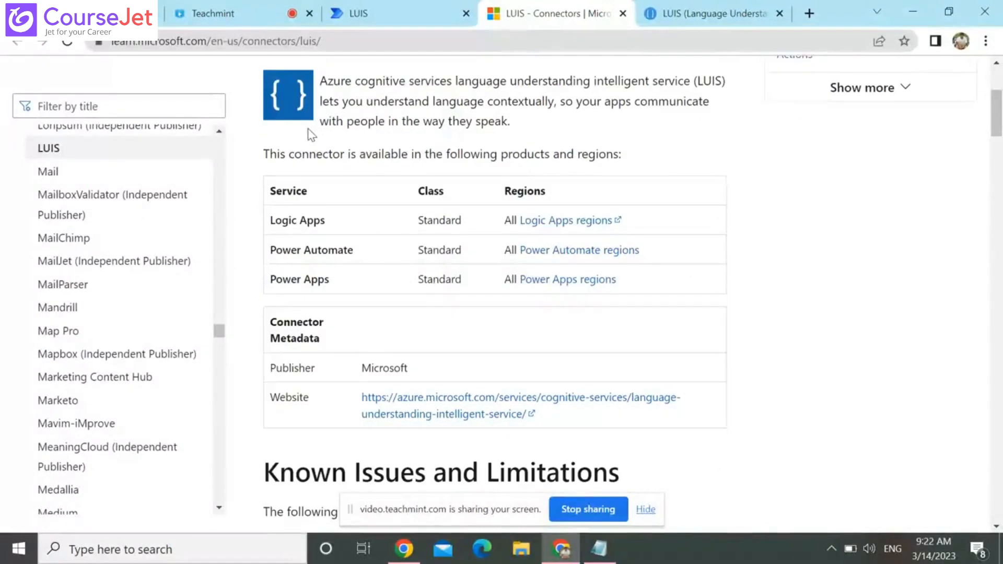
scroll(309, 129, down, 1)
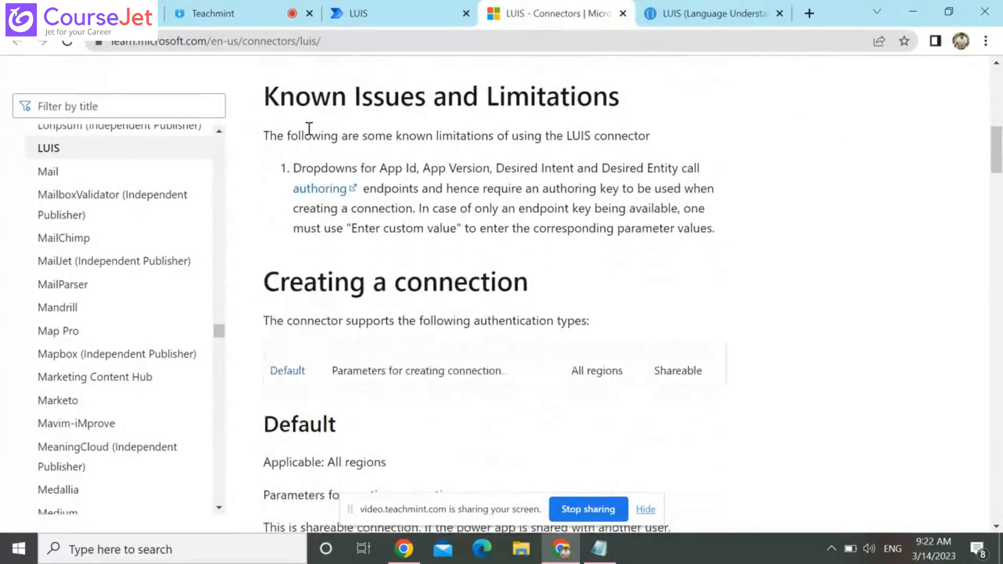
scroll(308, 128, down, 7)
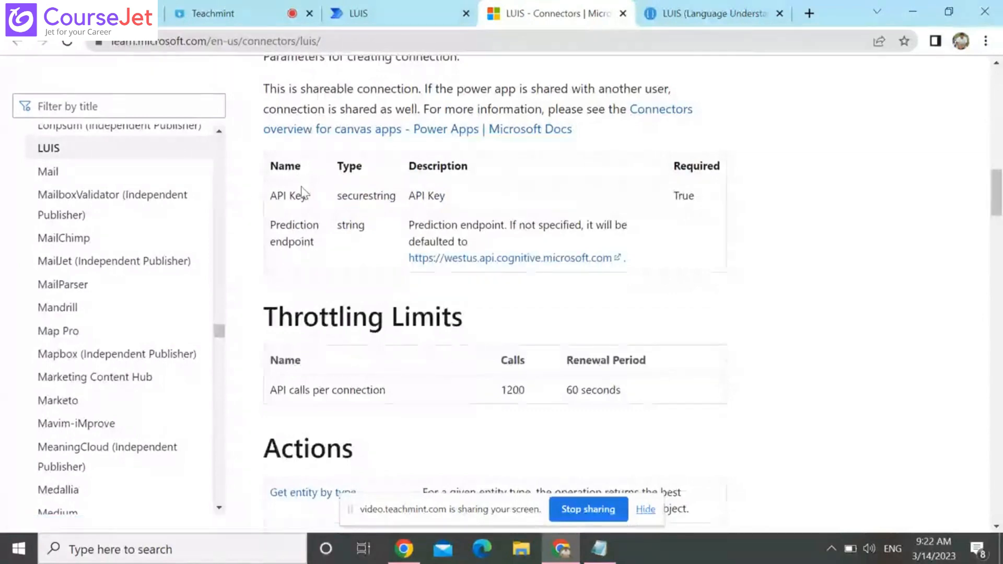
triple_click(298, 191)
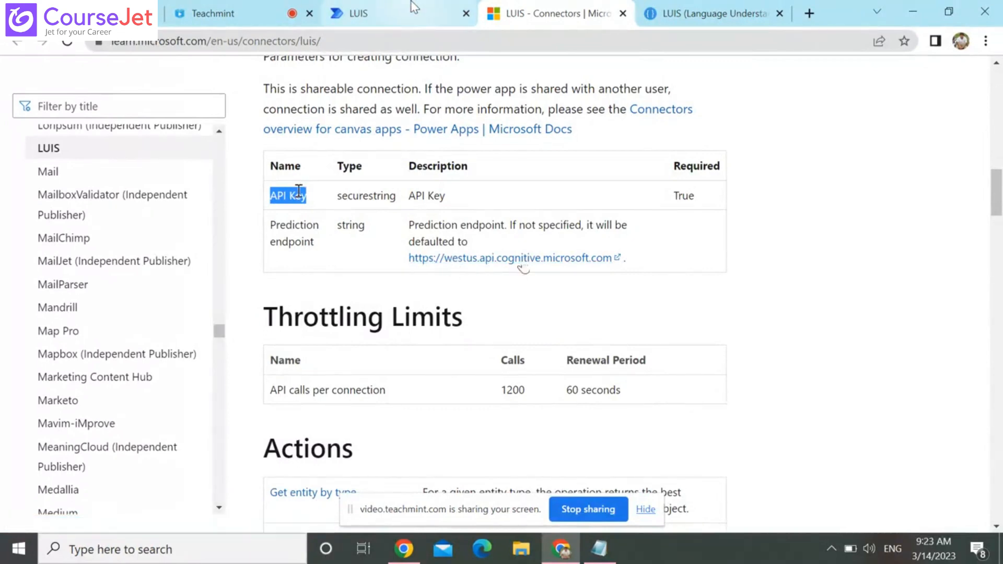
Return to Power Automate and open the Data section's Connections and Tables pages, ending on the connections list
click(376, 13)
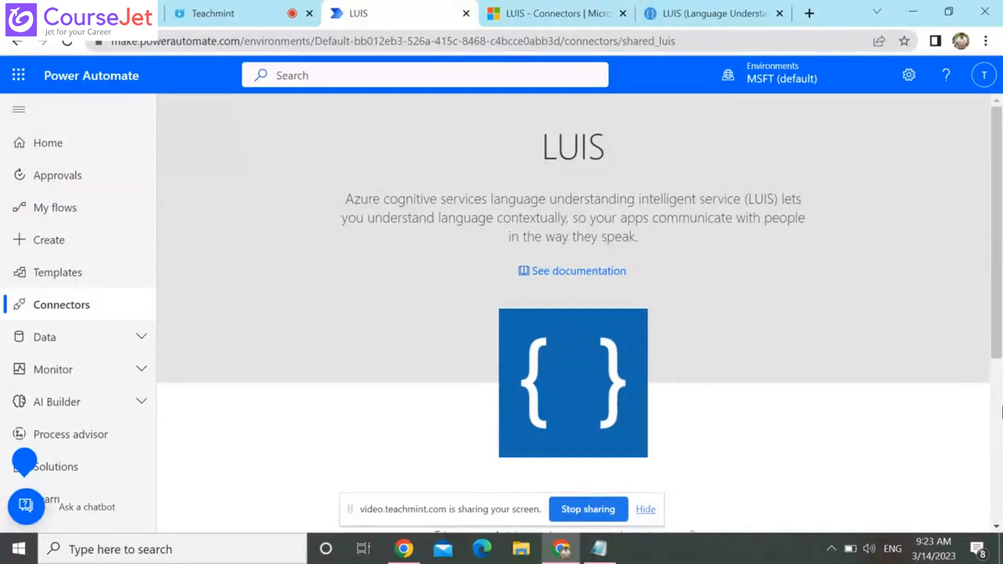
click(1000, 413)
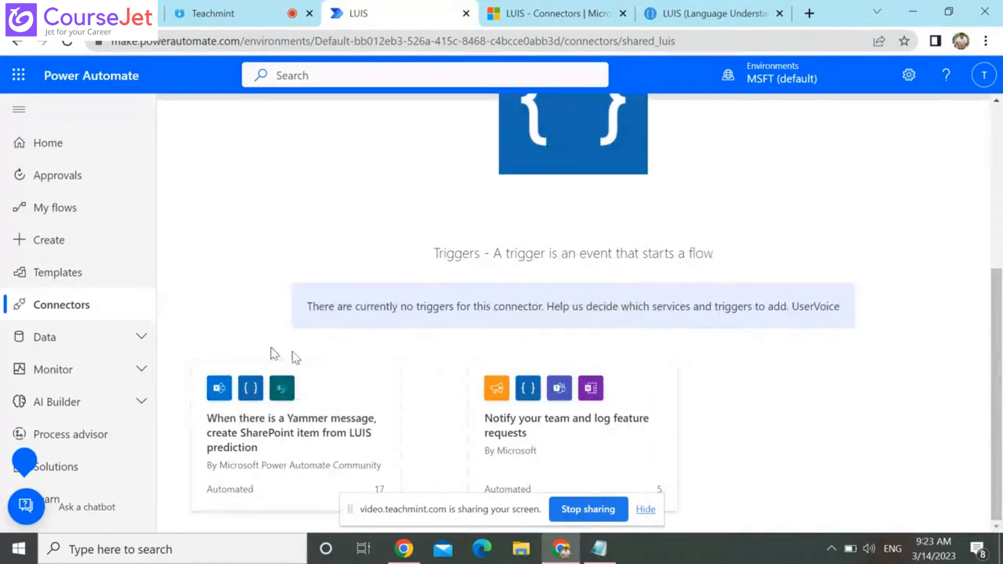
click(113, 351)
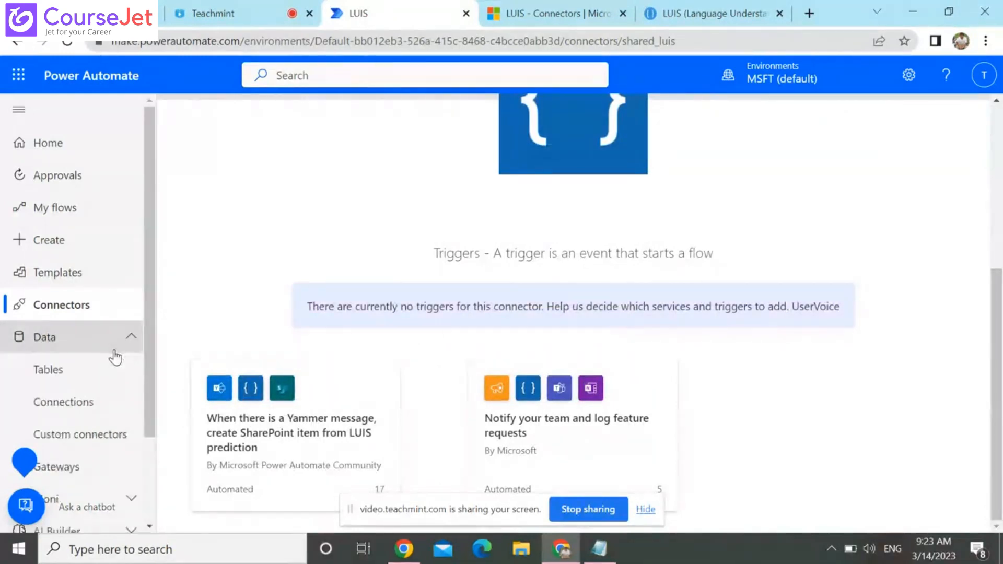
click(107, 411)
click(83, 382)
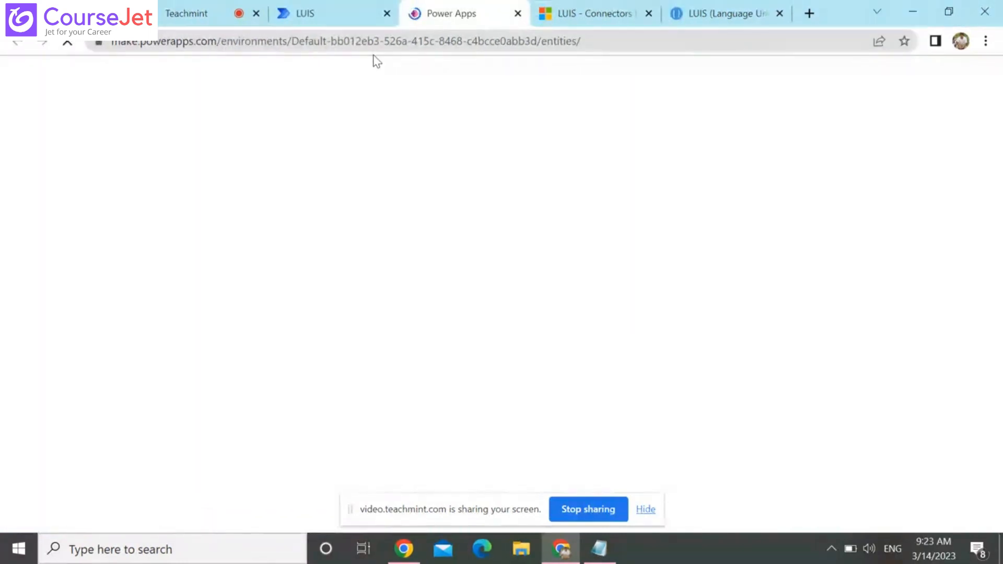
click(349, 21)
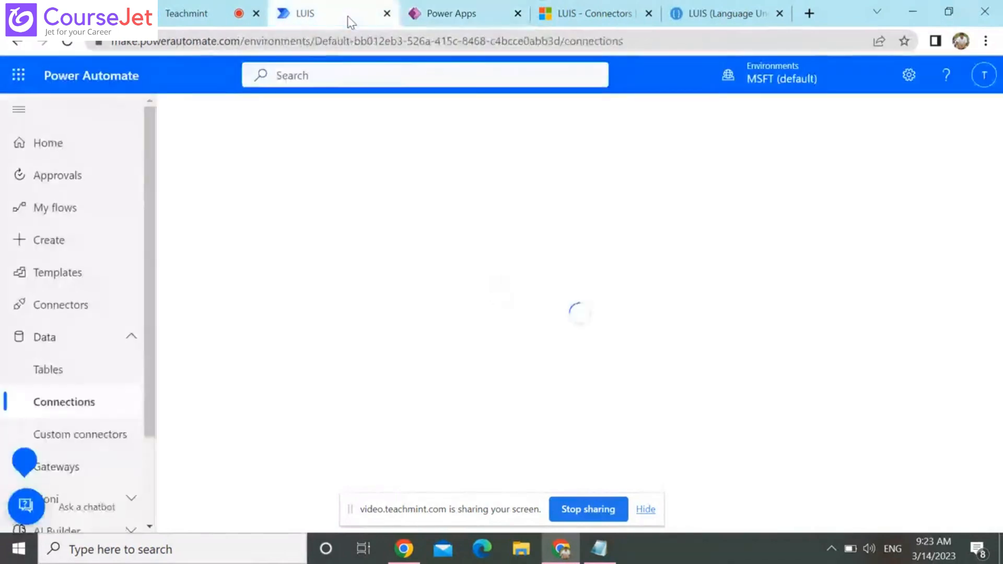
click(449, 6)
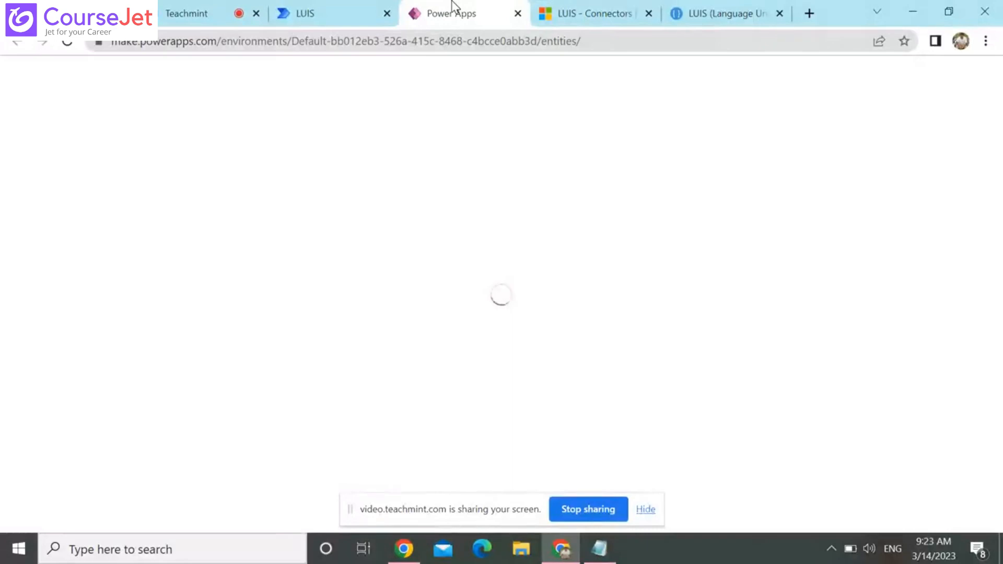
click(321, 7)
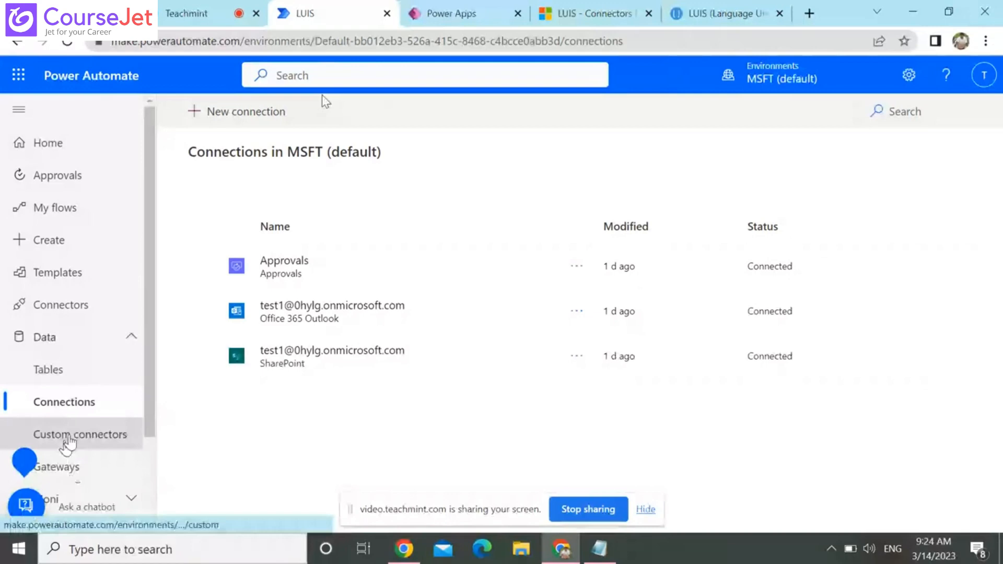
Open the custom connectors page, highlight its description, check Gateways, and dismiss the premium account notice and chatbot promotion
click(68, 443)
triple_click(685, 367)
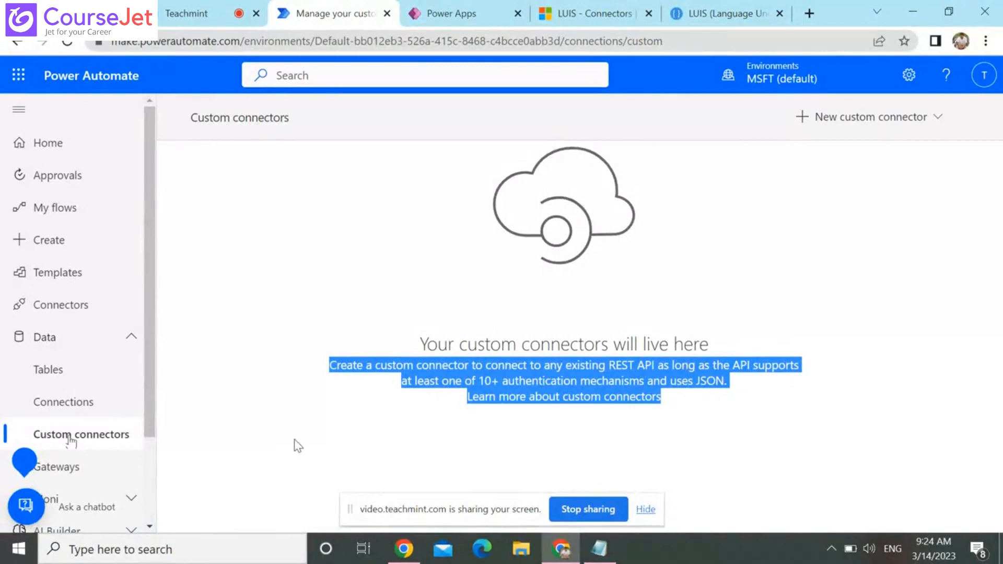
click(54, 473)
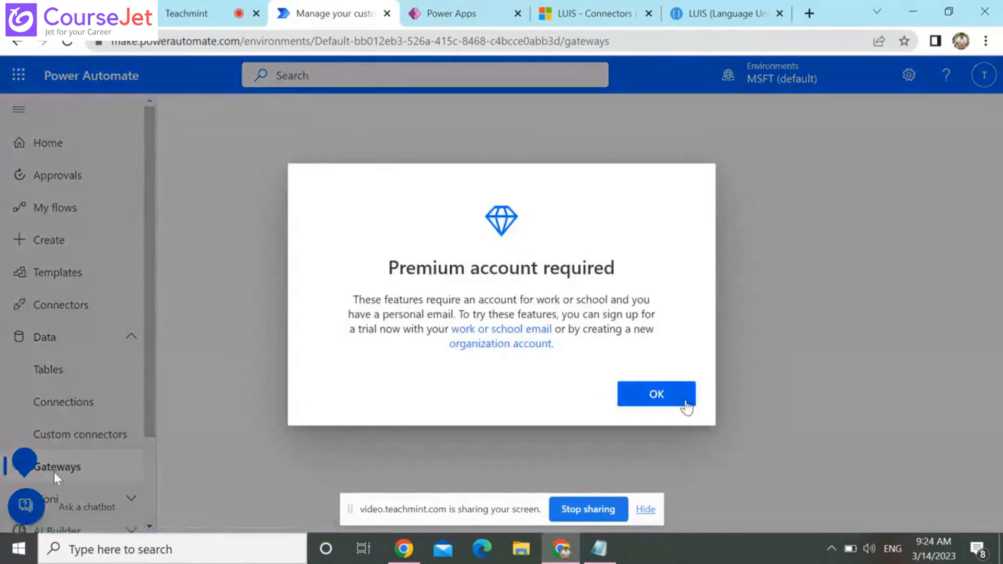
click(687, 407)
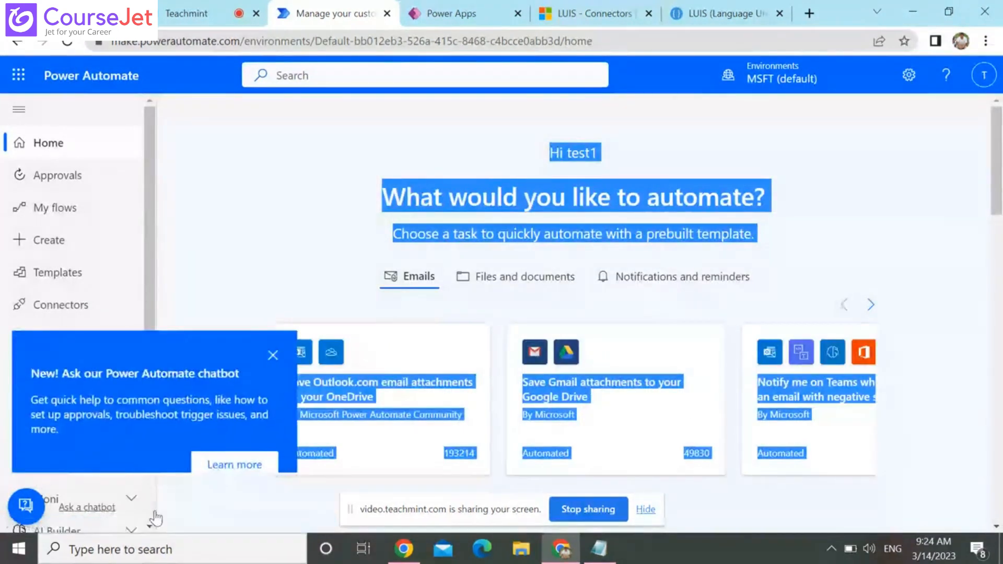
click(154, 517)
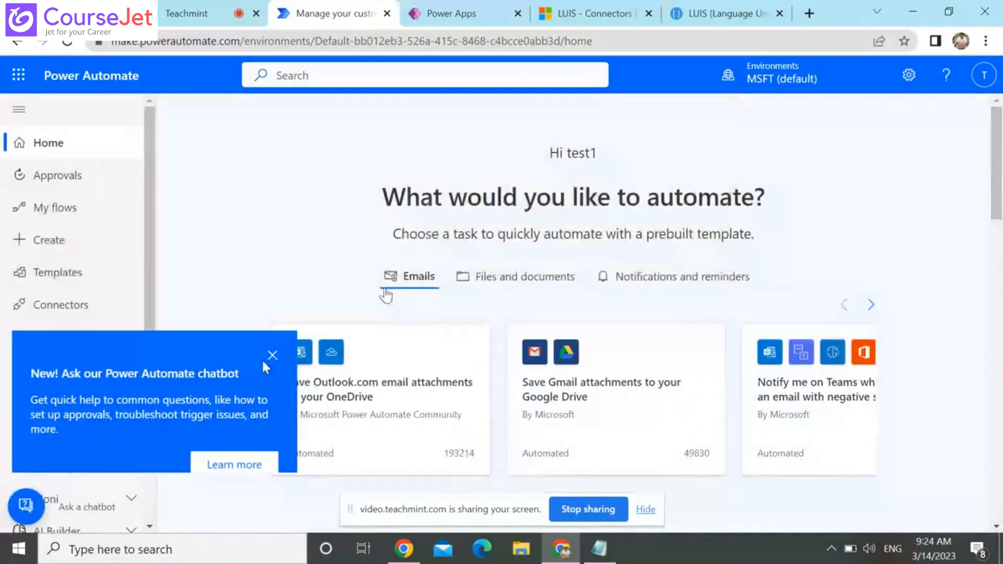
click(273, 357)
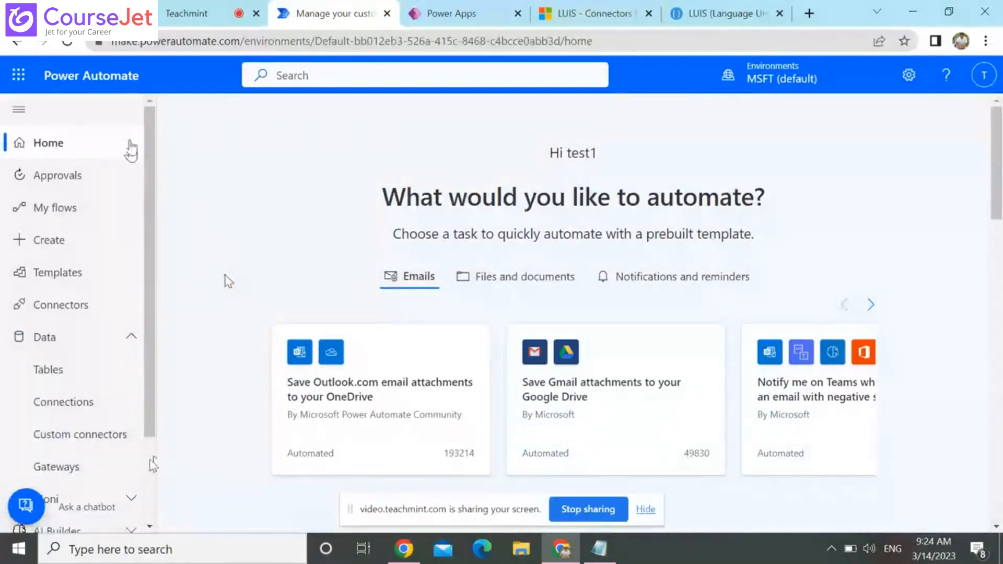
Expand the Monitor and AI Builder navigation groups and open AI Builder's Explore page
scroll(151, 464, down, 2)
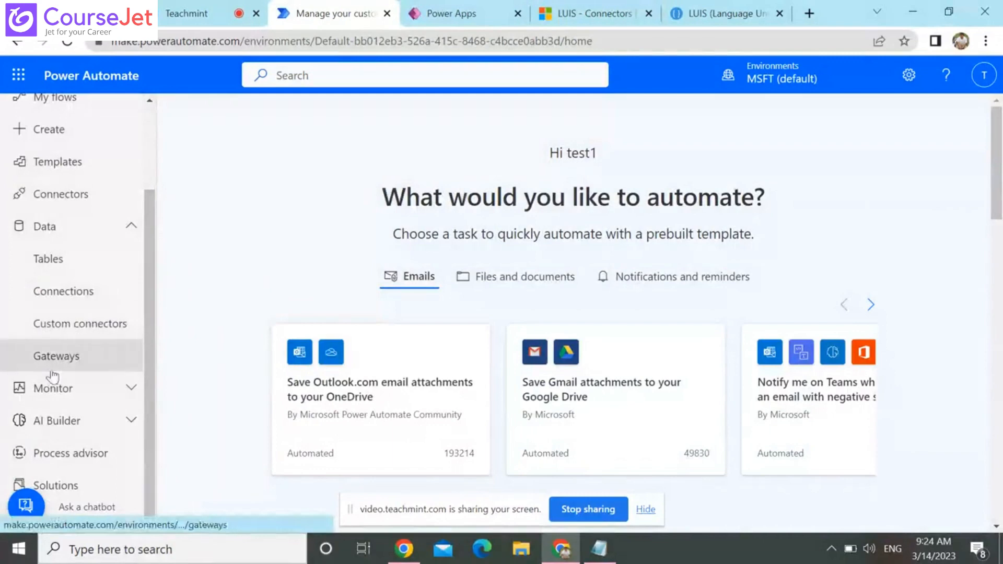
click(79, 393)
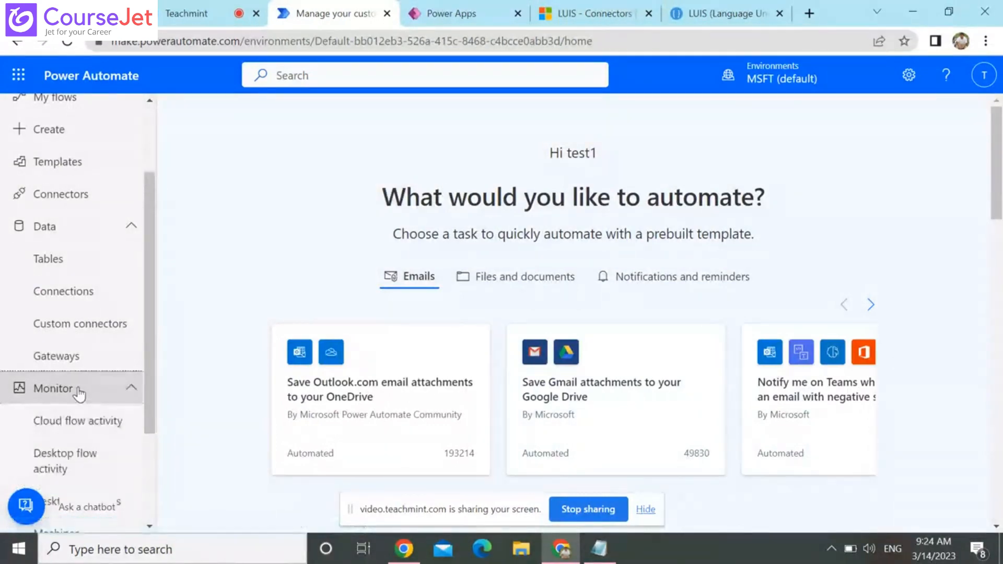
scroll(149, 474, down, 3)
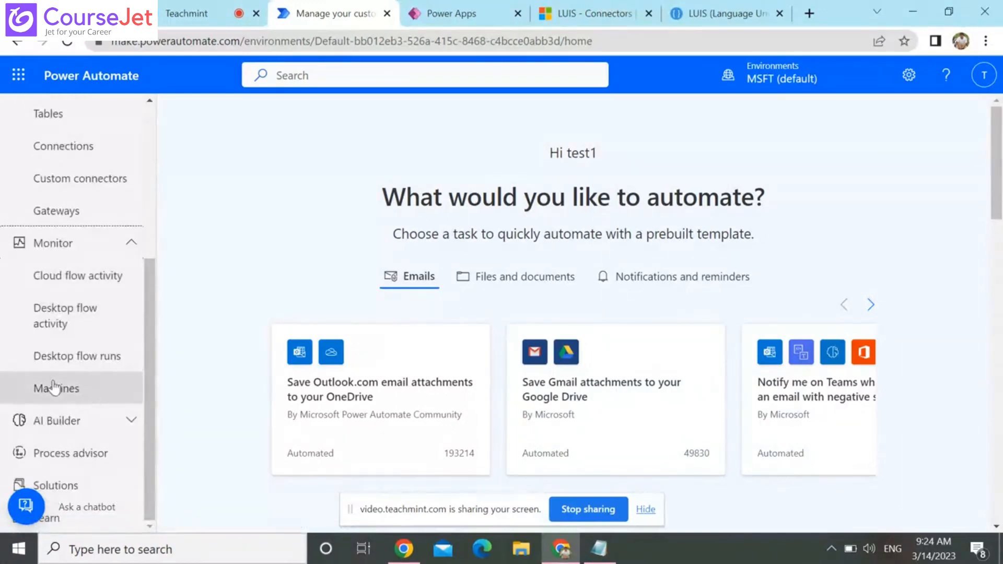
click(78, 421)
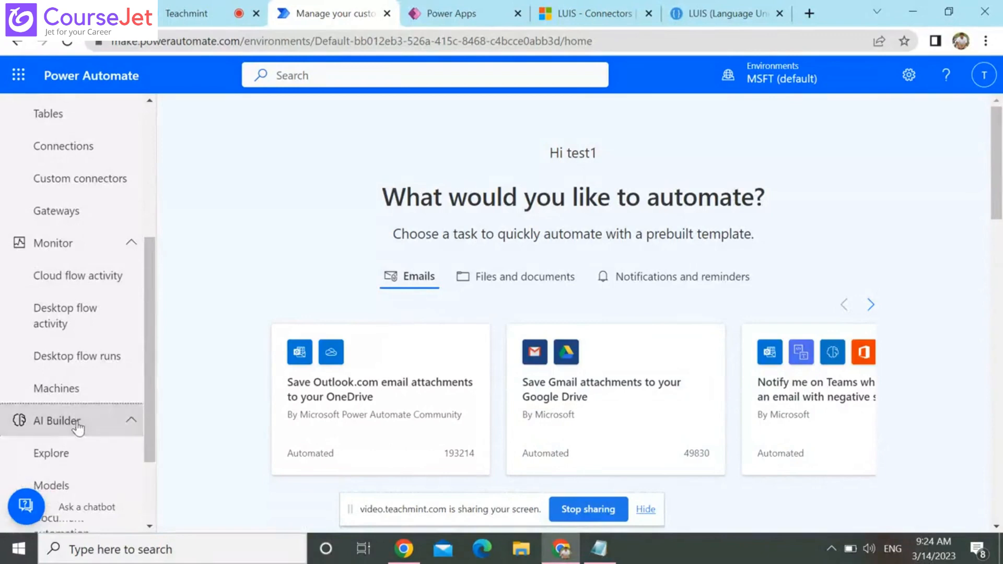
click(150, 506)
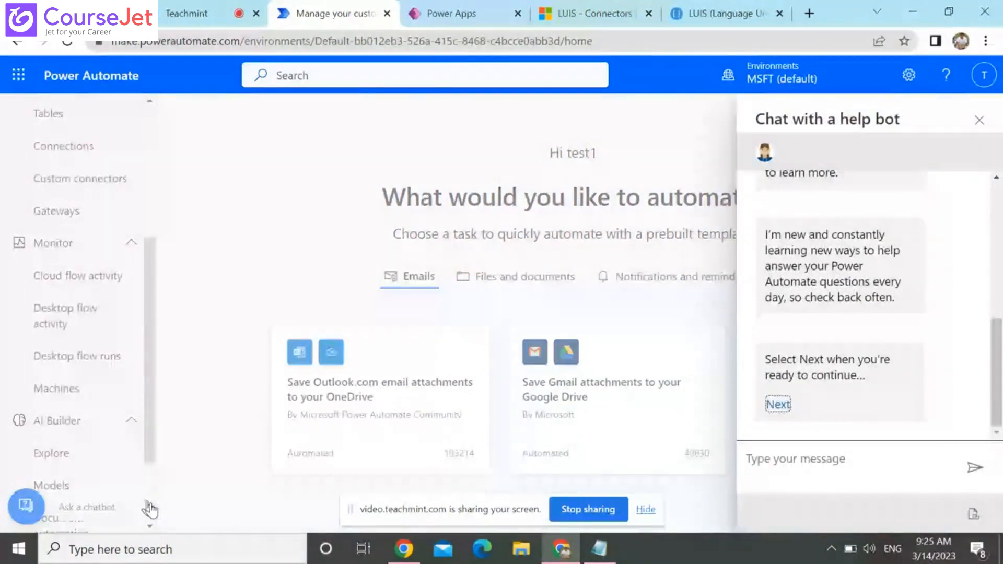
click(987, 121)
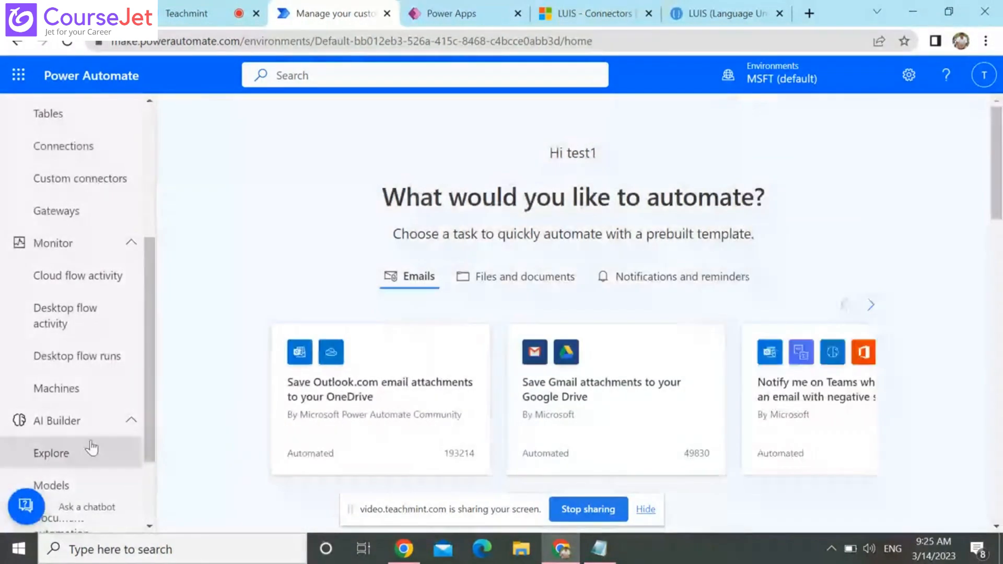
click(83, 453)
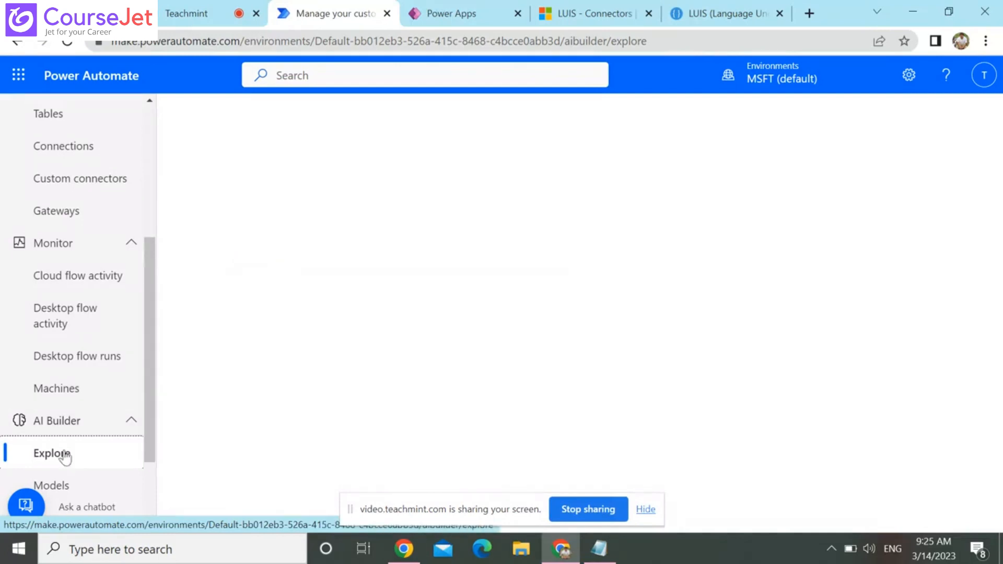
click(151, 497)
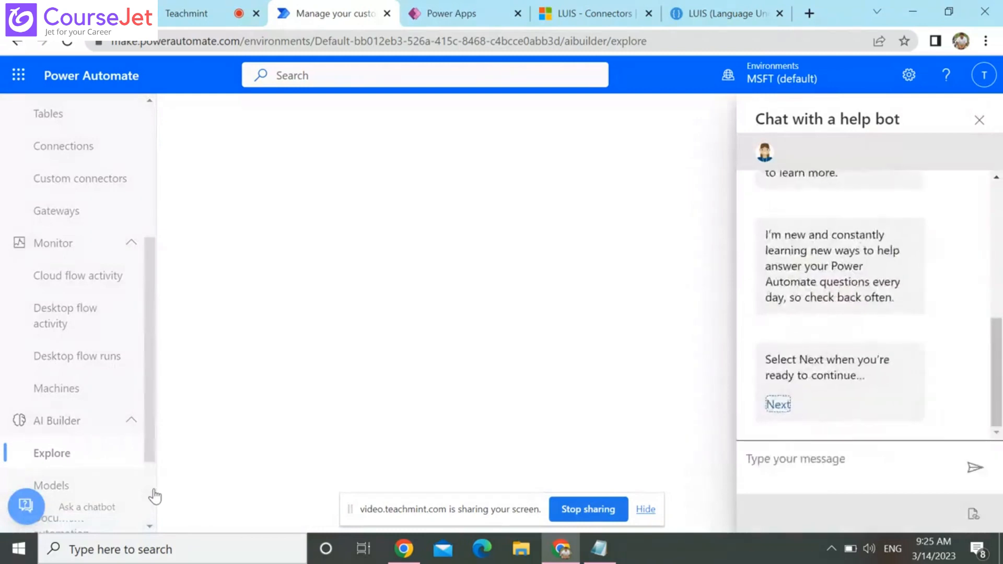
click(980, 120)
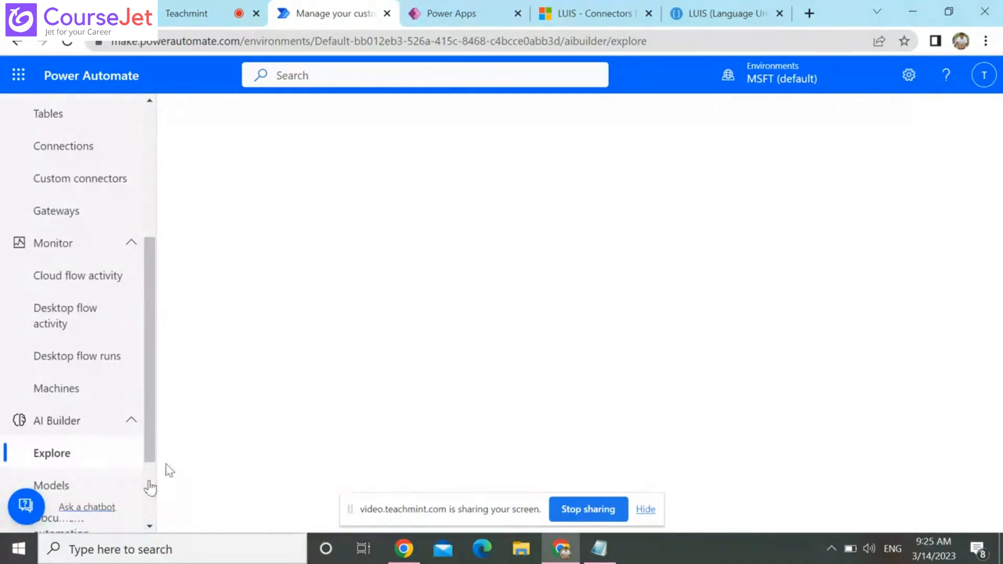
click(150, 484)
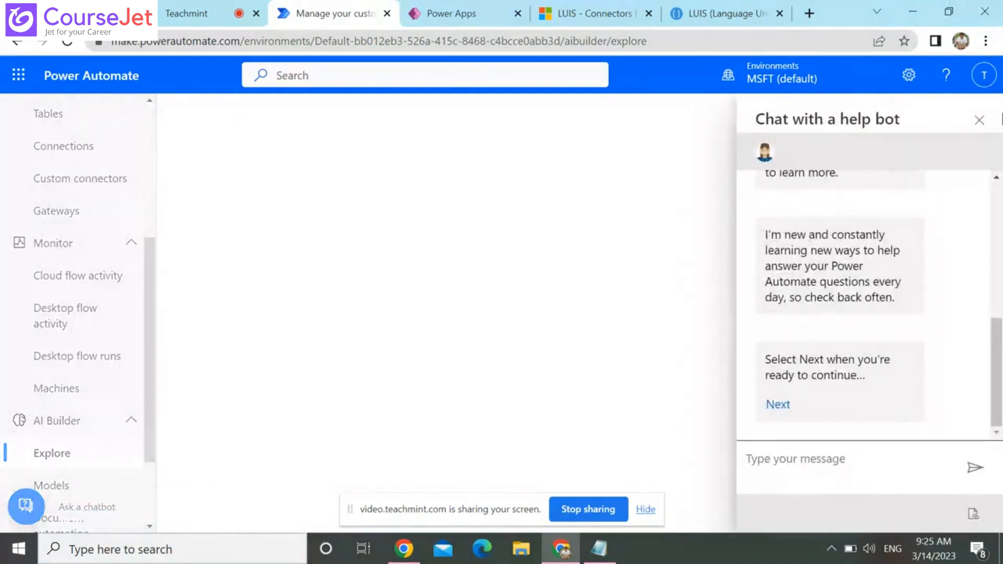
click(979, 120)
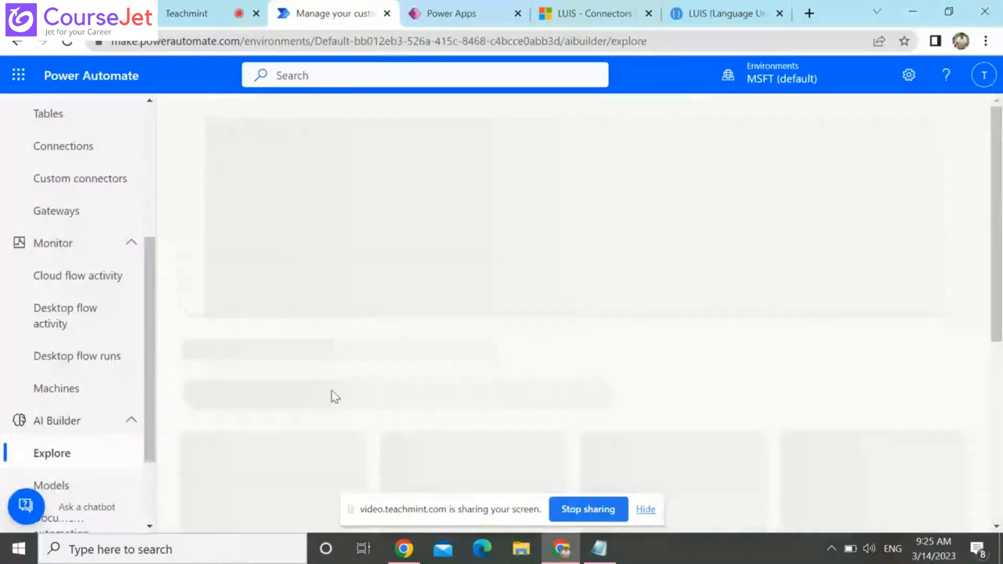
click(151, 533)
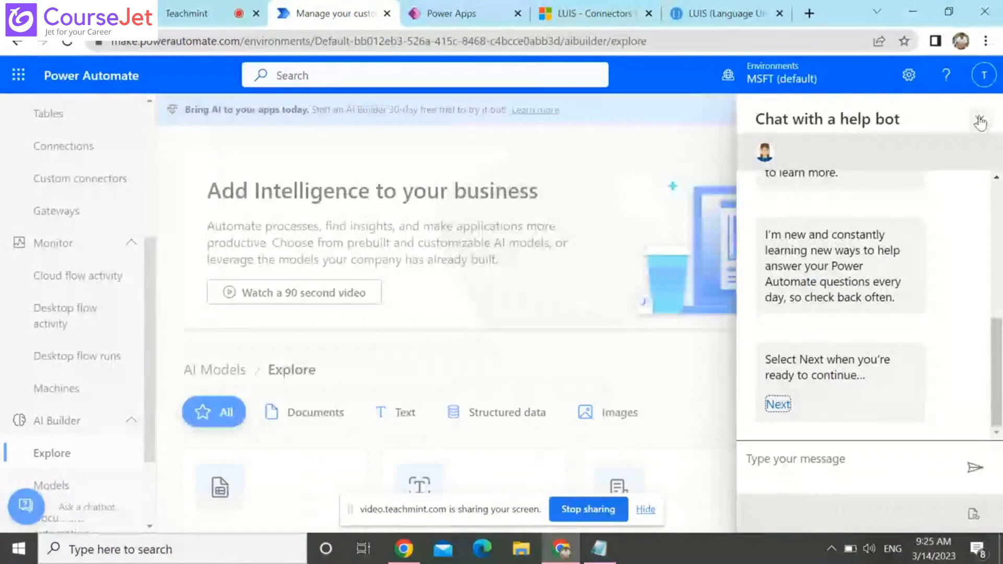
click(980, 123)
Browse the AI Builder model cards on the Explore page
scroll(922, 416, down, 5)
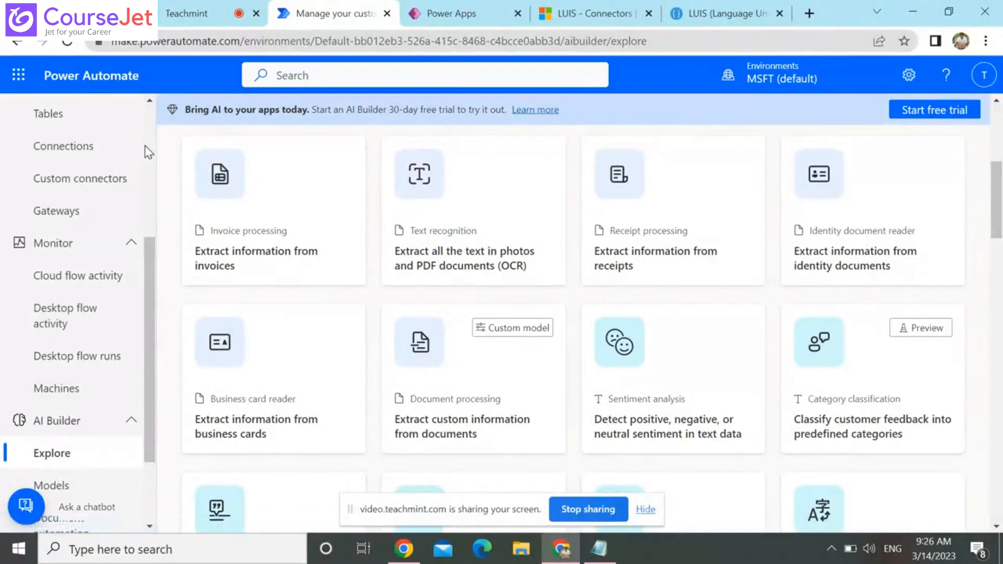
Open the Create page, review the start-from-blank options and start a new automated cloud flow
scroll(149, 152, up, 5)
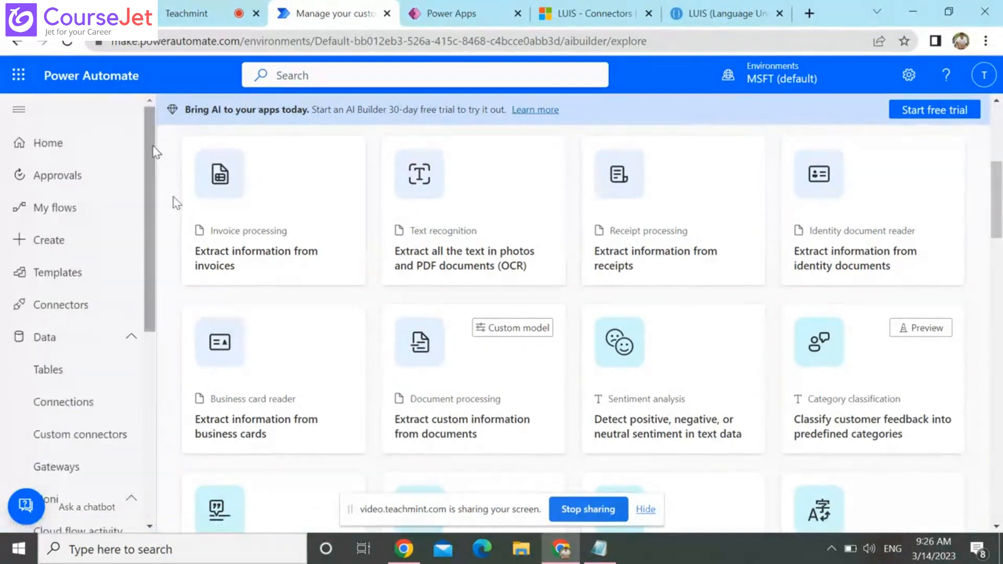
click(46, 242)
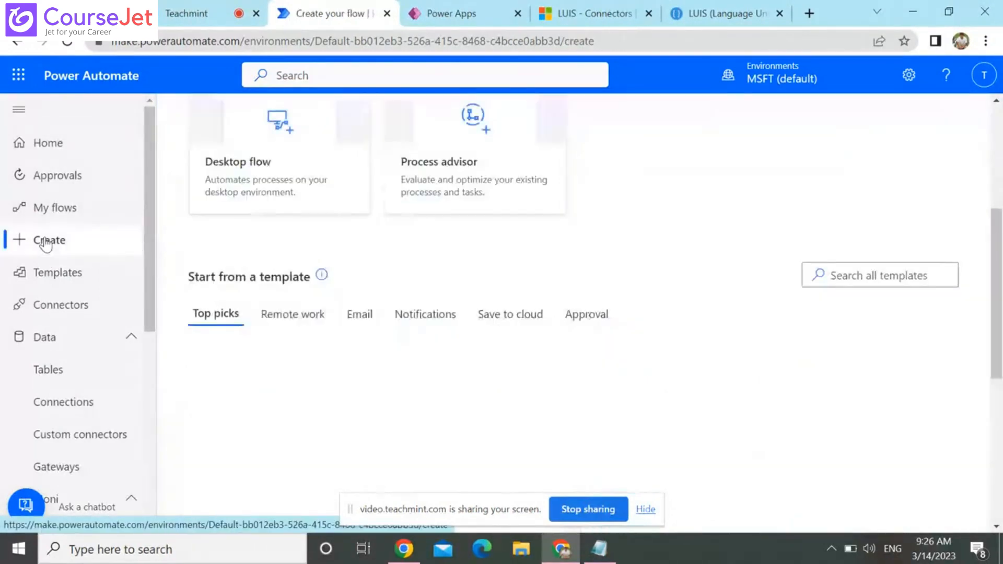
scroll(999, 142, up, 3)
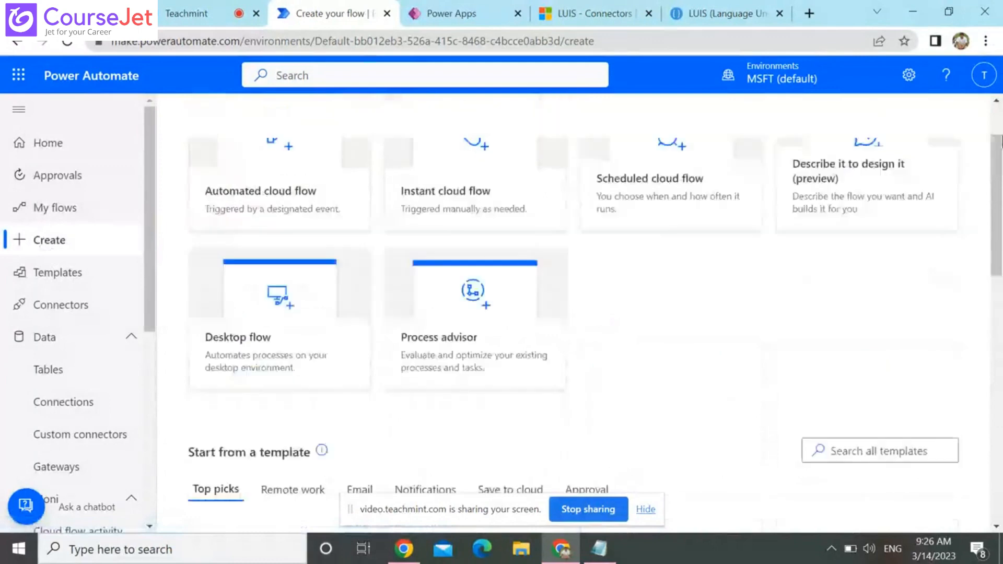
scroll(677, 131, up, 2)
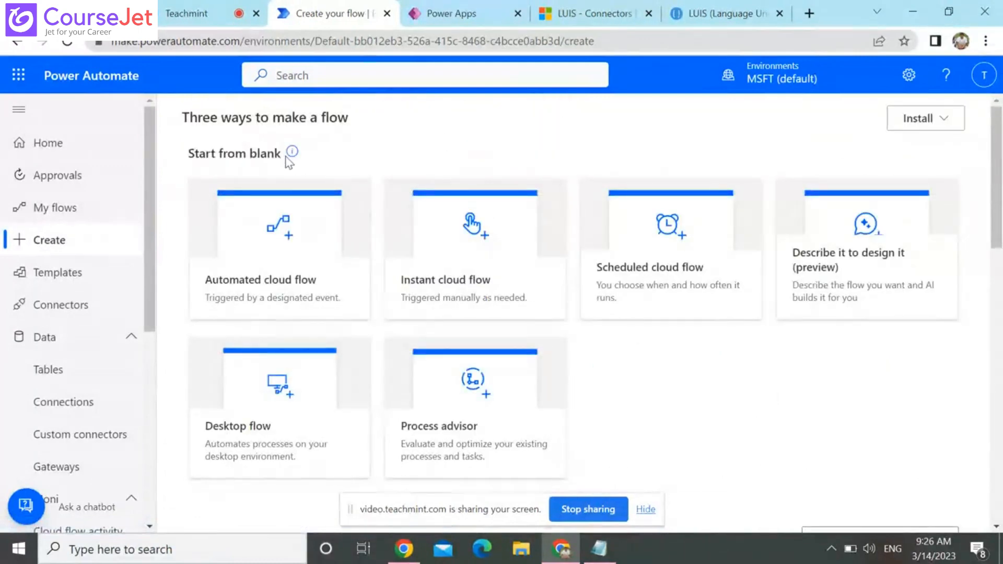
mouse_move(286, 158)
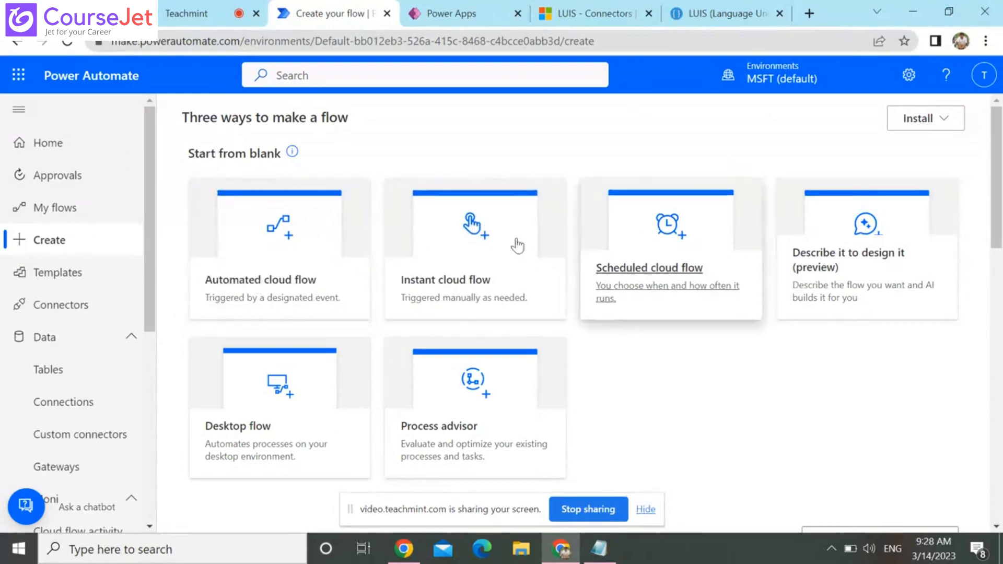
click(267, 244)
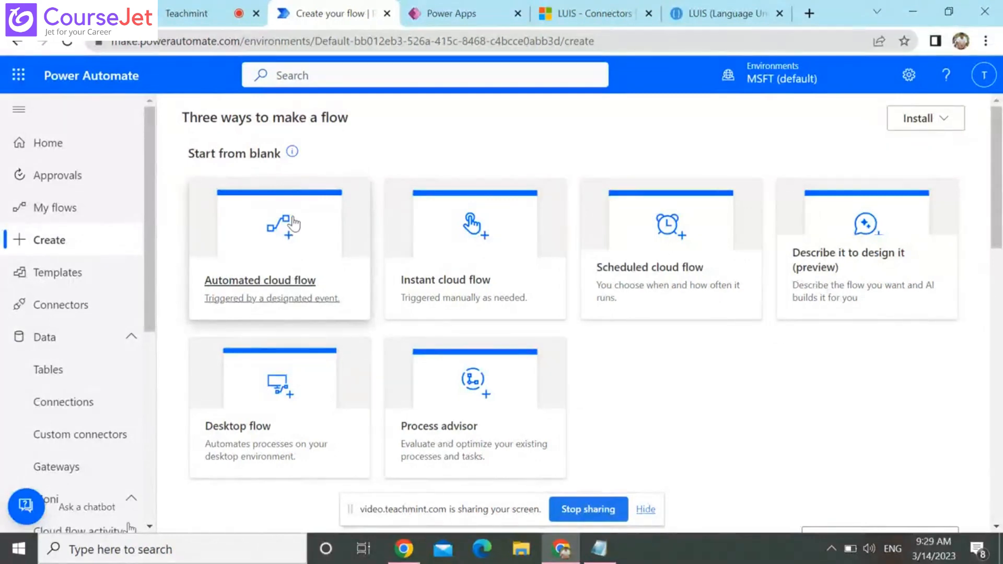
click(294, 223)
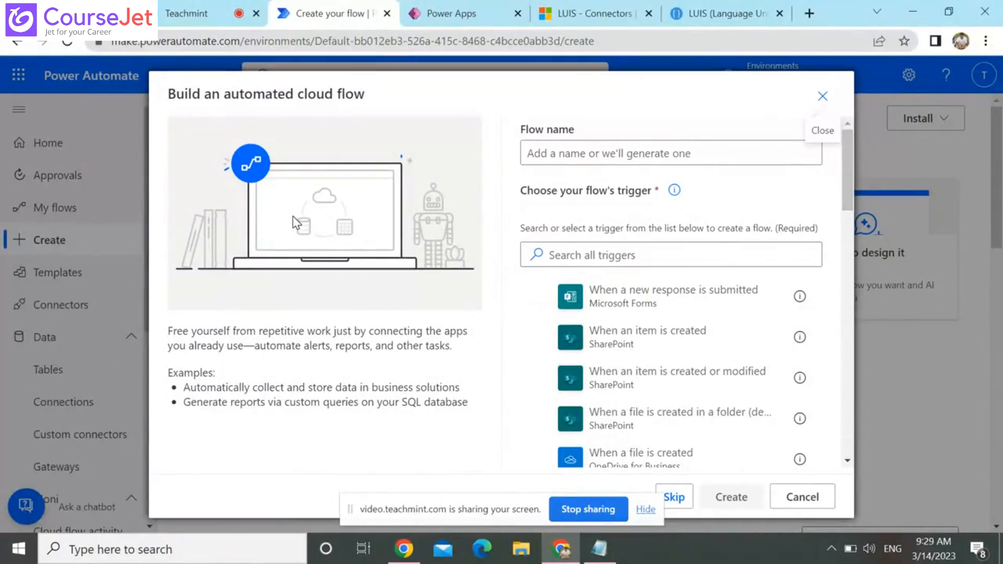
Name the automated cloud flow "Approval workflow"
click(629, 156)
text(A)
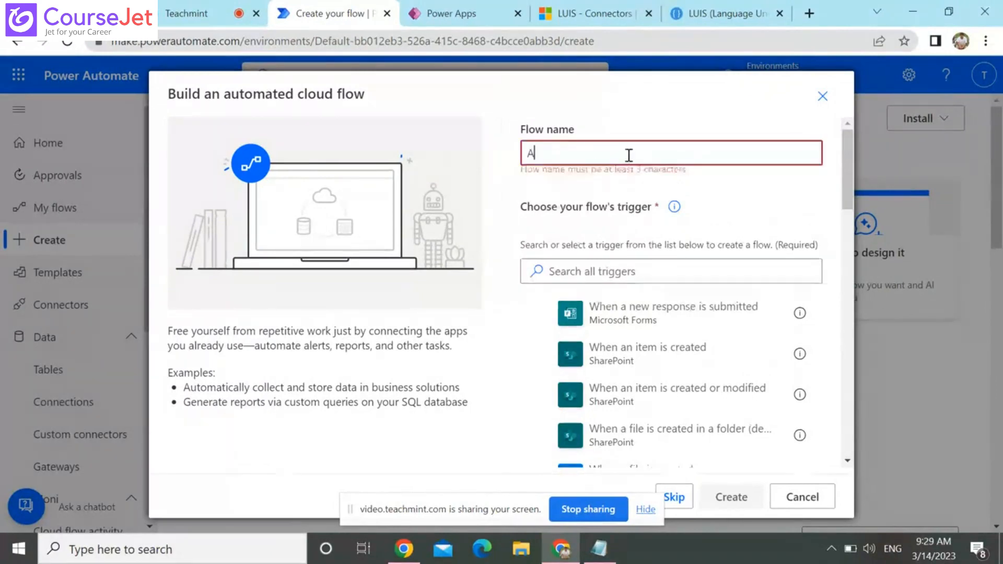
text(ppro)
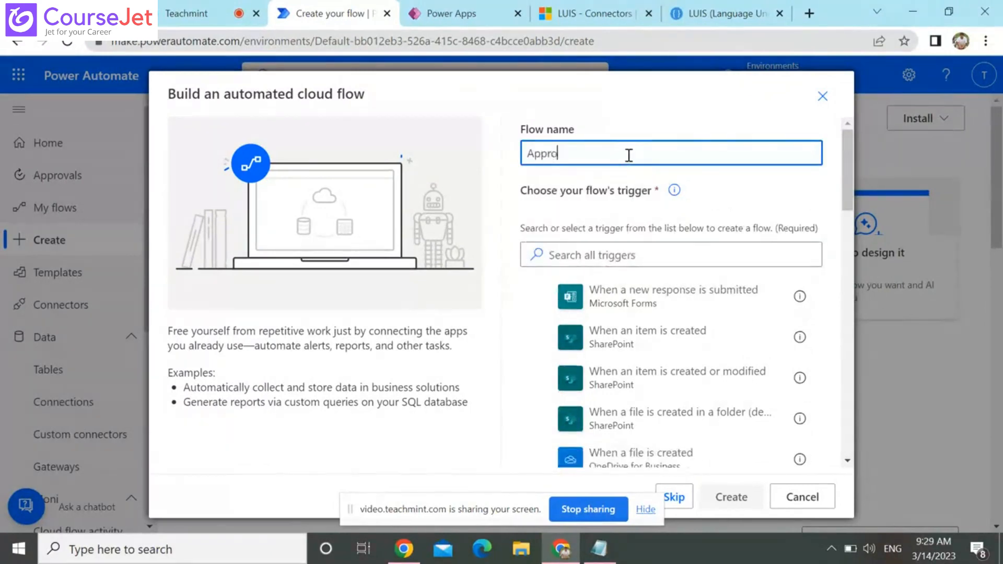
text(val workflow)
Highlight the trigger selection instruction and browse the list of available flow triggers from start to end
triple_click(604, 227)
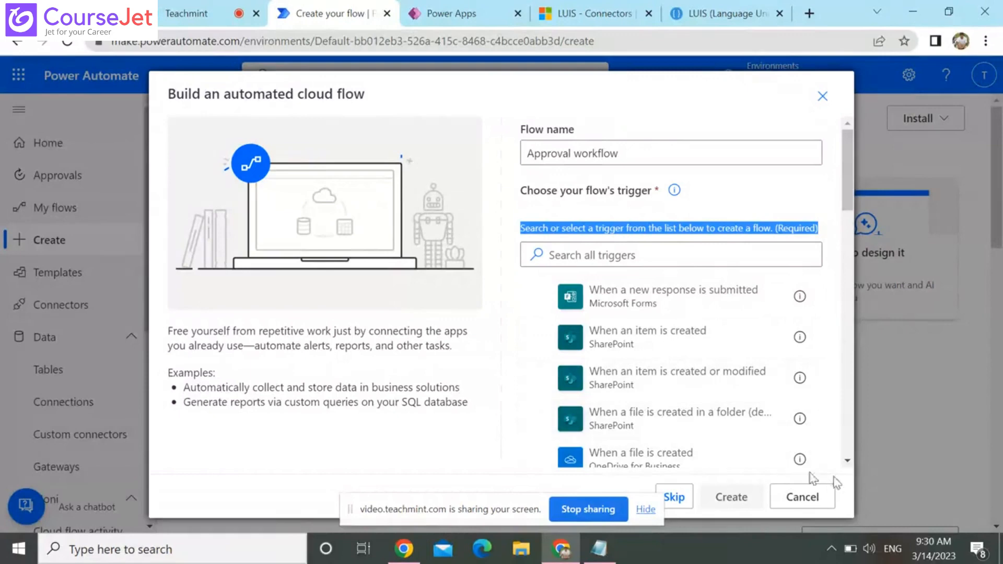
click(847, 460)
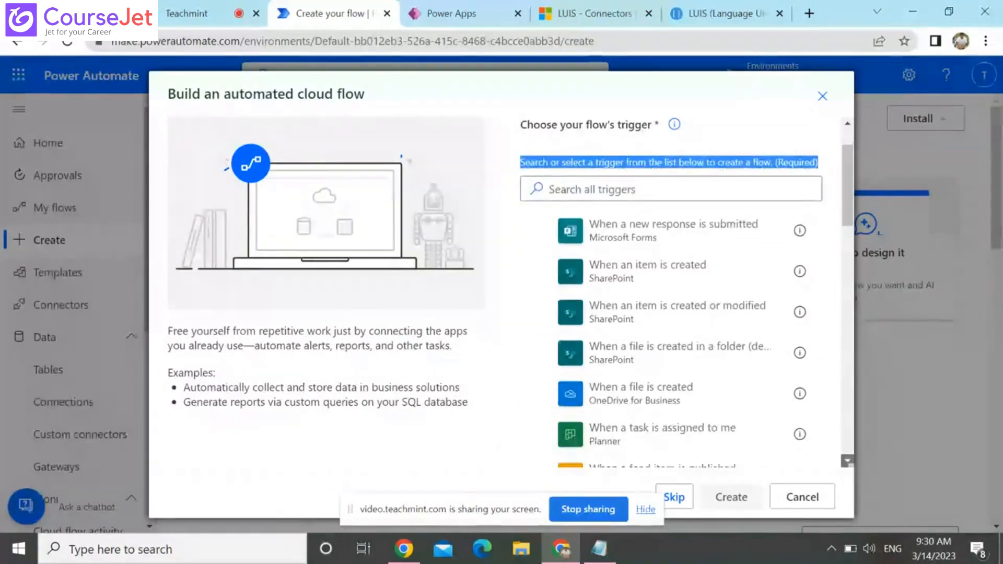
scroll(658, 366, down, 2)
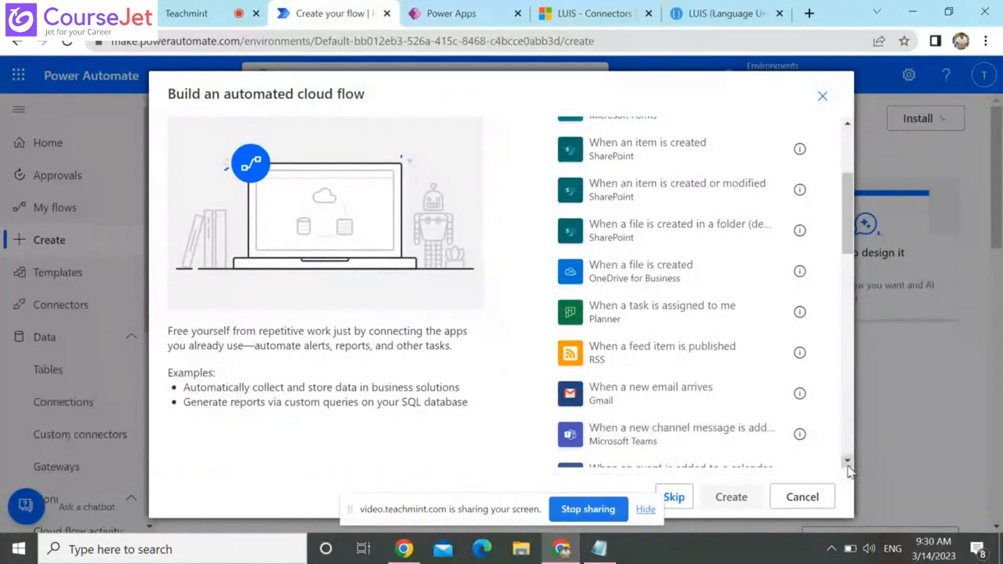
scroll(849, 466, down, 5)
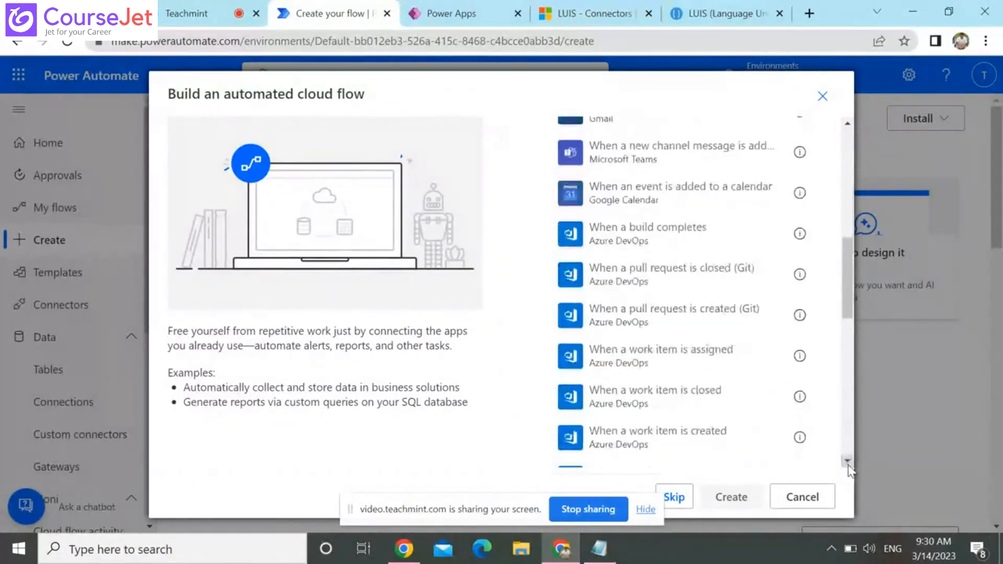
scroll(848, 466, down, 3)
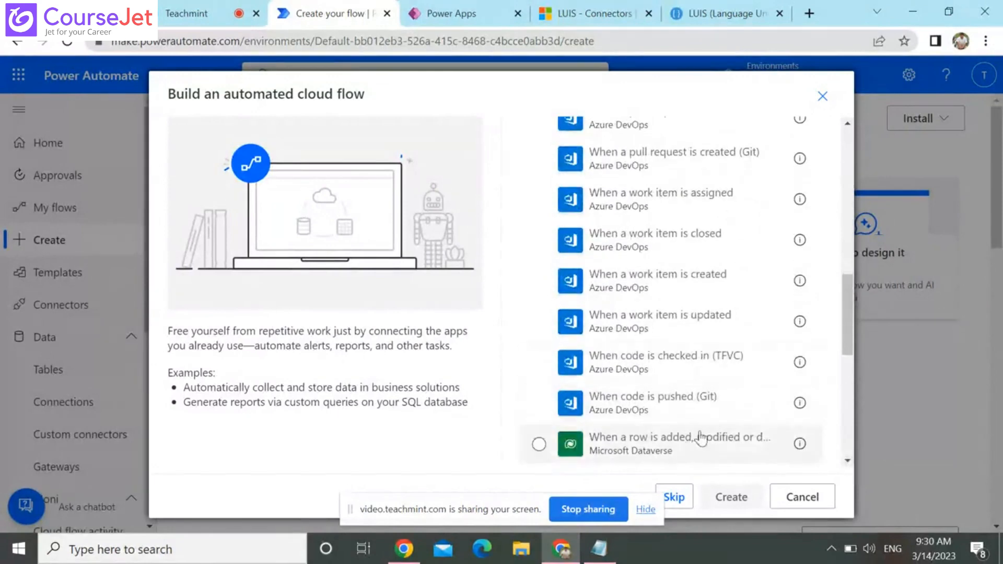
click(848, 461)
drag(848, 462, 847, 462)
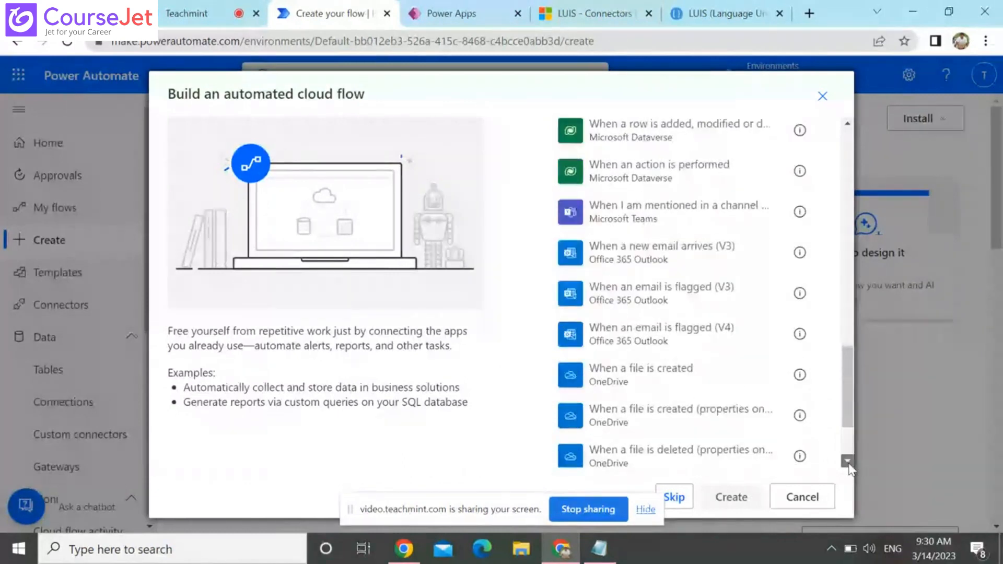
scroll(618, 194, down, 3)
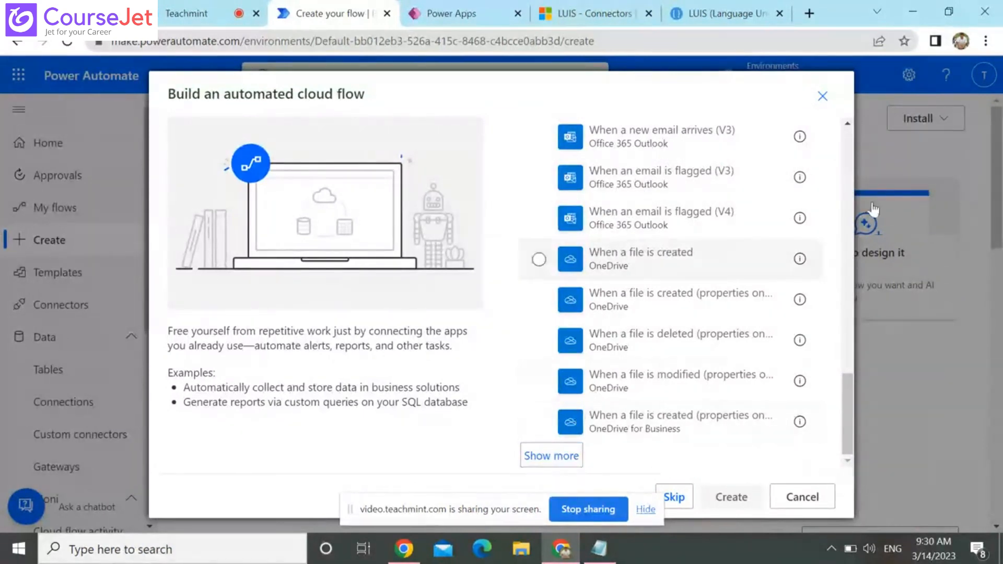
scroll(851, 149, up, 10)
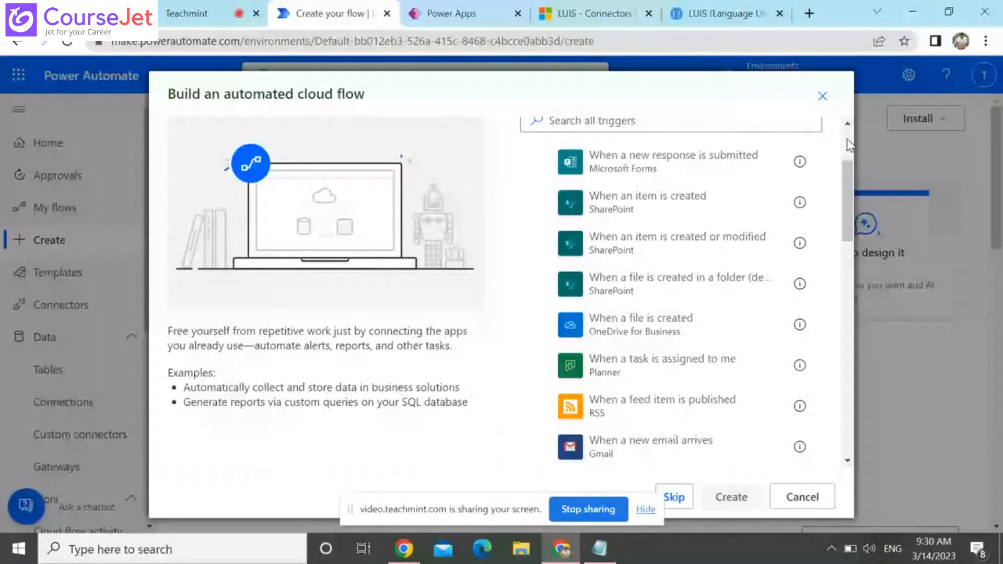
scroll(850, 145, up, 3)
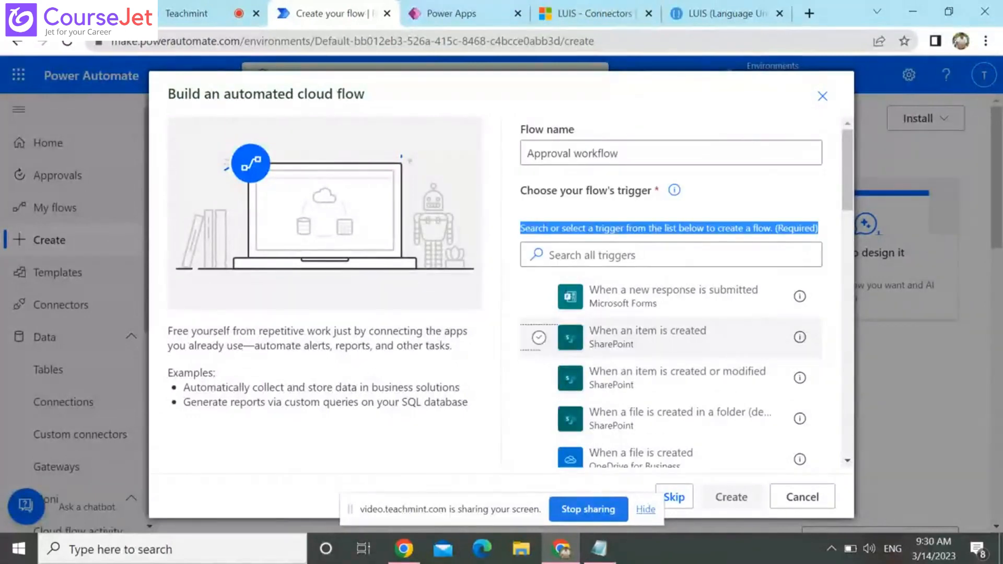
Choose SharePoint's "When an item is created" as the flow's trigger and create the flow
click(539, 339)
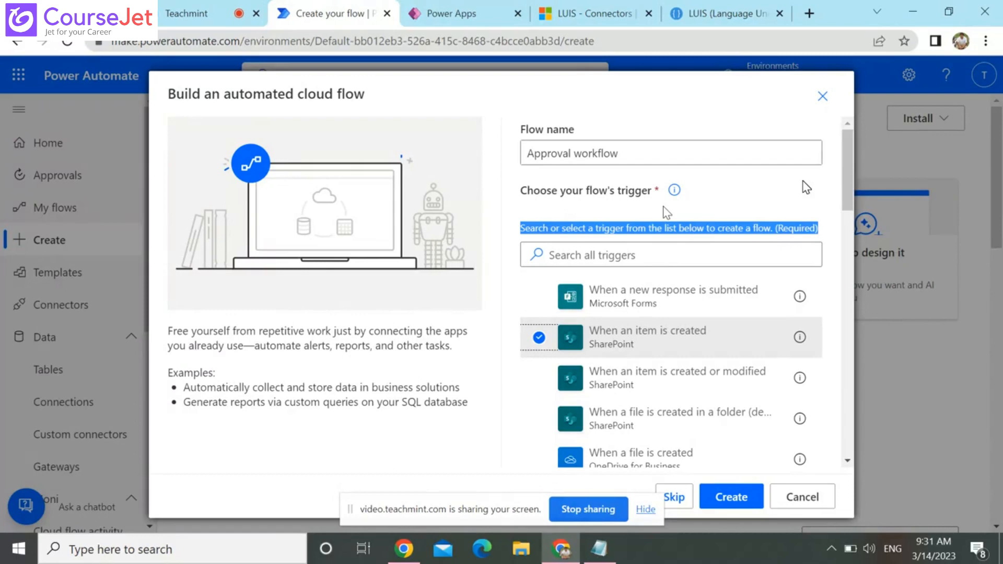
scroll(848, 462, down, 6)
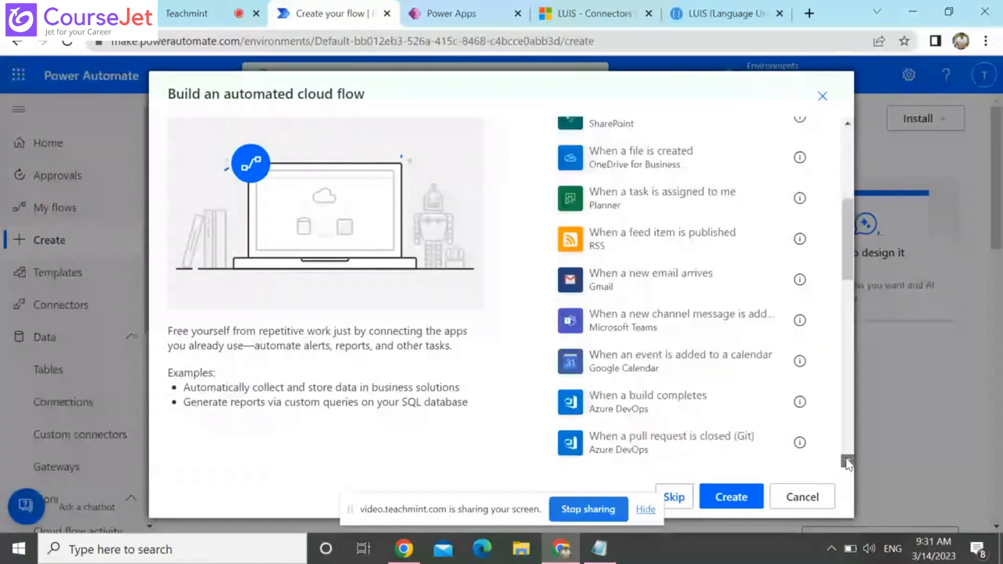
scroll(847, 463, down, 1)
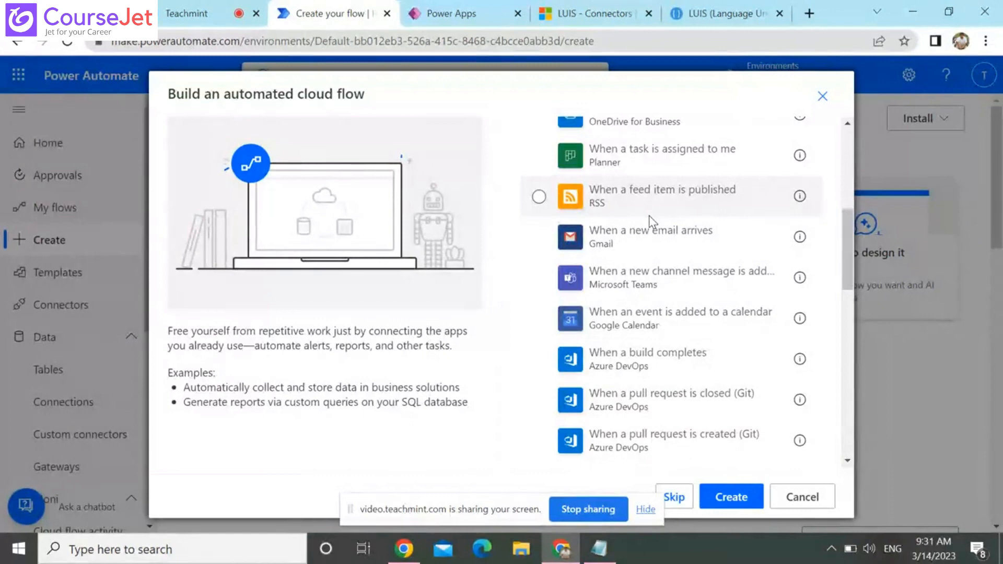
drag(847, 221, 849, 150)
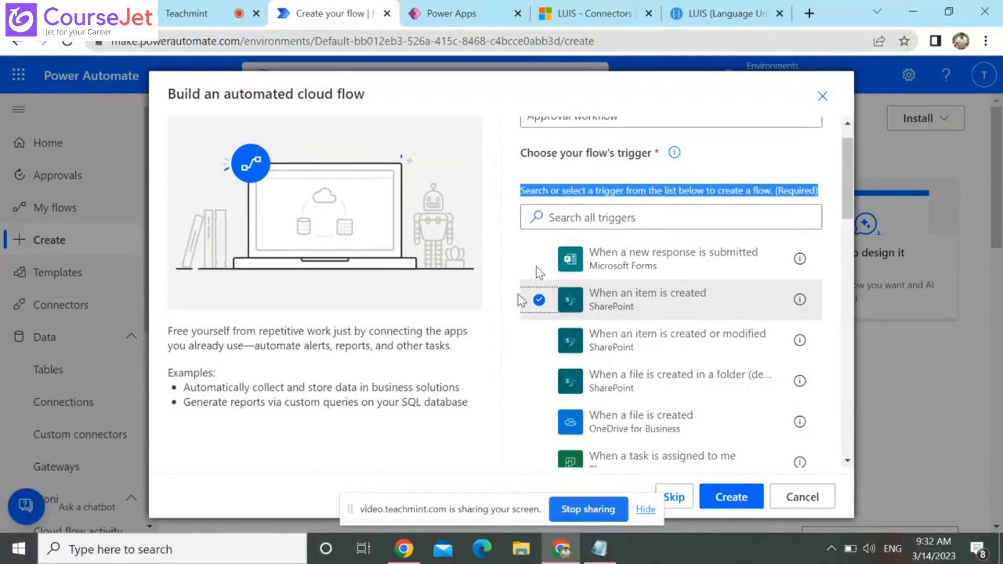
click(745, 499)
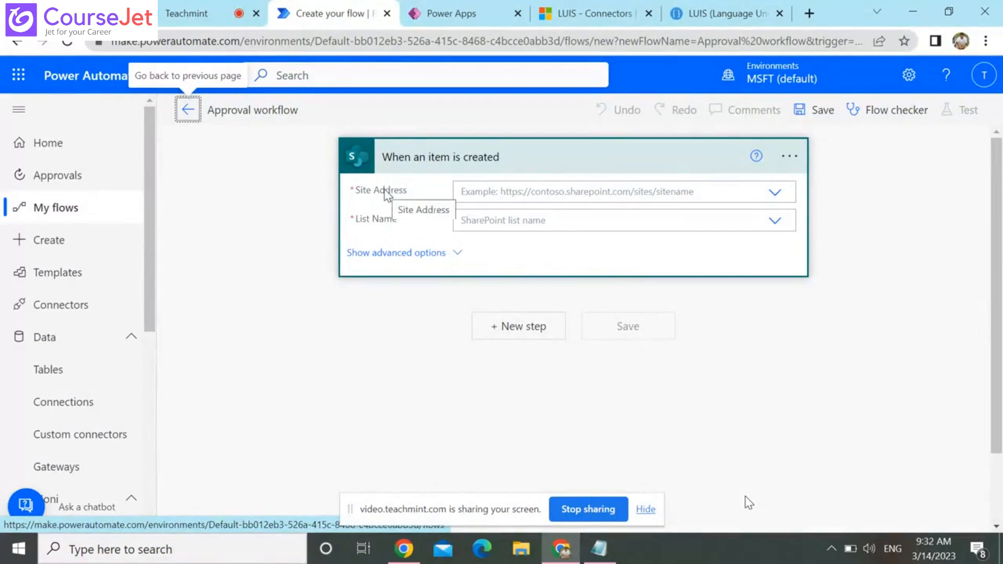
Set the trigger's Site Address to the Digital Initiative Public Relations site and its List Name to EmployeeInfo
click(775, 192)
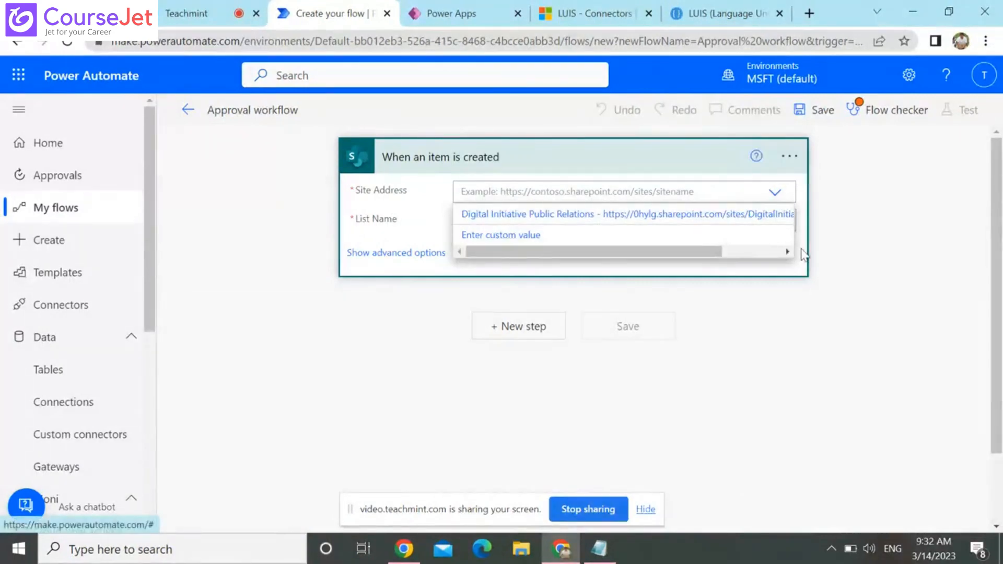
click(529, 241)
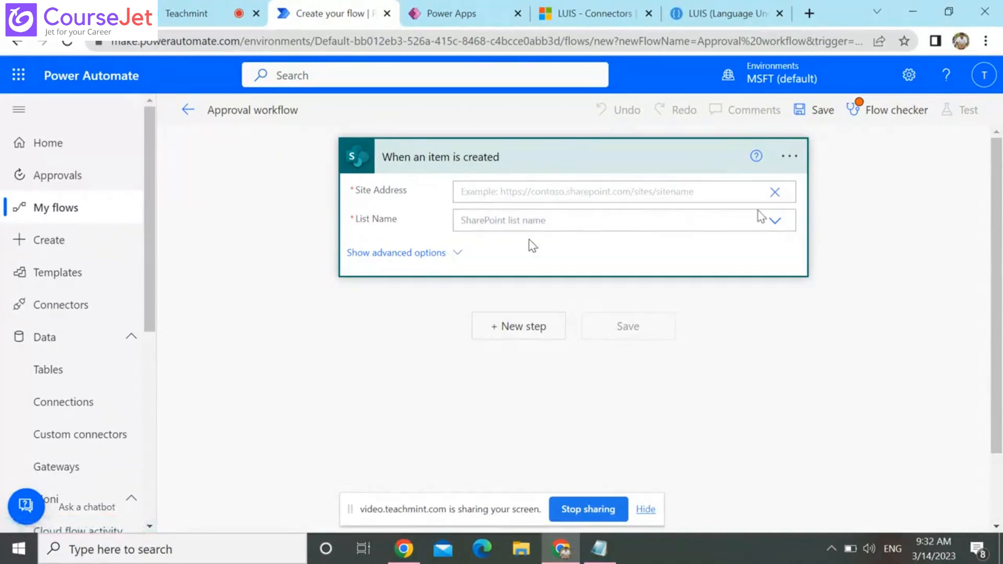
click(775, 192)
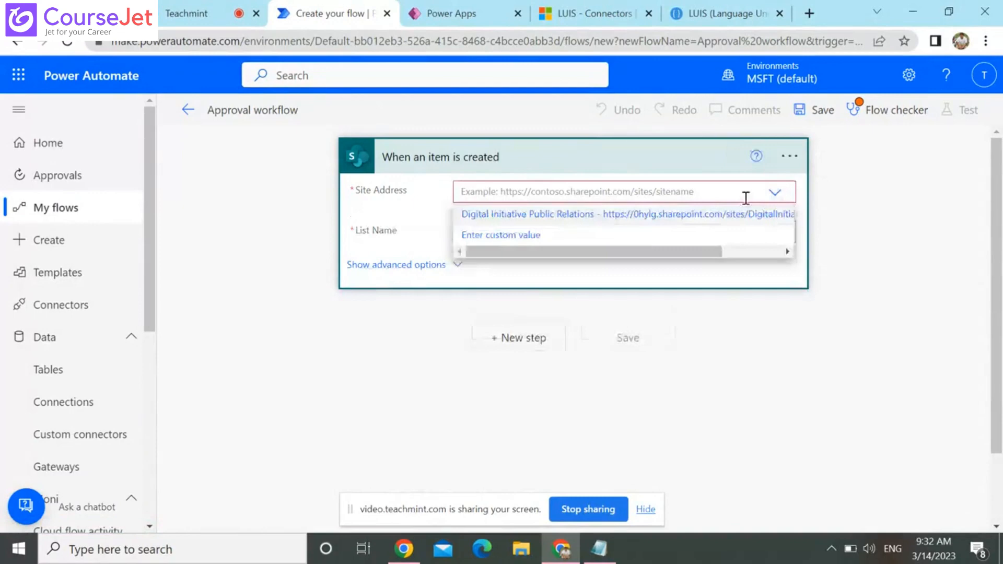
click(688, 222)
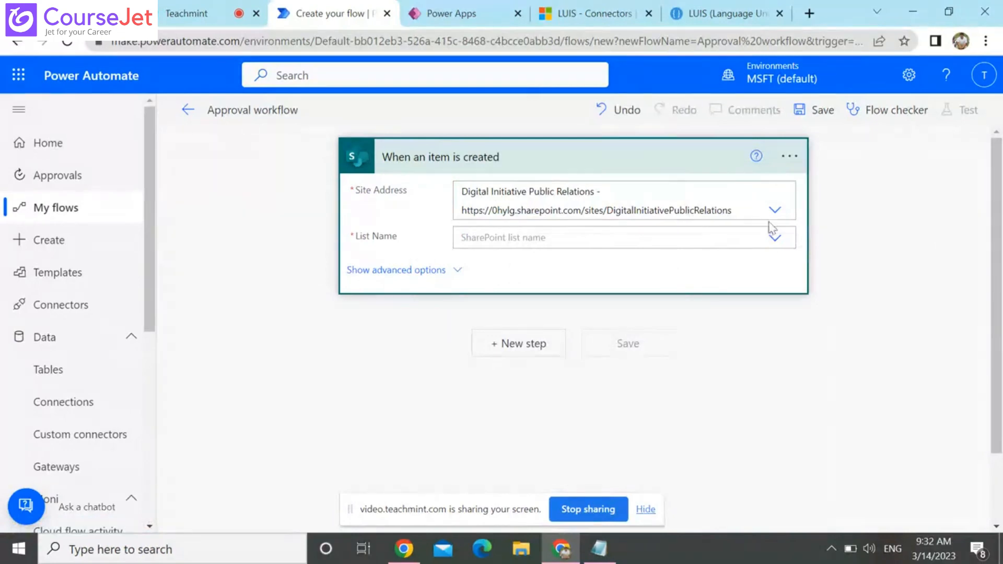
click(774, 238)
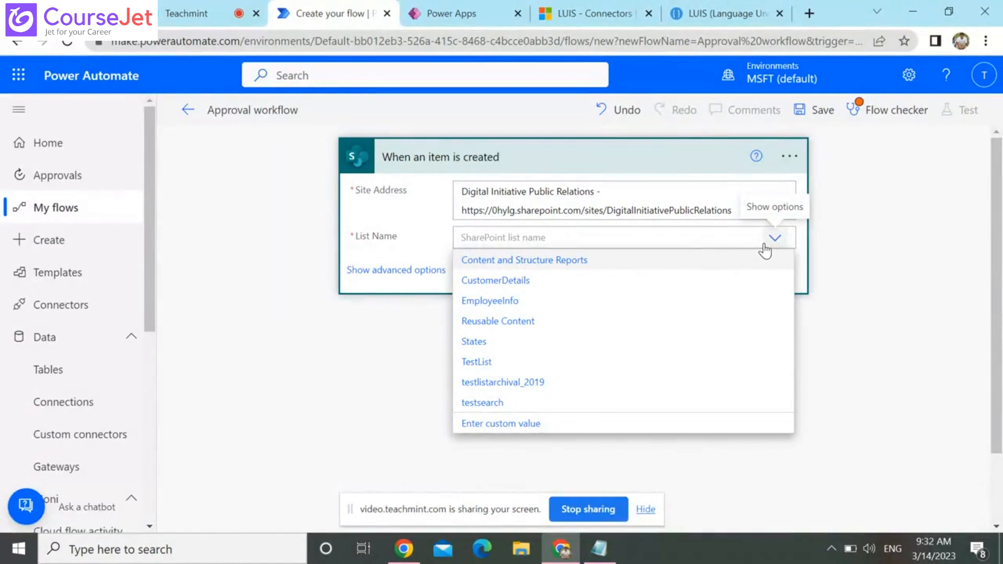
click(518, 301)
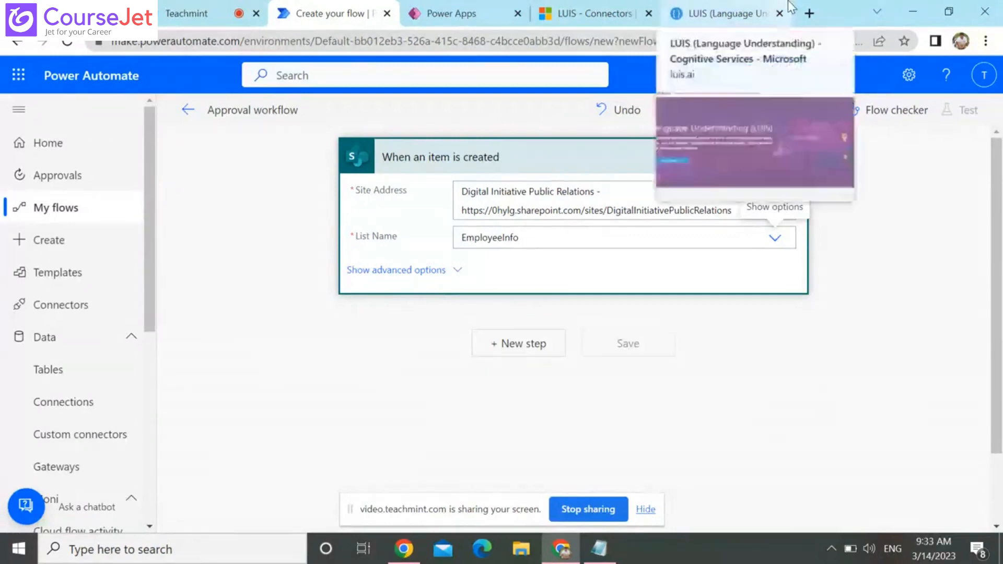
Open the Digital Initiative Public Relations SharePoint site in a new browser tab and show its EmployeeInfo list
click(809, 13)
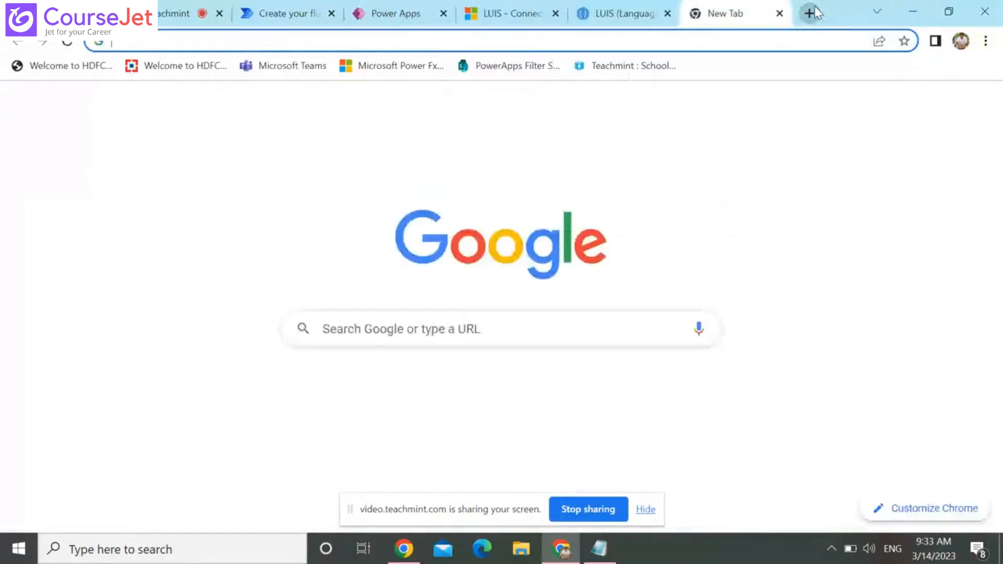
text(sh)
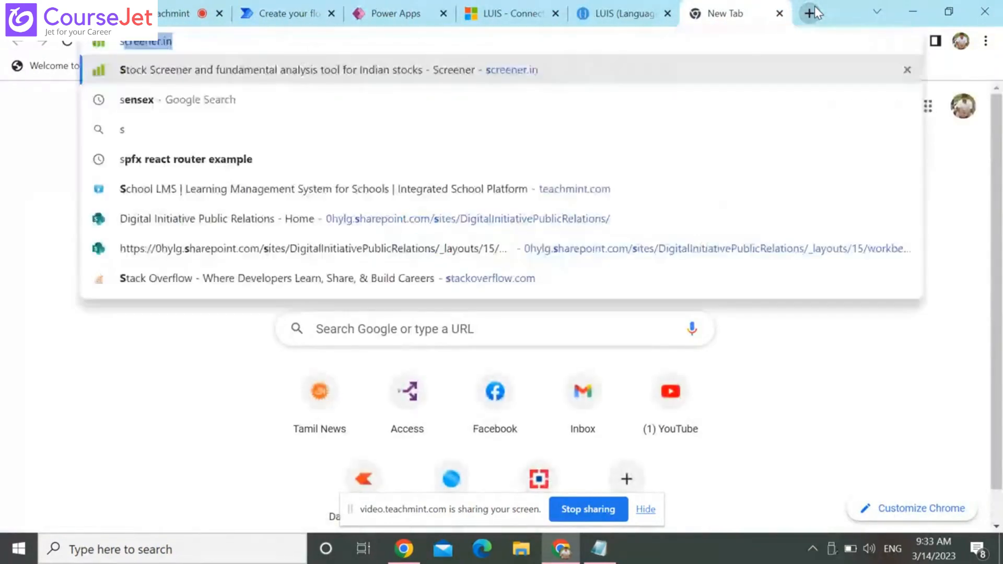
key(Down)
key(Down)
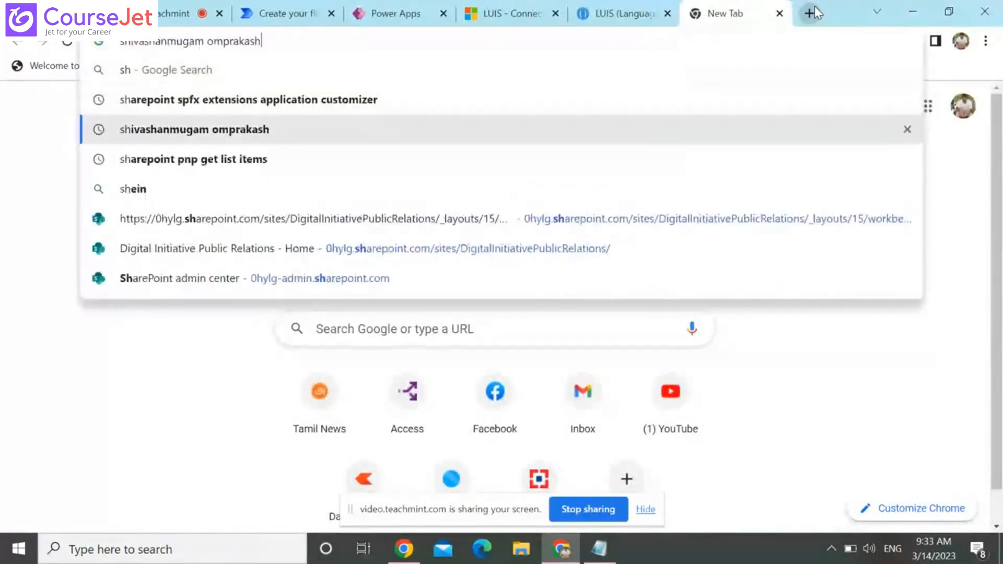
key(Down)
key(Down)
key(Down)
key(Down)
key(Return)
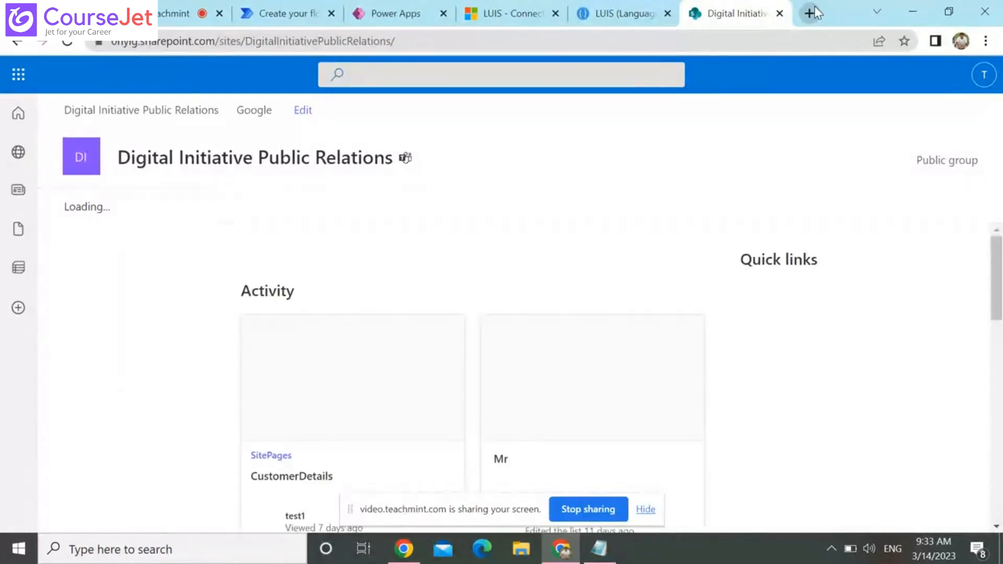
scroll(208, 491, down, 2)
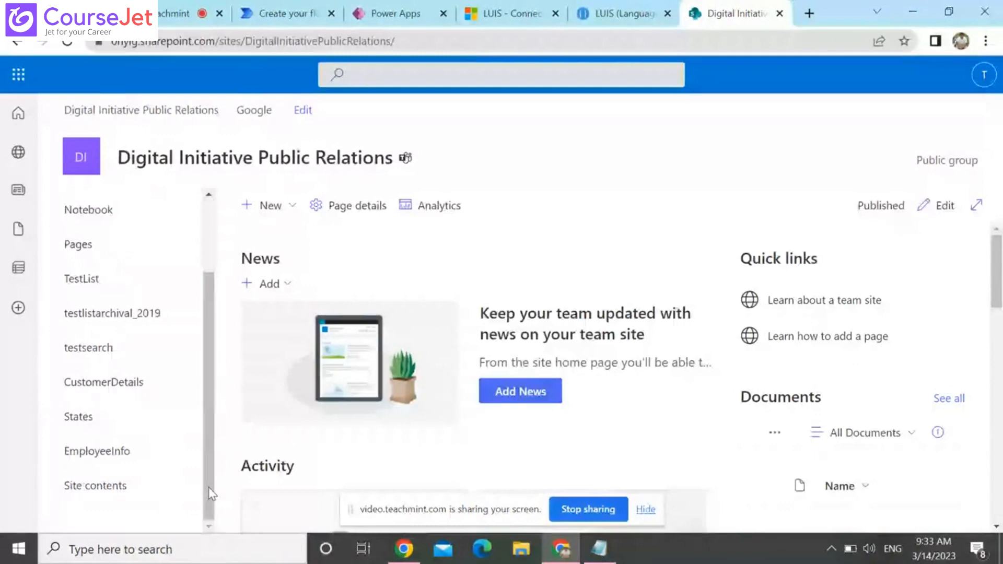
click(96, 450)
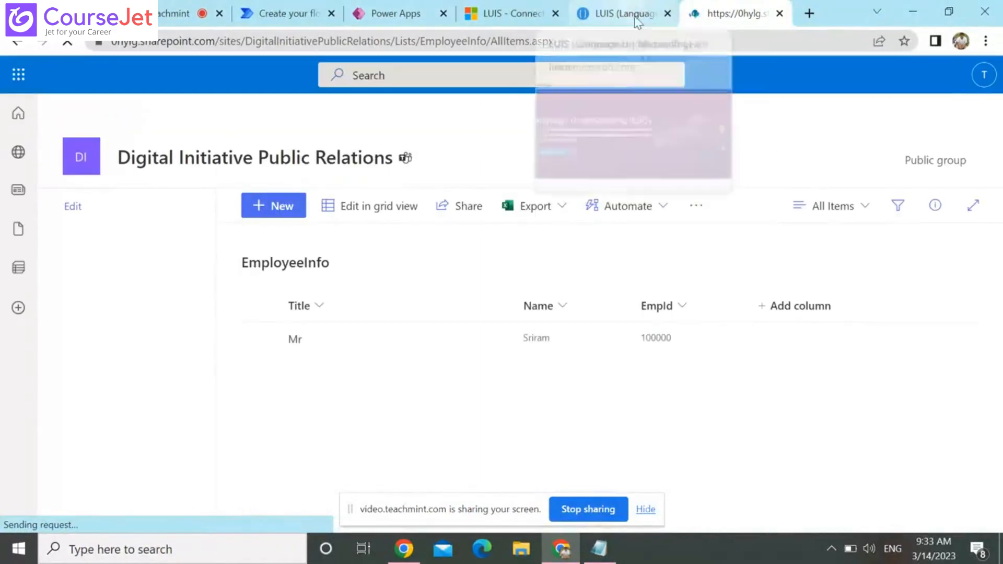
Close the two LUIS pages in the browser and return to the Approval workflow flow in Power Automate
click(614, 10)
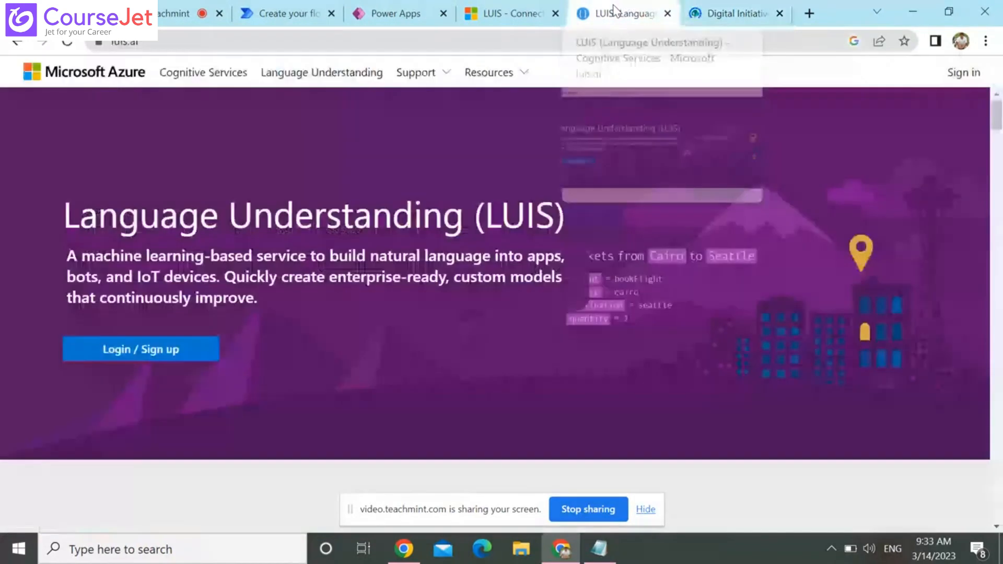
click(527, 6)
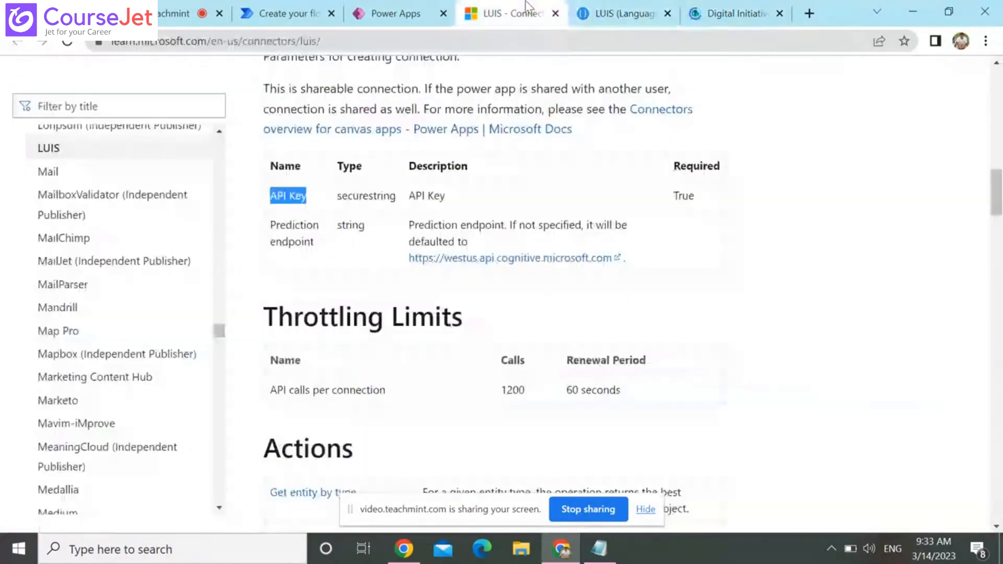
click(555, 14)
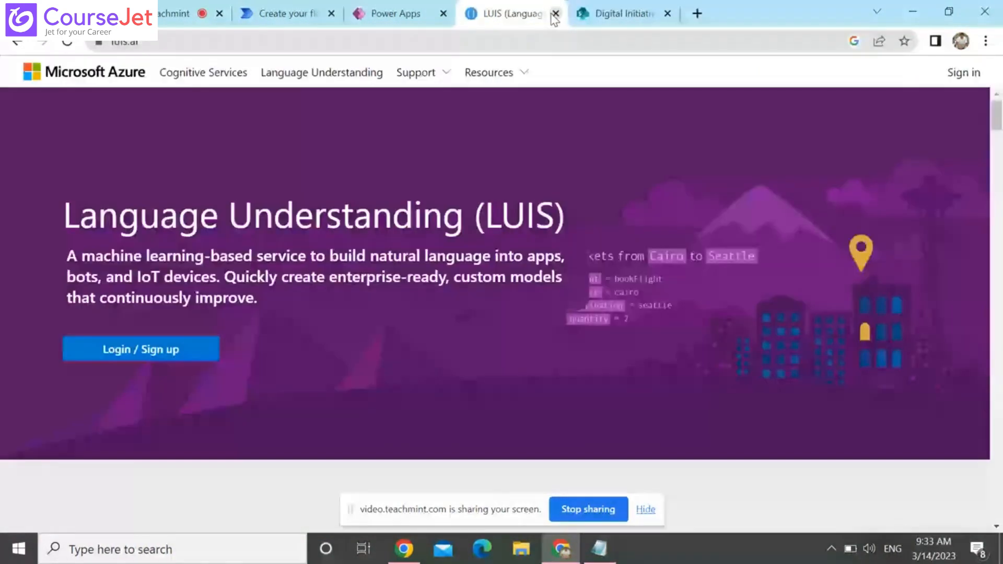
click(555, 14)
click(365, 15)
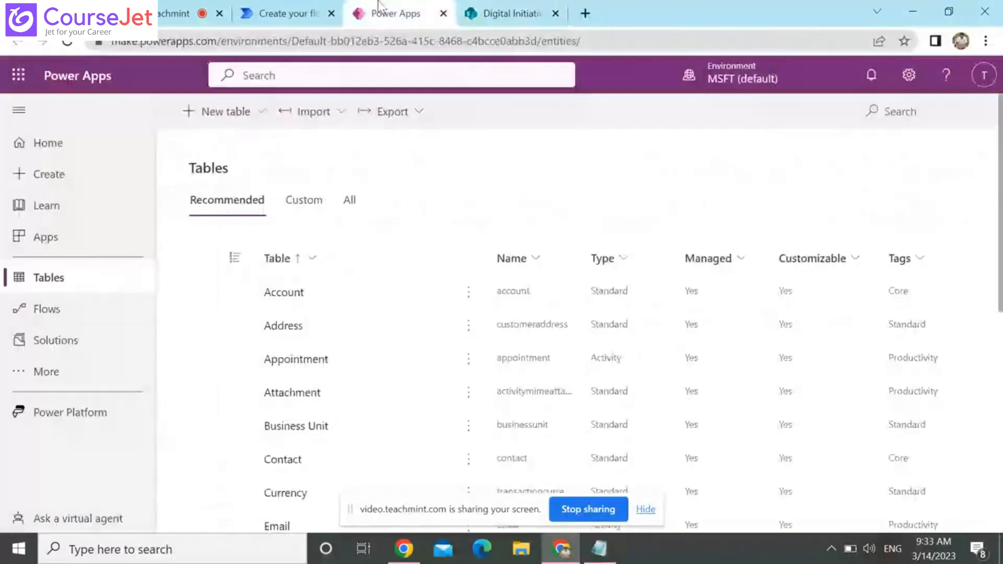
click(282, 14)
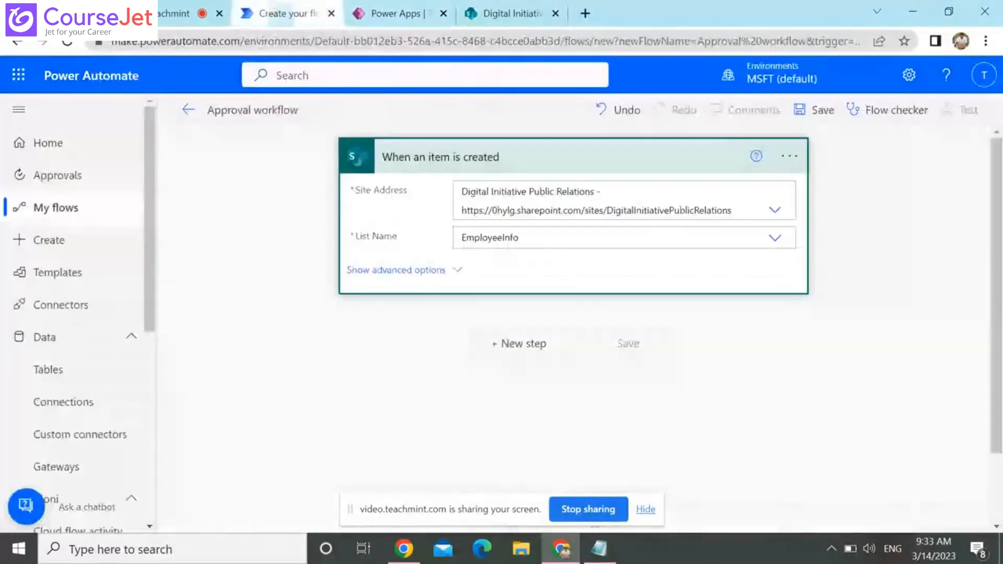
Show the trigger's advanced options, examine the Limit Columns by View choices, and collapse the advanced options again
click(432, 281)
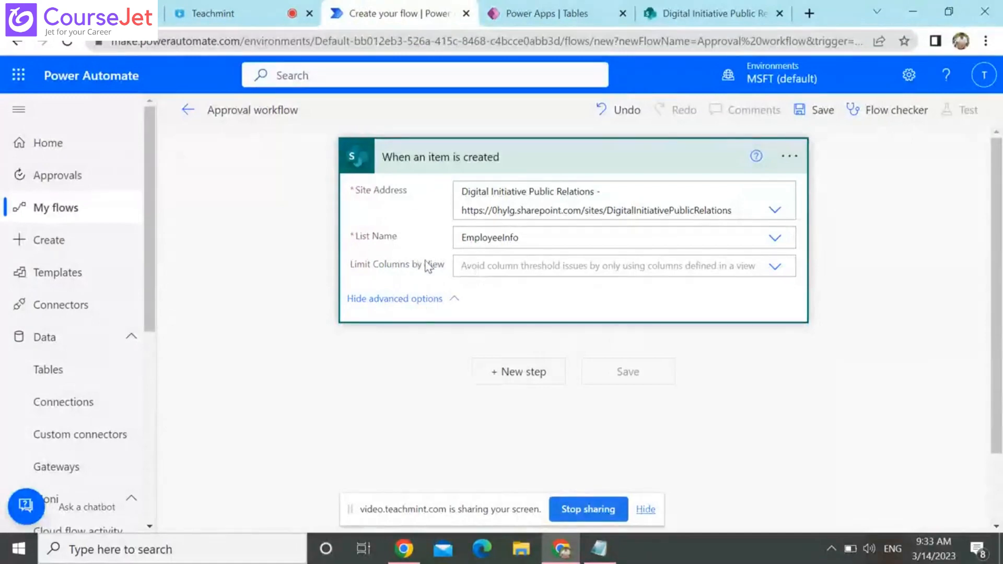
click(776, 269)
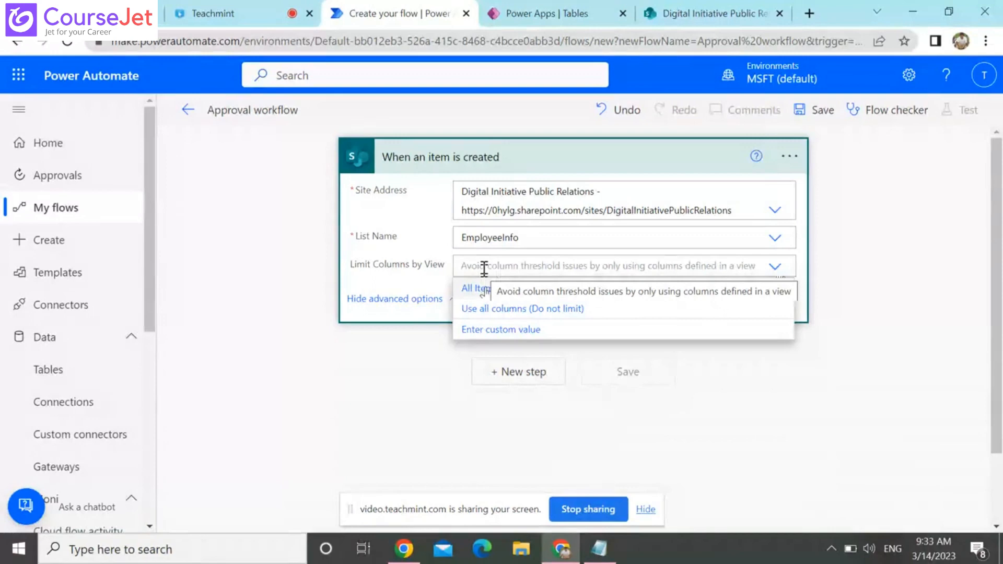
triple_click(389, 268)
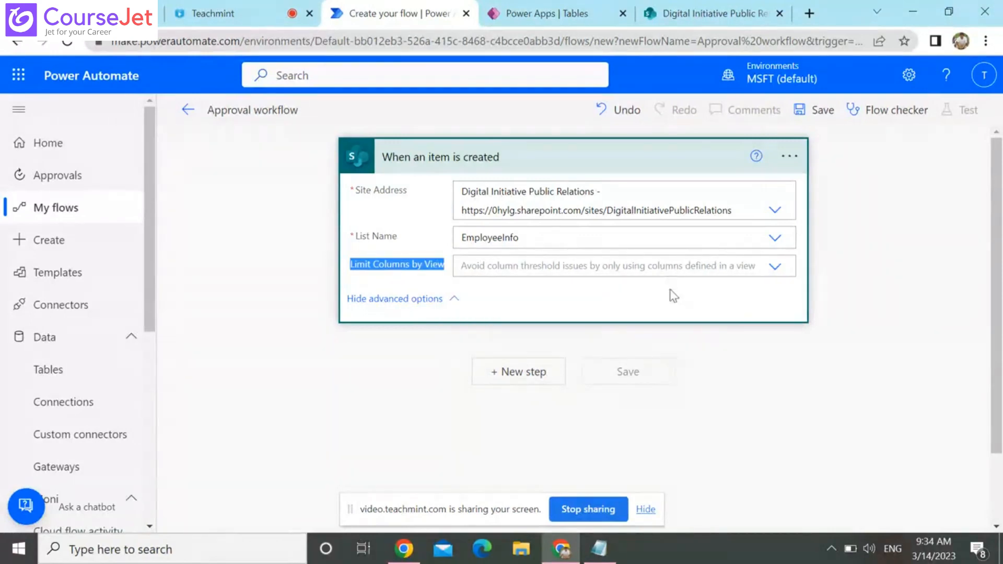
click(418, 299)
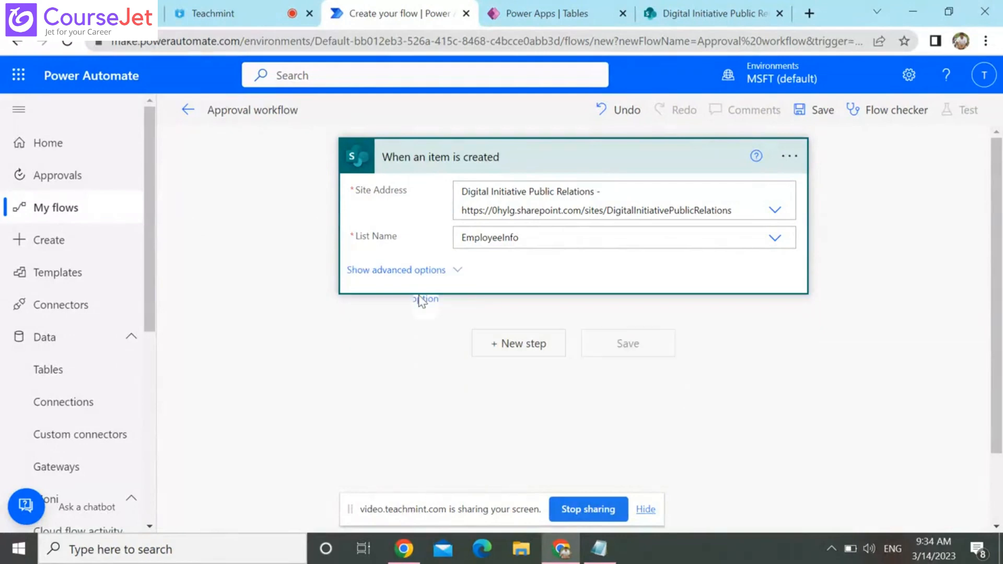
Add a new step below the SharePoint trigger and search the connectors and actions for "appro"
click(529, 350)
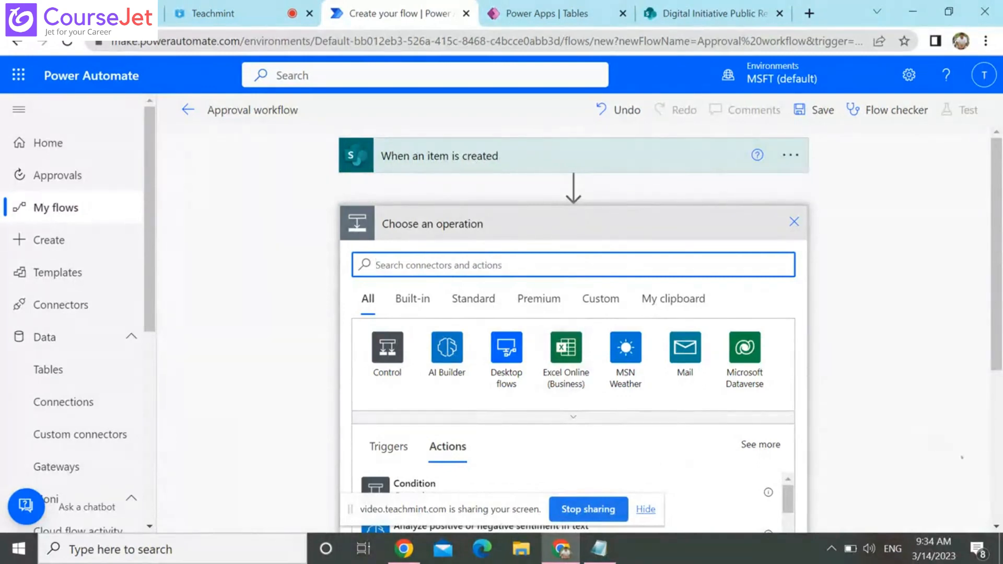
click(997, 526)
click(997, 527)
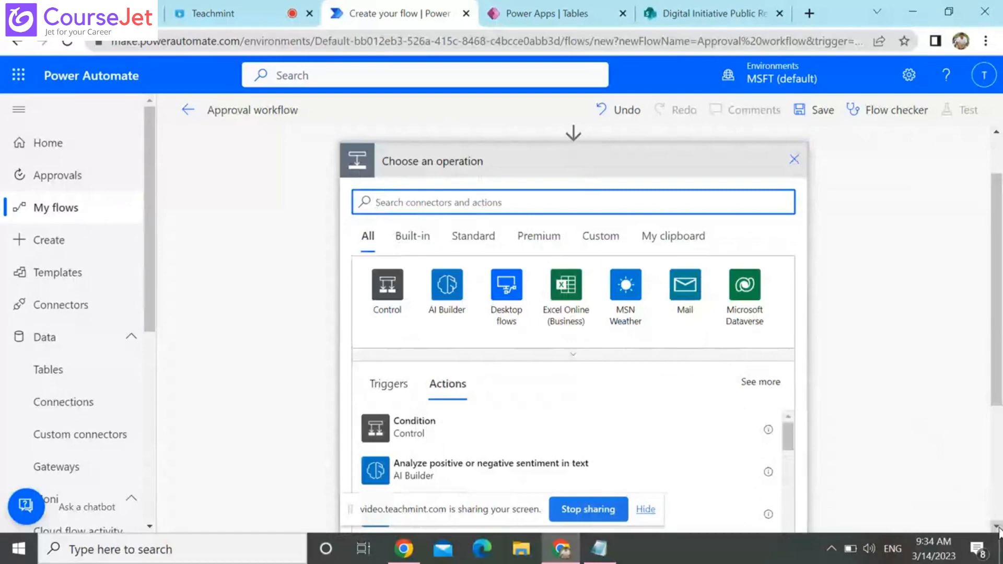
click(997, 527)
text(app)
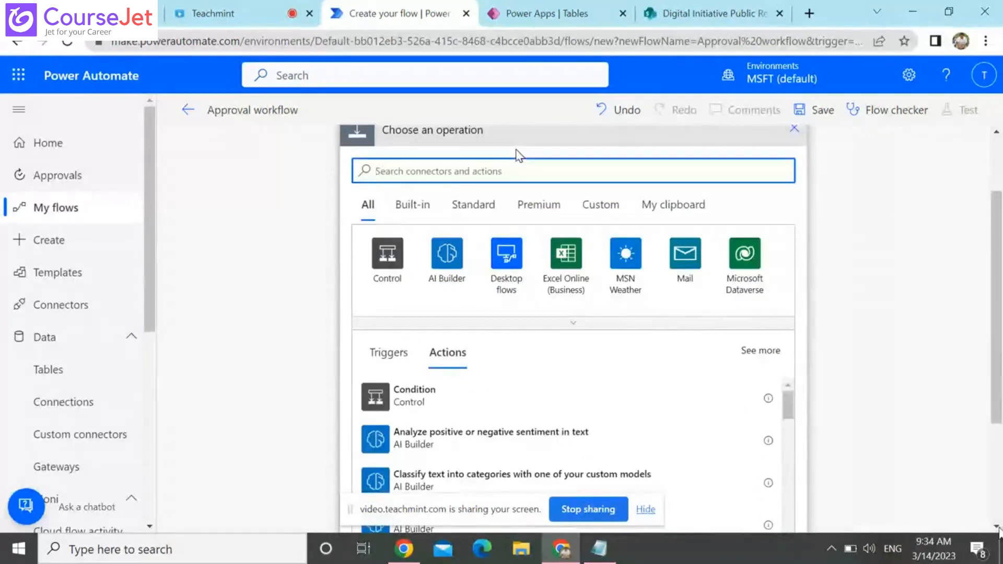
text(ro)
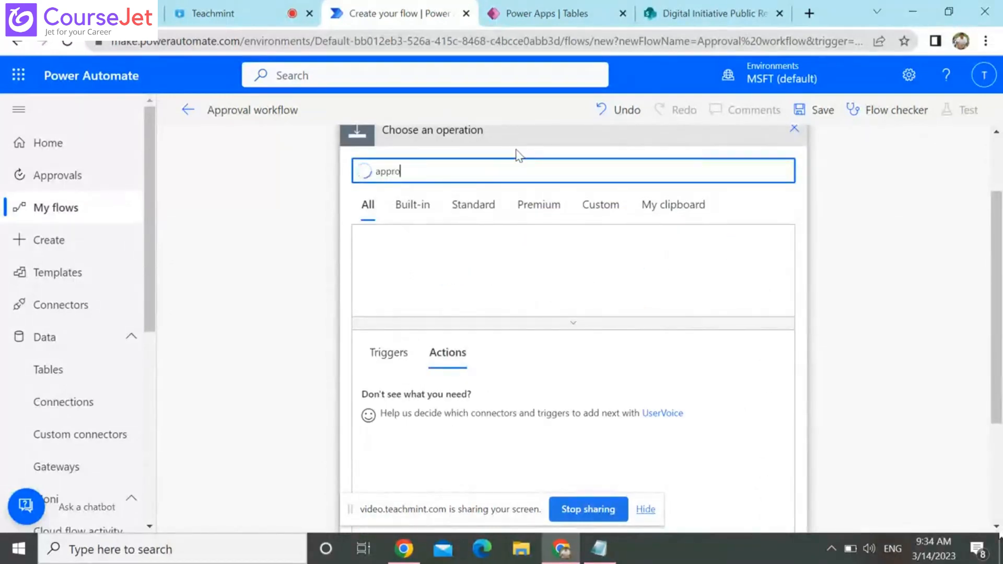
Search the operations for approval actions and add "Start and wait for an approval" after the item-created trigger
text(va)
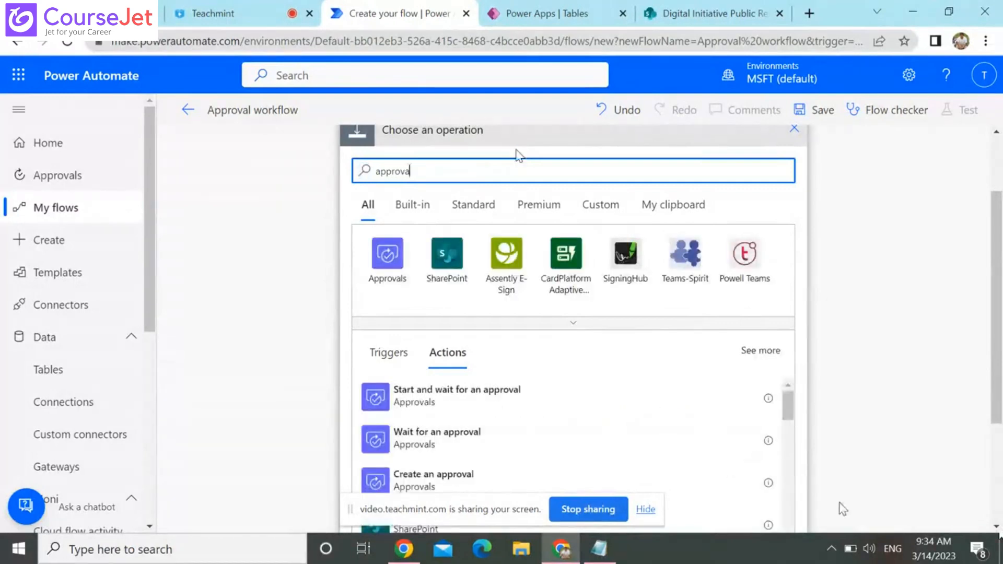
click(997, 526)
click(996, 527)
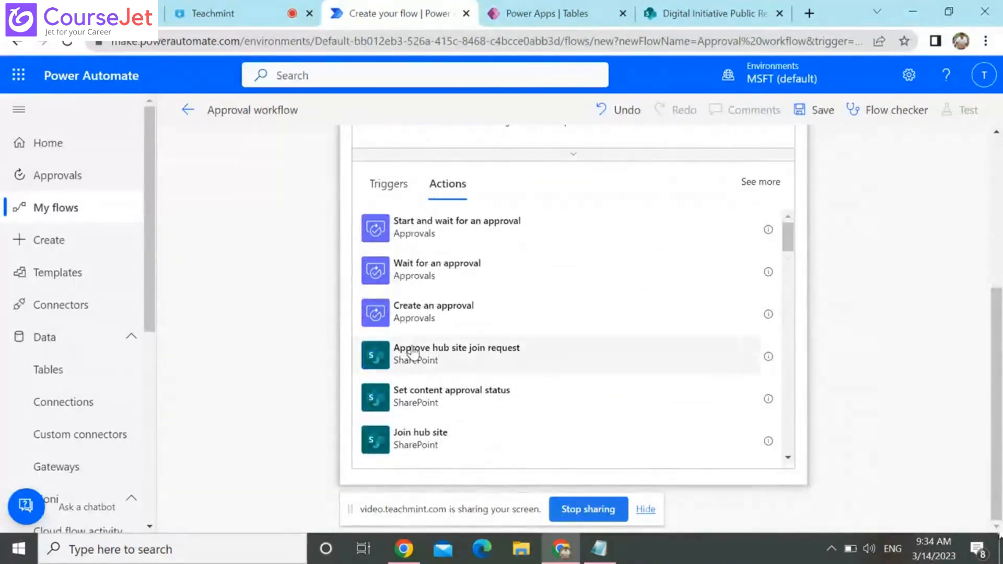
click(464, 239)
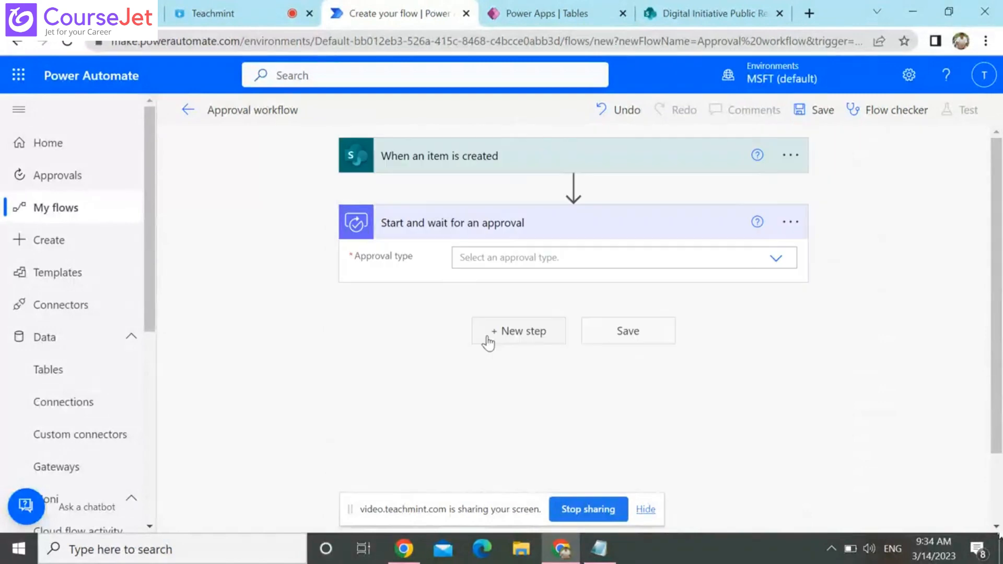
Set the approval type of the new approval action to "Approve/Reject - First to respond"
click(779, 260)
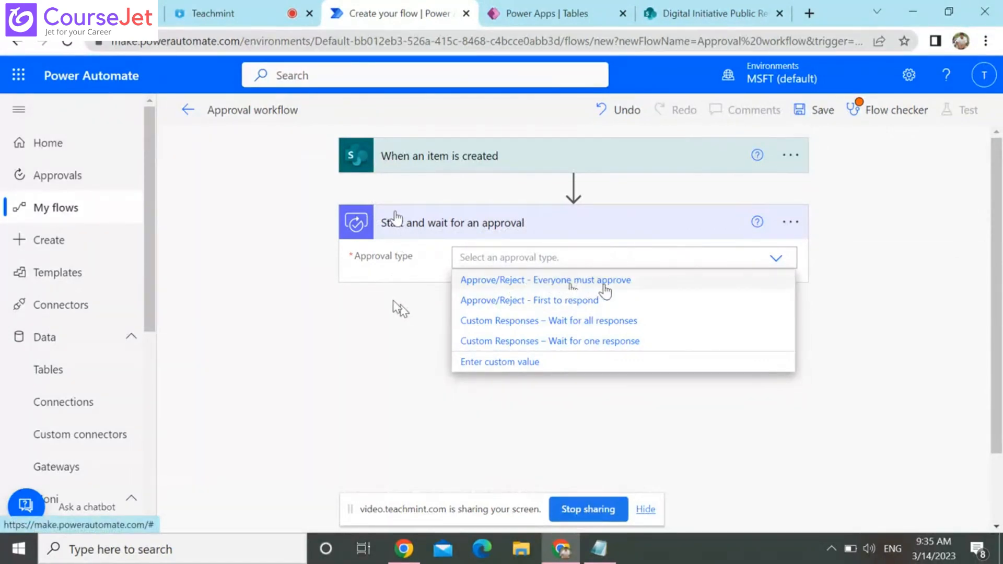
click(267, 397)
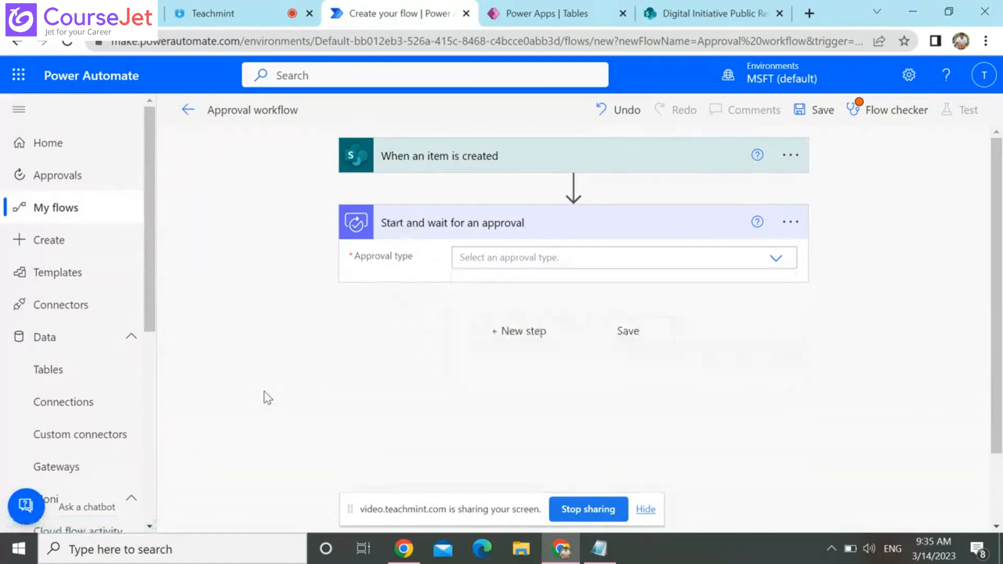
click(534, 267)
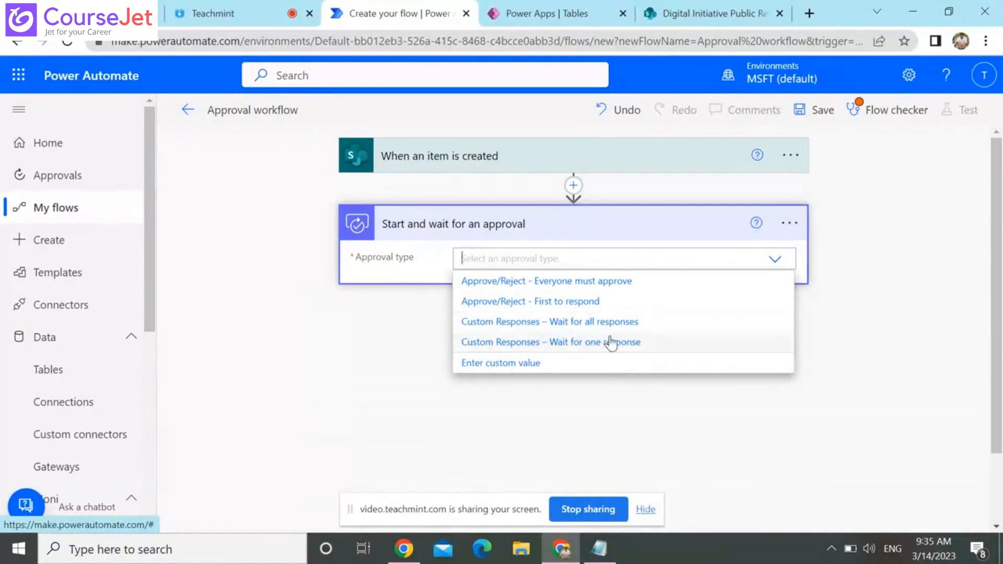
click(528, 307)
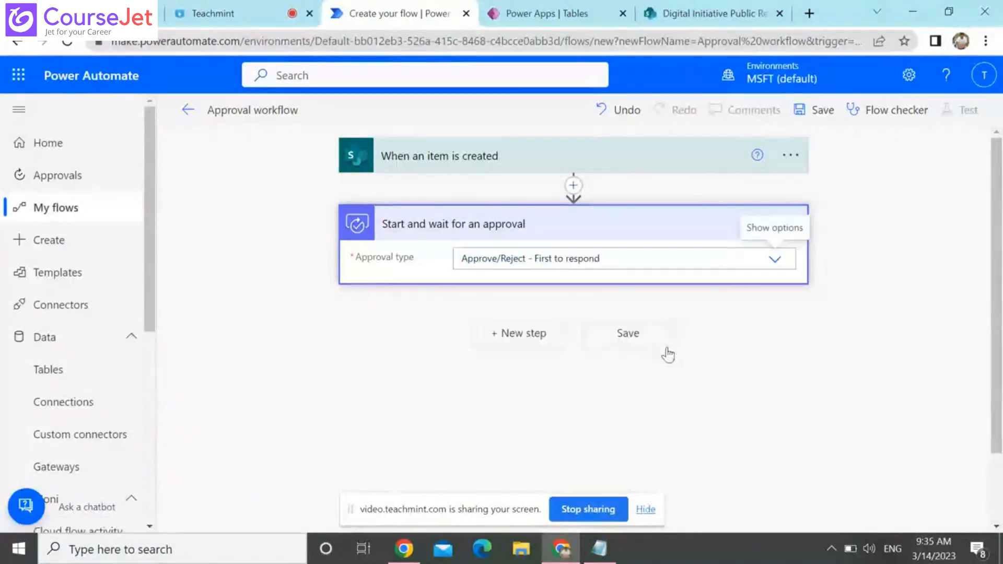
Try the approval type "Custom Responses – Wait for one response" and switch back to "Approve/Reject - First to respond"
click(774, 265)
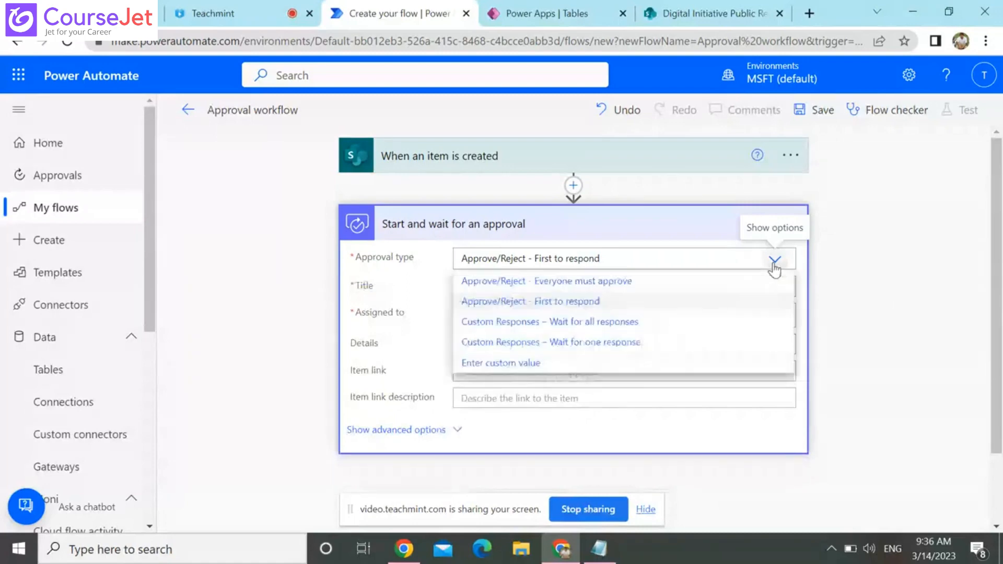
click(569, 345)
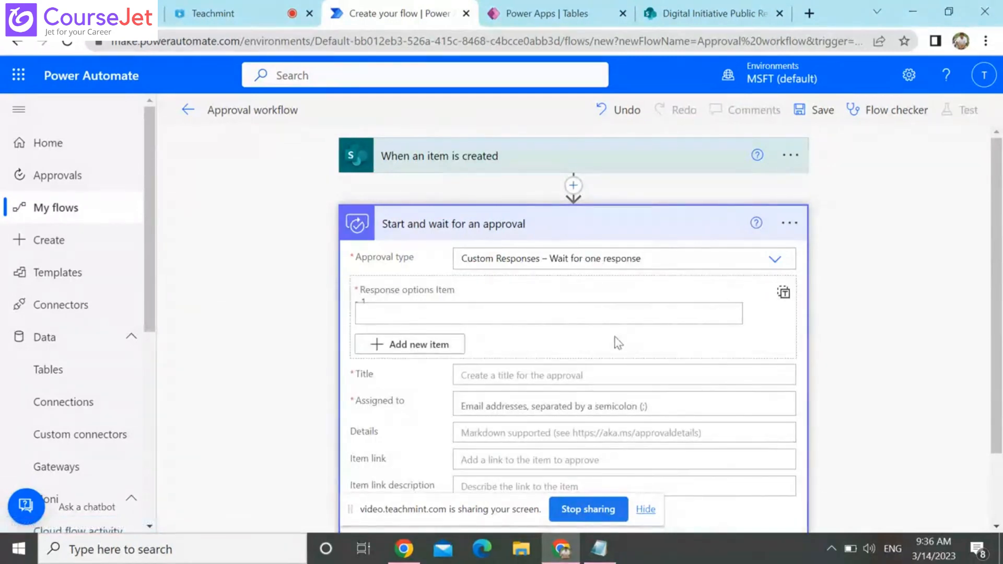
click(616, 319)
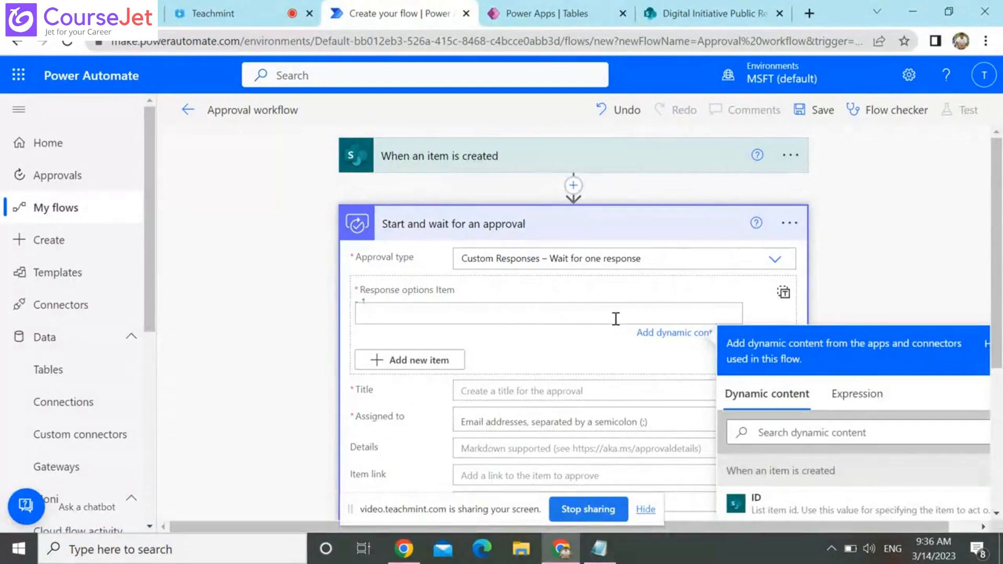
click(772, 260)
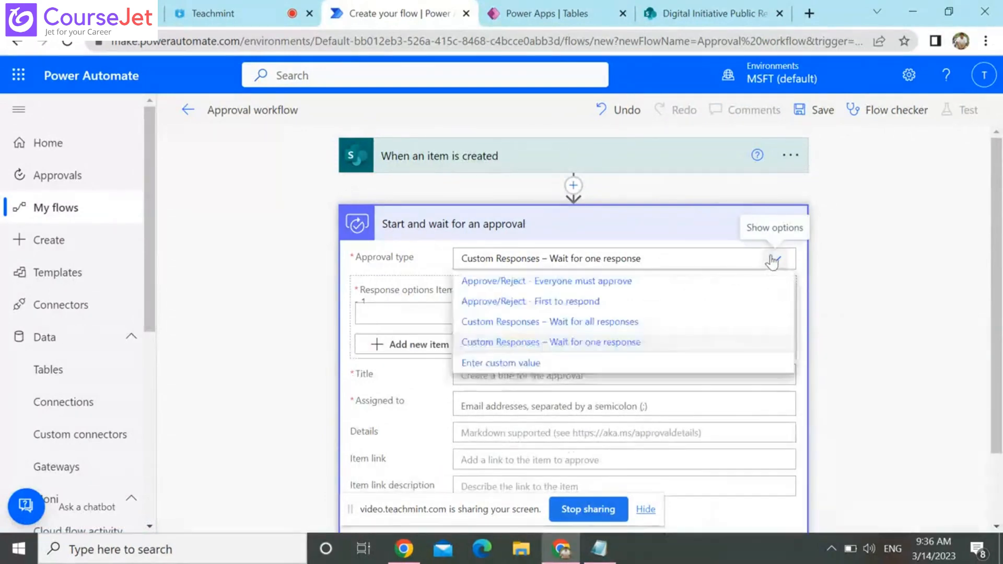
click(567, 306)
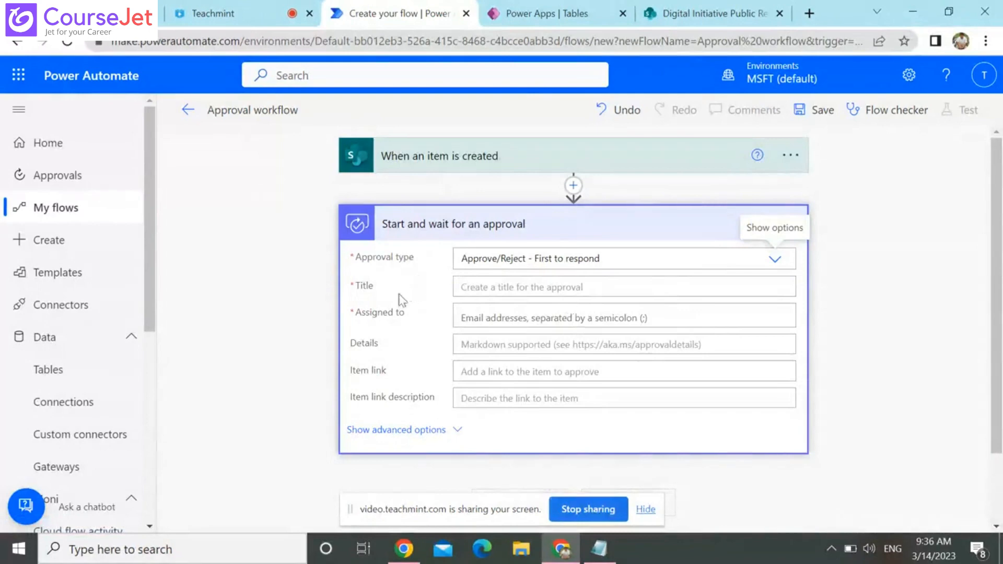
Set the approval's title to "Need your approval -" followed by the Title dynamic content from the SharePoint trigger
click(515, 291)
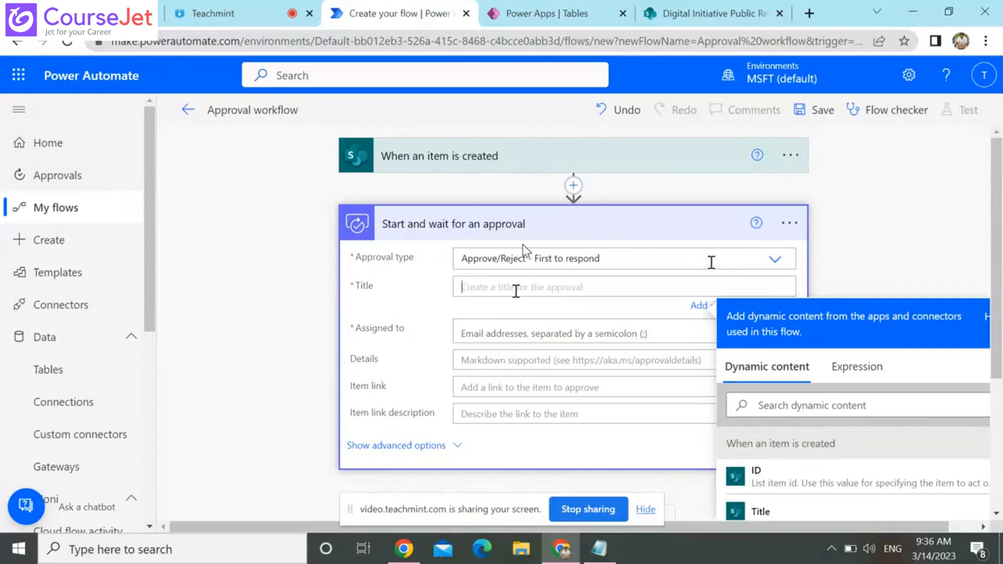
text(NEe)
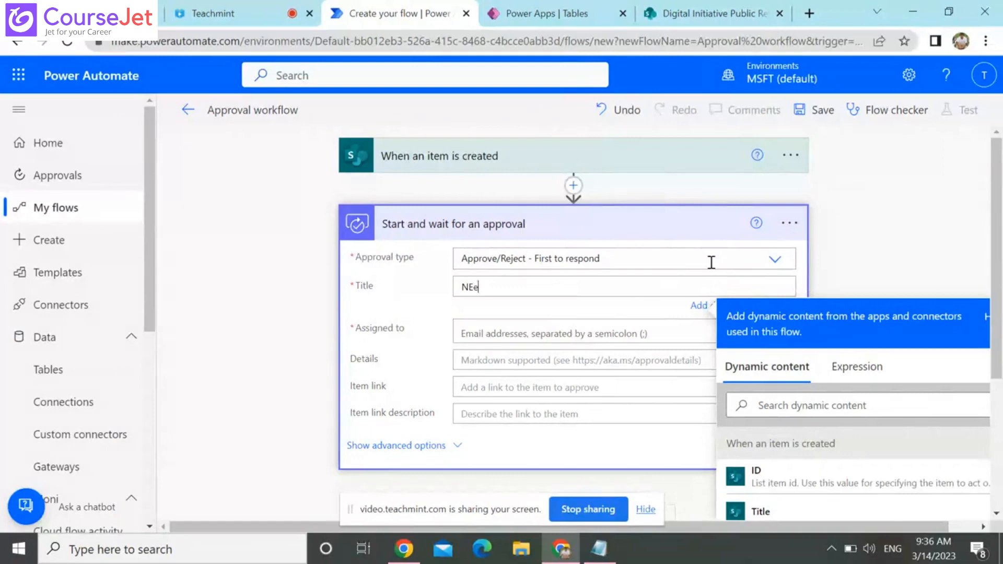
key(BackSpace)
key(BackSpace)
text(eed your approval -)
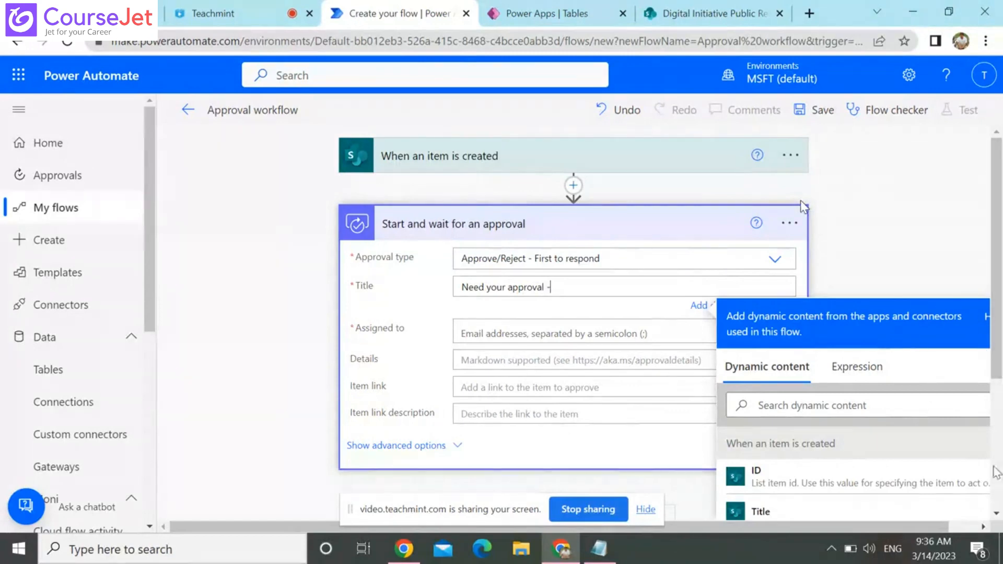
scroll(995, 463, down, 1)
scroll(997, 468, down, 4)
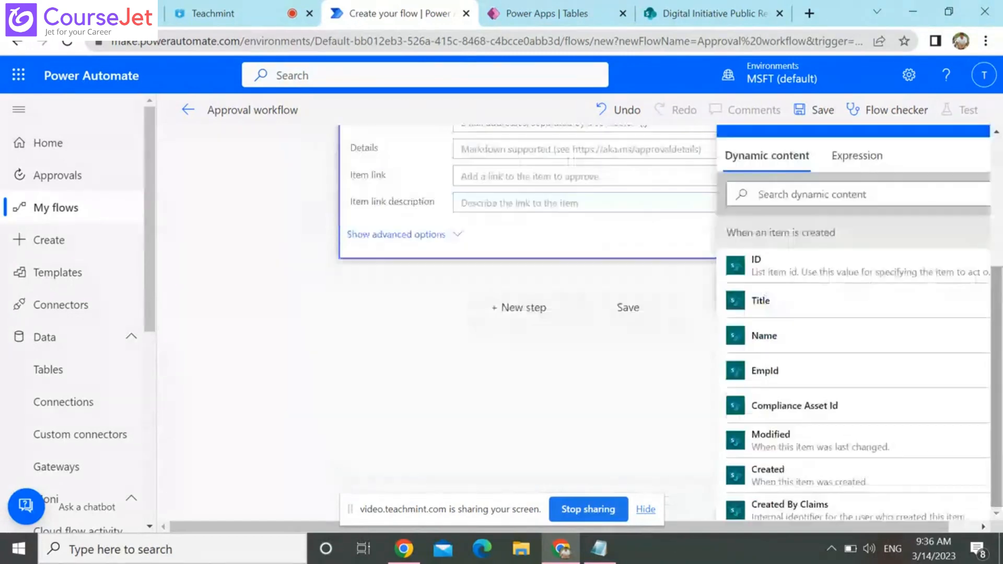
click(789, 306)
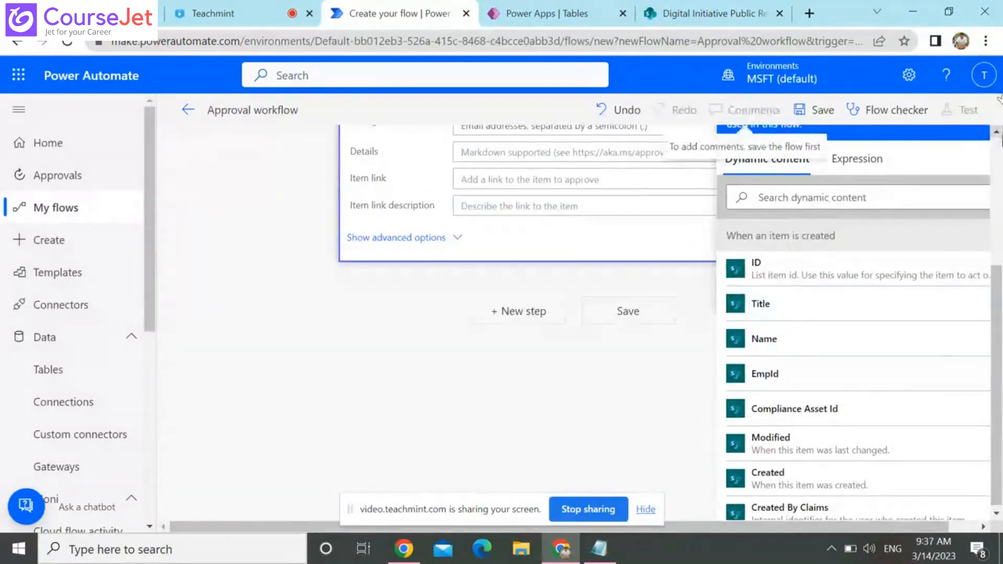
scroll(999, 155, up, 4)
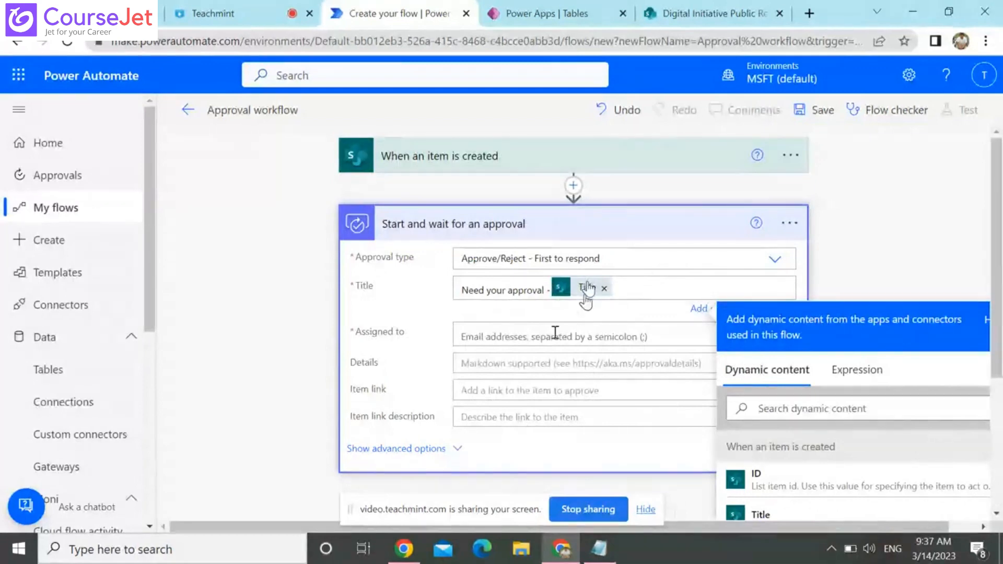
Look up a first approver by name for Assigned to and clear the entry
click(504, 339)
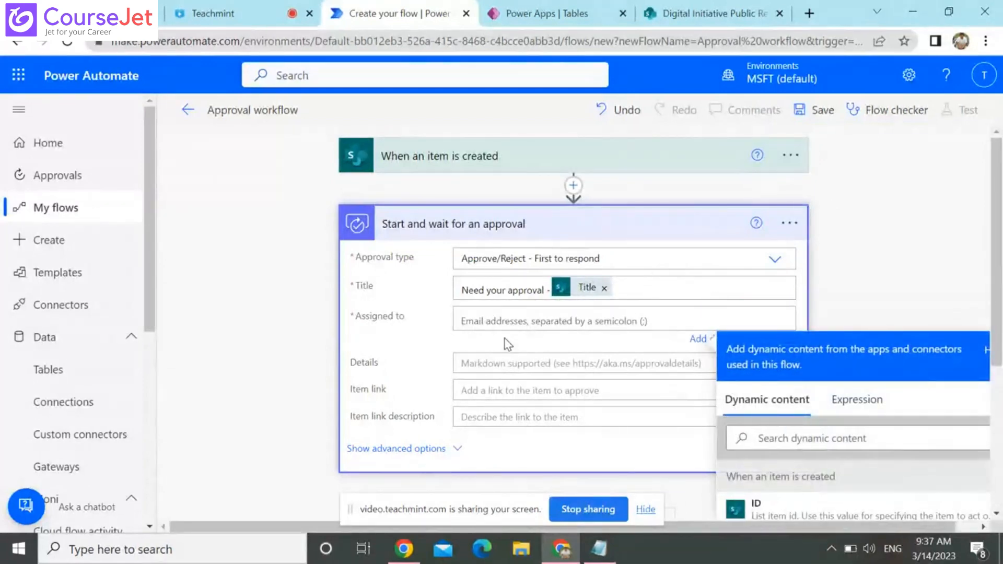
click(505, 339)
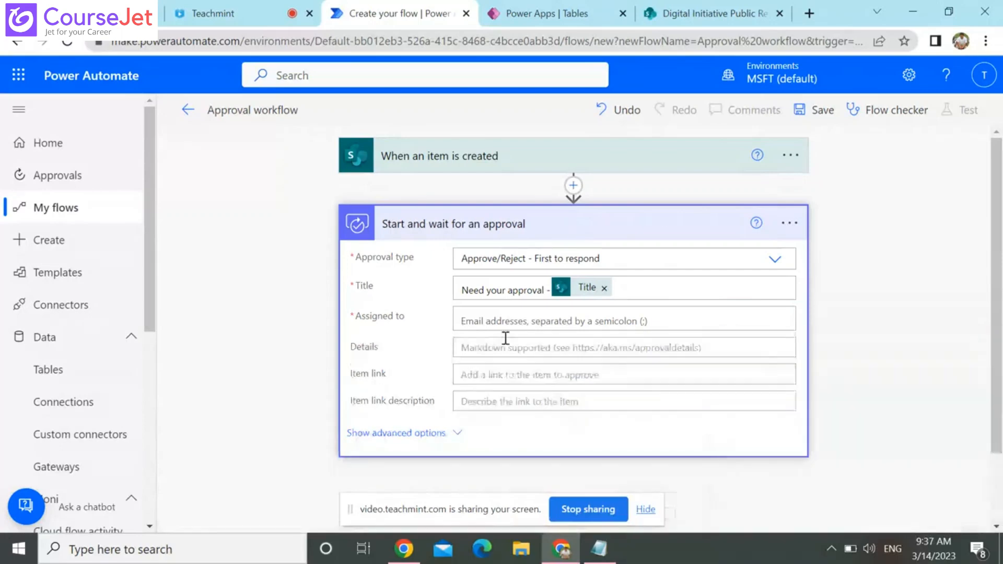
click(470, 320)
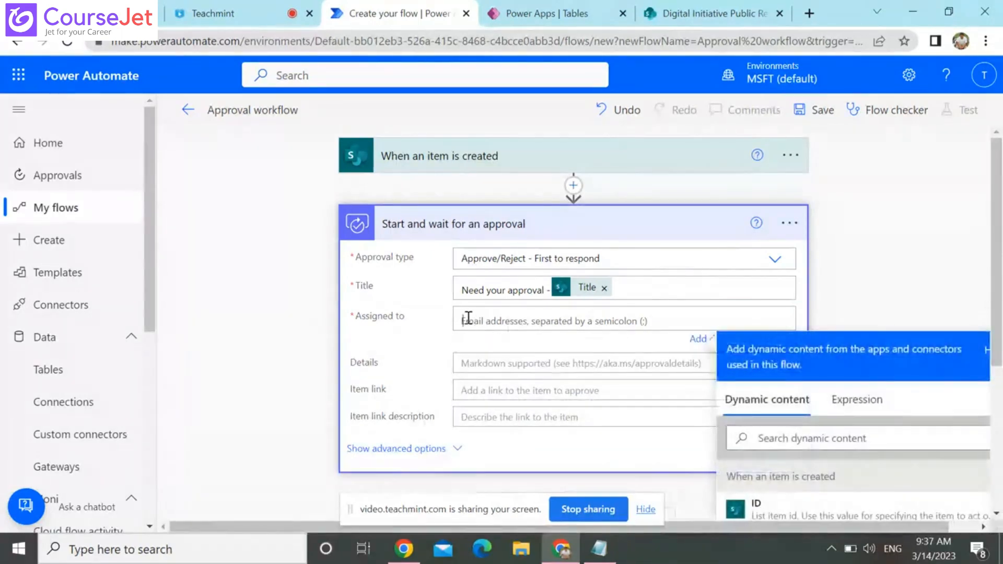
text(s)
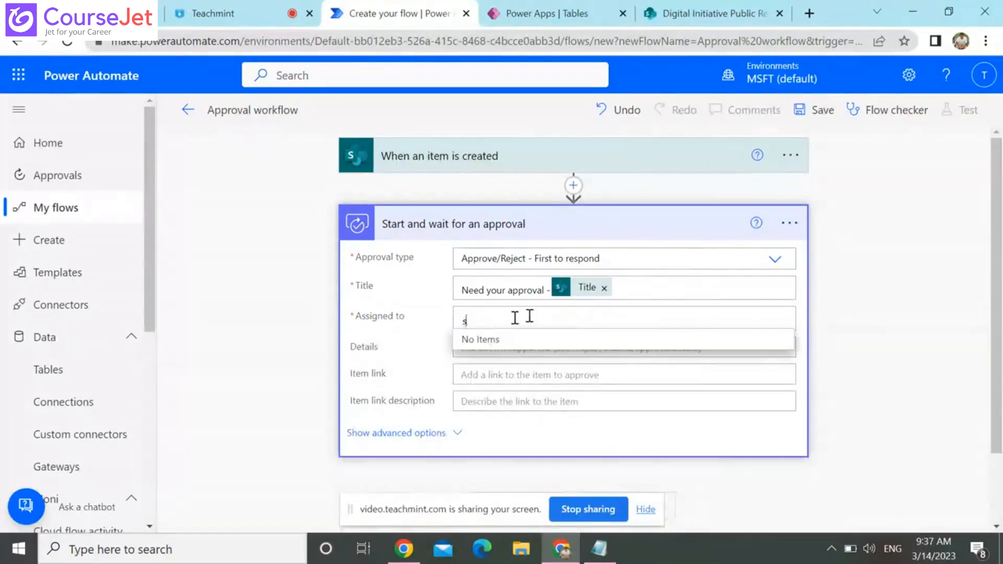
text(riram)
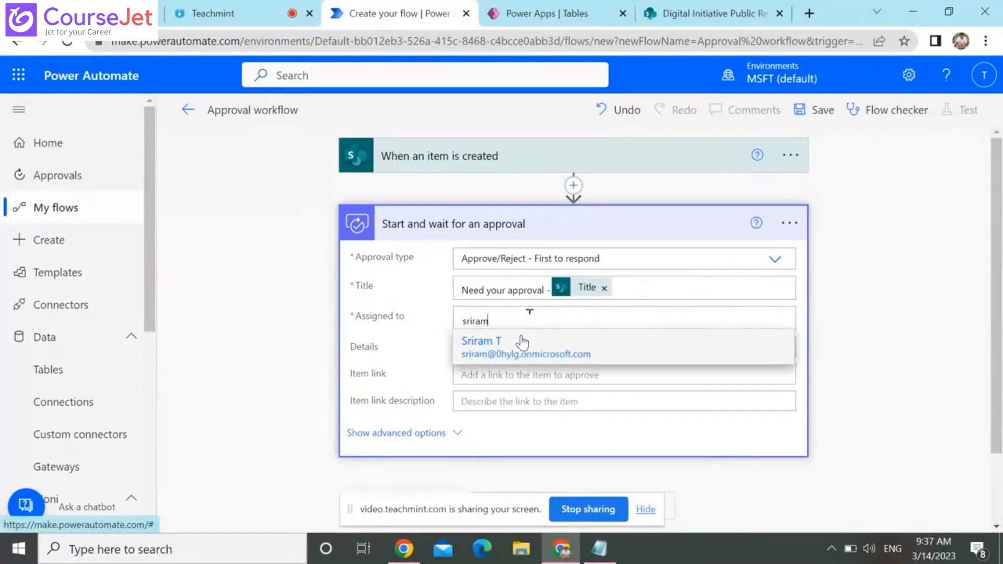
key(BackSpace)
key(BackSpace)
key(BackSpace)
key(BackSpace)
key(BackSpace)
key(BackSpace)
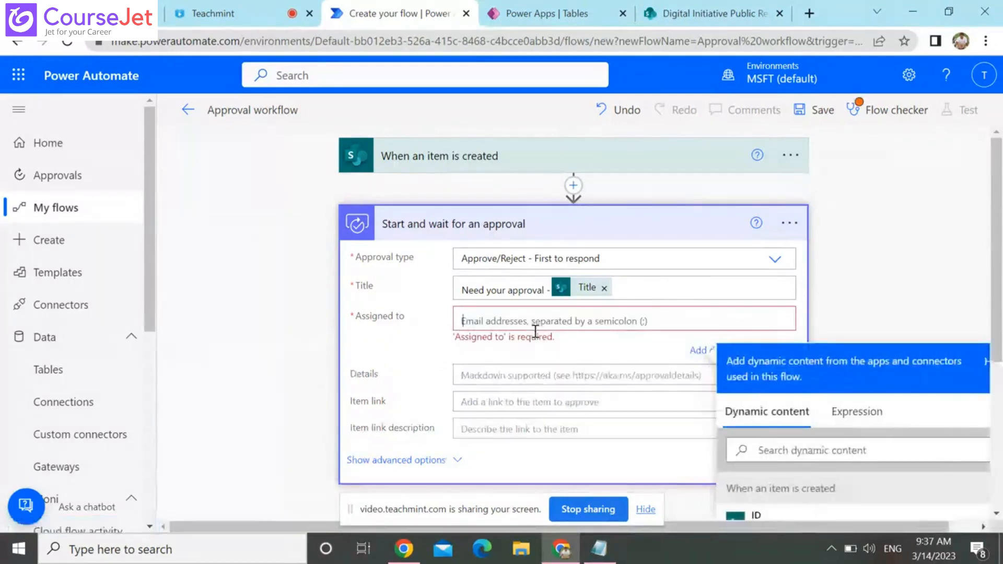
Assign the approval to the intended approver by entering the person's name and accepting the matching suggestion
text(he)
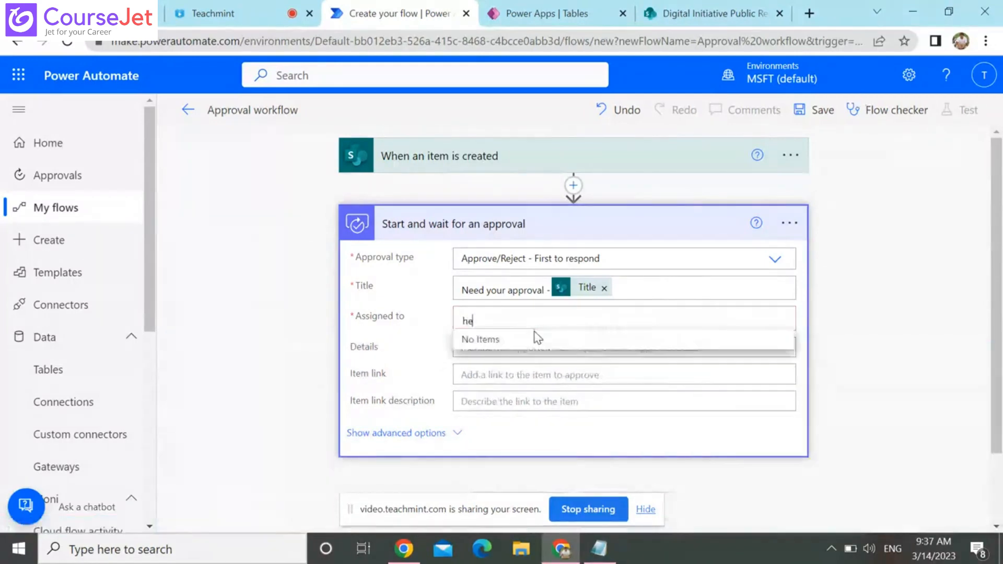
text(mas)
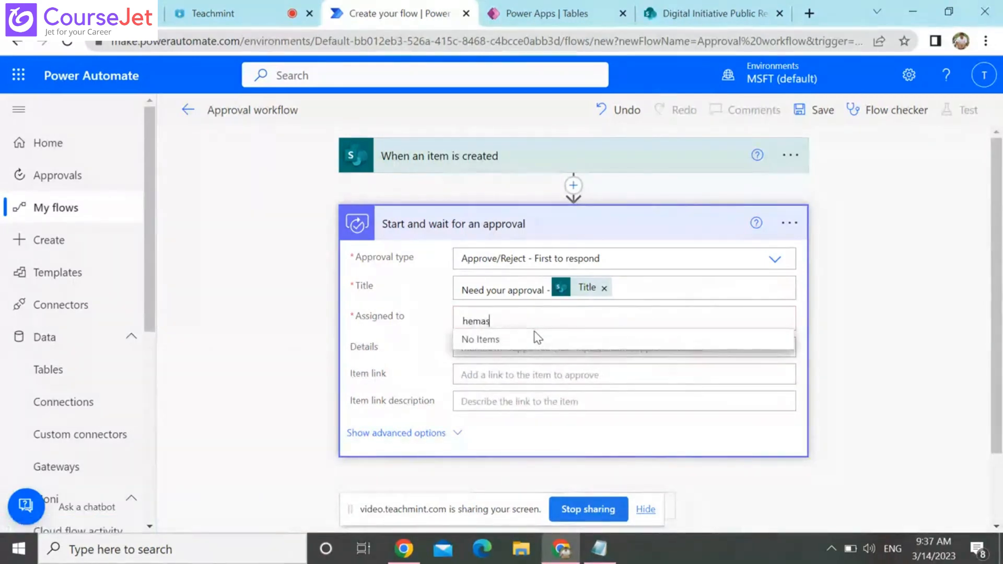
text(ri)
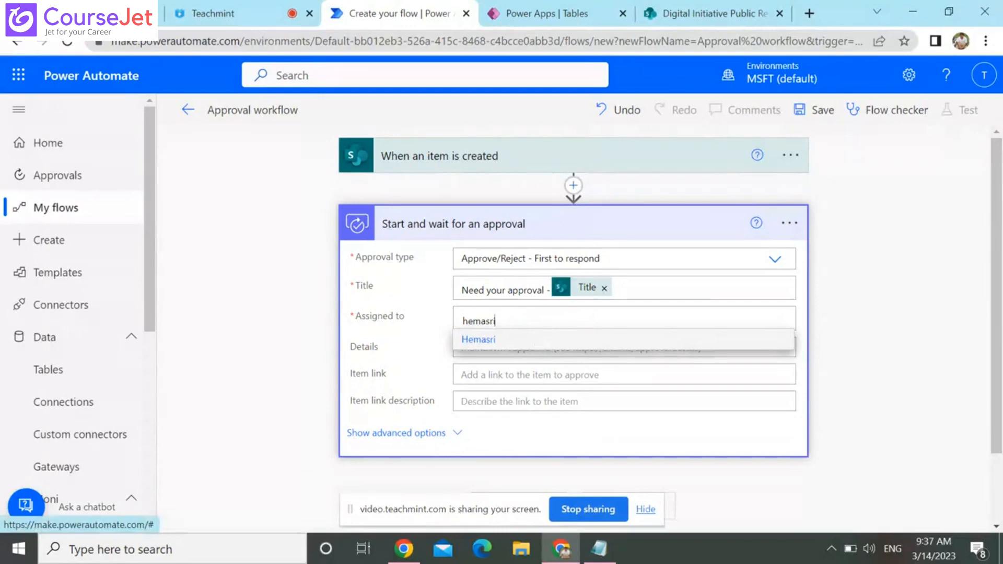
click(530, 341)
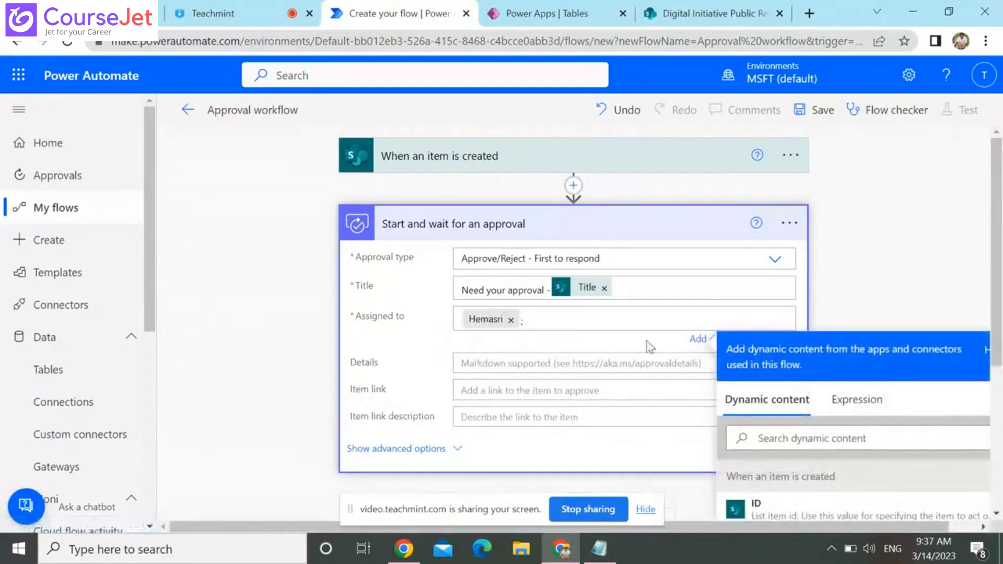
Review the trigger's available dynamic content and the optional Details and Item link fields of the approval action
click(996, 513)
click(997, 513)
click(997, 513)
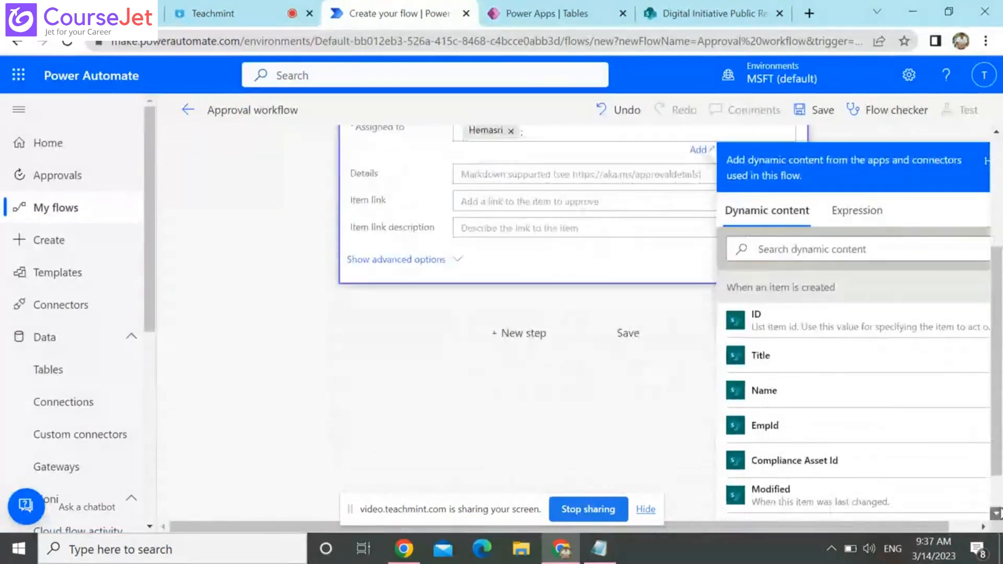
scroll(810, 313, down, 1)
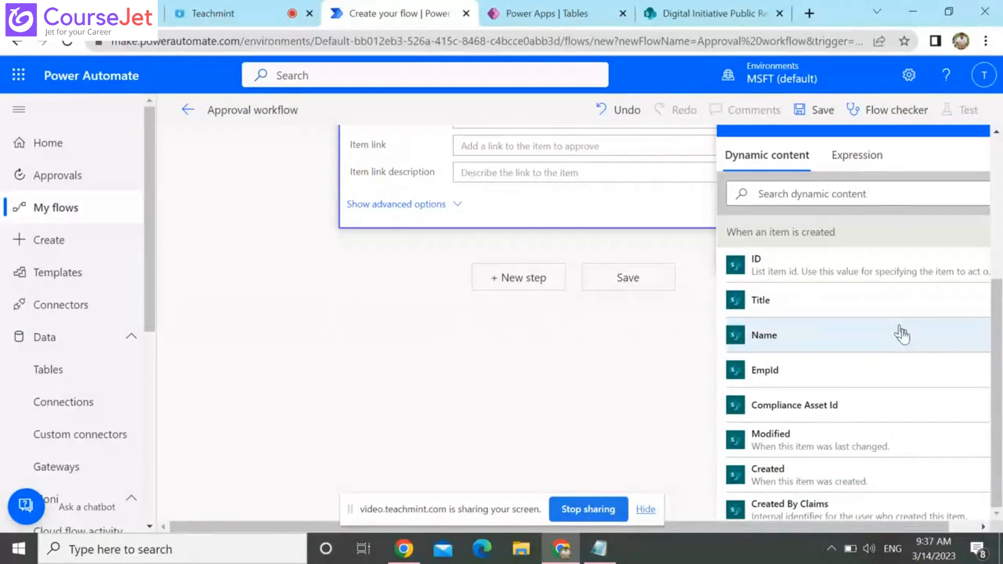
click(998, 172)
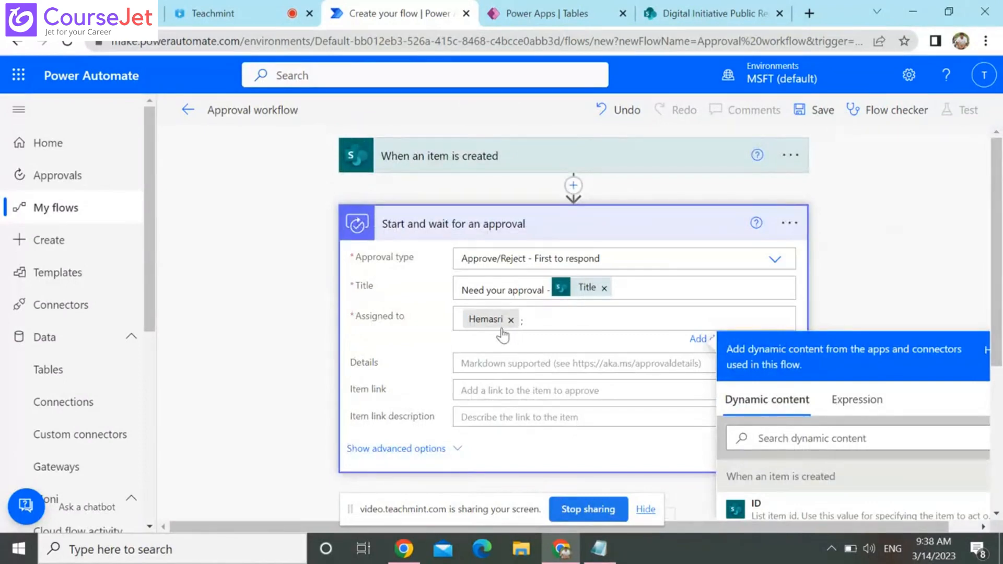
click(542, 355)
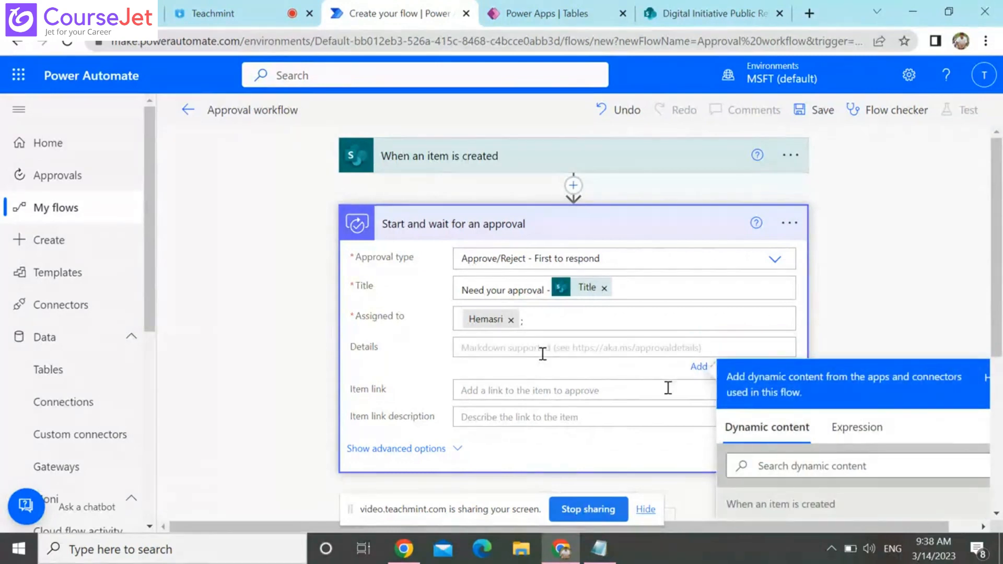
click(548, 395)
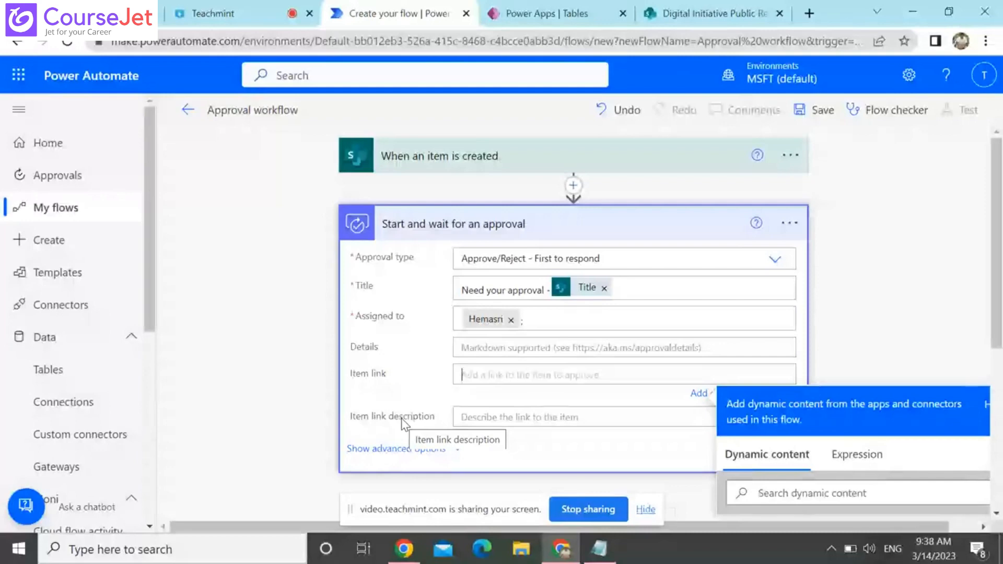
Save the approval workflow with the optional approval fields left empty
scroll(526, 340, down, 3)
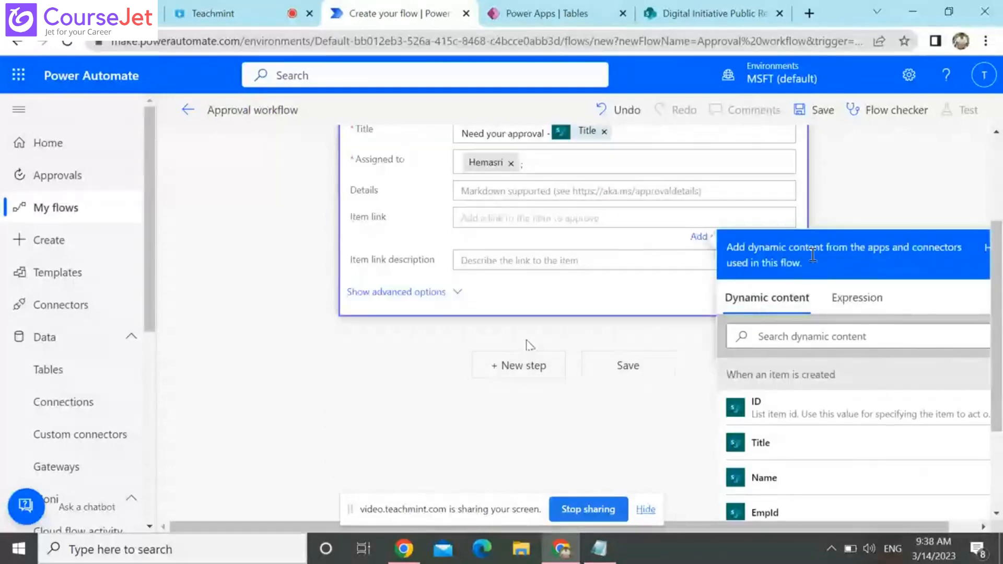
click(627, 366)
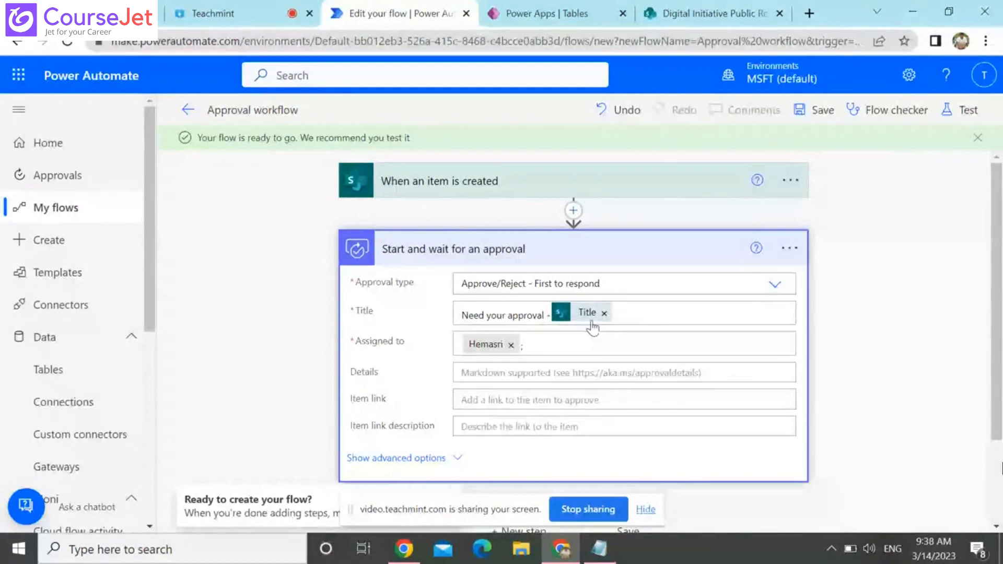
Add a Condition control as a new step after the Start and wait for an approval action
click(522, 530)
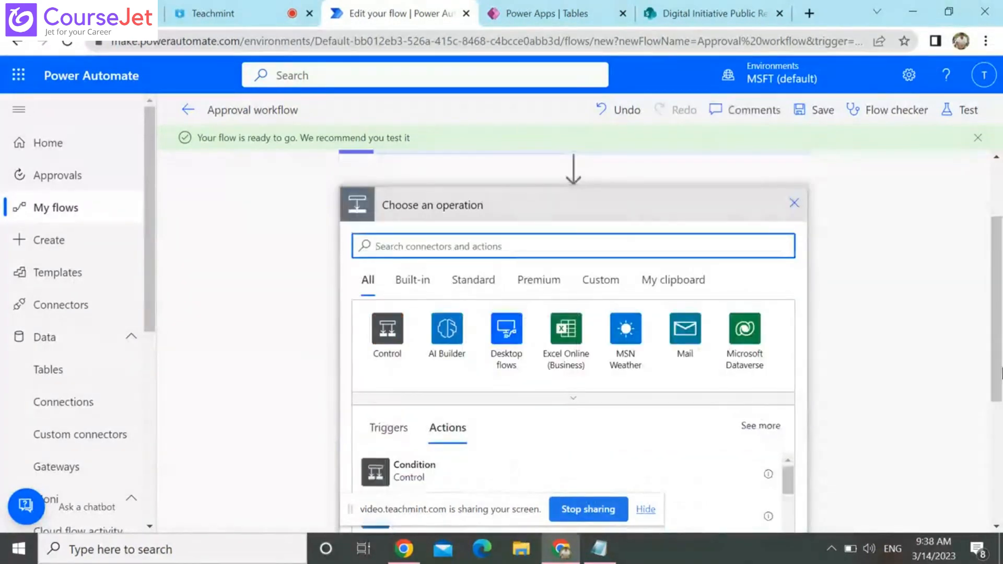
scroll(988, 412, down, 5)
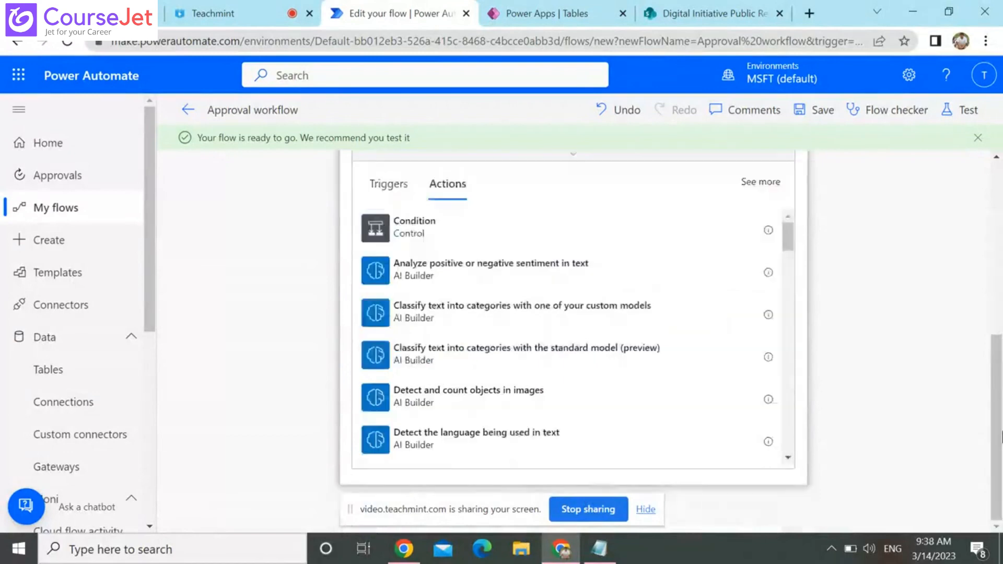
click(421, 242)
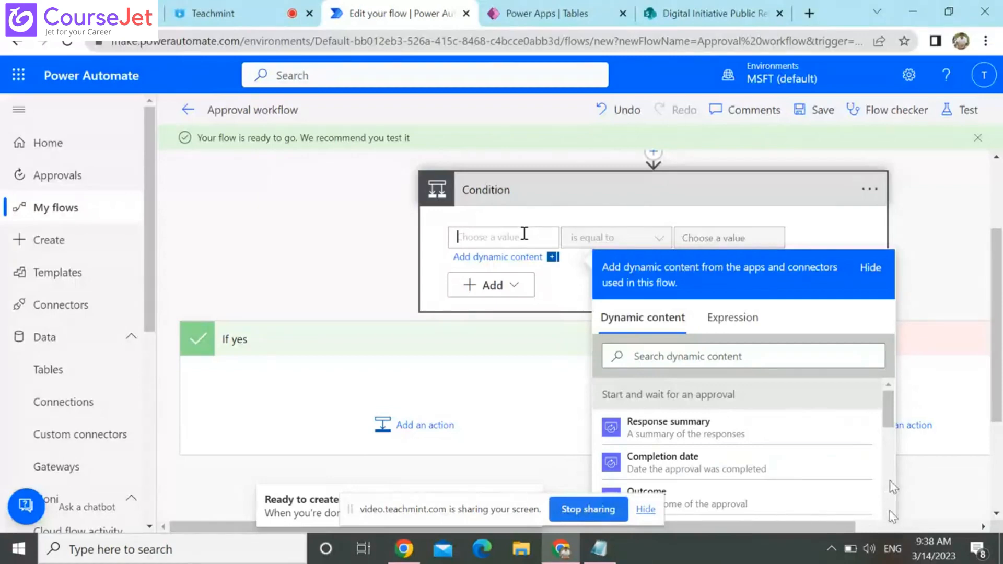
Set the condition's first value to the approval's Responses Approver response dynamic content and expand the condition inside Apply to each
scroll(890, 482, down, 3)
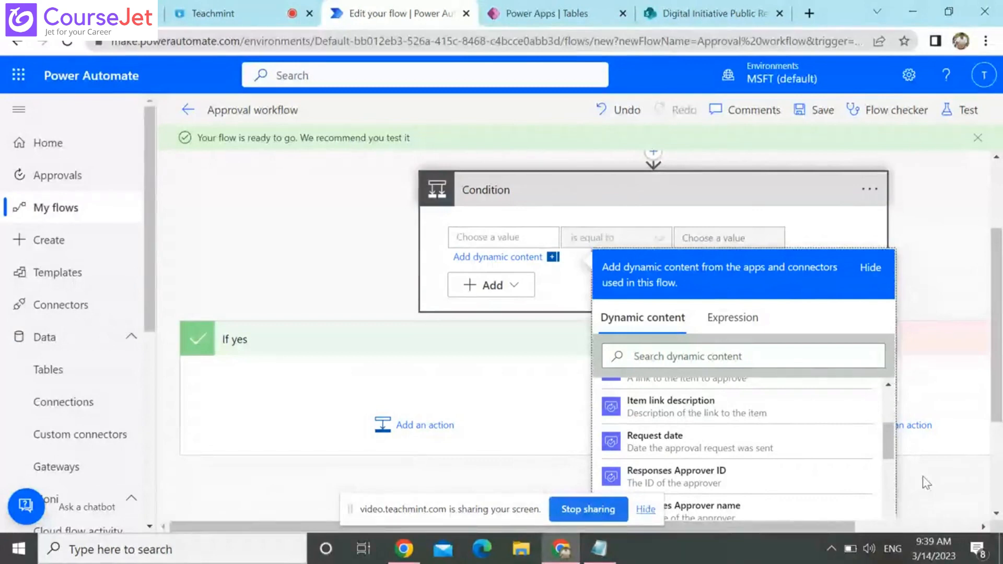
click(996, 514)
click(997, 514)
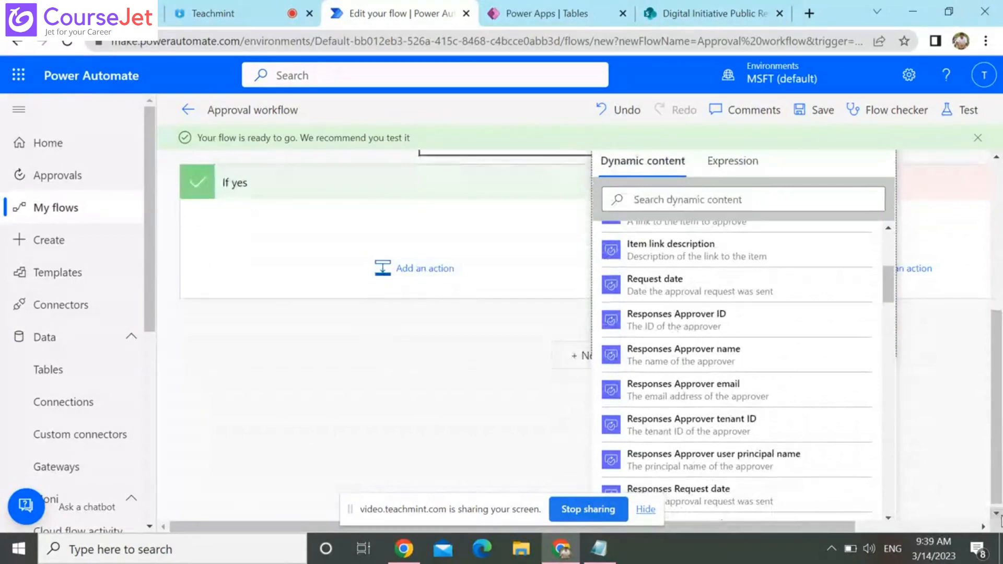
click(888, 513)
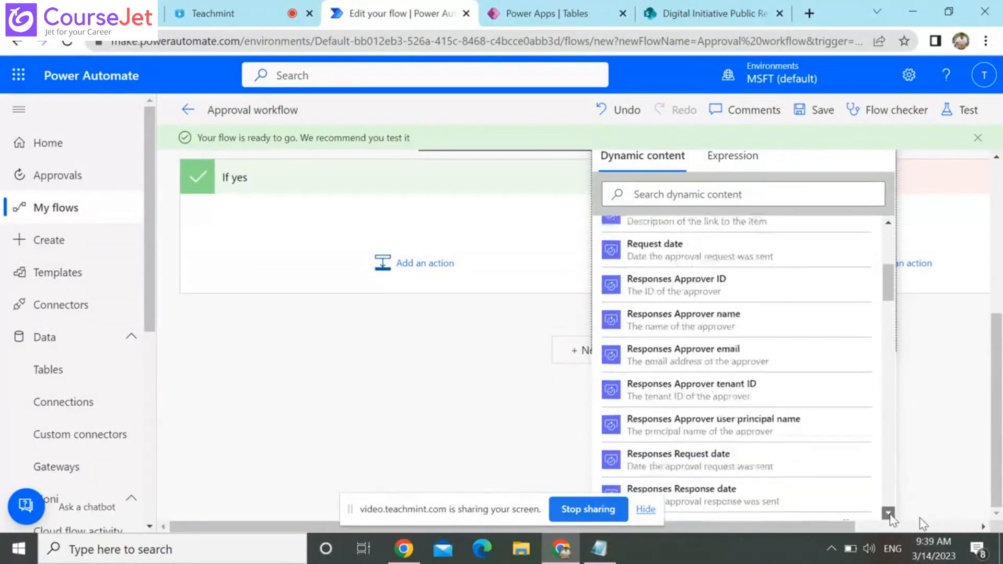
click(889, 513)
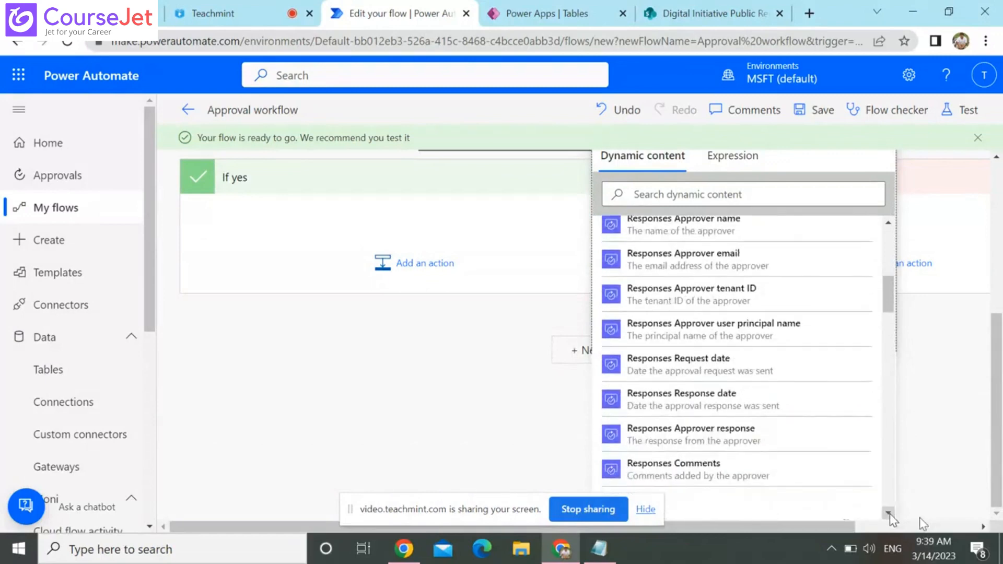
click(741, 440)
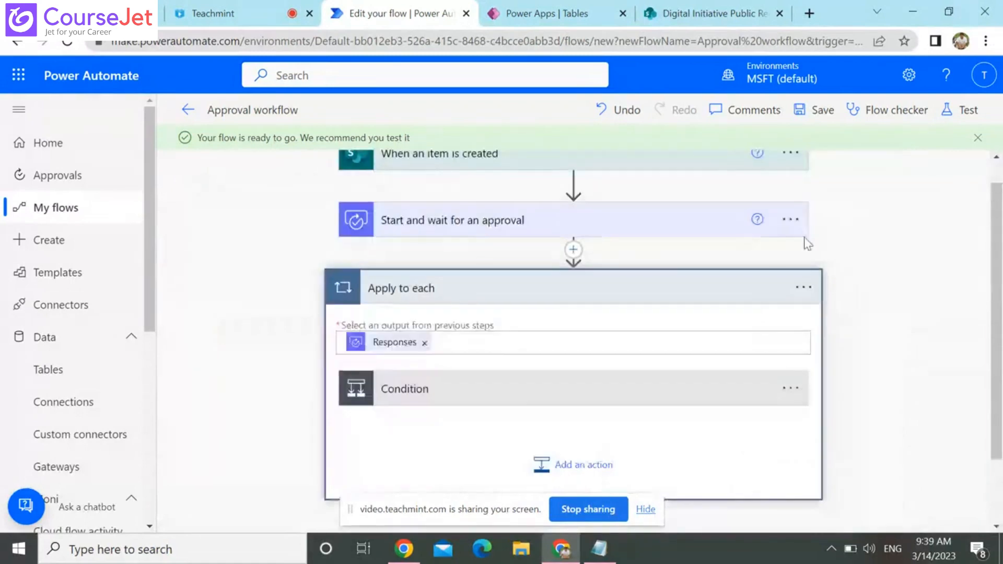
click(402, 400)
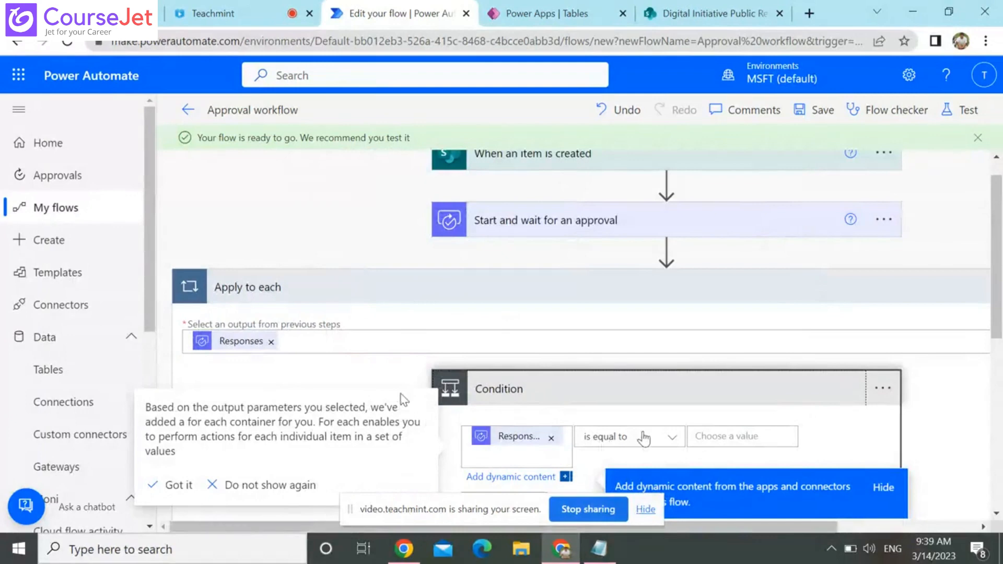
Review the approval action's settings and the condition with its If yes and If no branches
click(763, 436)
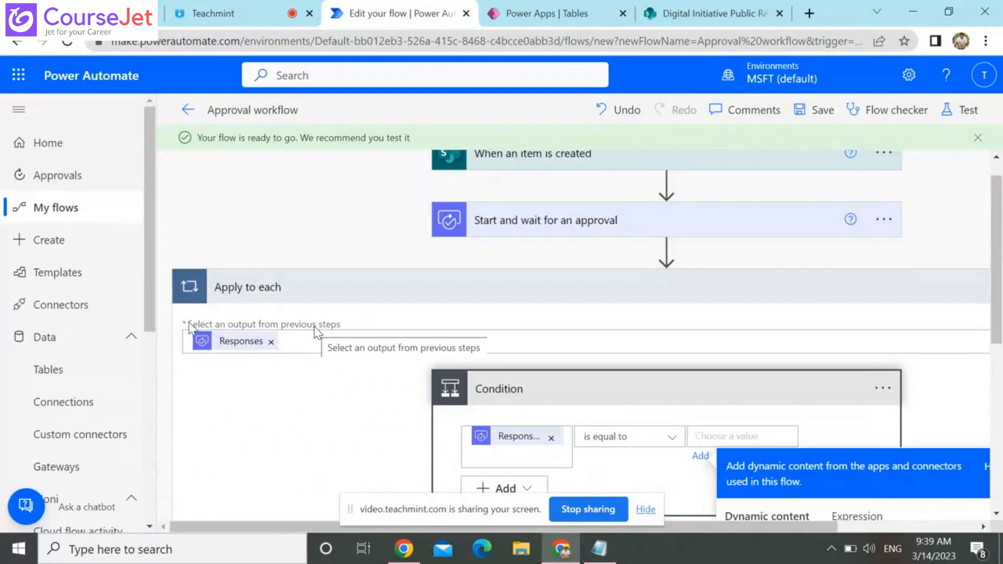
click(575, 222)
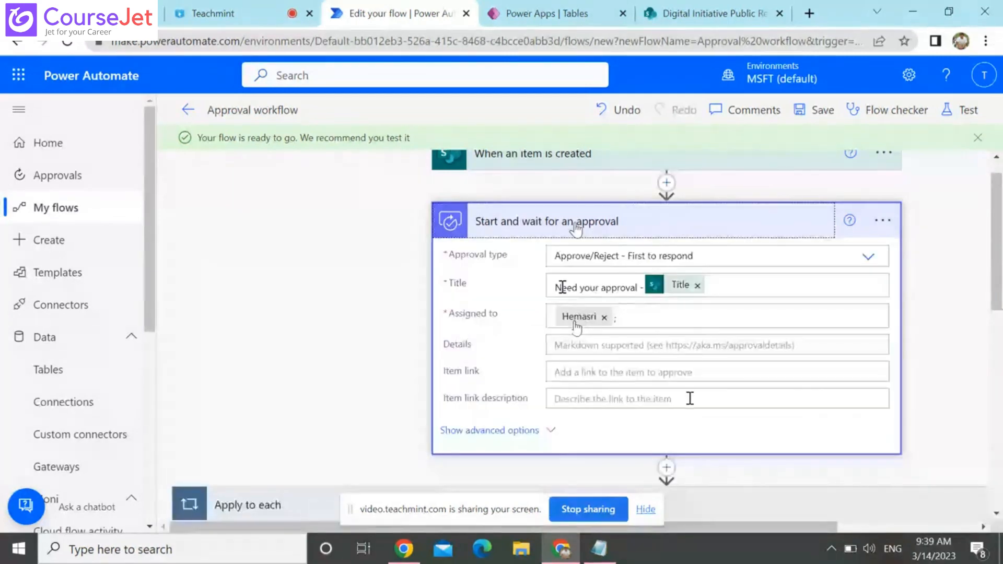
scroll(577, 326, down, 3)
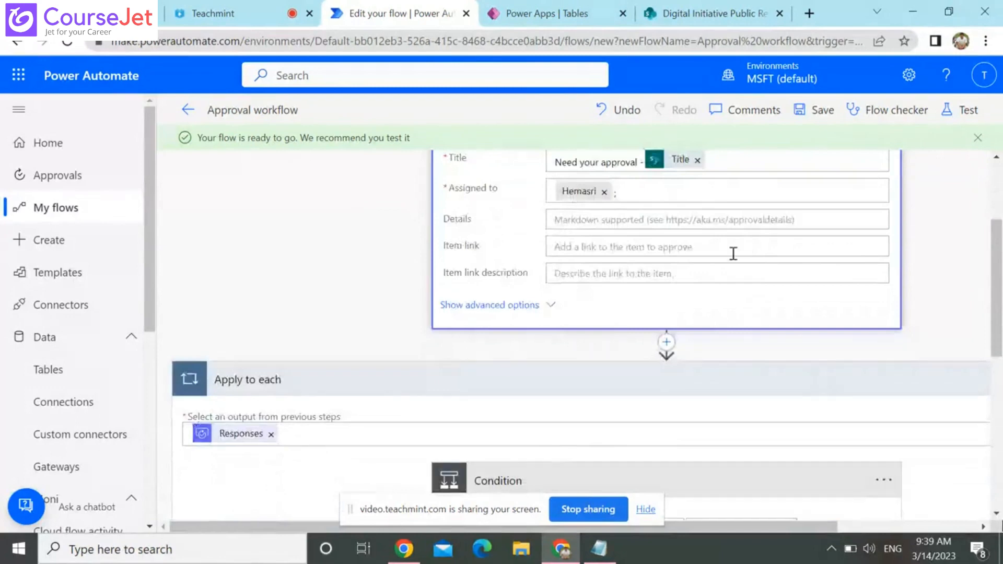
click(997, 418)
click(996, 157)
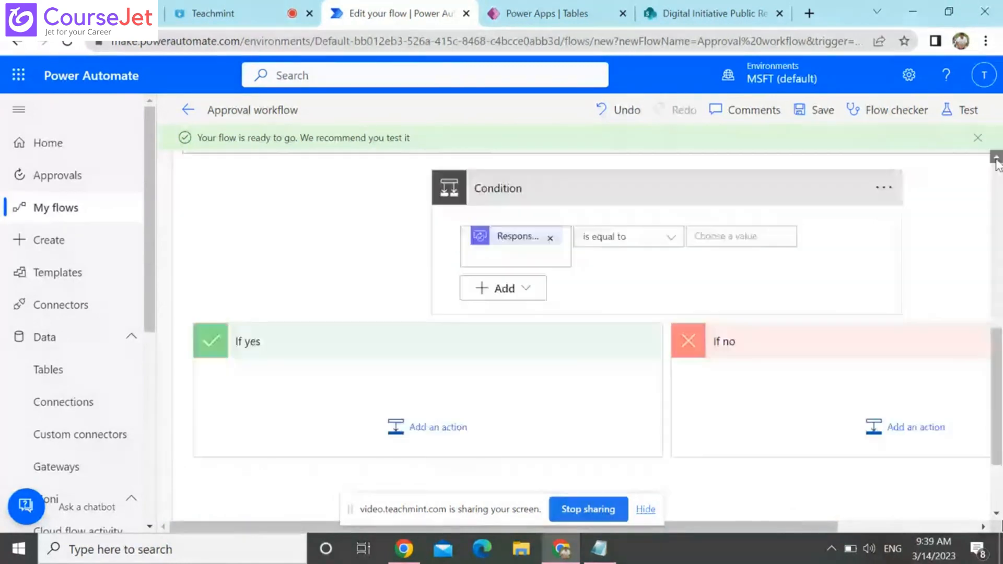
click(996, 158)
click(996, 157)
click(996, 158)
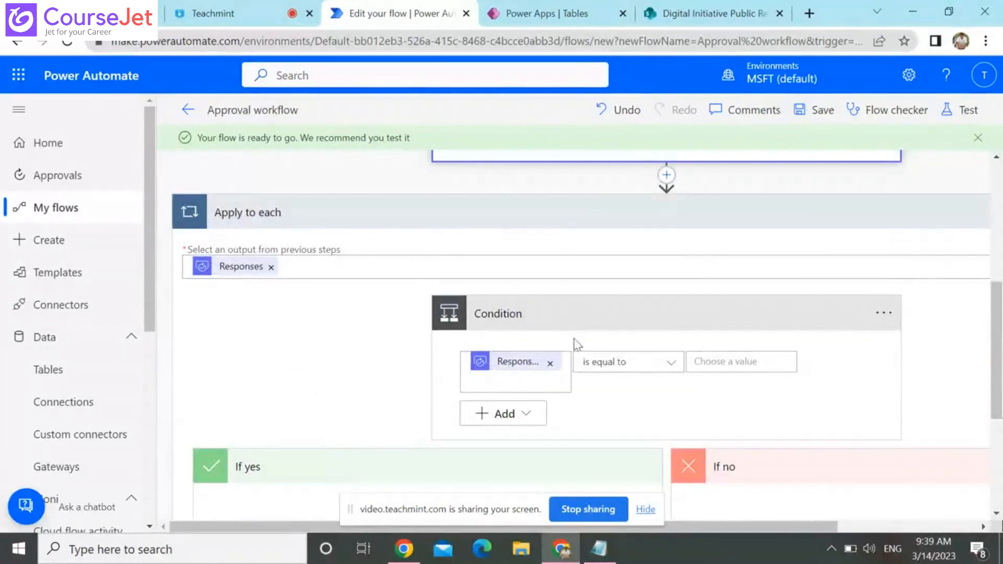
Keep the condition's operator as is equal to and set its comparison value to Approved
click(640, 363)
click(640, 362)
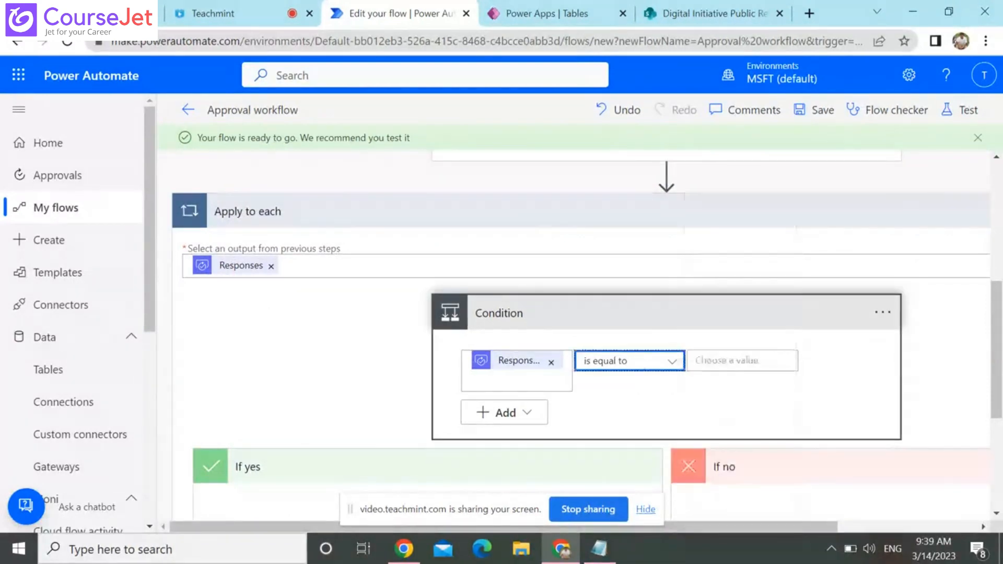
click(739, 361)
text(A)
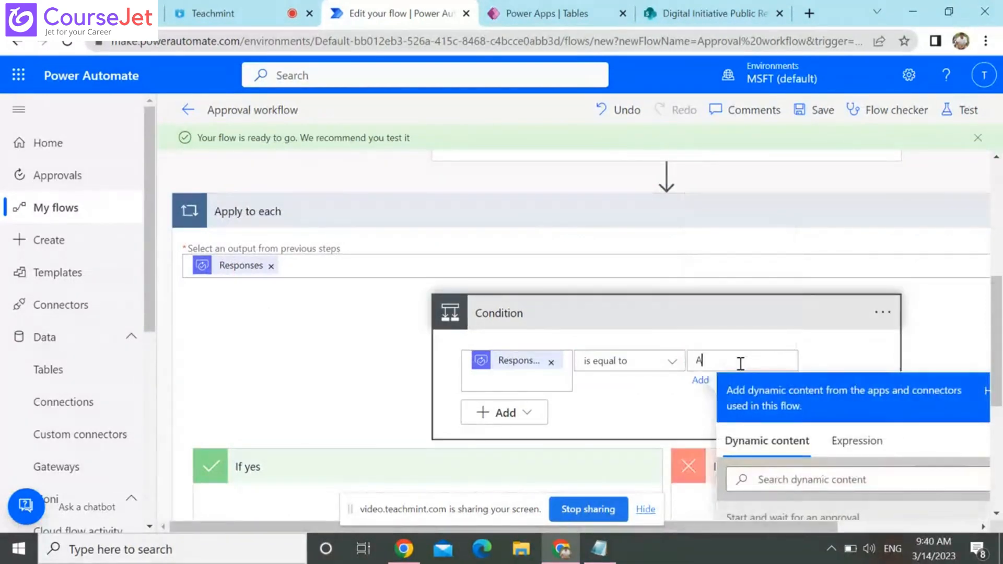
text(pprove)
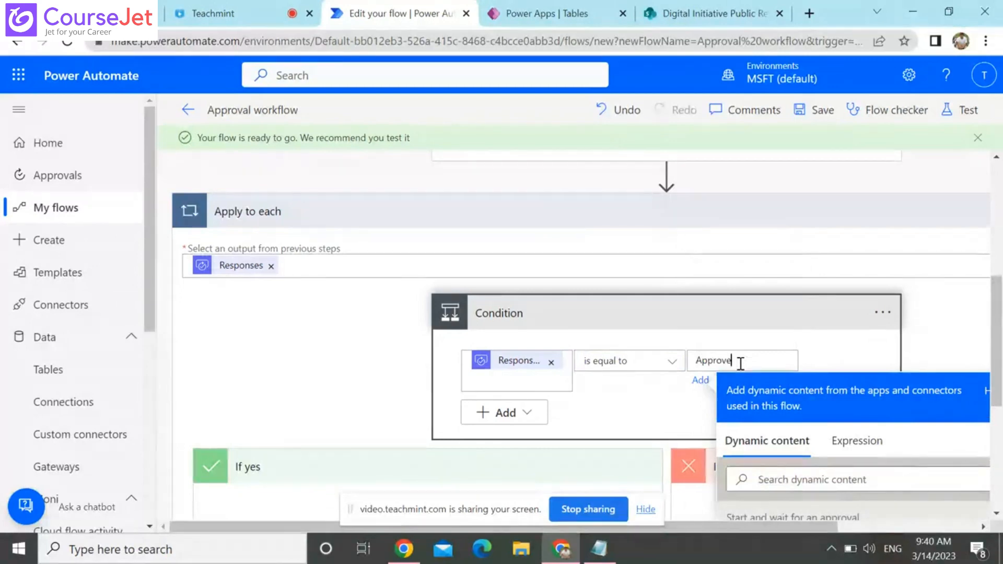
text(d)
click(434, 347)
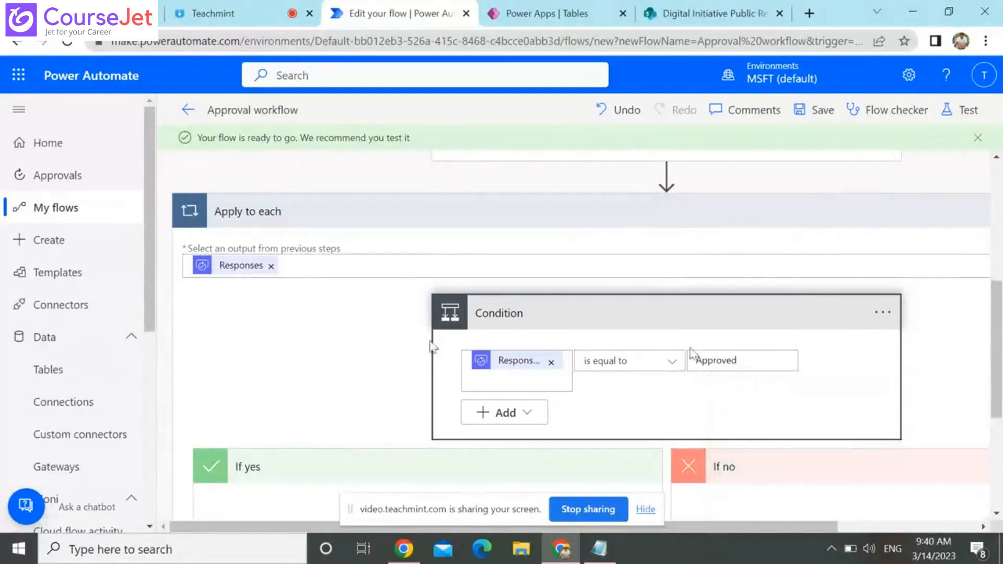
Start adding an action in the condition's If yes branch and look through the available actions
click(996, 514)
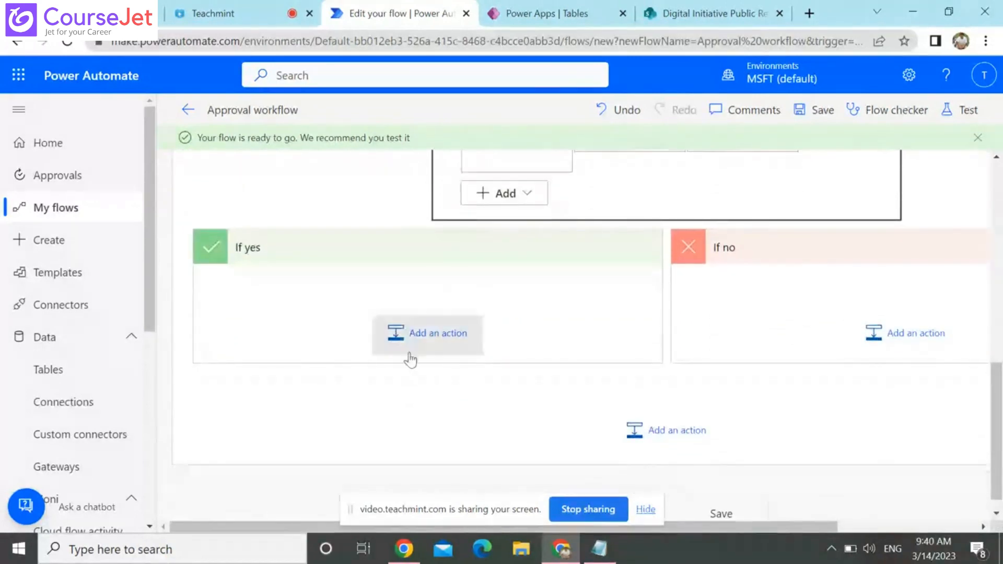
click(438, 330)
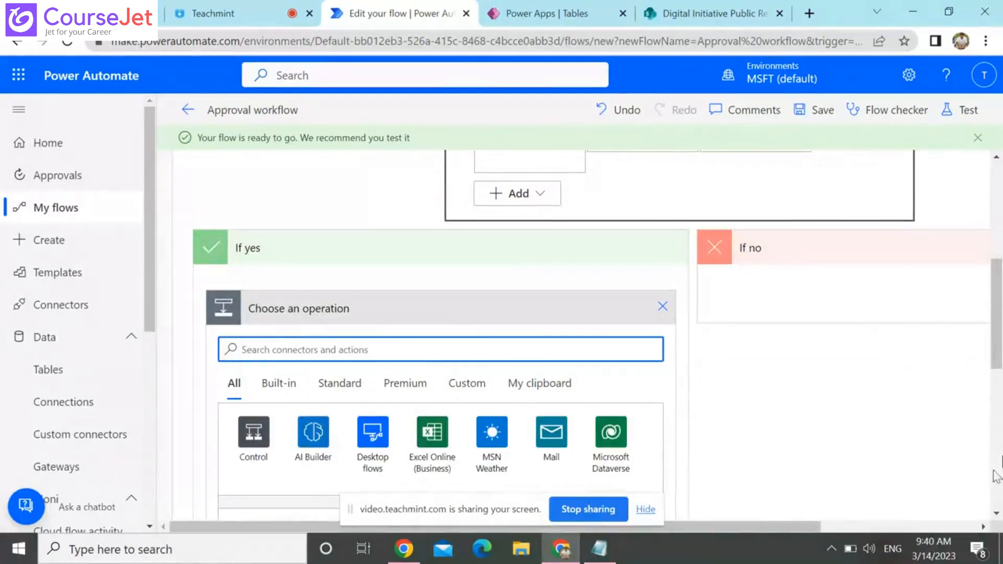
scroll(1001, 489, down, 5)
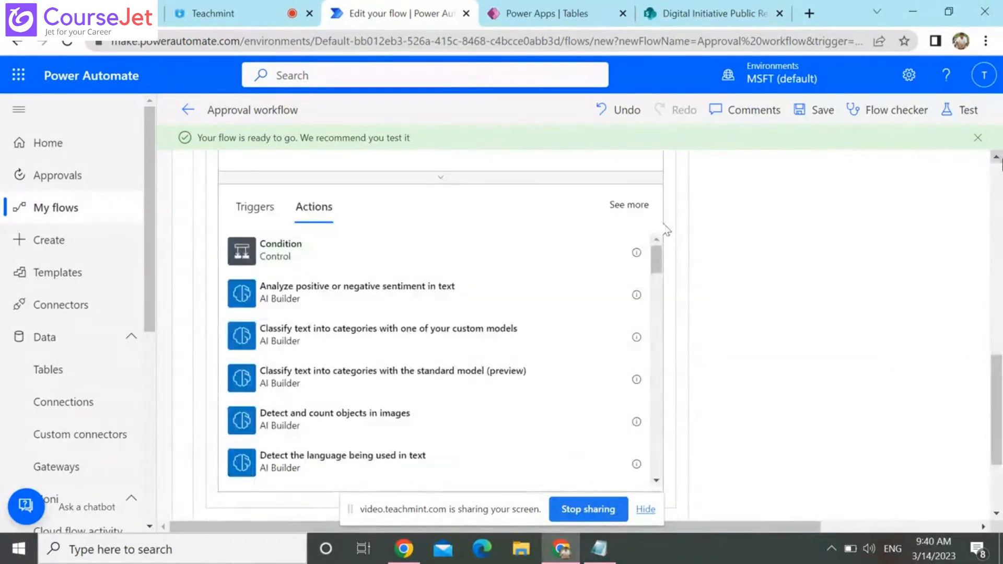
scroll(667, 230, up, 6)
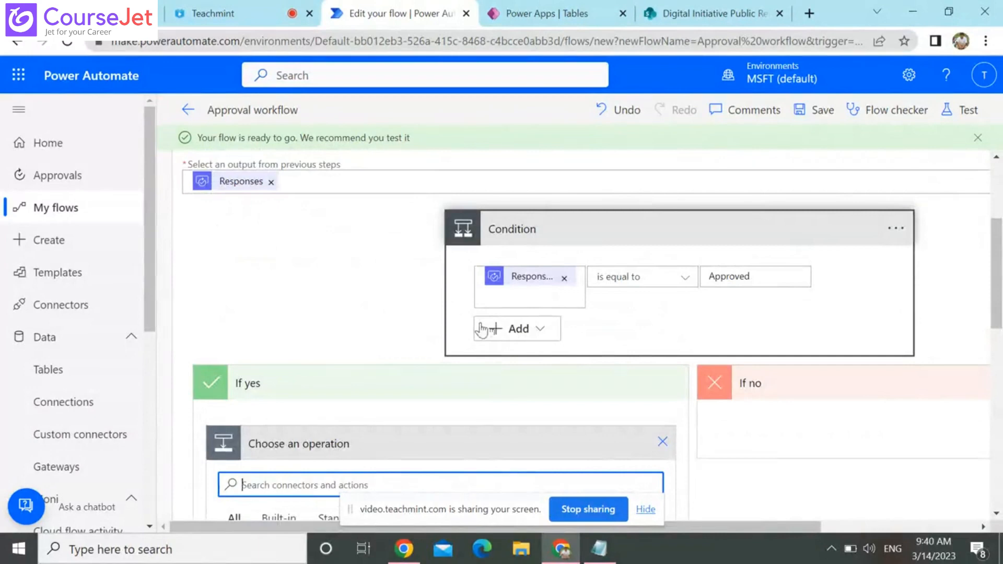
click(997, 504)
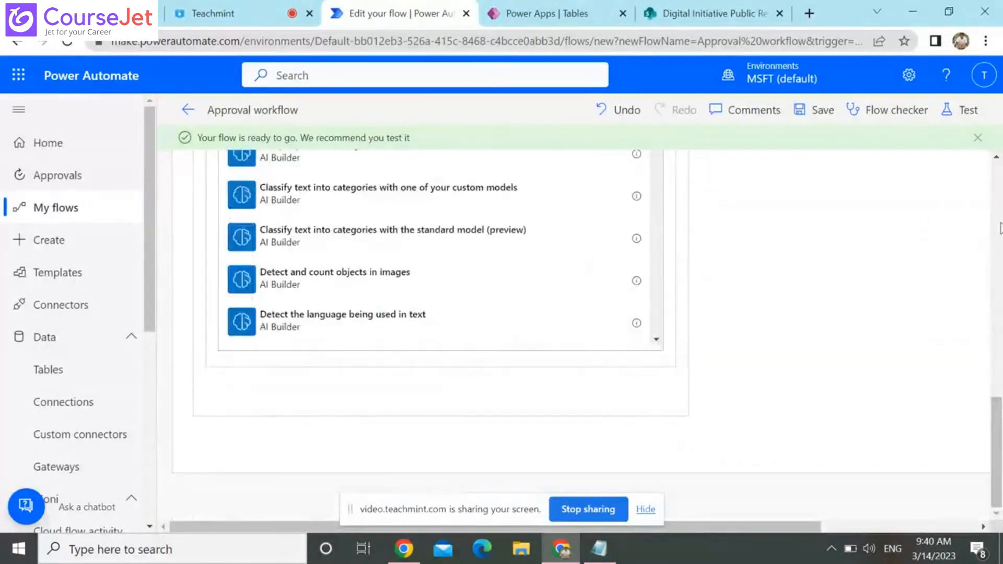
click(999, 228)
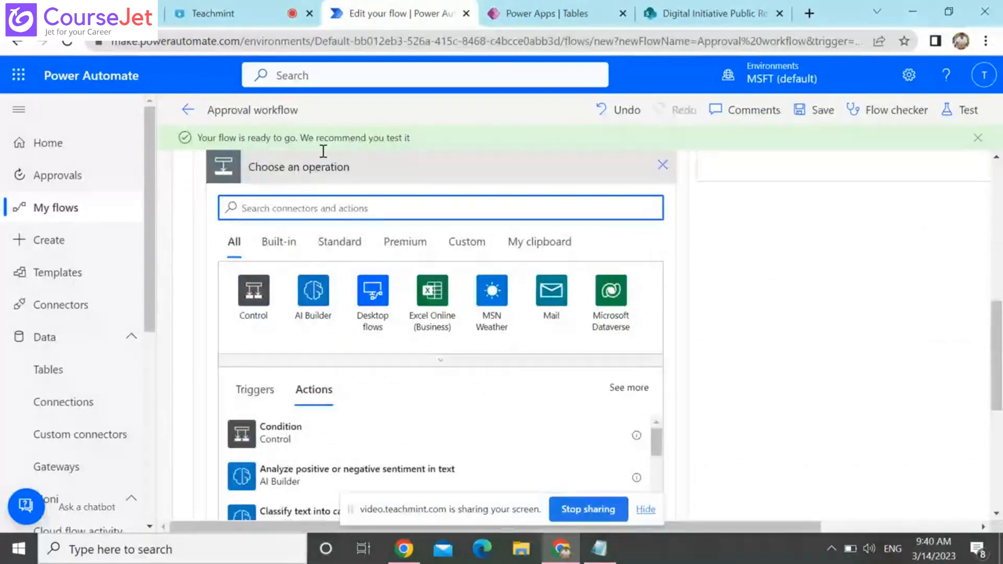
Search the available operations for "update" and look through the matching actions
text(up)
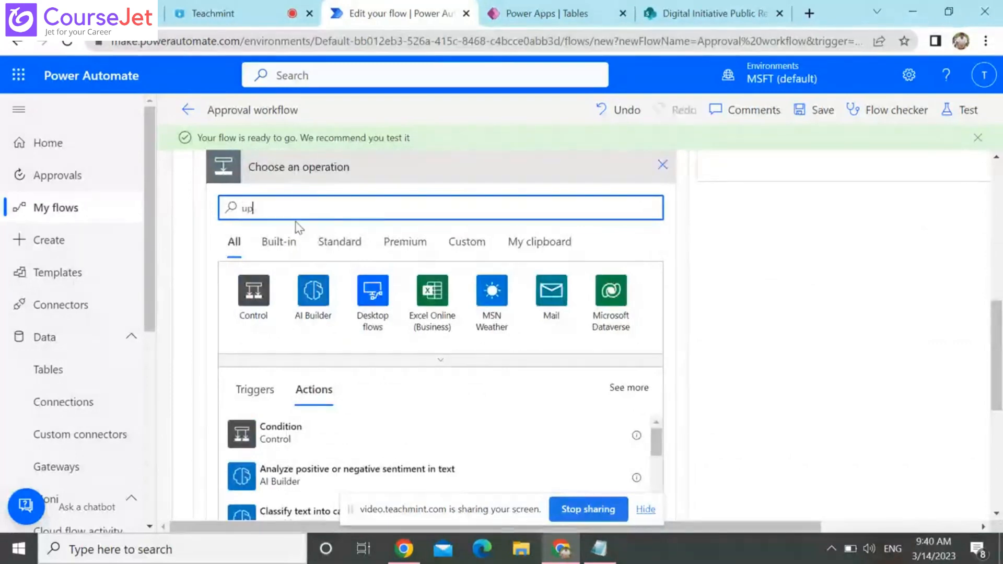
text(date)
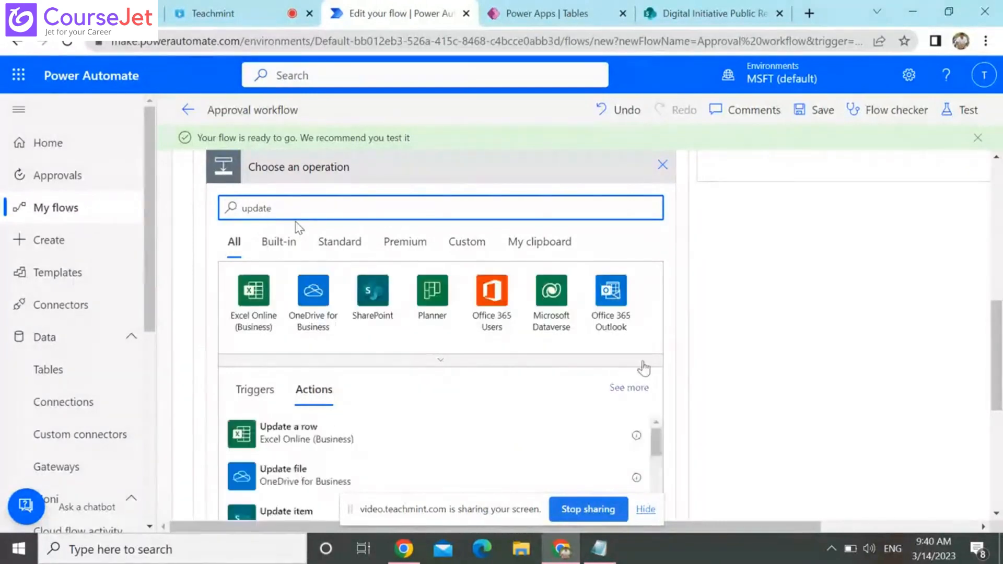
scroll(999, 522, down, 4)
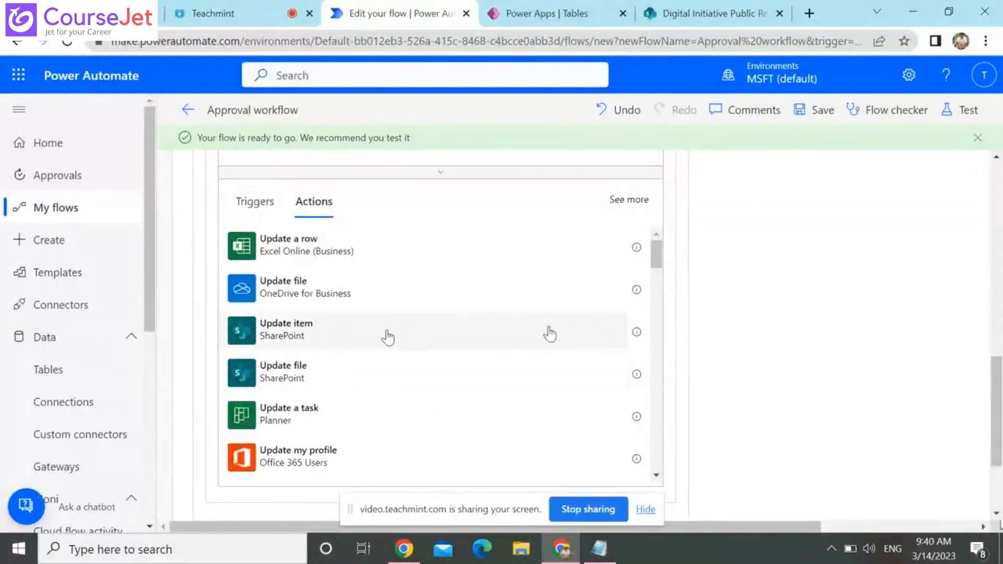
scroll(432, 401, up, 6)
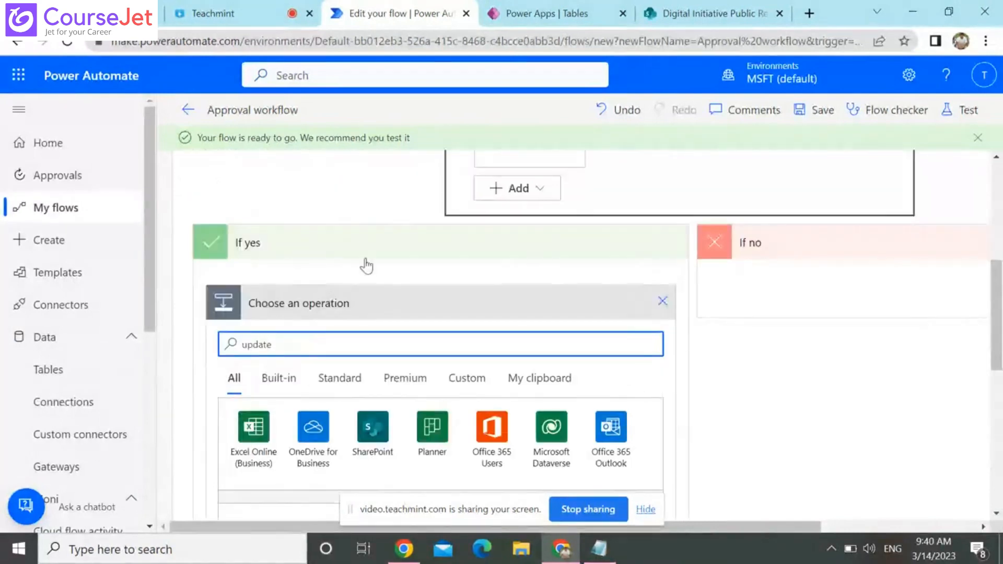
Search the operations for "create" and add the SharePoint Create item action to the If yes branch
double_click(307, 344)
text(create)
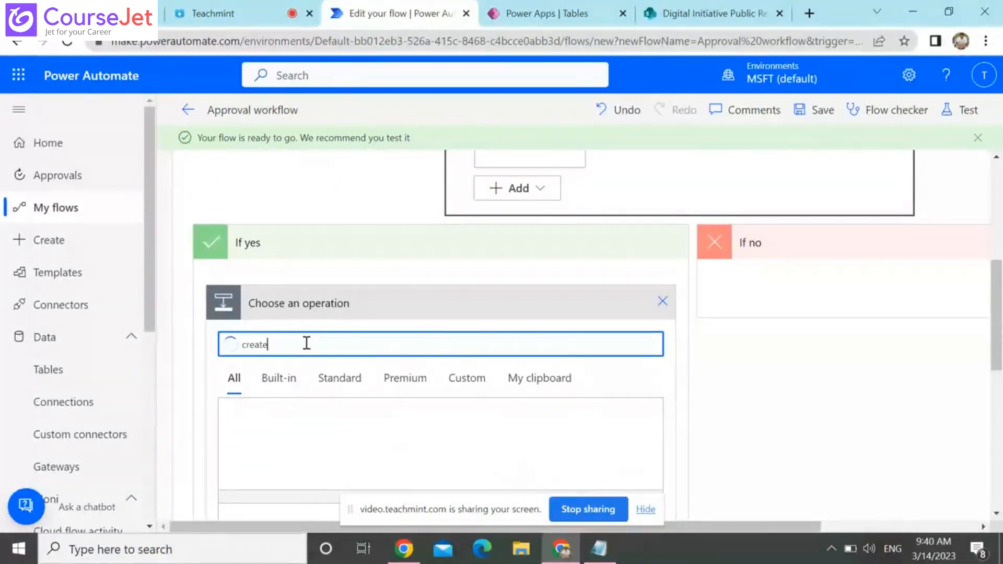
click(996, 513)
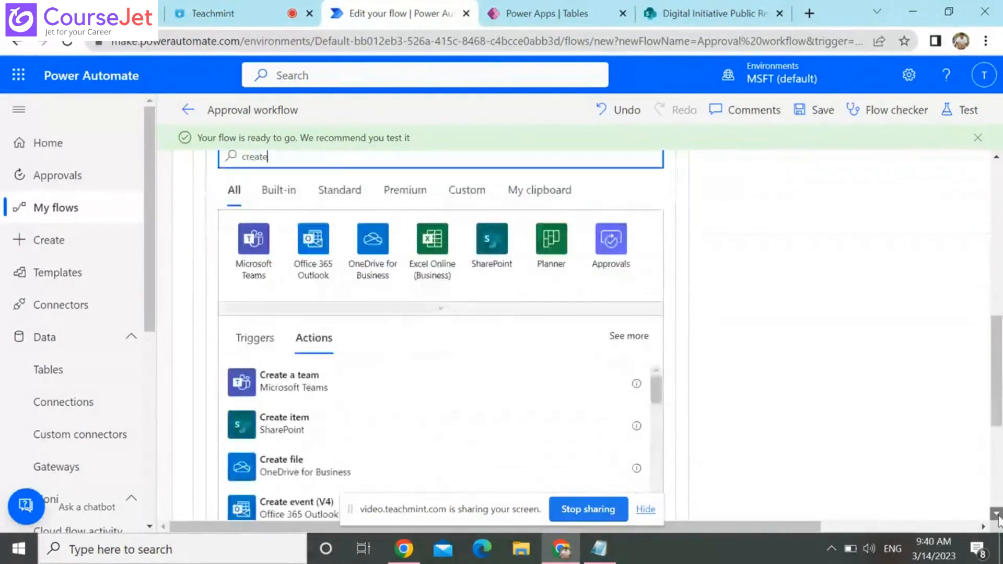
click(996, 513)
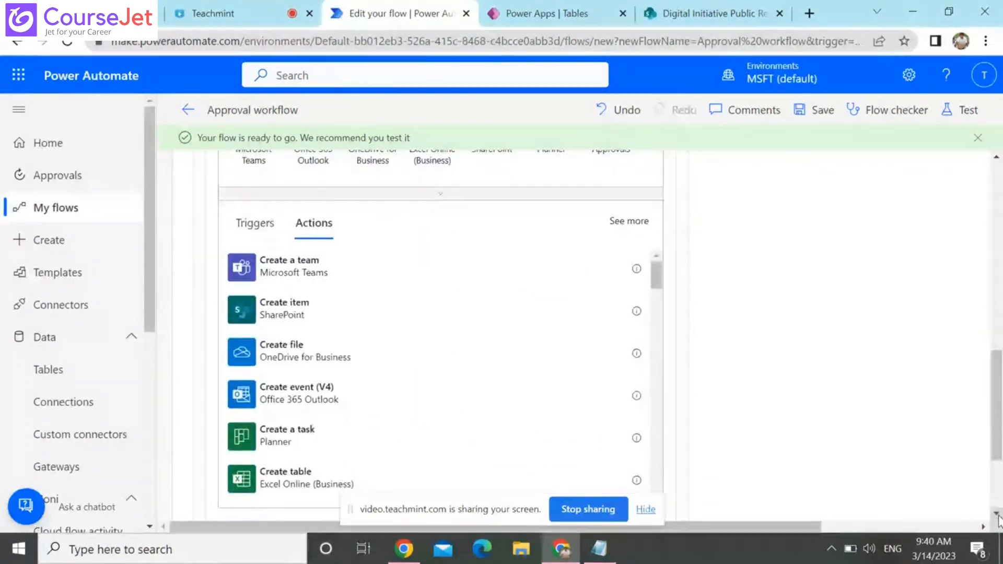
click(309, 318)
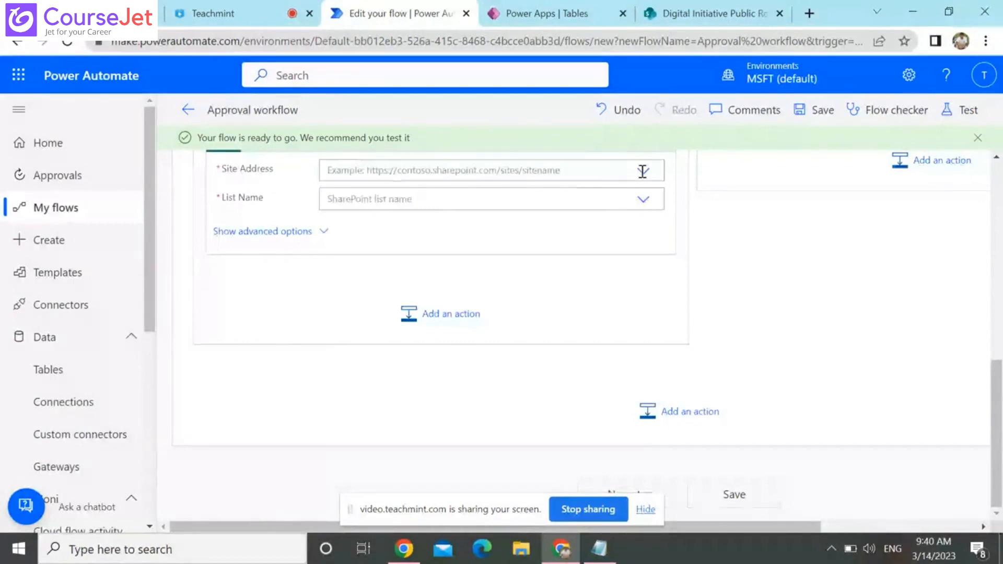
Set the Create item action's Site Address to Digital Initiative Public Relations and its List Name to TestList
click(642, 171)
click(405, 191)
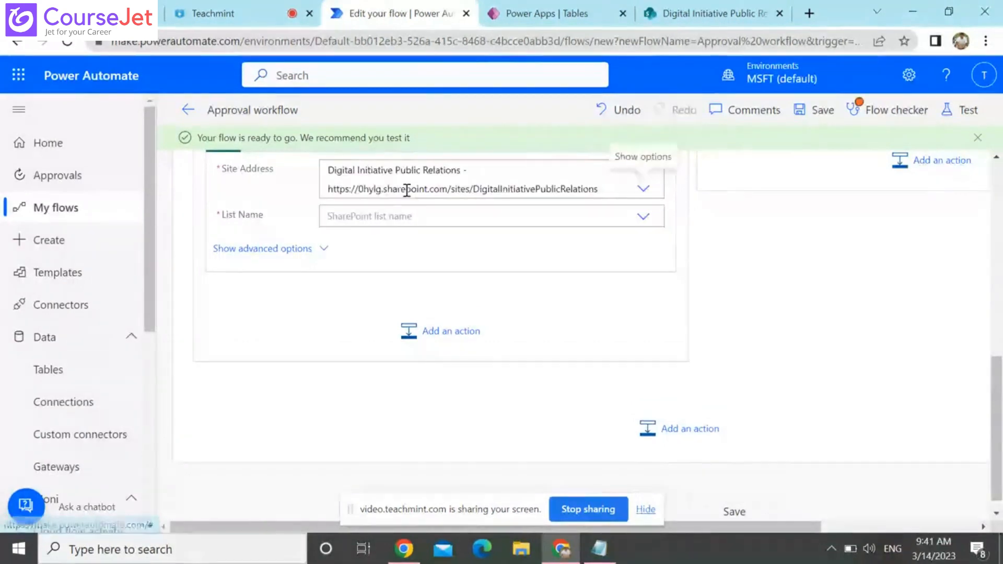
click(652, 225)
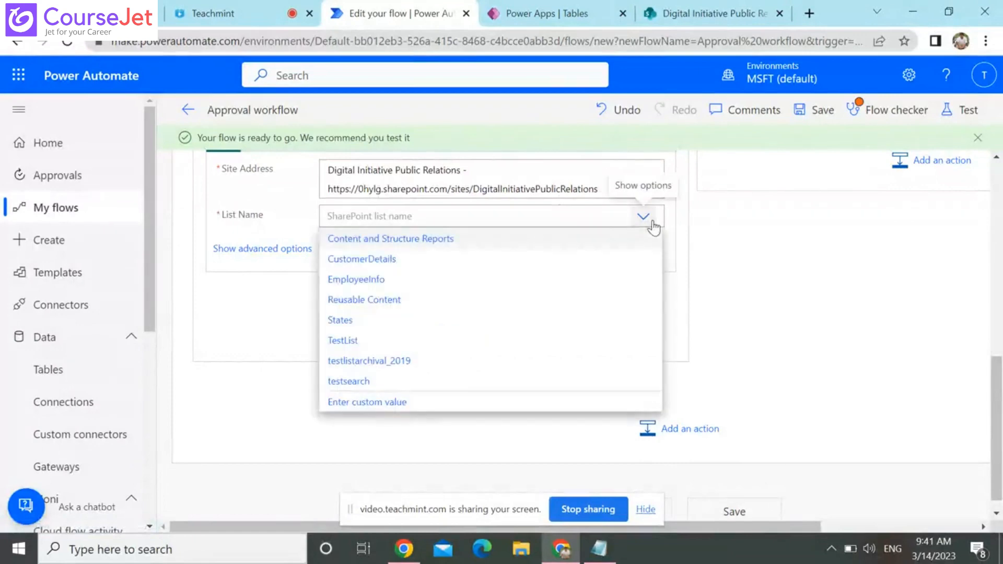
click(352, 340)
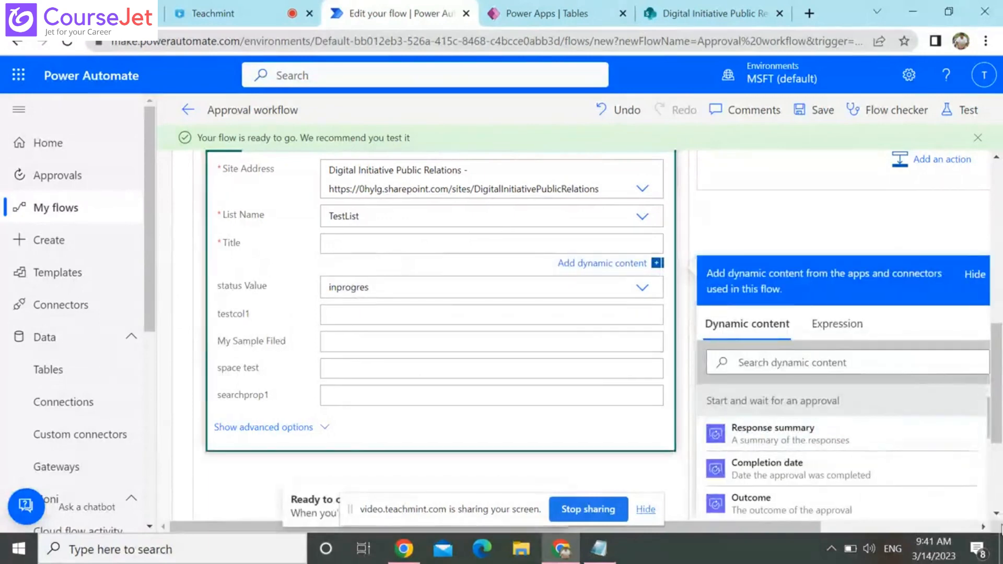
Set the Create item action's Title to the Title dynamic content from When an item is created, and collapse the action
scroll(997, 516, down, 2)
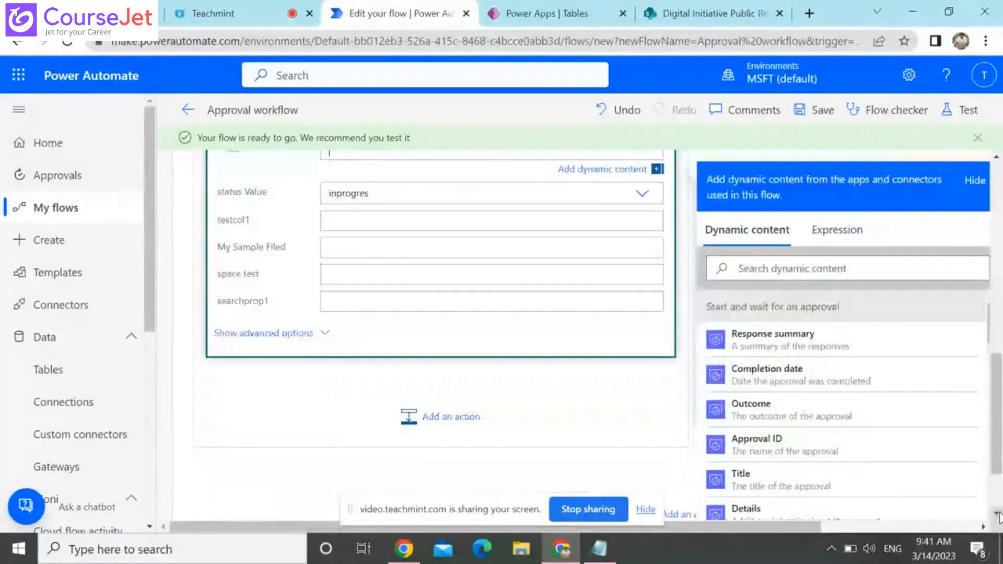
scroll(998, 518, down, 2)
scroll(998, 516, down, 1)
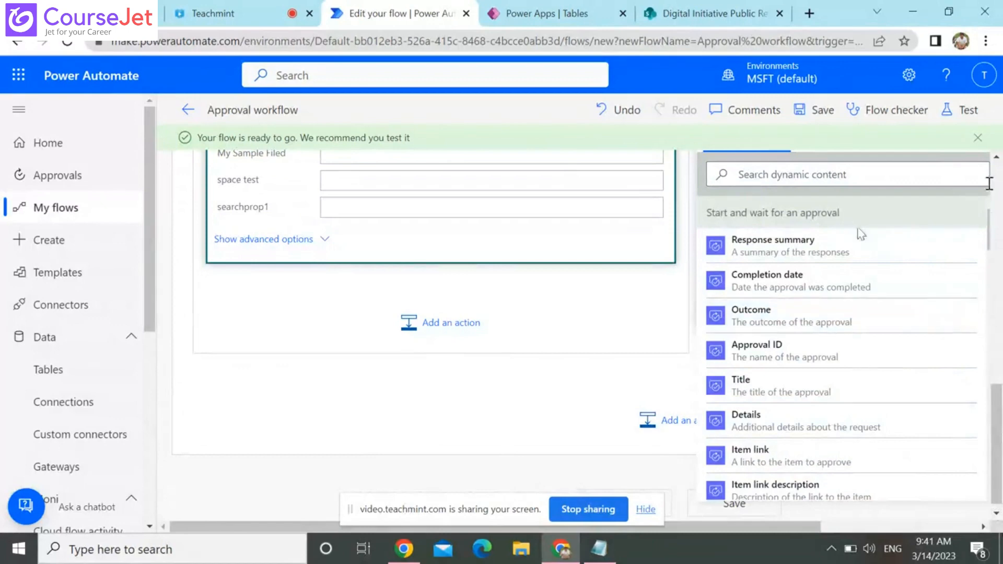
scroll(989, 209, up, 5)
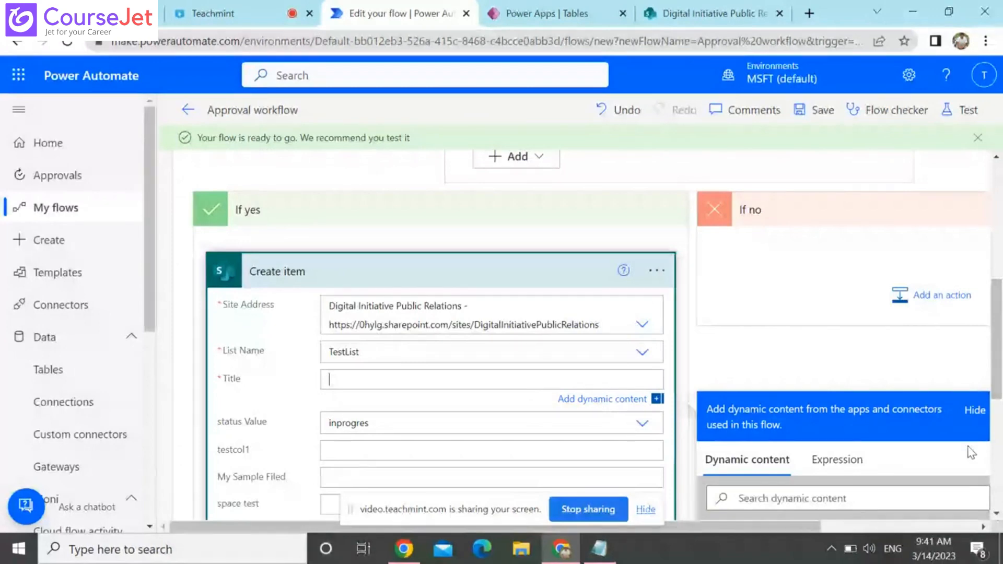
scroll(970, 452, down, 5)
scroll(990, 269, down, 3)
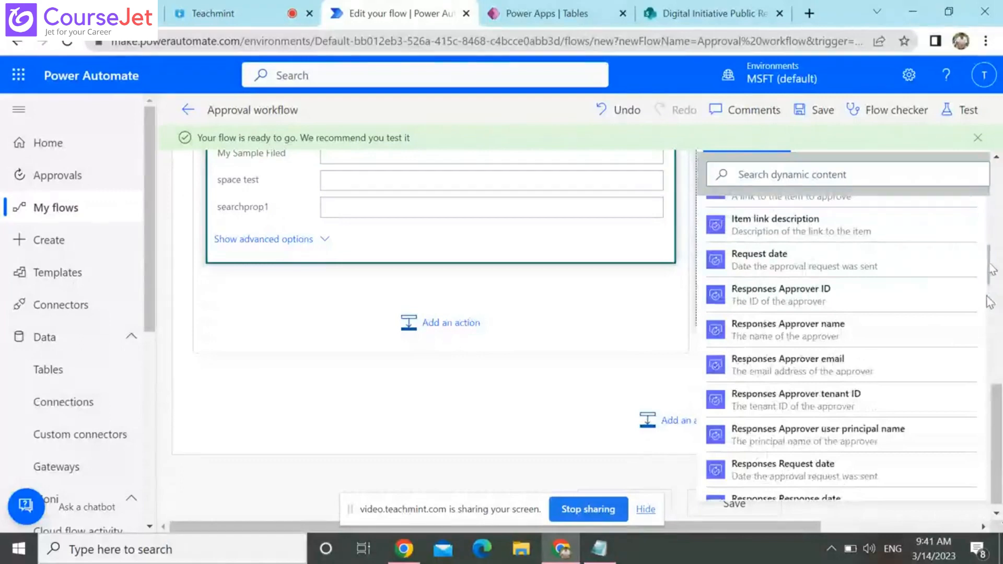
drag(990, 269, 989, 303)
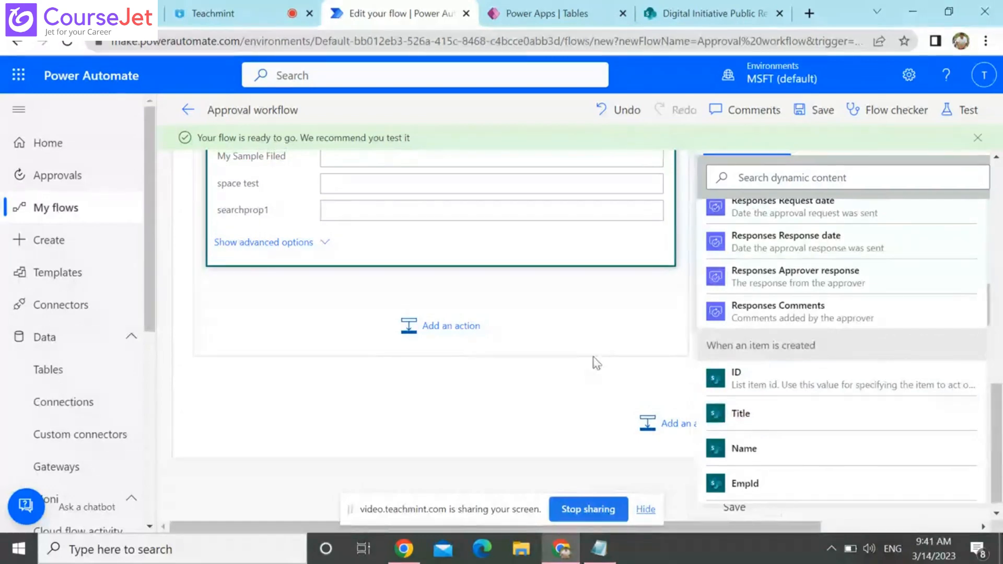
click(601, 319)
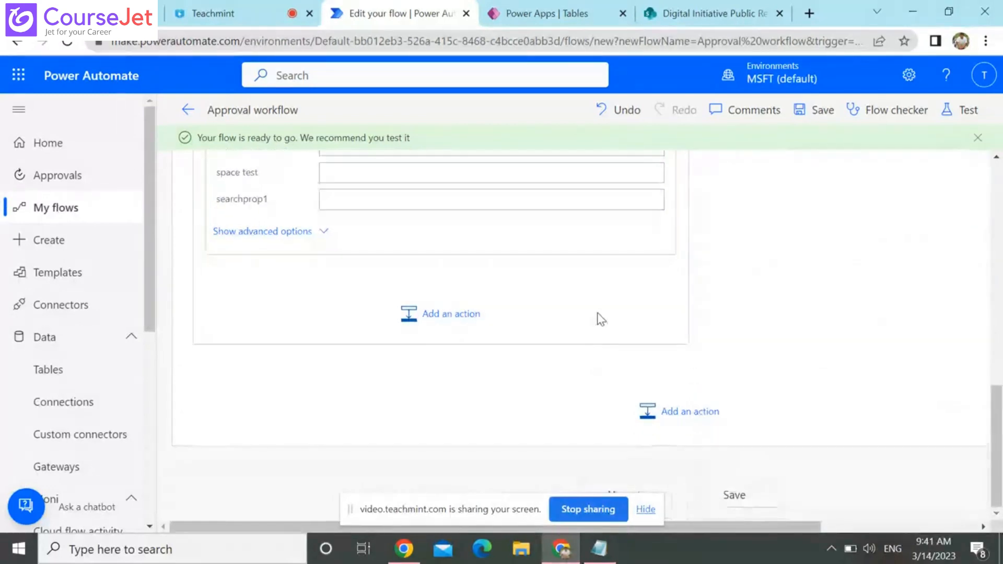
click(994, 197)
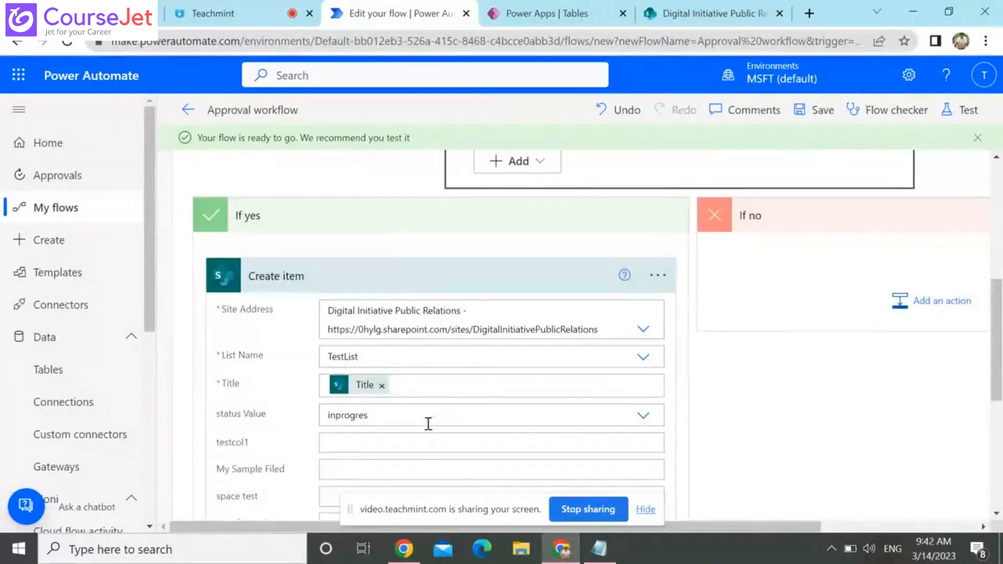
click(368, 447)
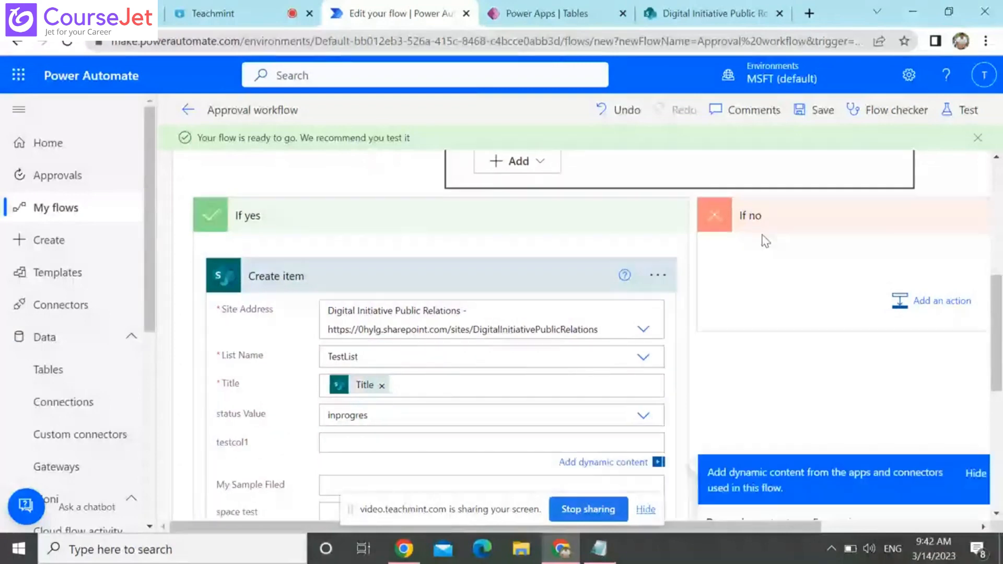
click(336, 282)
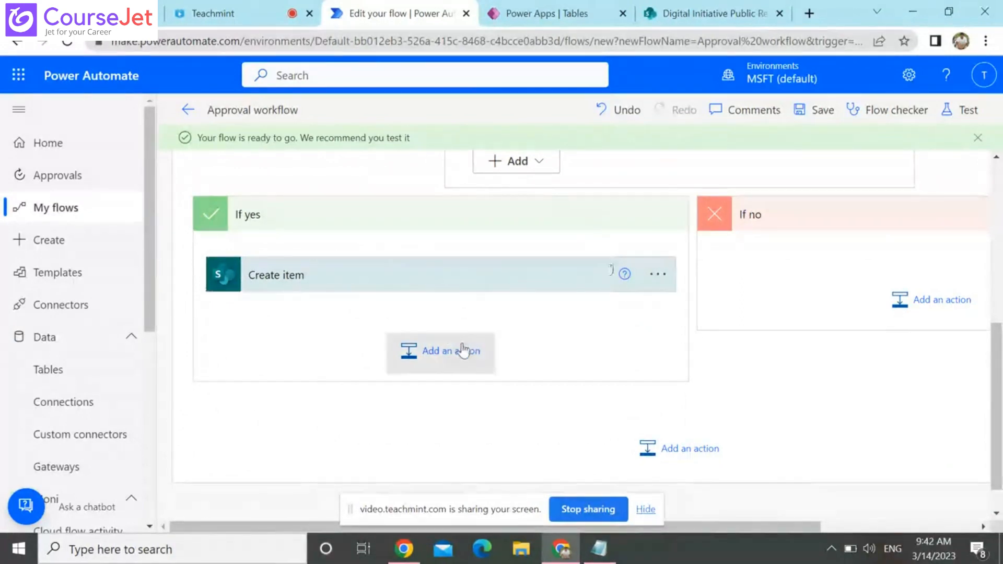
Search the operations for "send" and add the Office 365 Outlook Send an email (V2) action below Create item in the If yes branch
click(464, 350)
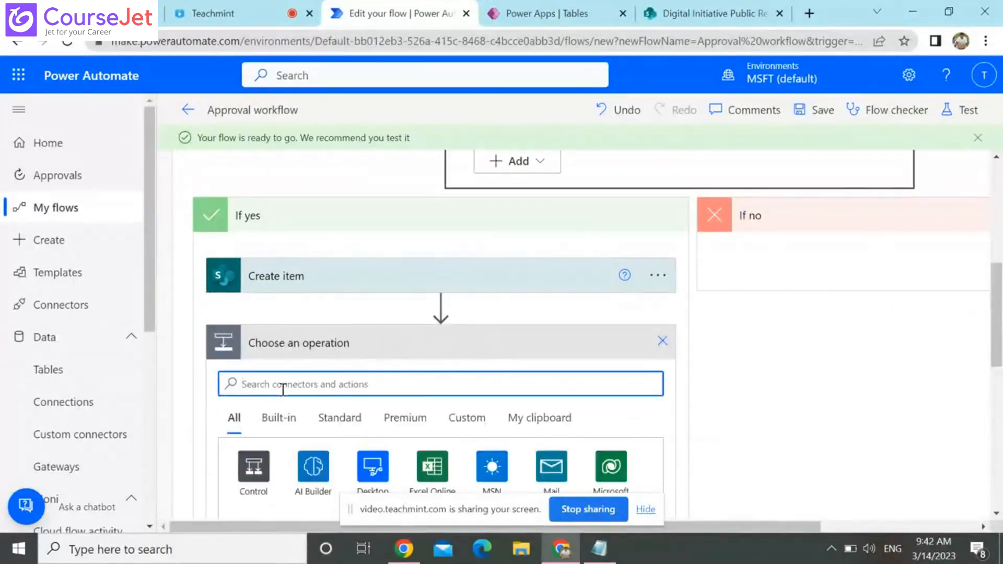
text(se)
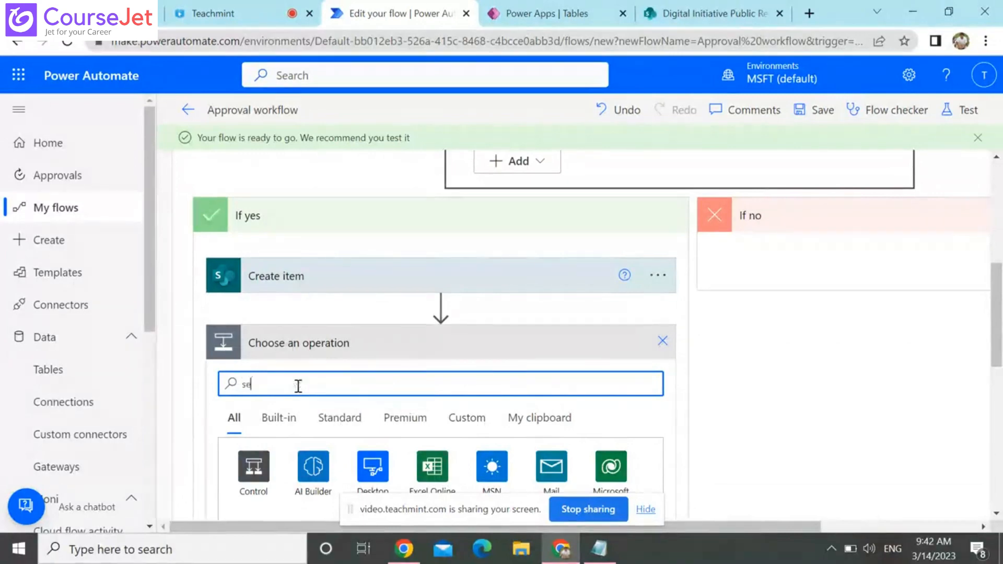
text(nd)
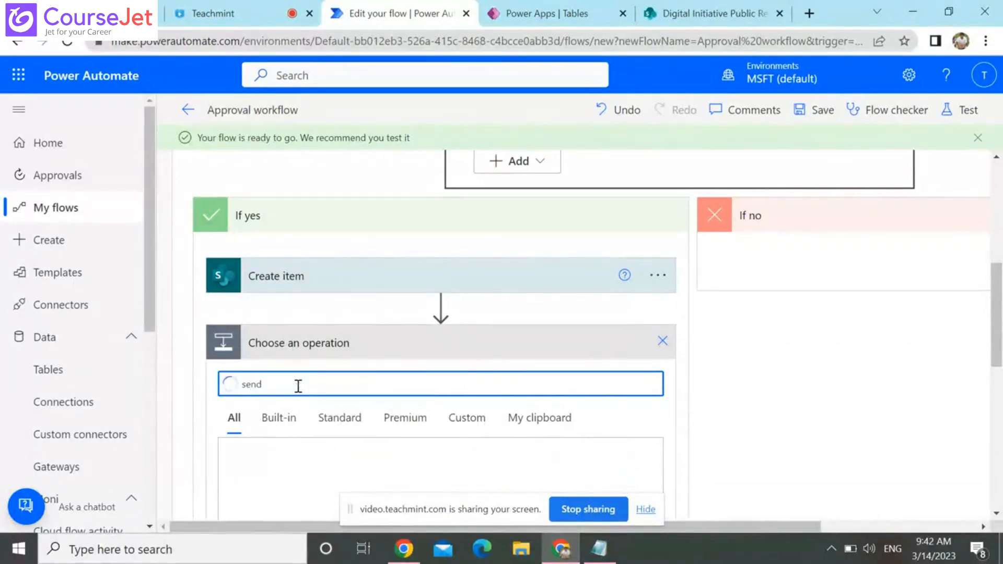
scroll(999, 482, down, 5)
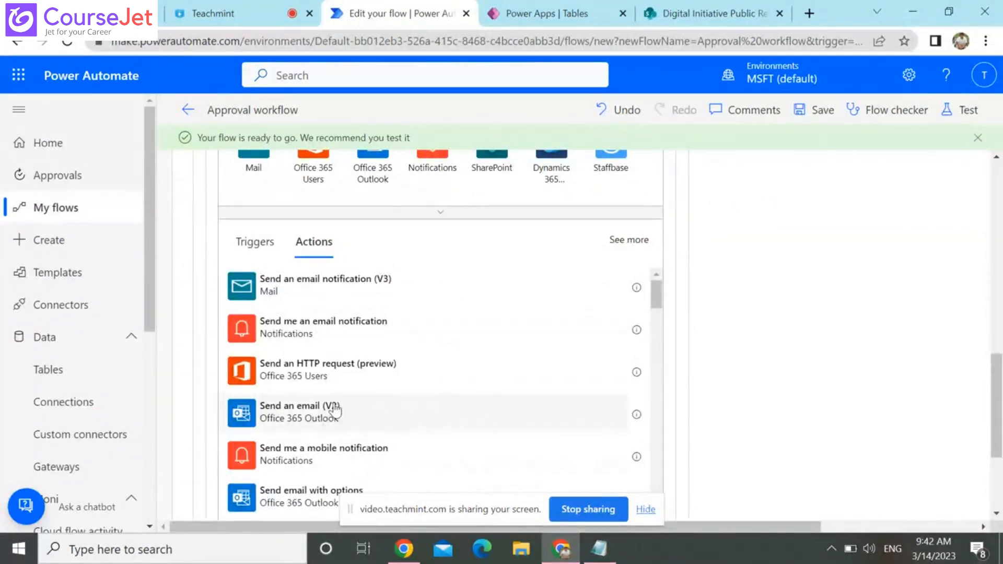
click(267, 418)
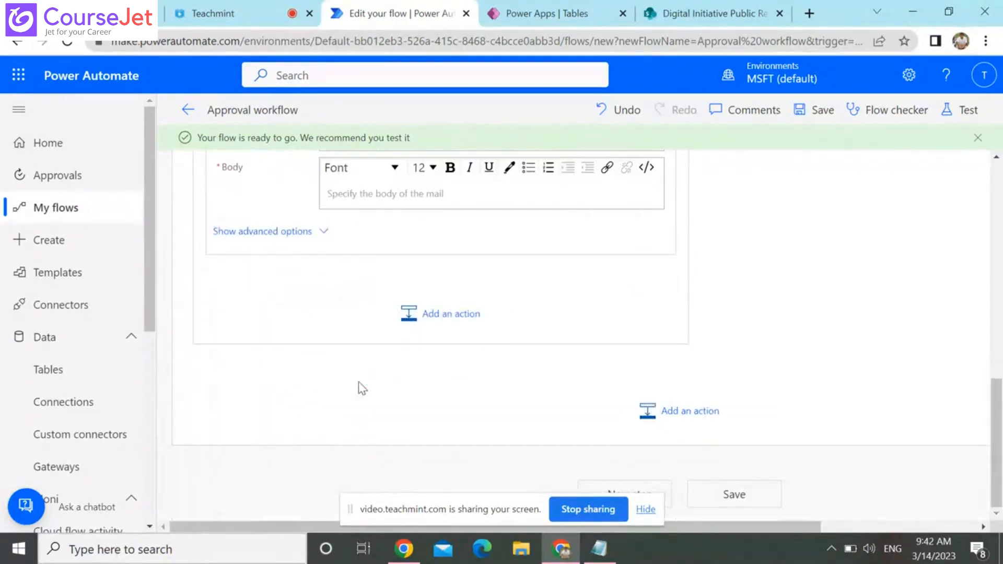
Set the If yes email's To recipient to the suggested test1 account
click(997, 178)
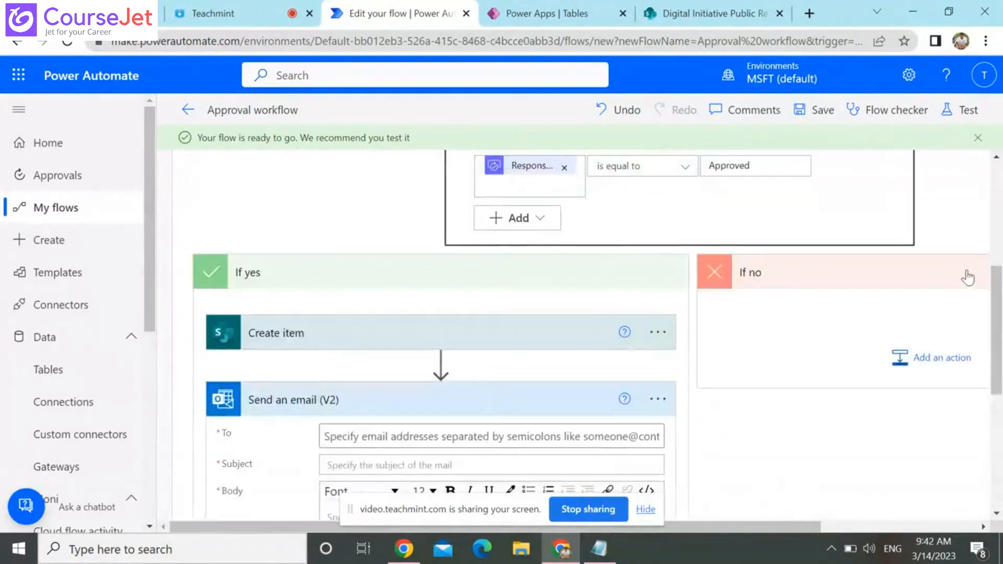
click(997, 515)
scroll(996, 515, down, 3)
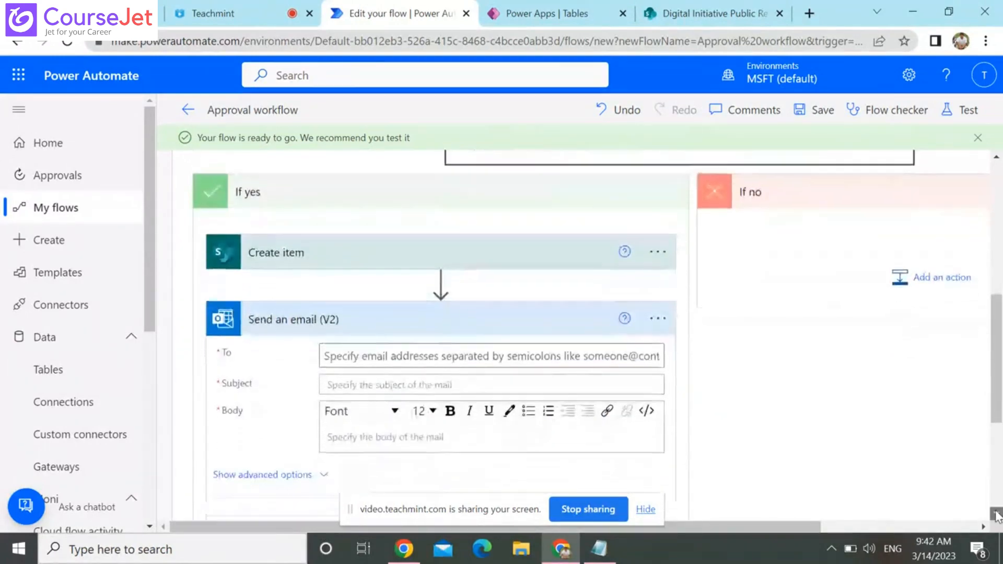
click(997, 515)
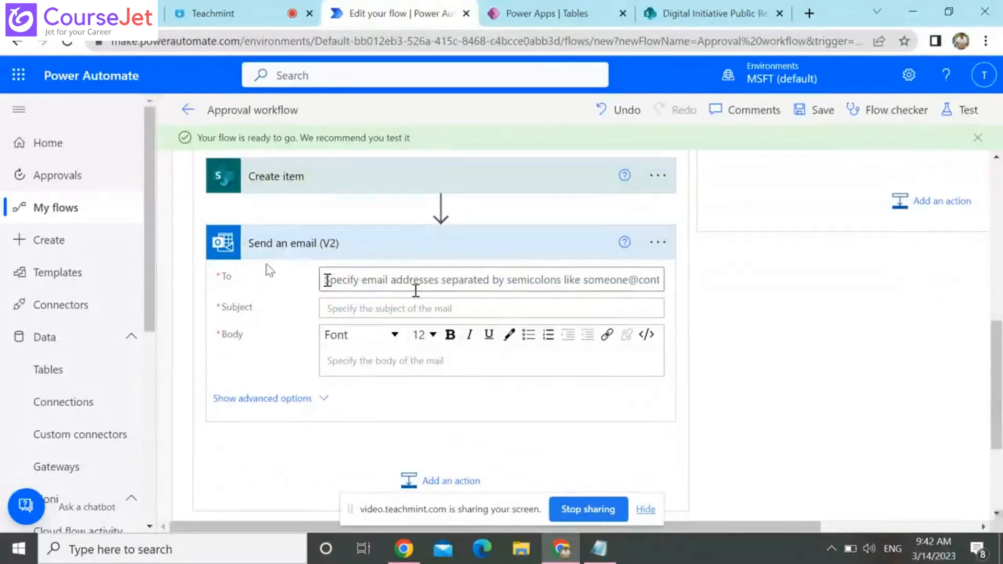
click(415, 291)
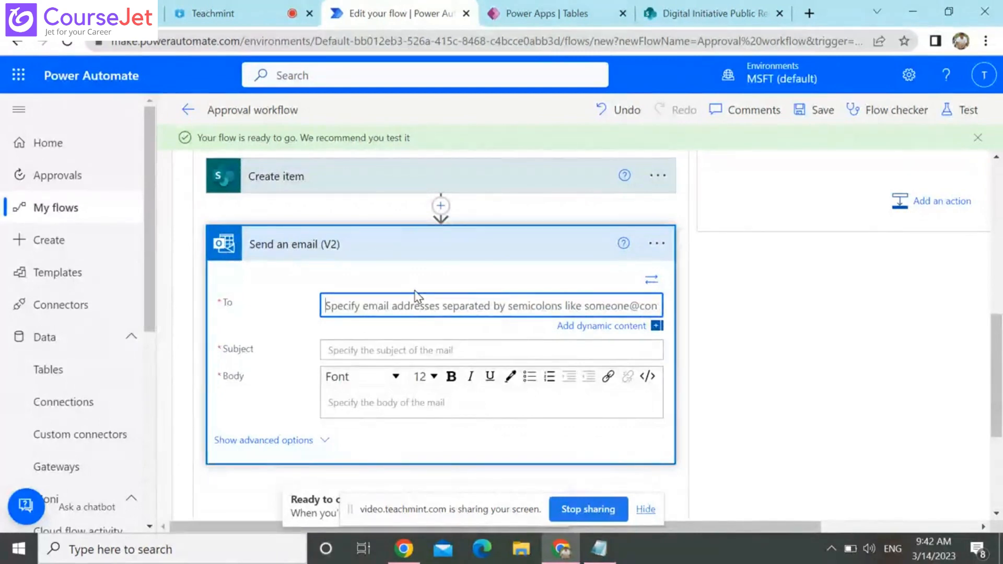
text(sr)
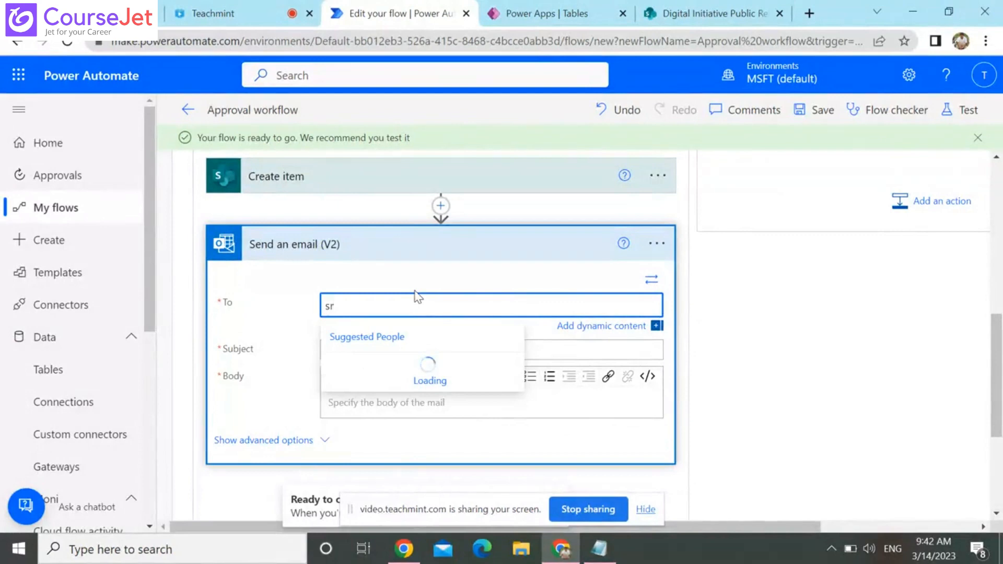
key(BackSpace)
key(BackSpace)
text(test1)
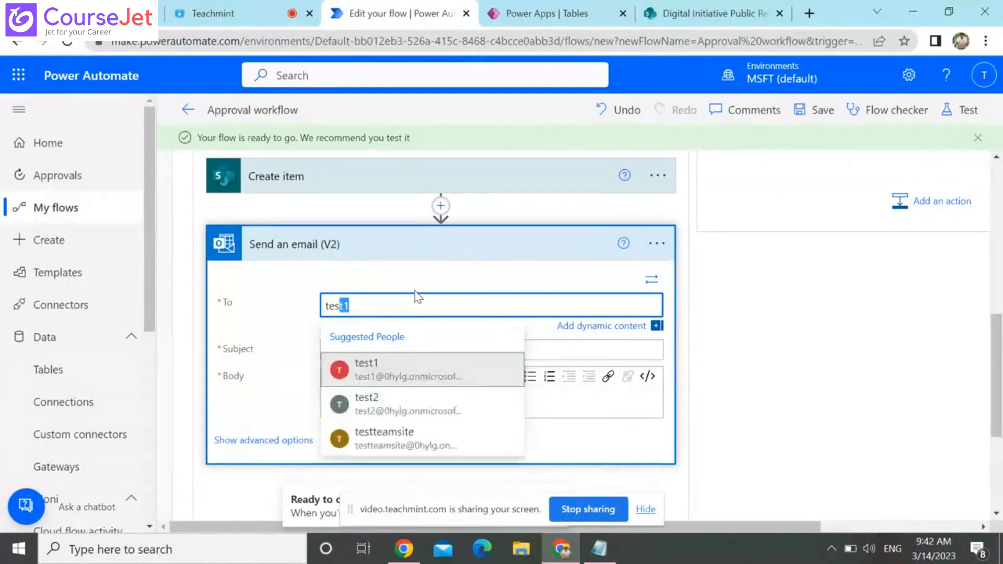
key(Return)
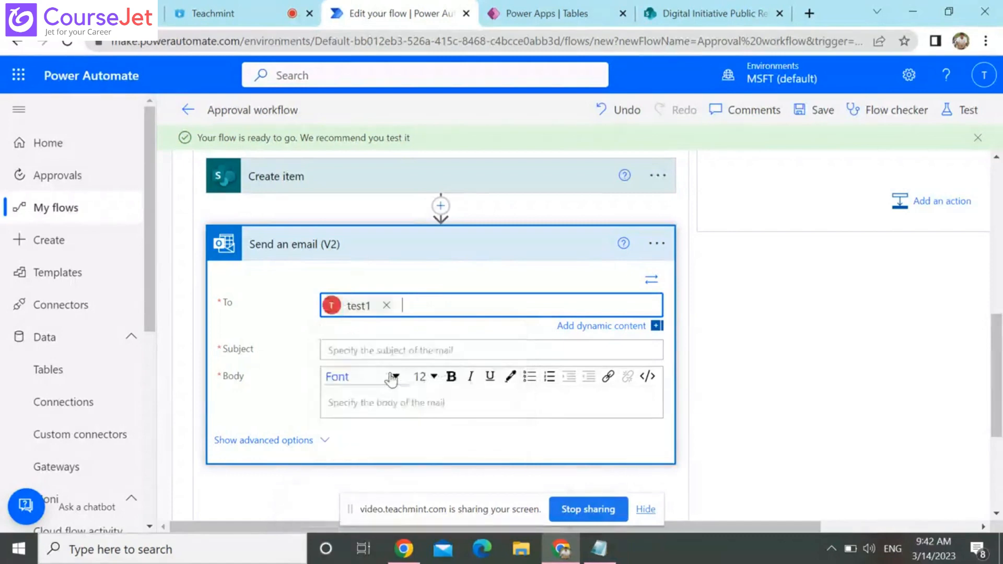
Give the If yes email the subject "Item - Approved" and the body "Approved."
click(417, 347)
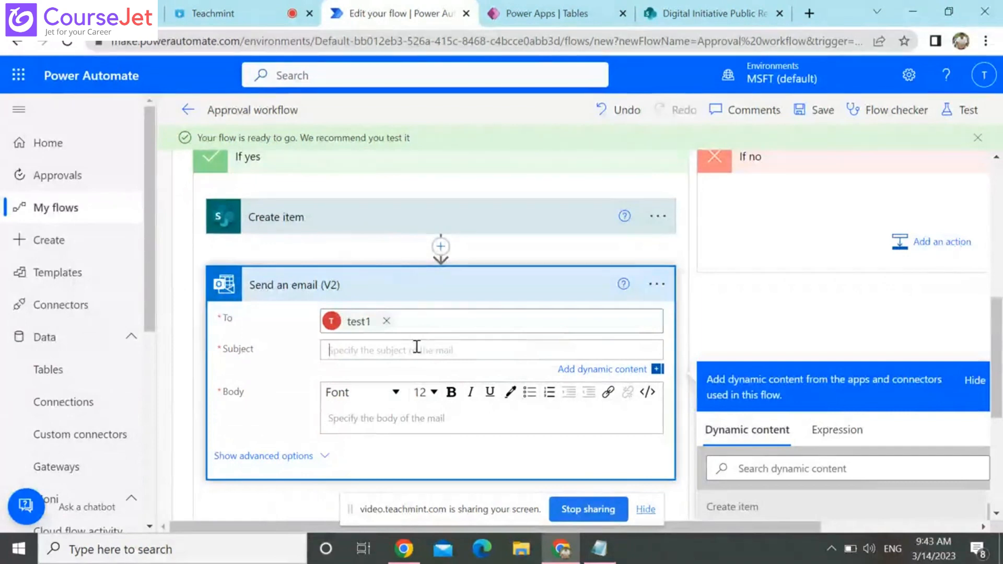
text(Item 0)
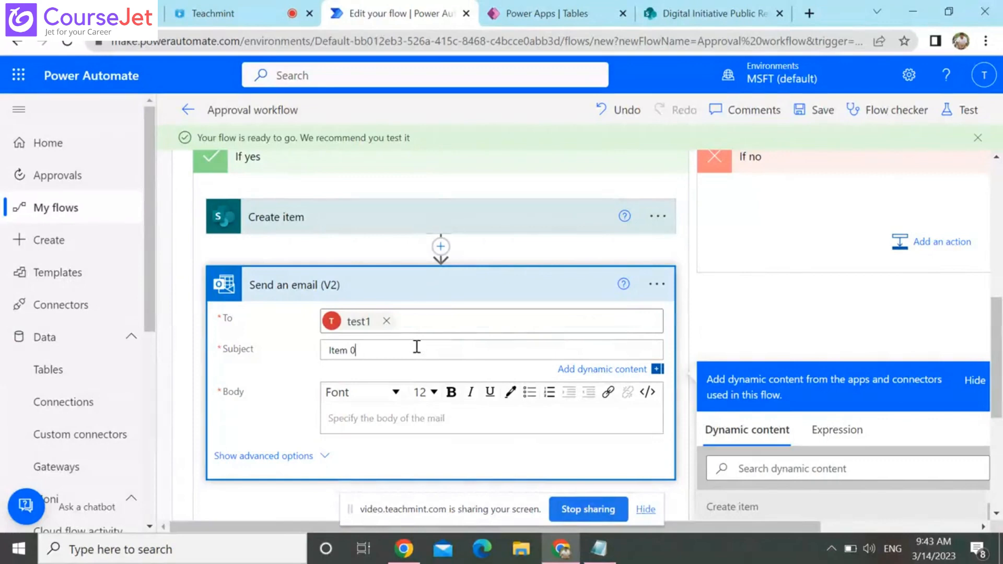
key(BackSpace)
text(- Approved)
click(396, 426)
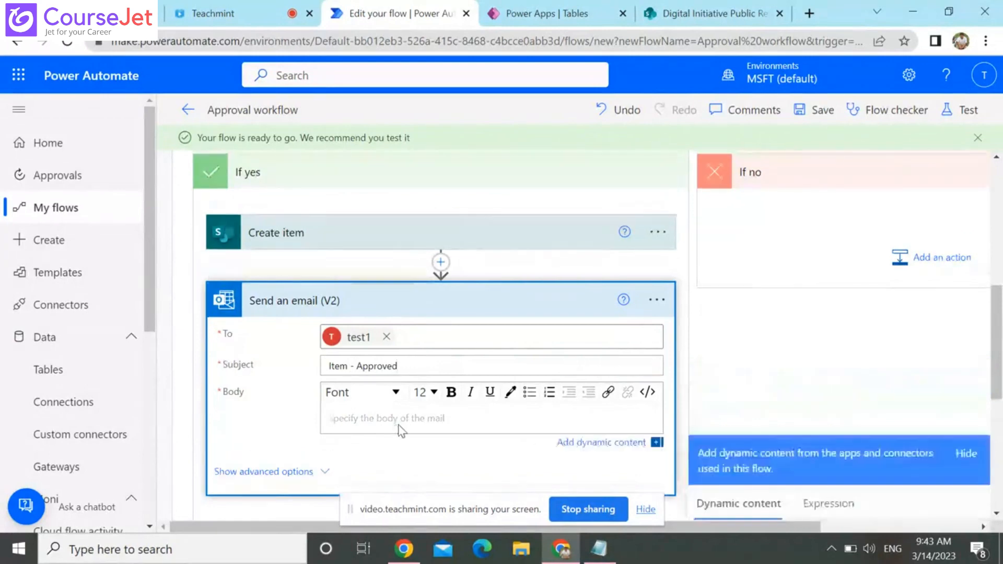
text(A)
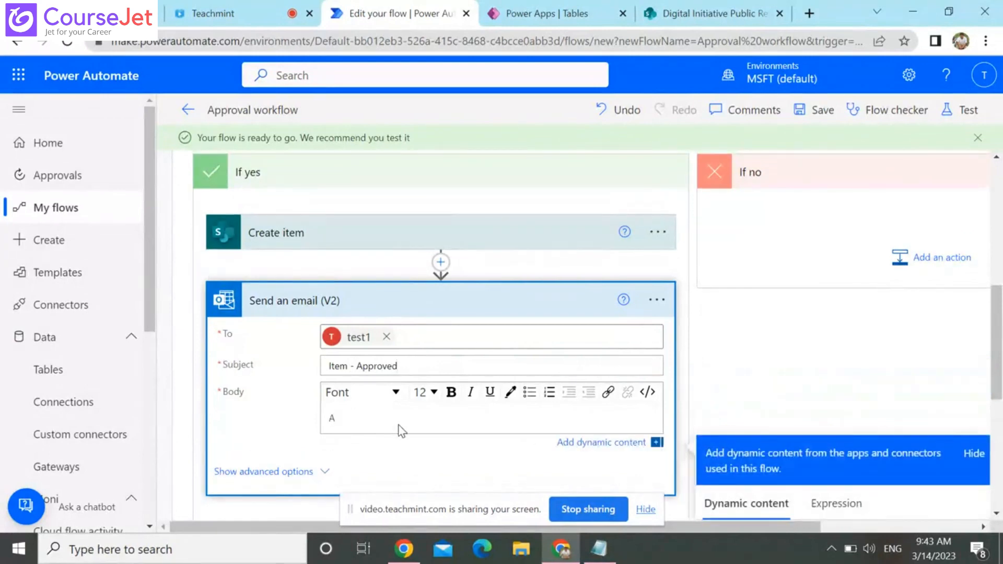
text(pproved.)
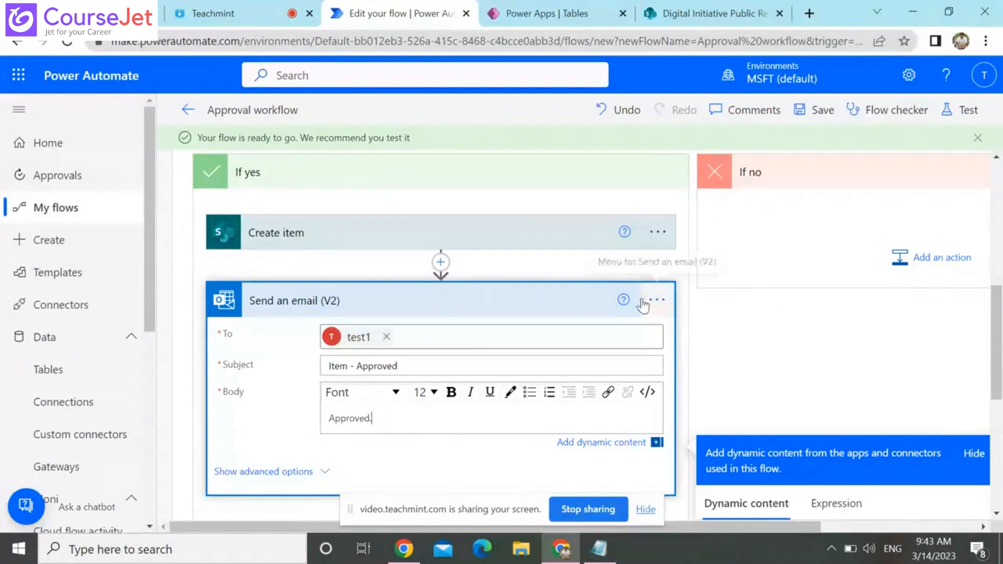
Search the operations for "send" and add the Office 365 Outlook Send an email (V2) action to the If no branch
click(948, 276)
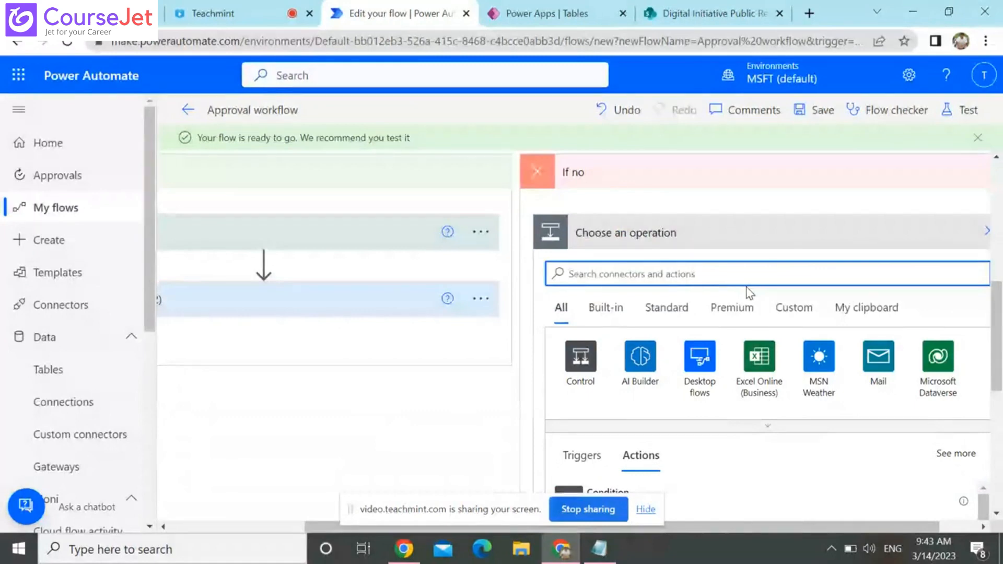
text(esnd)
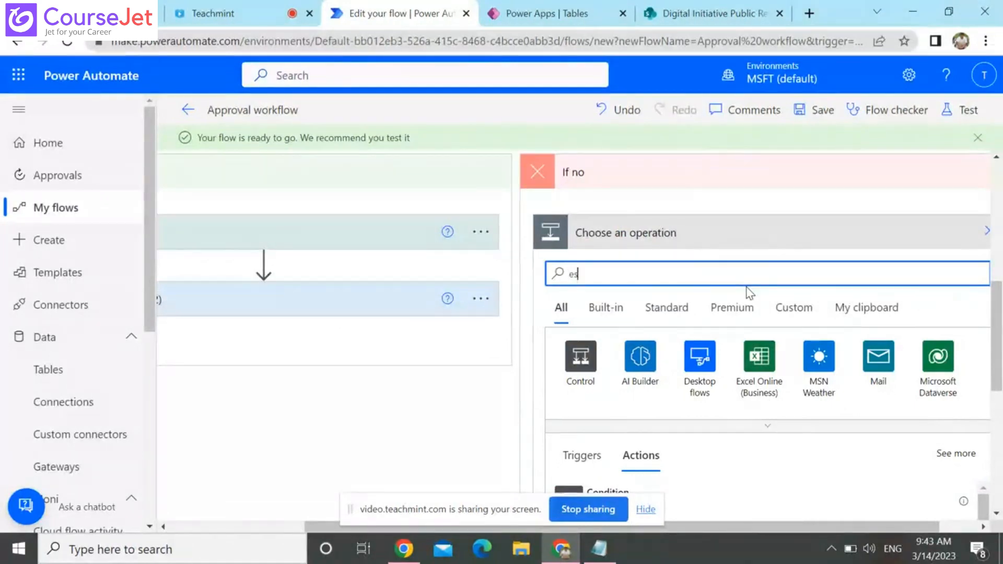
key(BackSpace)
key(BackSpace)
key(BackSpace)
key(BackSpace)
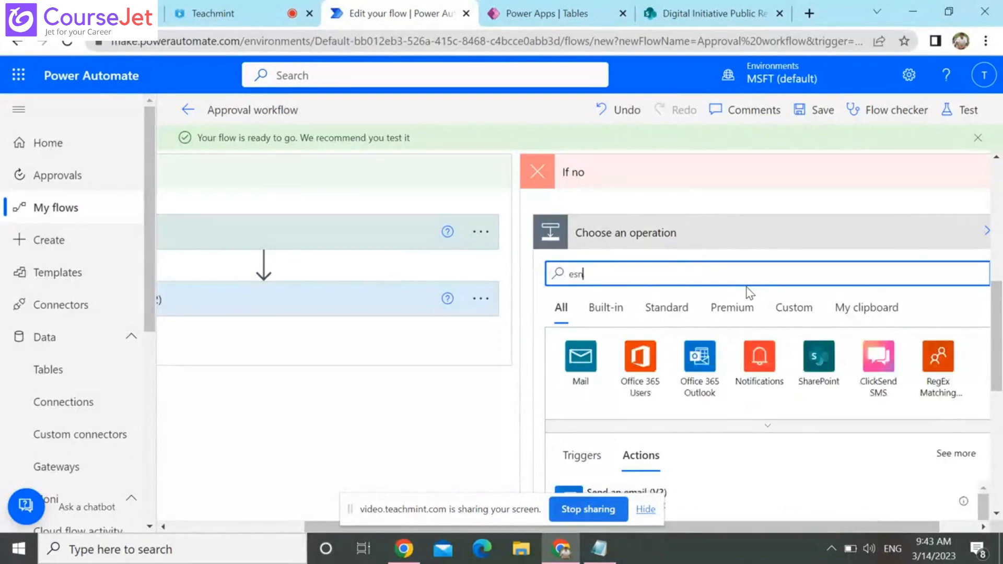
text(se)
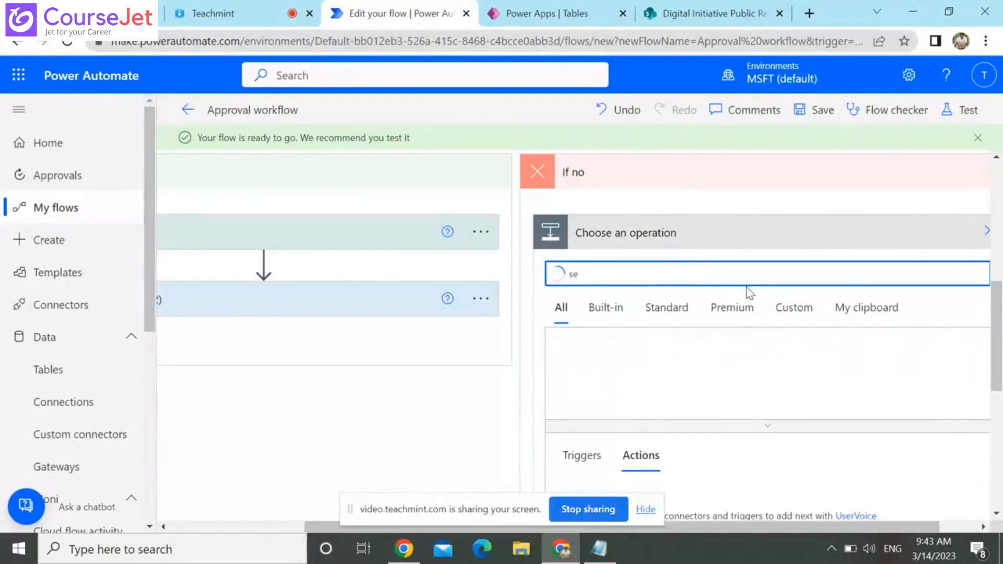
text(nd)
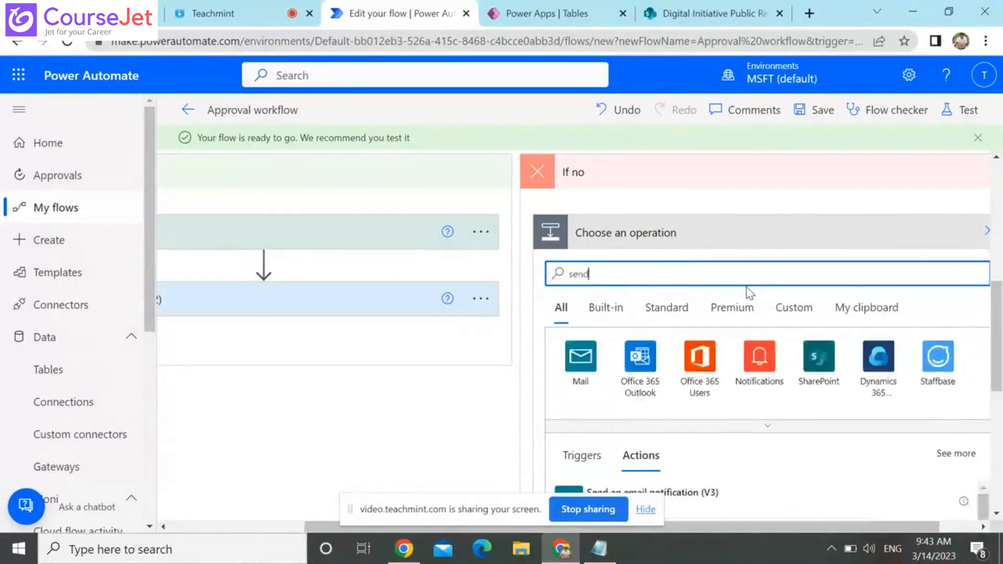
click(659, 360)
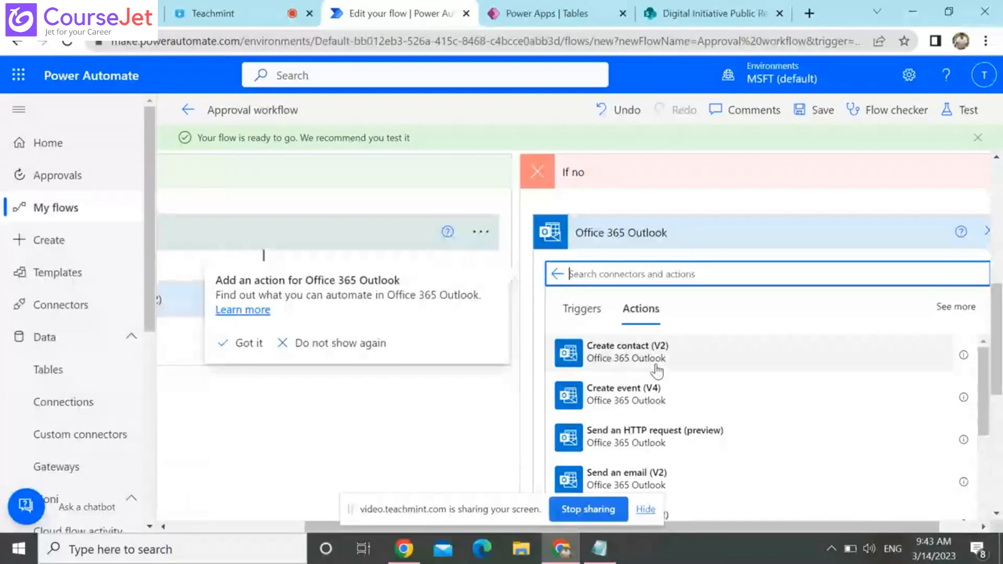
click(717, 481)
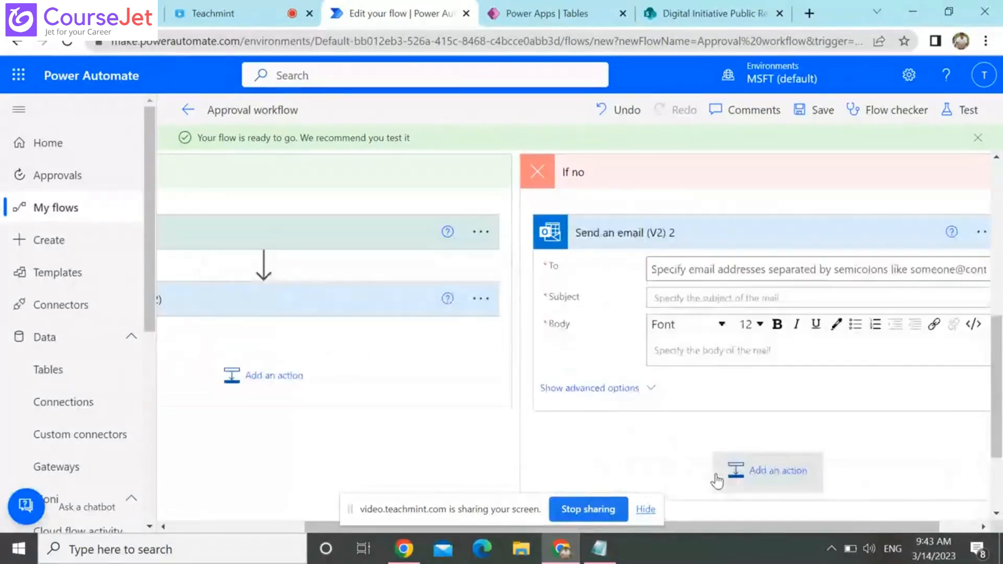
Set the If no email's To recipients to the suggested colleague matching "he" who has an onmicrosoft address and the test1 account
click(709, 272)
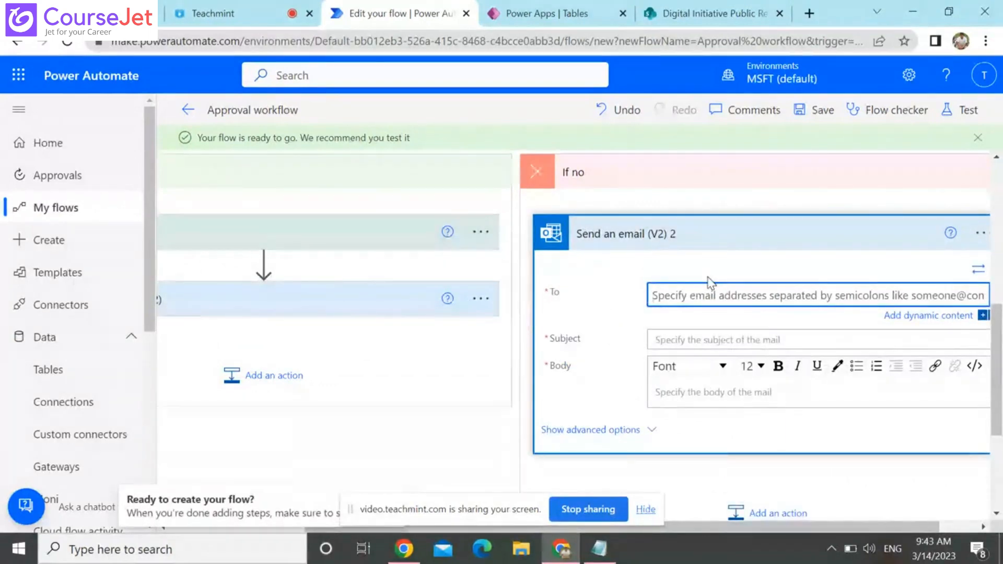
text(he)
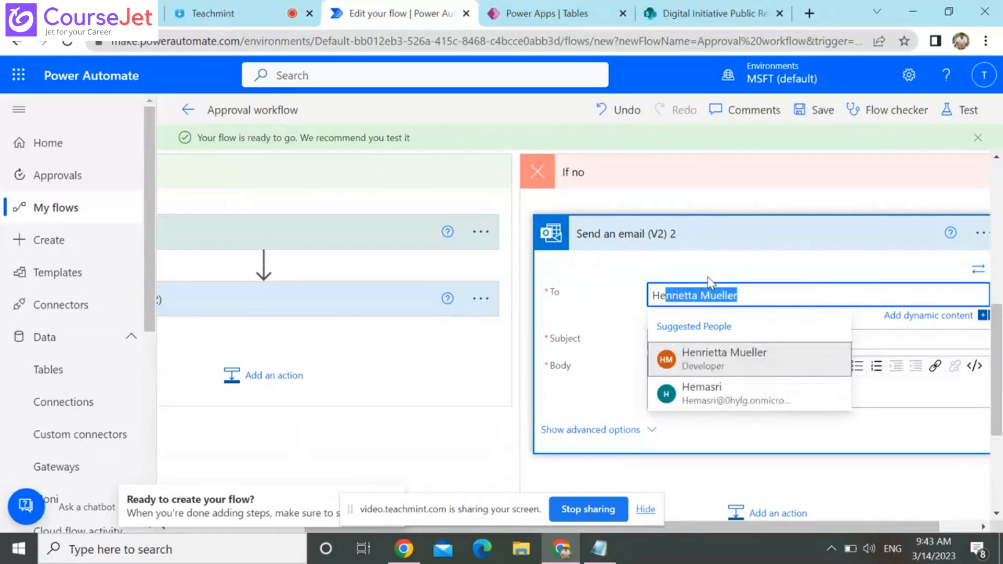
click(721, 390)
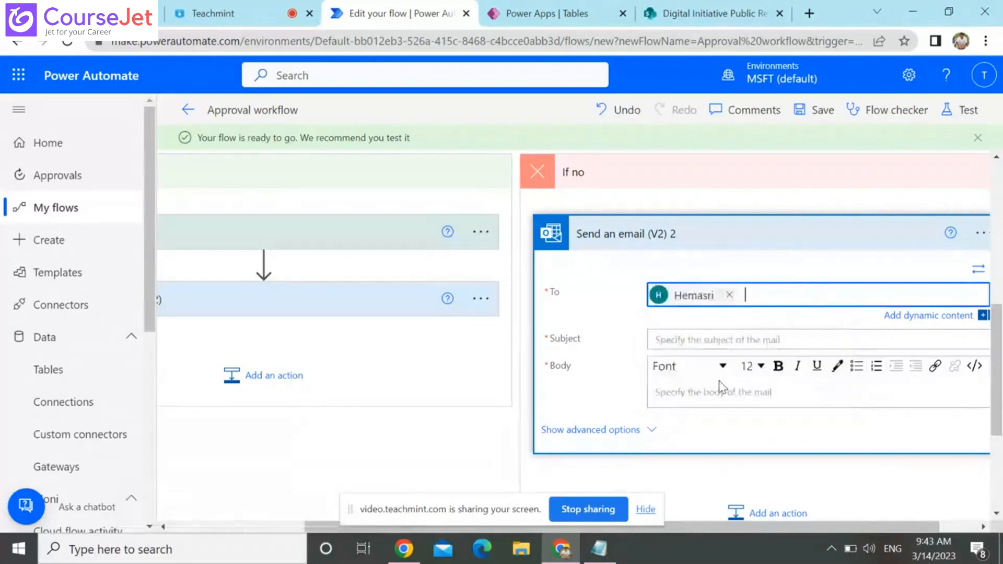
text(test1)
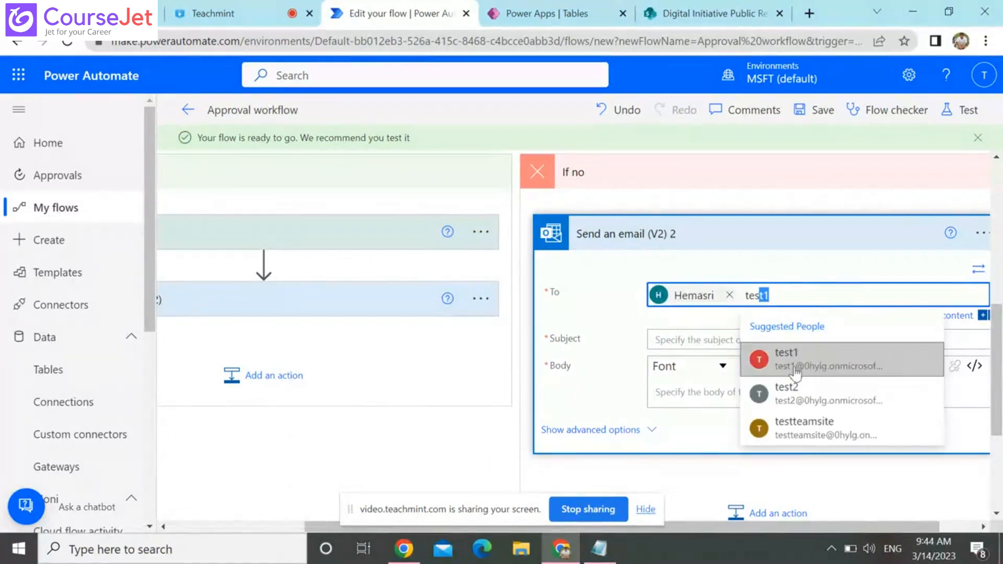
click(795, 369)
Give the If no email the subject "Rejected" and the body "Rejected"
click(696, 339)
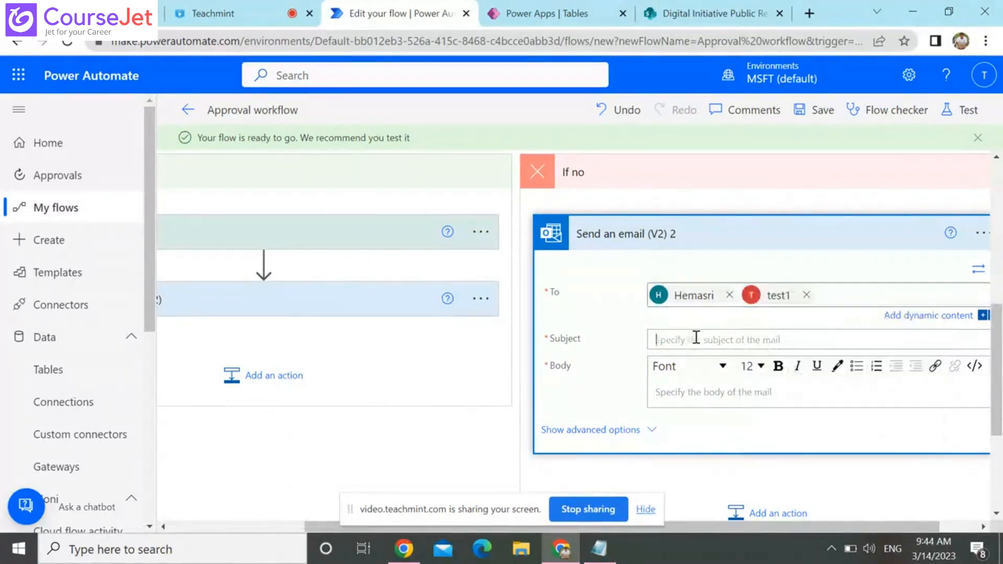
text(Re)
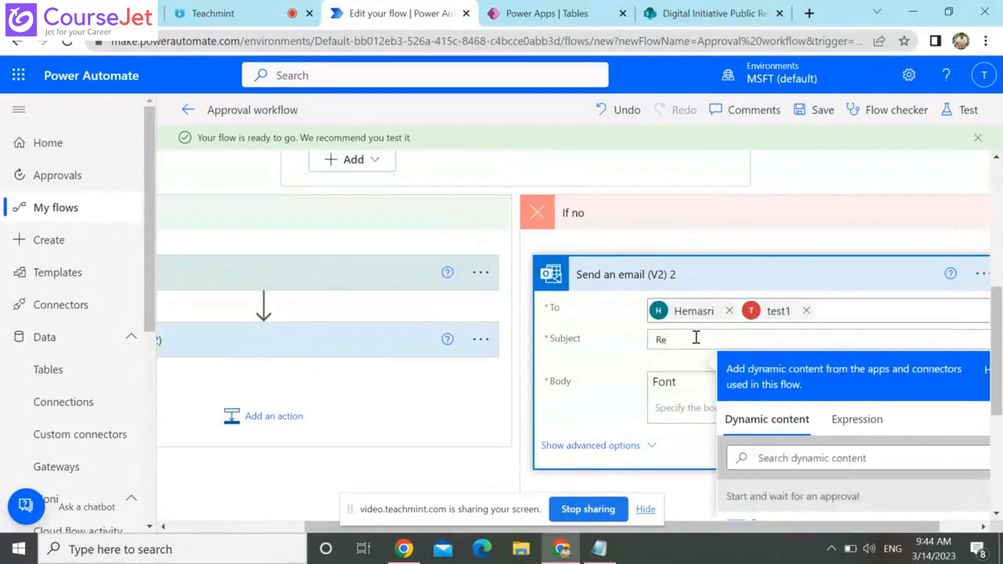
text(jecte)
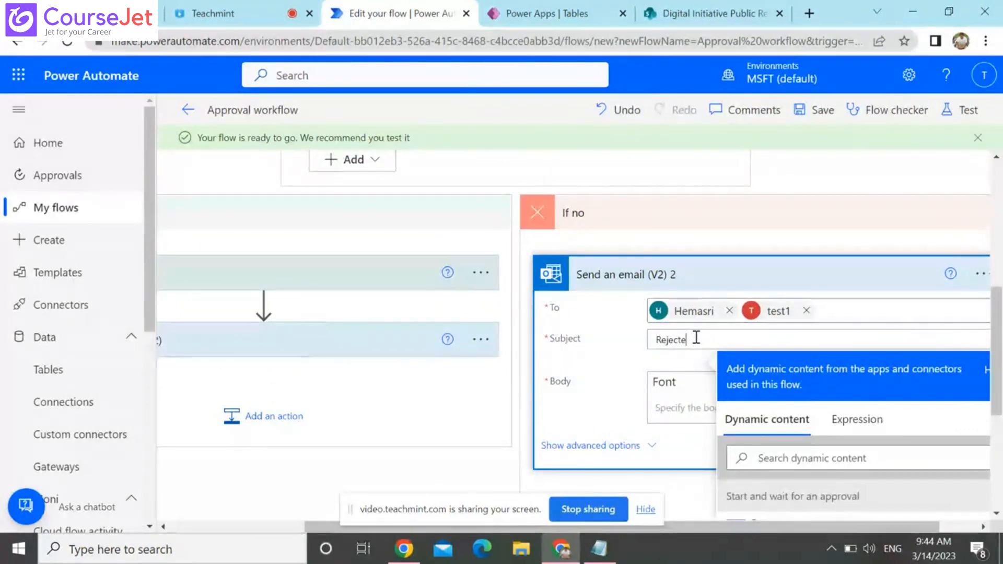
text(d)
click(679, 406)
text(Rejected)
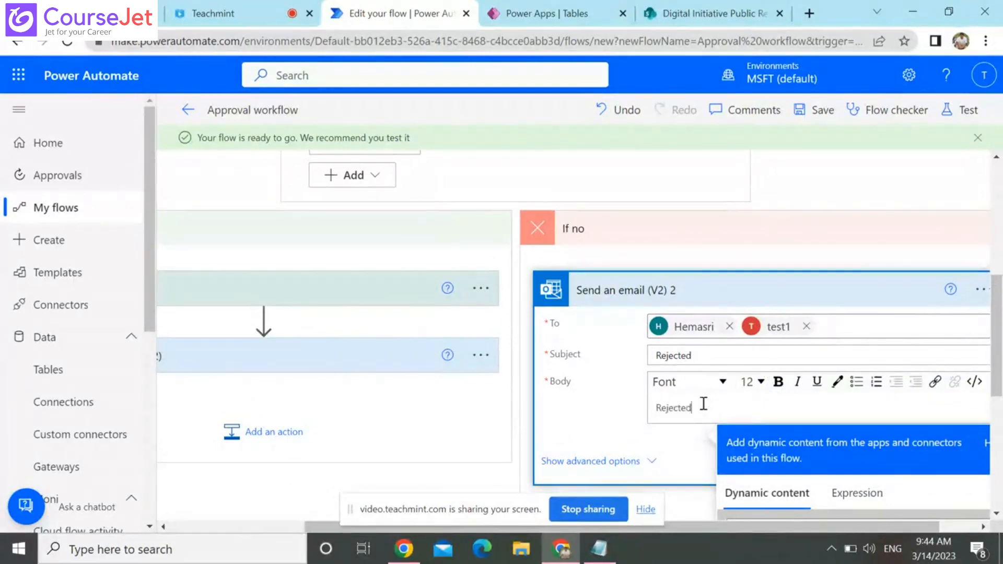
click(916, 201)
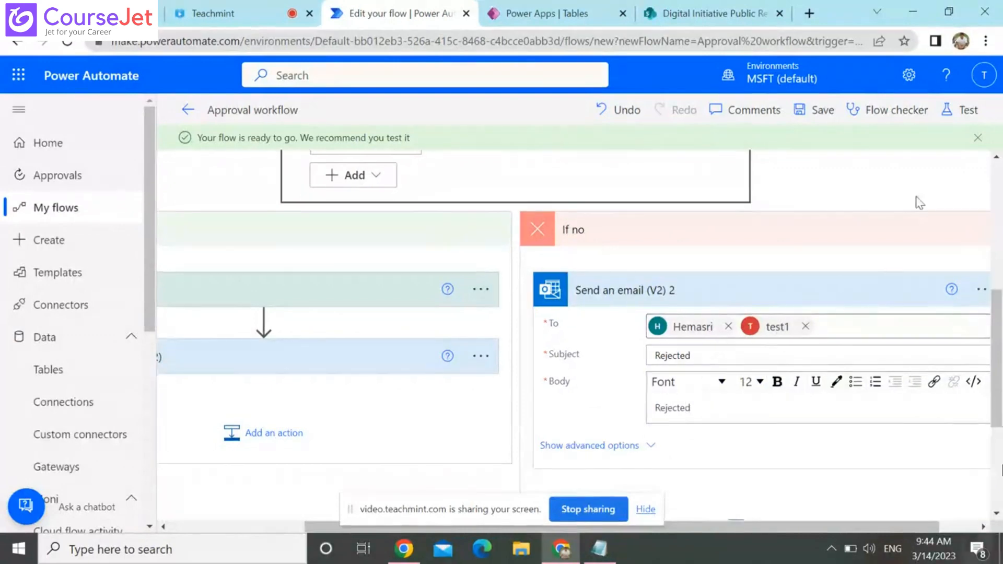
Search the operations for "switch" and add the Control Switch action below Condition inside the Apply to each loop
scroll(1000, 494, down, 4)
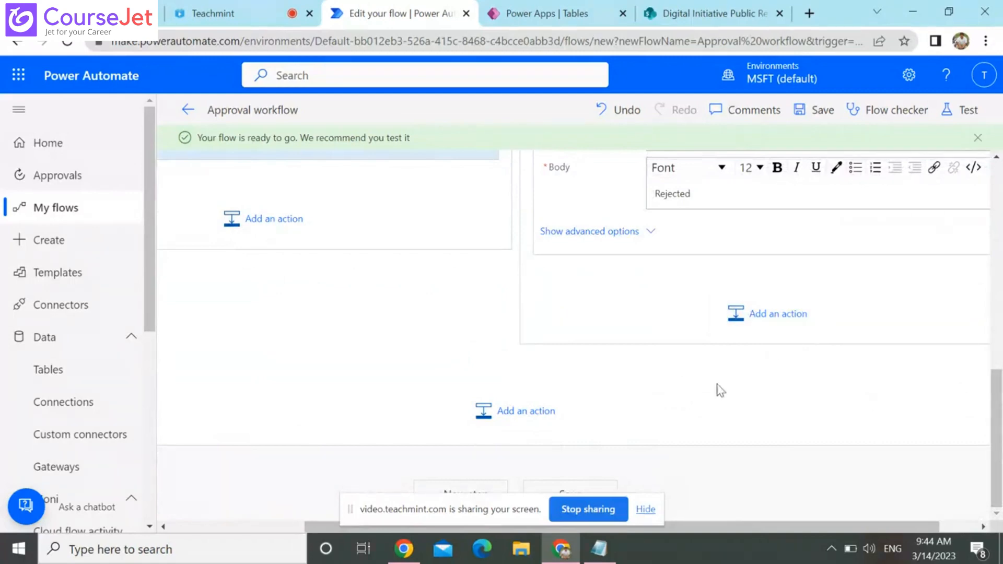
click(502, 417)
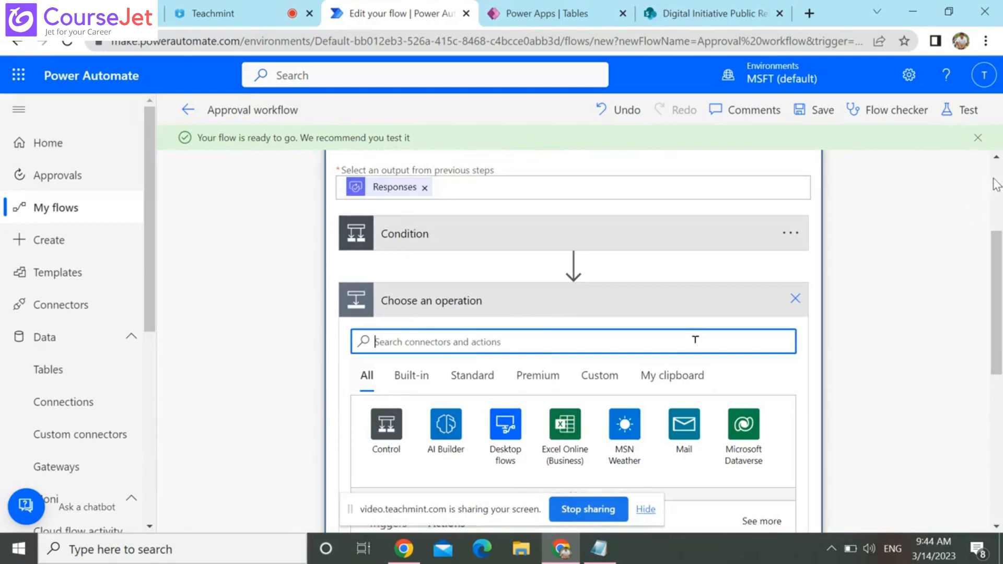
scroll(997, 180, up, 3)
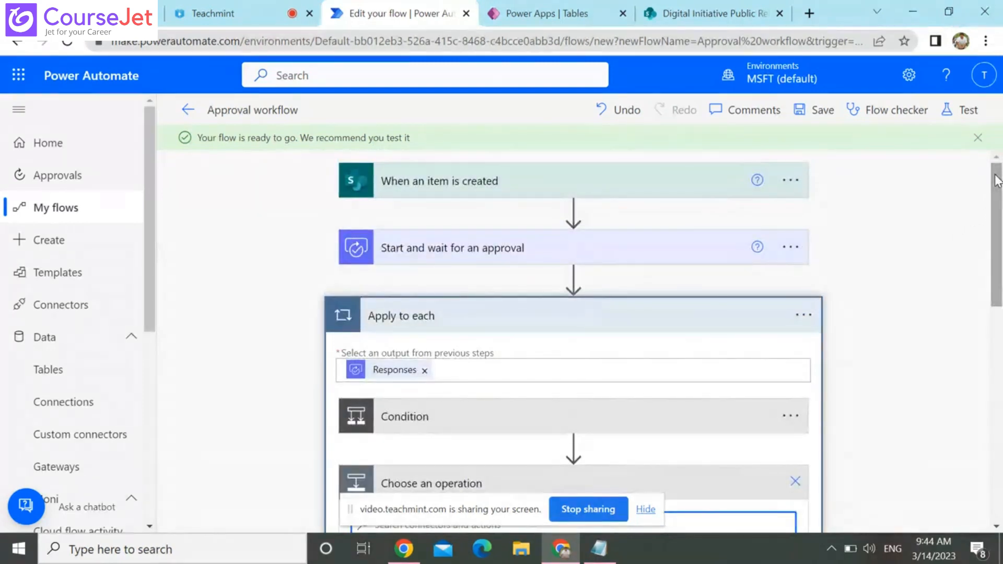
scroll(996, 181, down, 10)
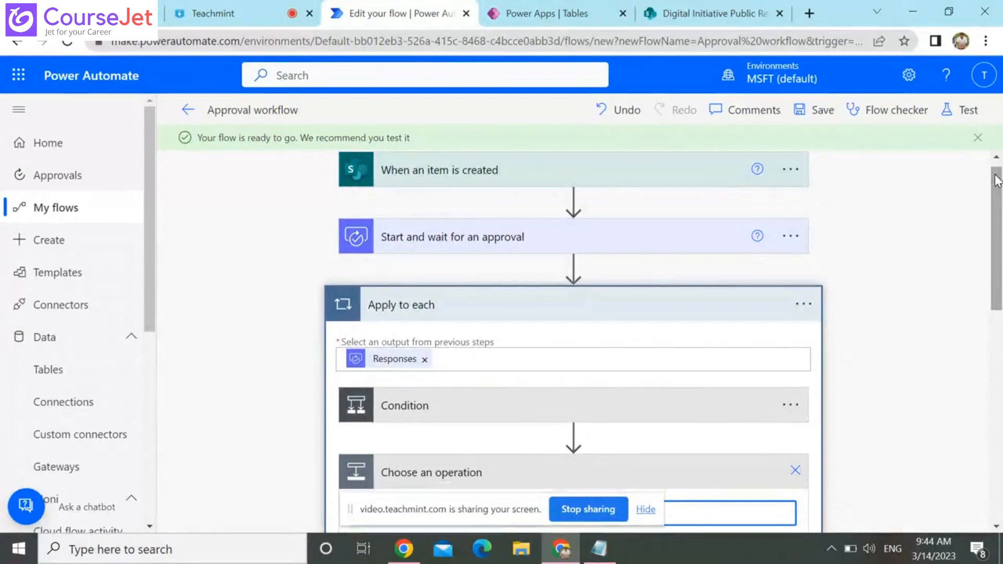
scroll(732, 280, up, 6)
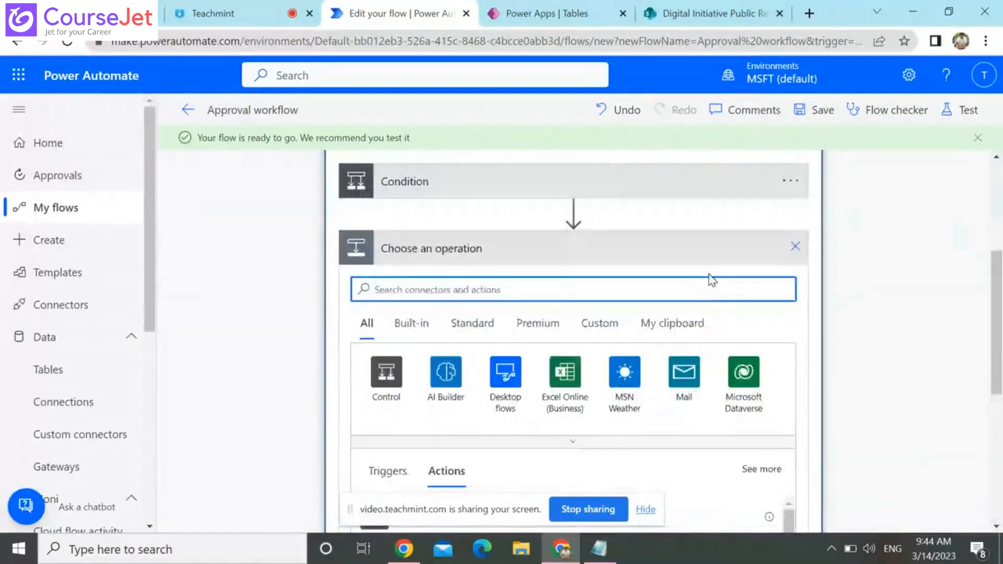
text(sw)
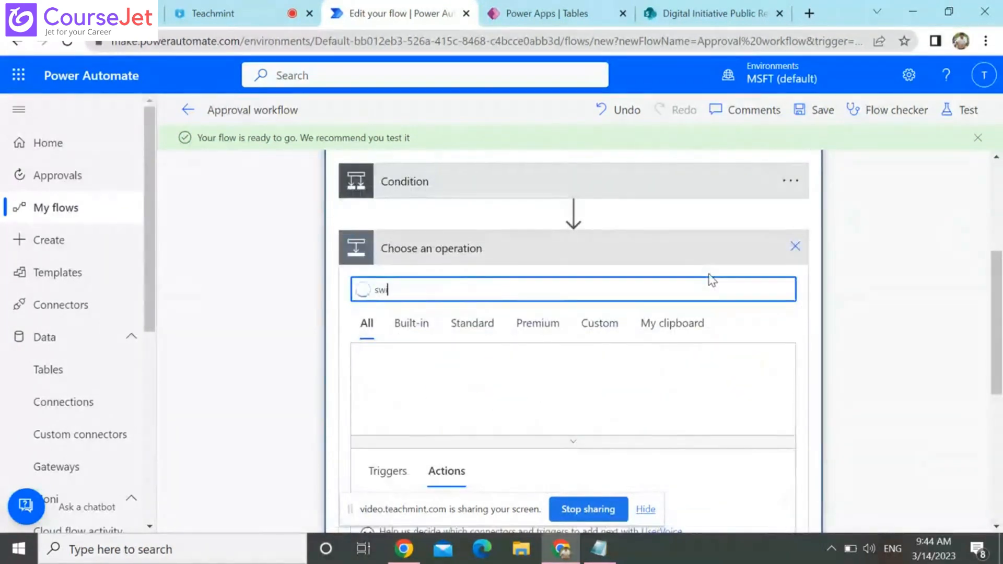
text(itch)
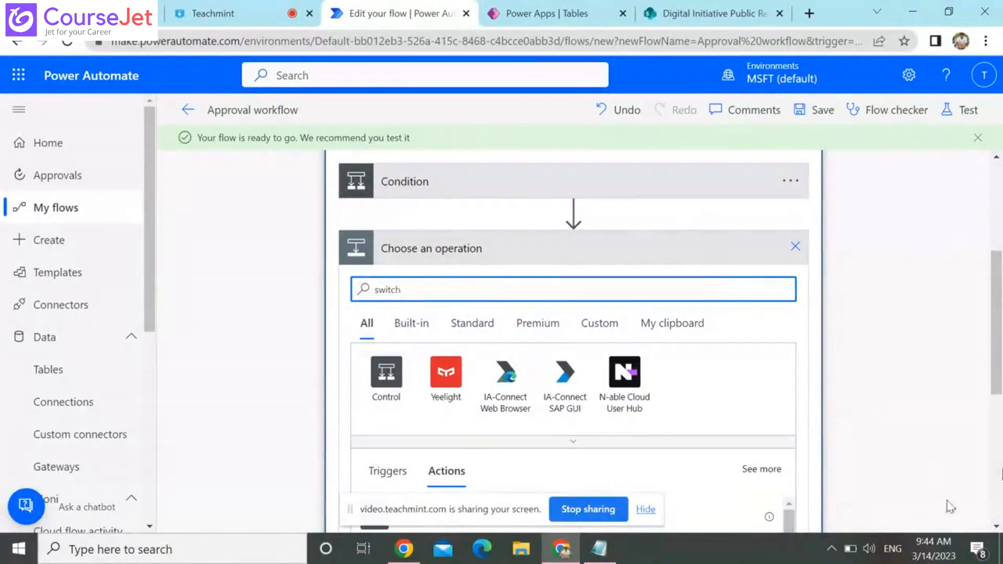
click(996, 517)
click(997, 520)
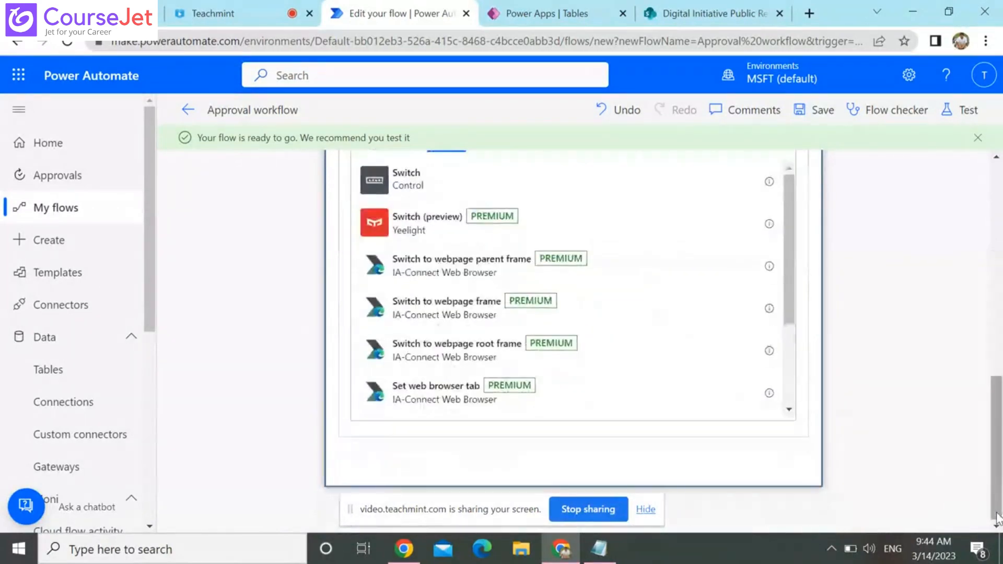
click(503, 187)
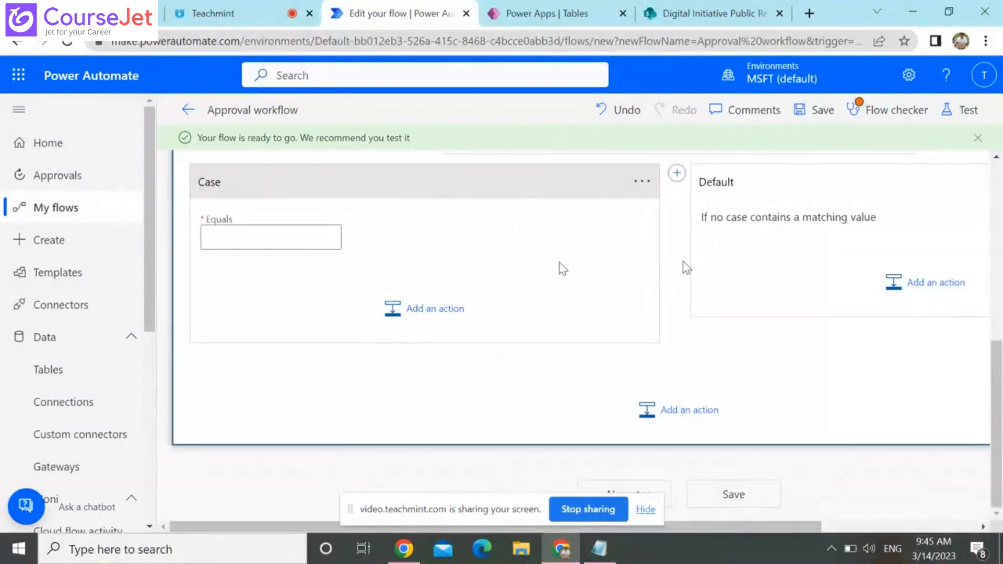
Switch to the untitled Notepad notes and make blank lines below the "power bi" description
click(809, 13)
text(s)
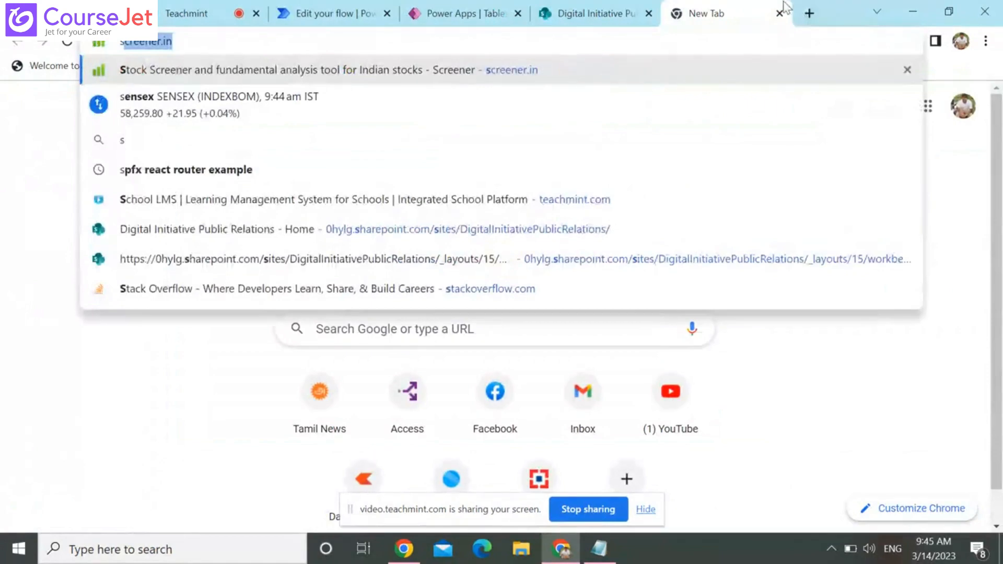
click(601, 557)
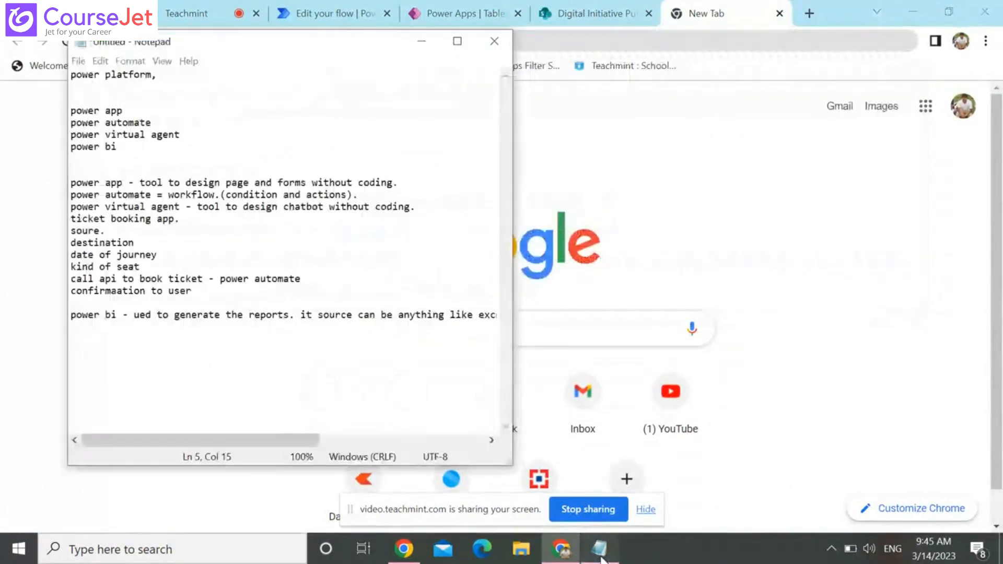
click(449, 323)
key(Return)
key(Return)
key(Return)
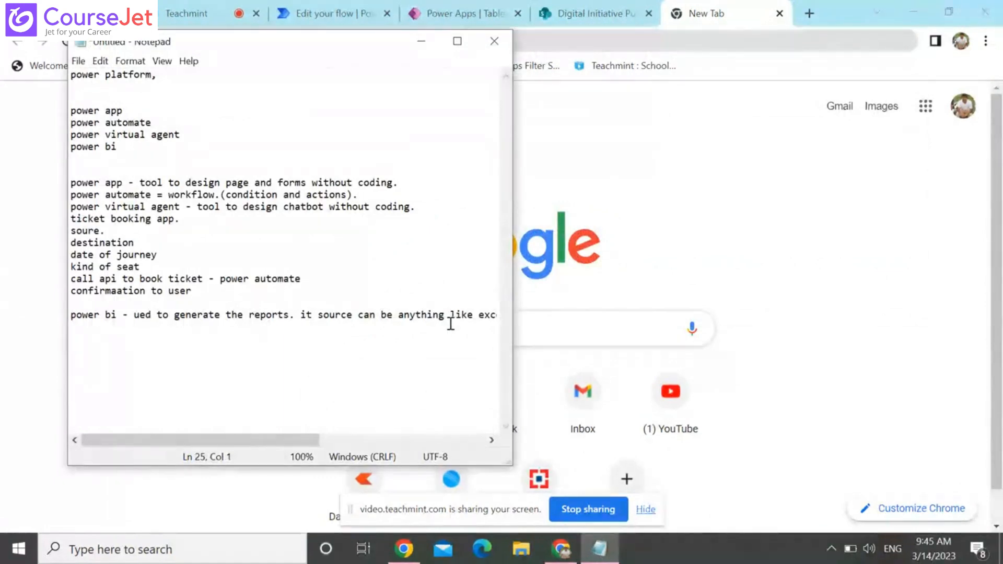
click(450, 316)
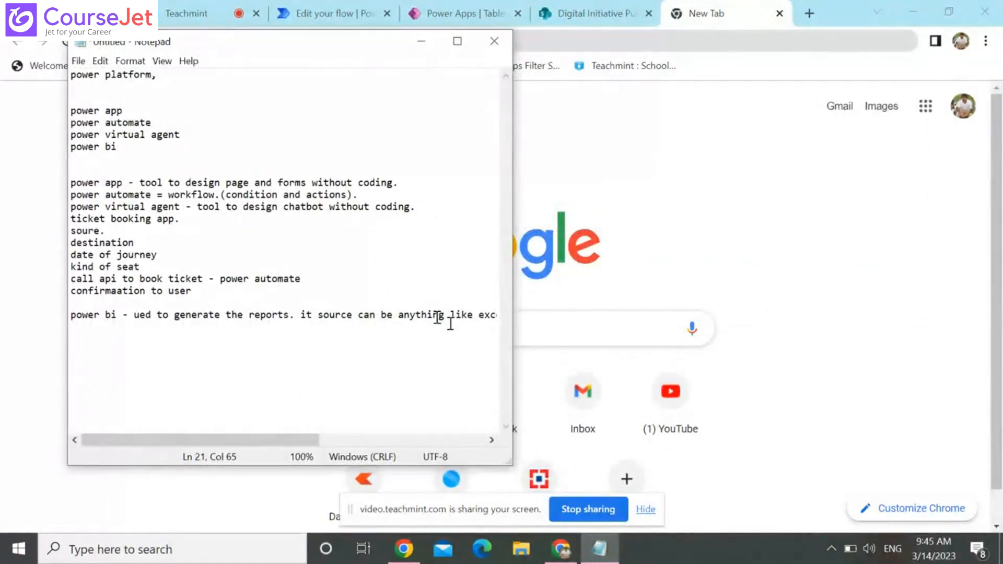
key(shift+End)
key(Right)
key(Down)
key(Down)
key(Down)
List the sample values "pa", "a" and "sa" on separate lines, followed by blank lines
text(pa)
key(Return)
text(s)
key(BackSpace)
text(a)
key(Return)
text(sa)
key(Return)
key(Return)
key(Return)
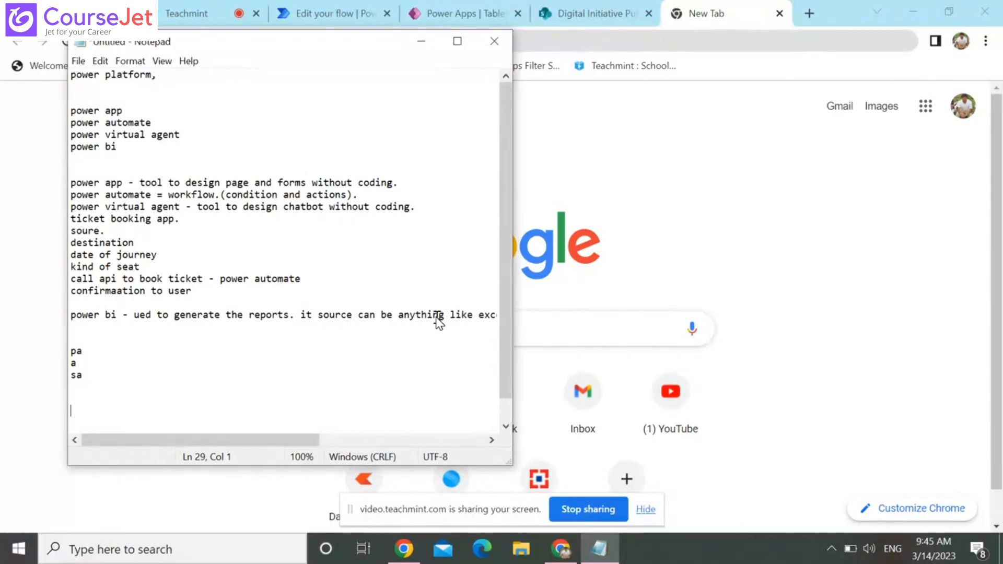
Write the pseudocode line "swich(desig)" below the sample values
text(swich(ro)
key(BackSpace)
key(BackSpace)
text(d)
key(BackSpace)
text(desig)
text())
key(Return)
Add the cases "PA:" and "A:" under the switch line, each followed by a line of placeholder dots
text(PA:)
key(Return)
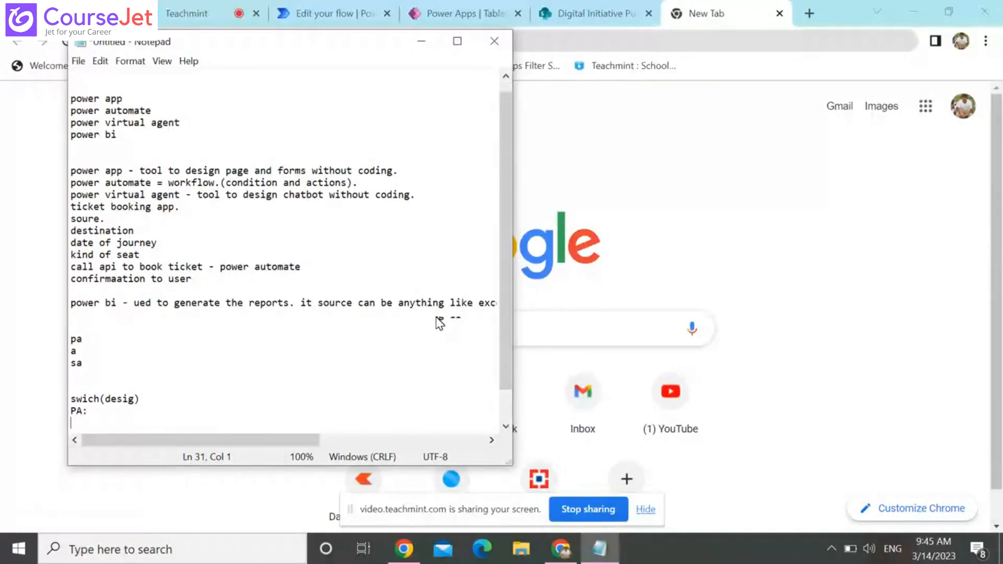
text(...)
key(Return)
text(A:)
key(Return)
text(..)
key(Return)
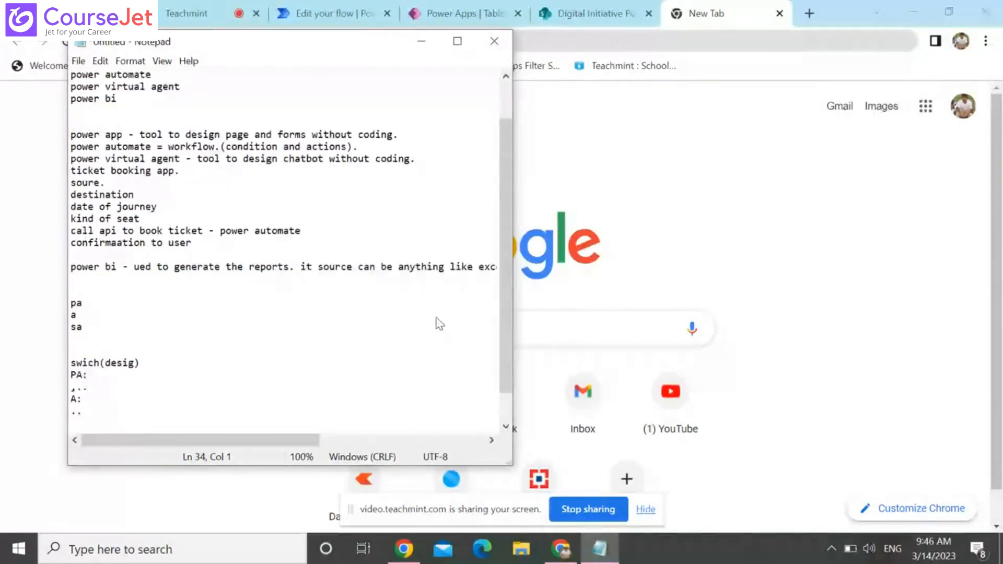
Switch back to the Approval workflow editor in Power Automate
key(alt+Tab)
text(s)
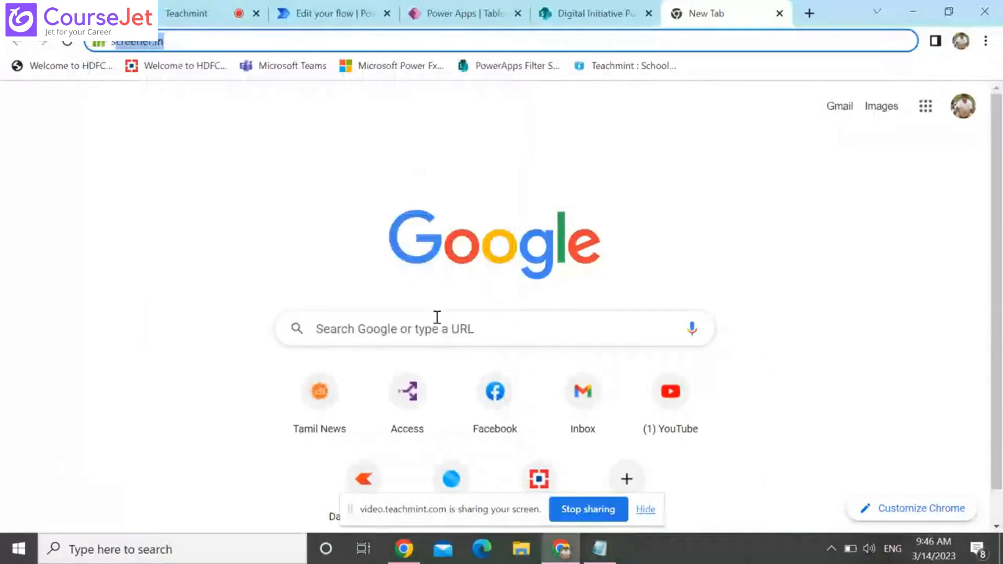
click(187, 11)
click(560, 548)
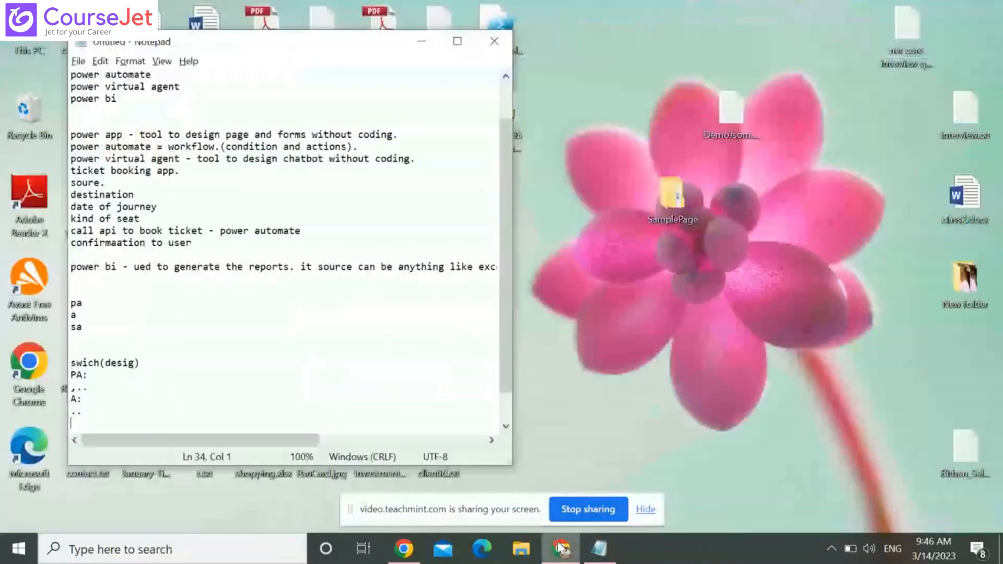
click(402, 553)
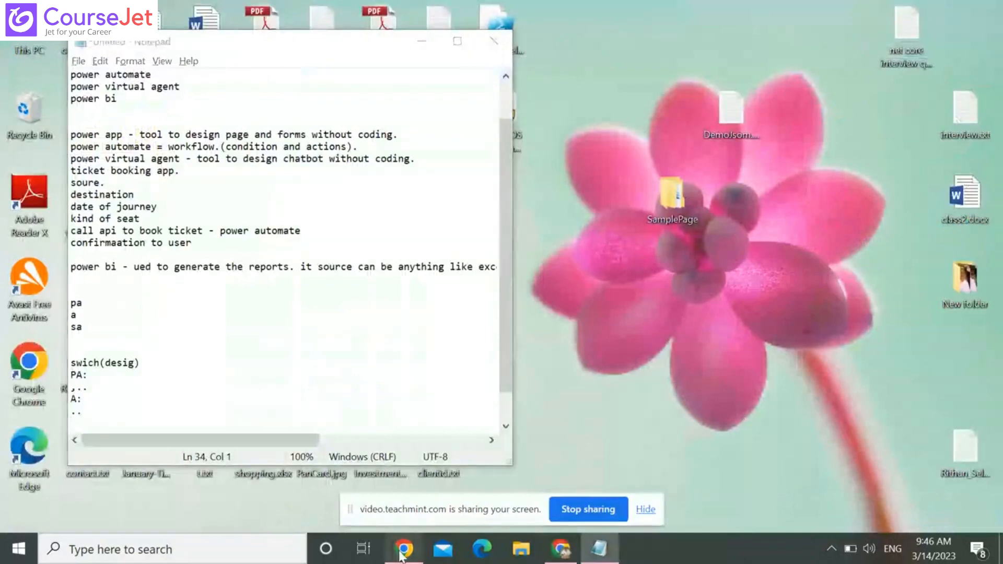
click(560, 555)
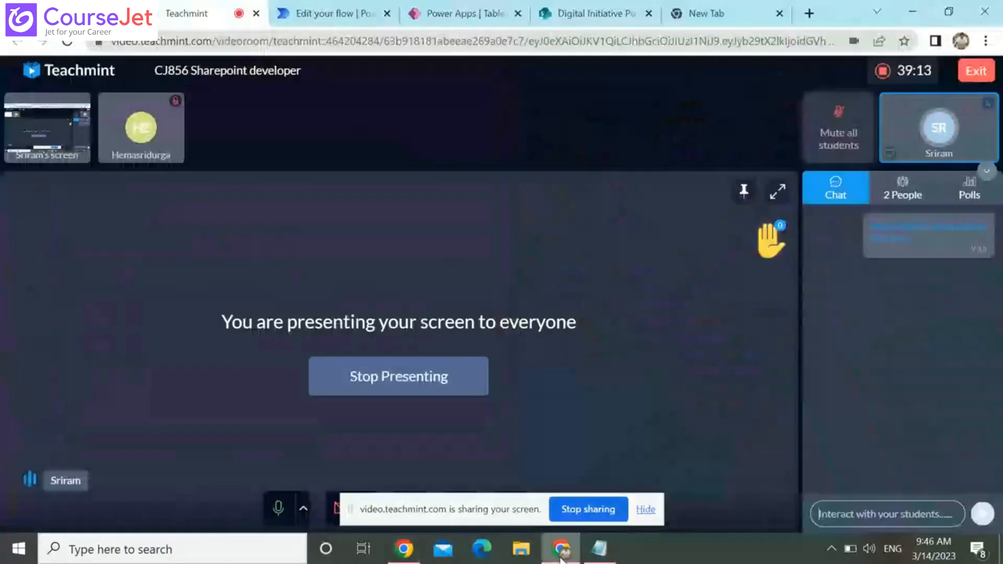
click(328, 6)
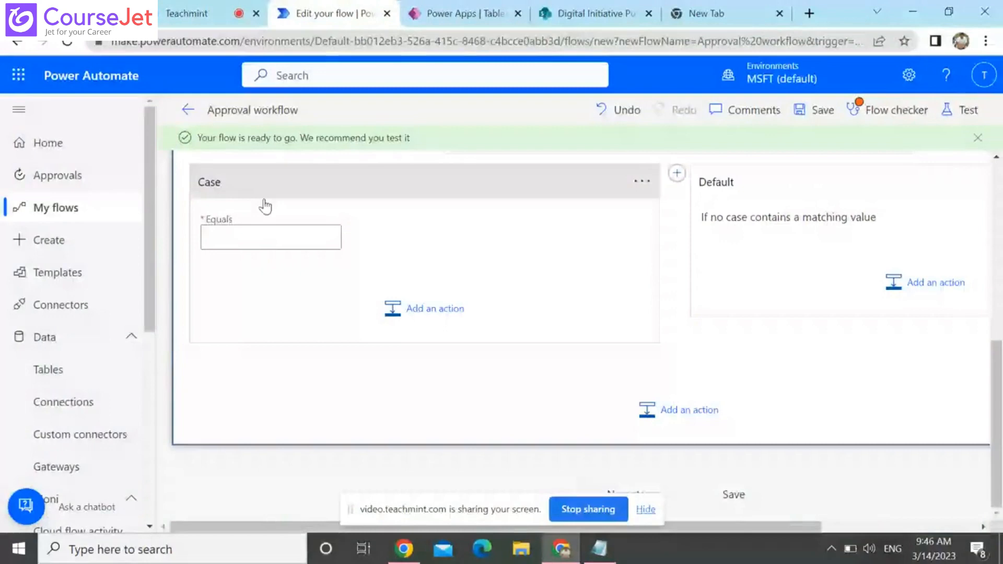
Delete the Switch control from the Apply to each loop and confirm the deletion
click(997, 205)
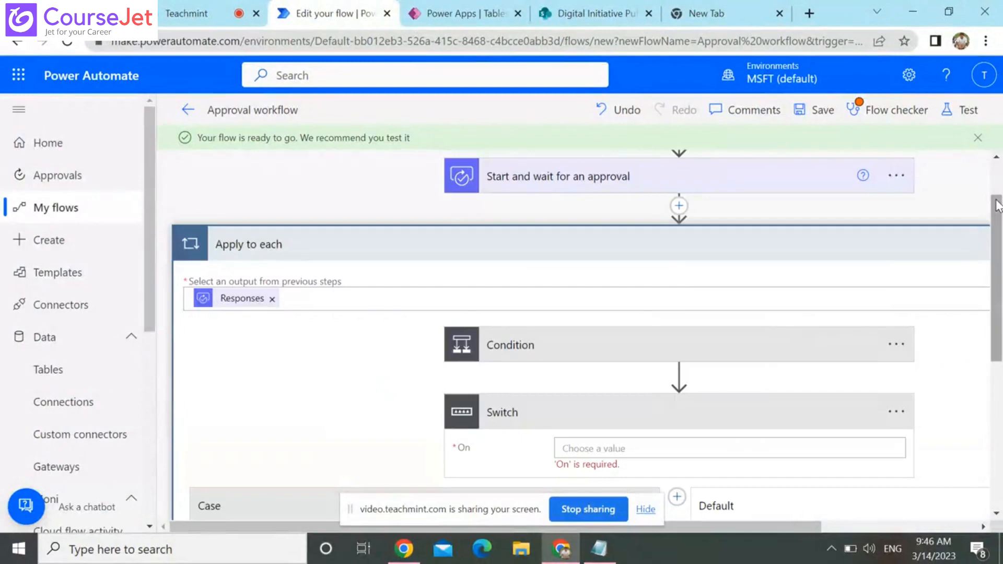
click(885, 520)
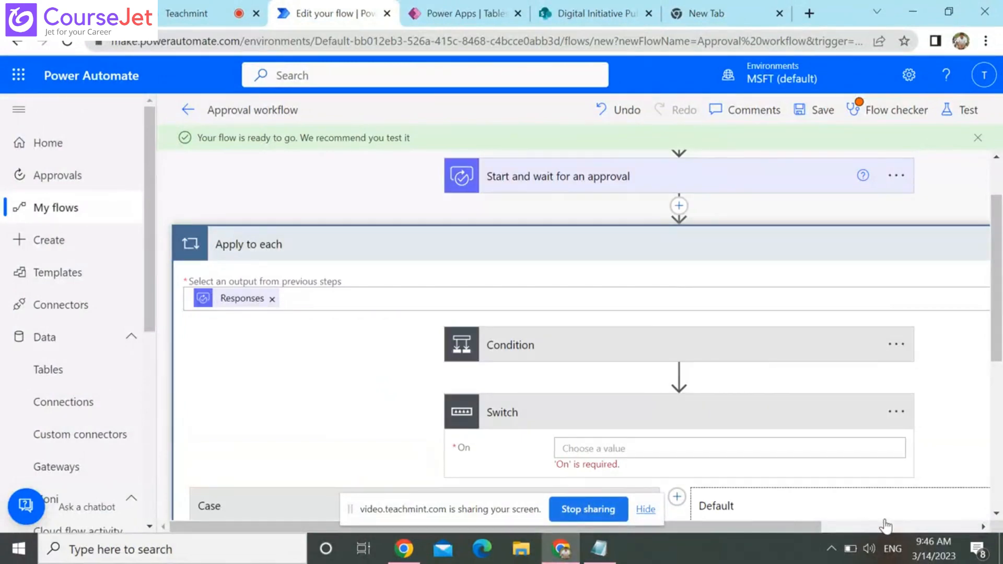
click(895, 413)
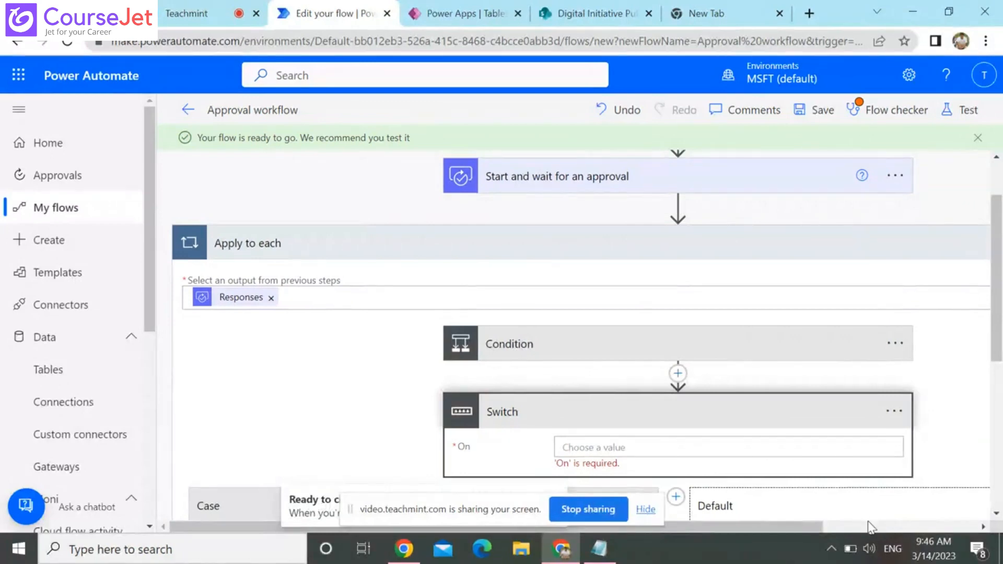
click(909, 526)
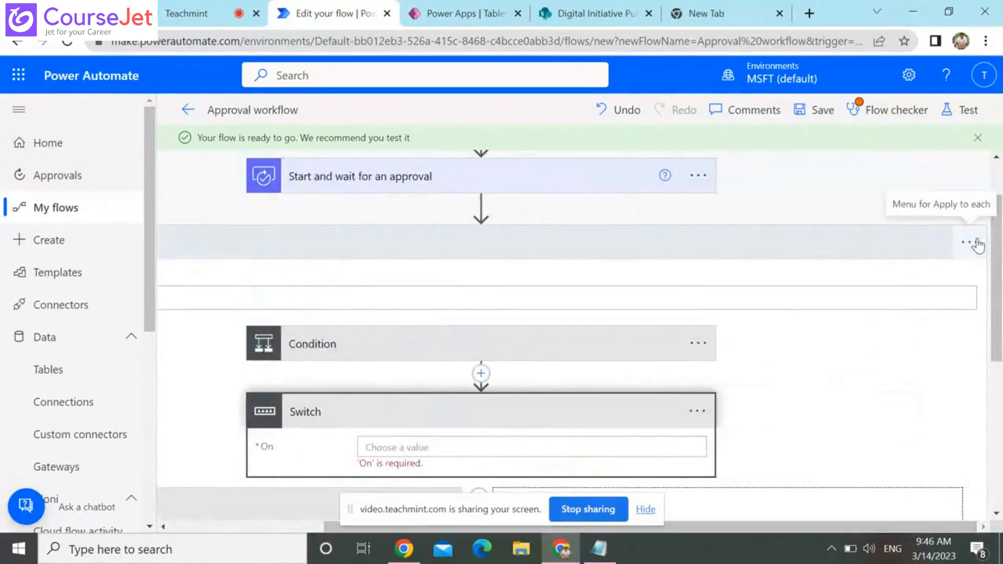
click(697, 412)
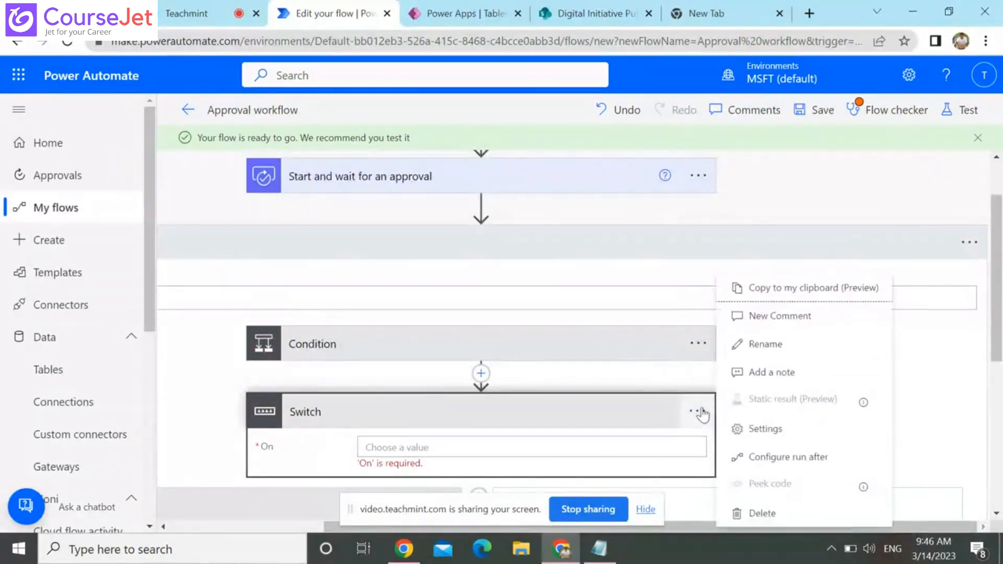
click(758, 520)
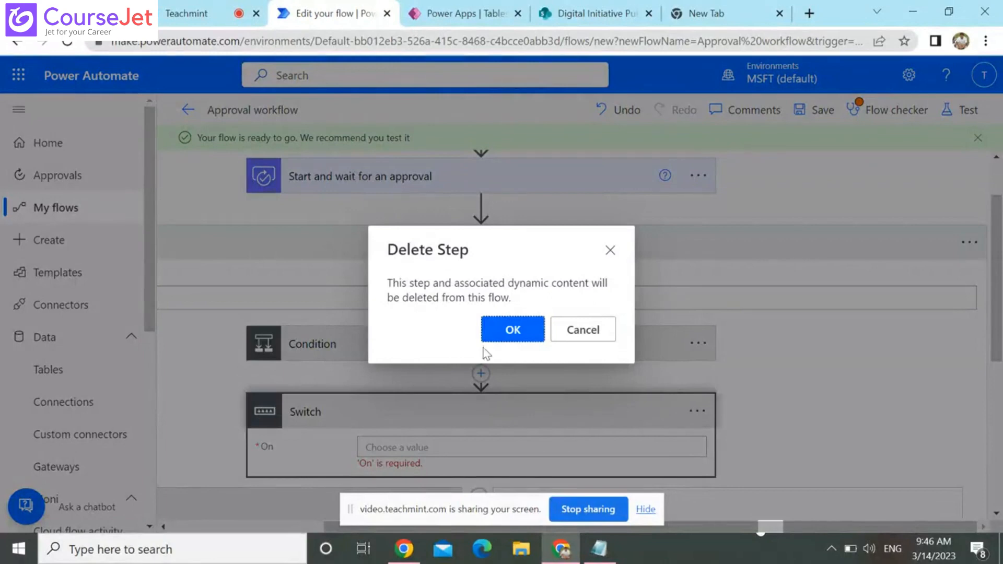
click(512, 331)
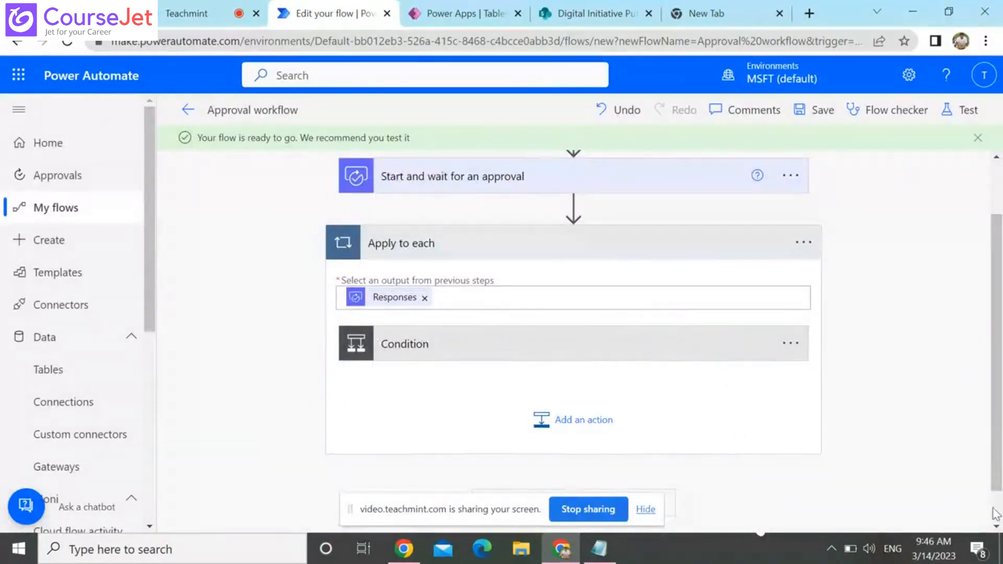
Save the Approval workflow and check it for errors and warnings with the Flow checker
scroll(994, 514, down, 1)
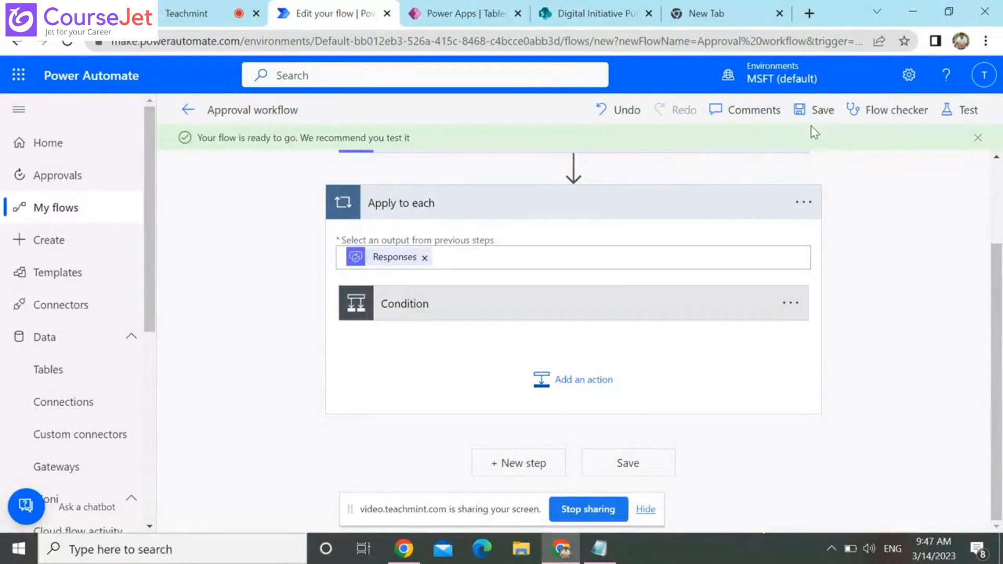
click(817, 110)
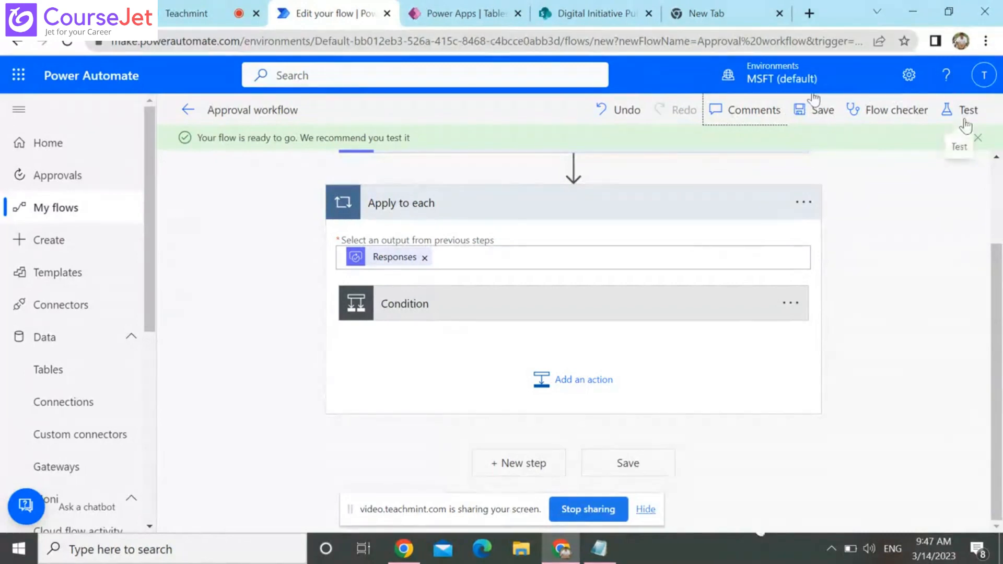
click(890, 111)
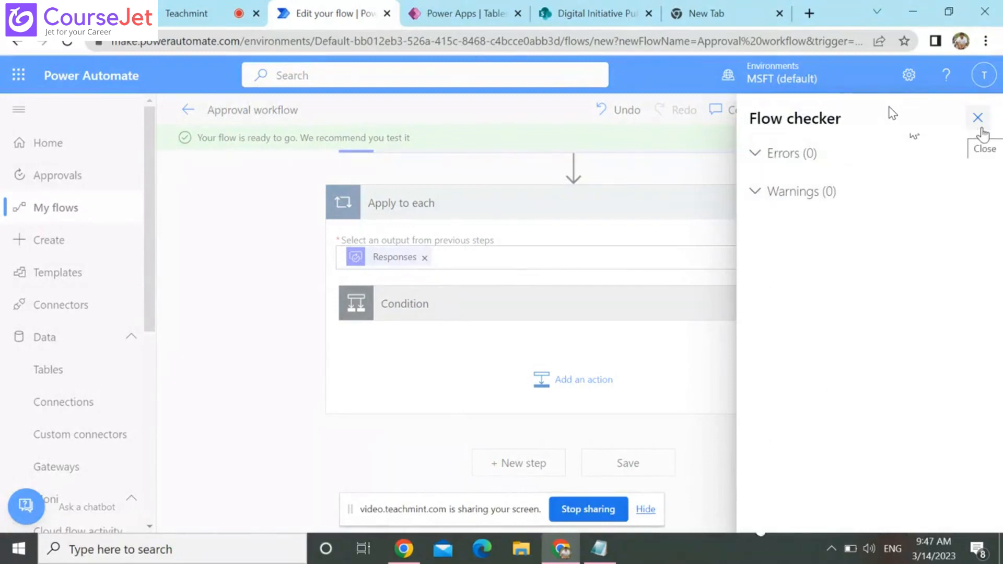
click(981, 130)
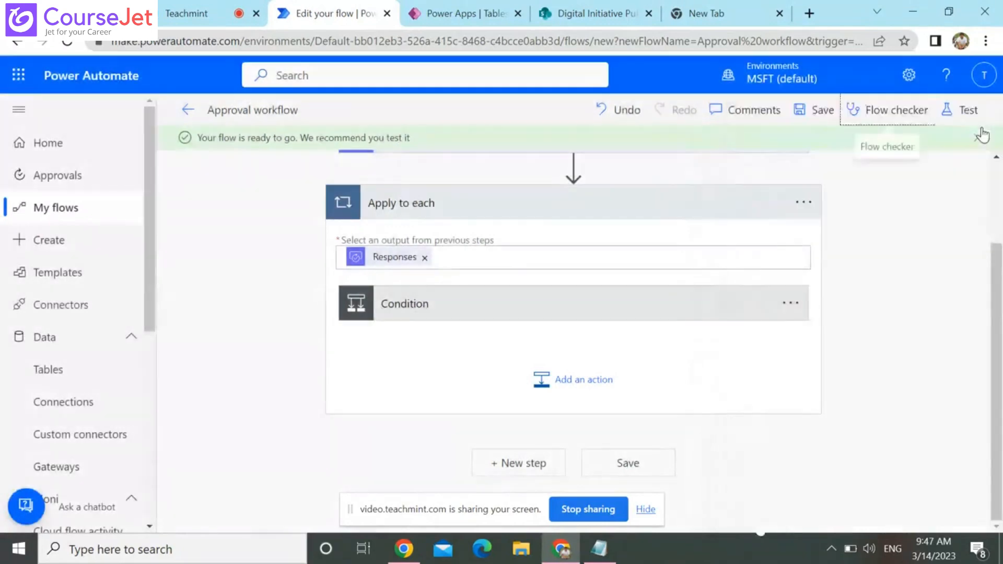
Review the flow's test options, cancel the test, and look at the EmployeeInfo list in SharePoint before returning to the flow editor
click(954, 125)
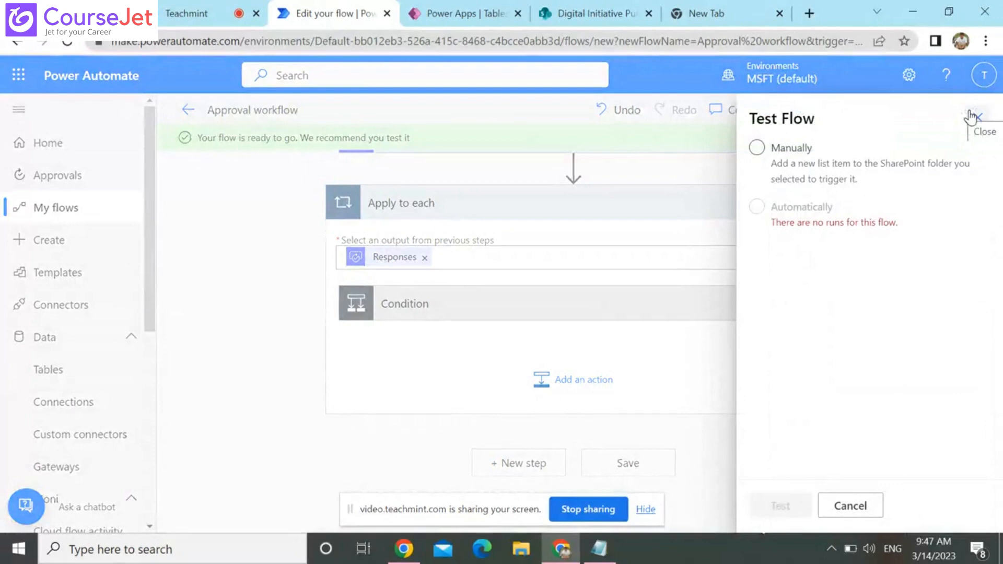
click(880, 151)
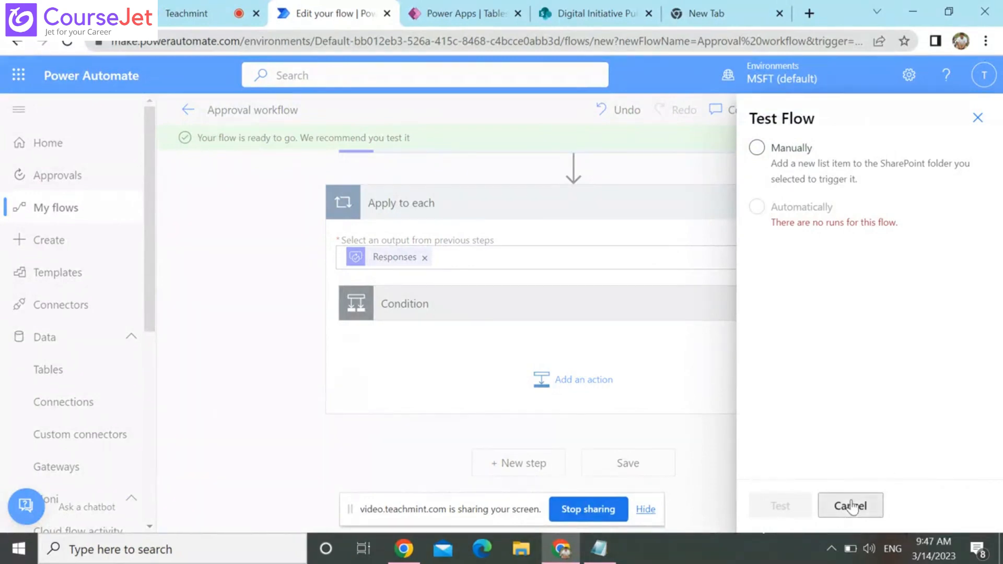
click(595, 10)
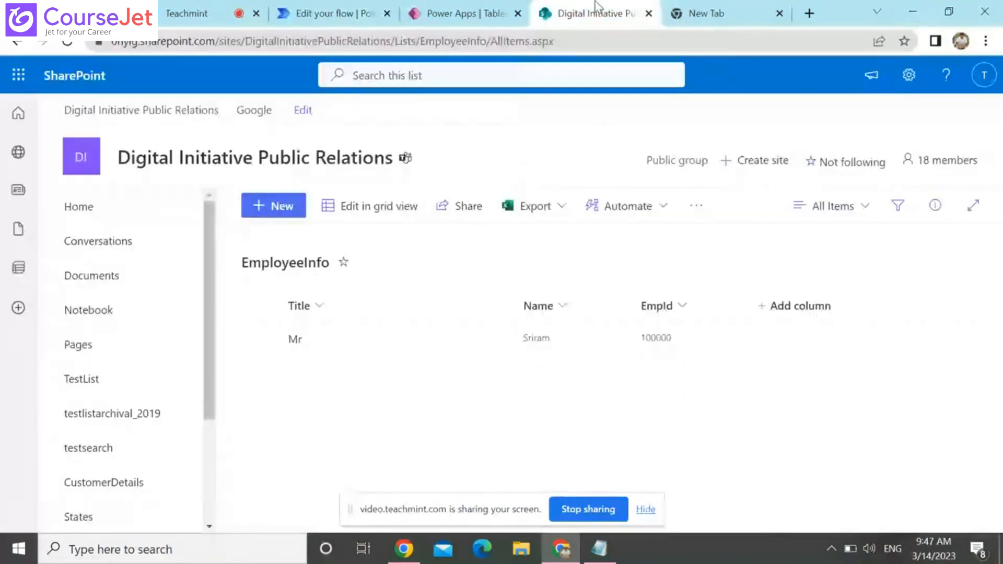
click(312, 6)
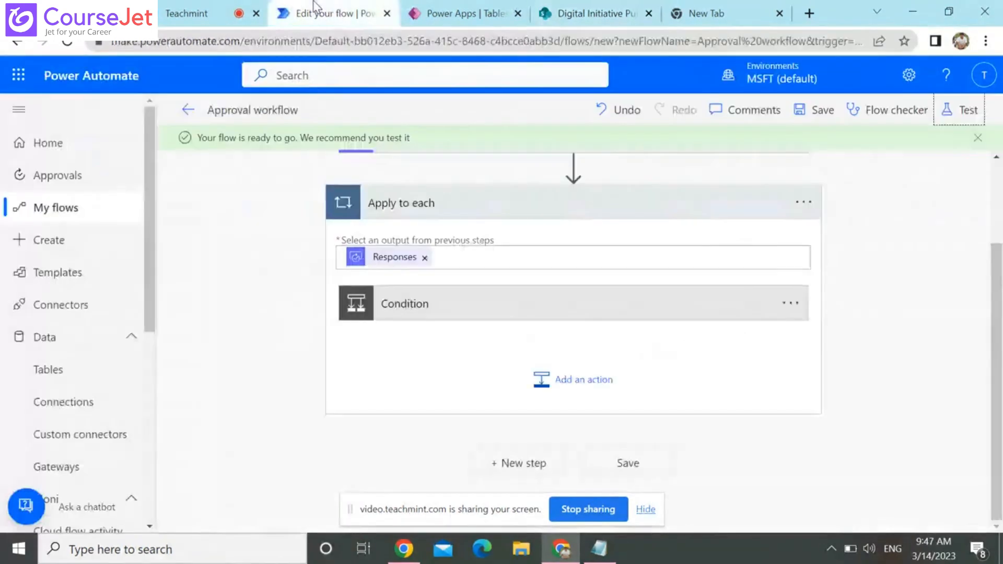
Leave the editor, reopen the Approval workflow from the flows list, and examine its details and 28-day run history
click(187, 112)
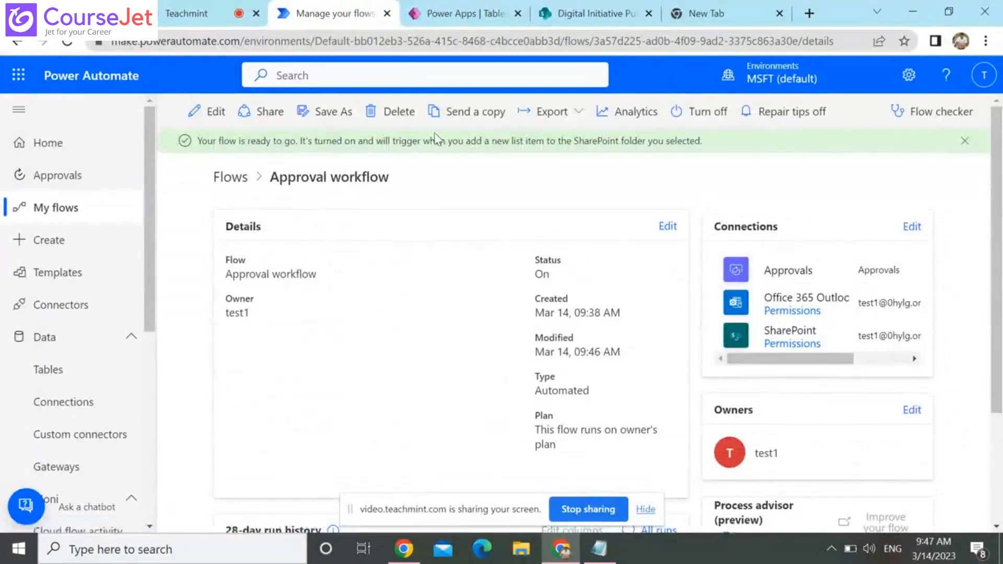
click(65, 41)
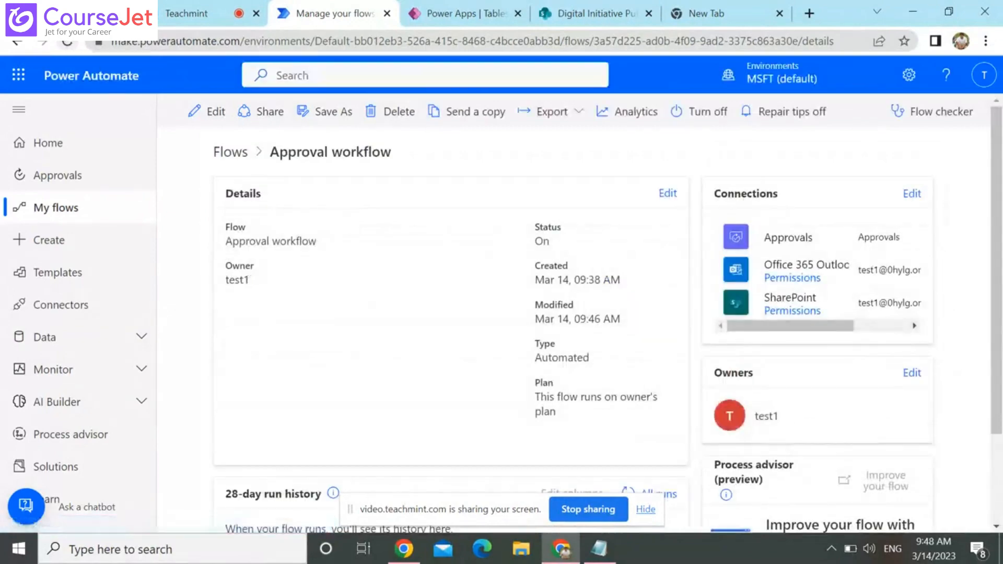
click(231, 155)
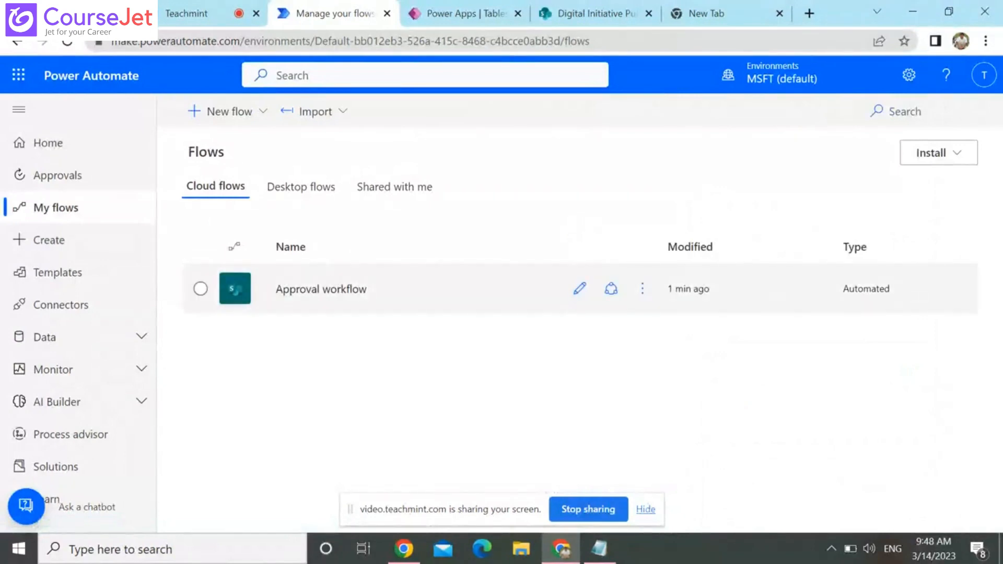
click(333, 290)
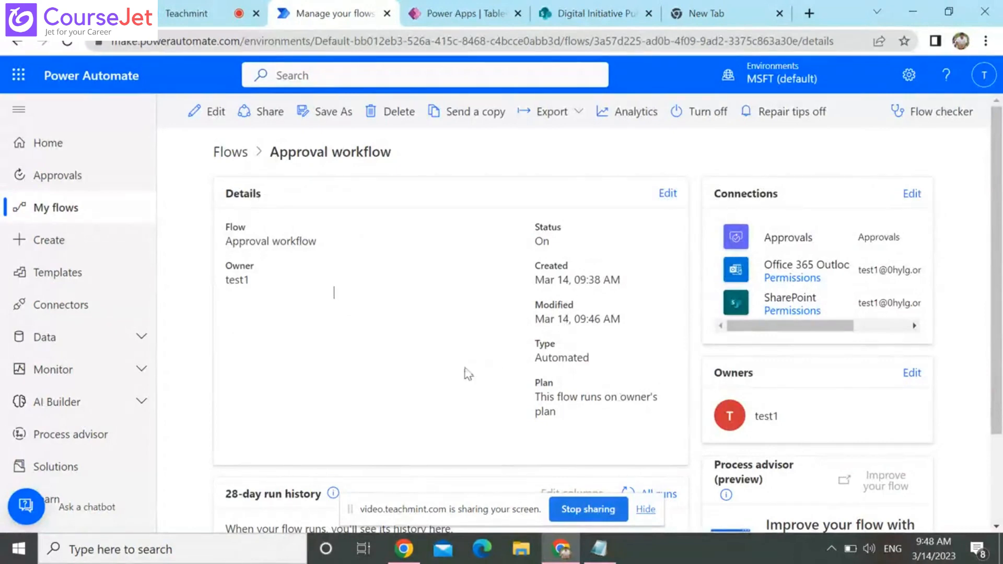
scroll(466, 372, down, 2)
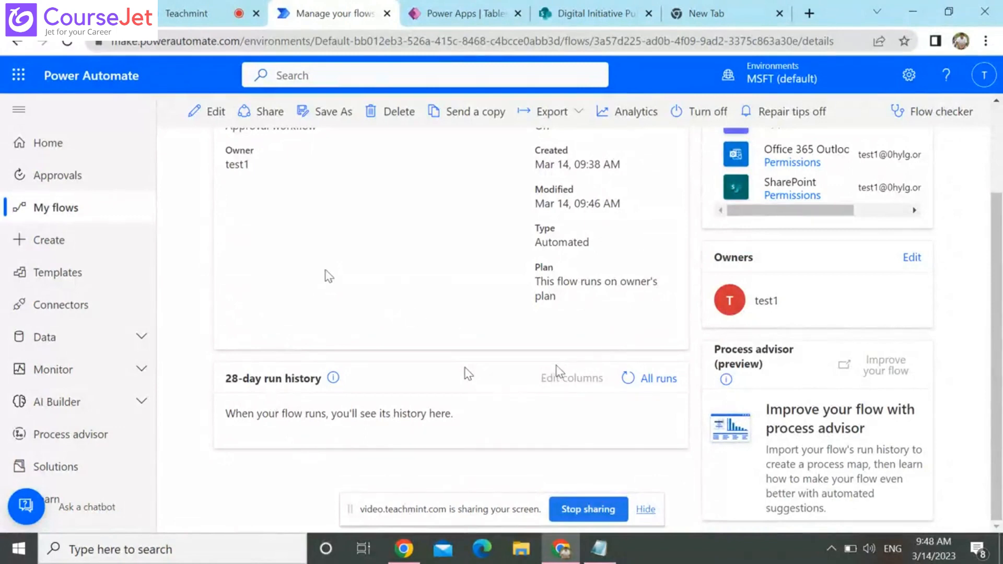
scroll(490, 407, up, 3)
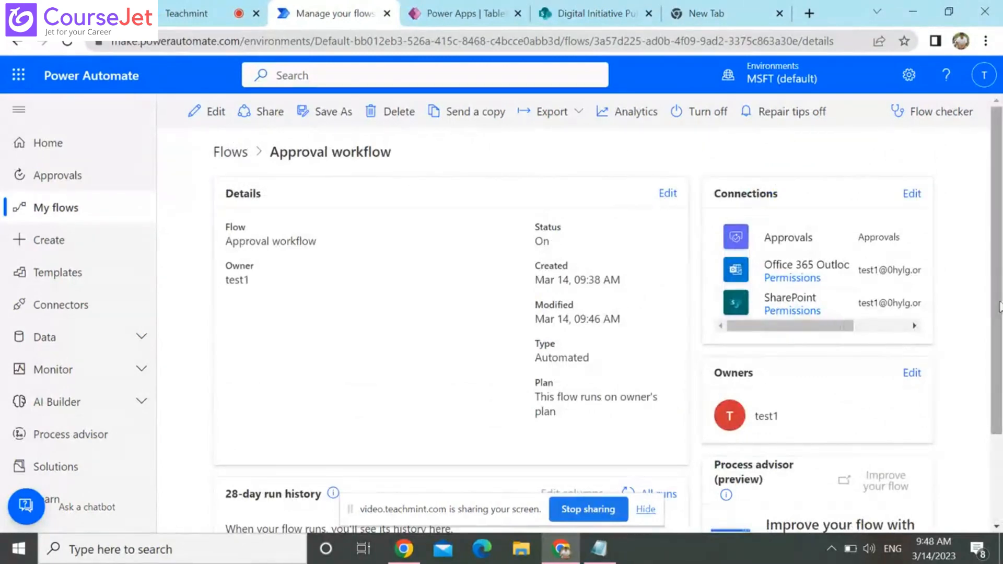
In SharePoint, add an item to the EmployeeInfo list with the title "MR", the employee's name and the employee ID, and save it
click(590, 13)
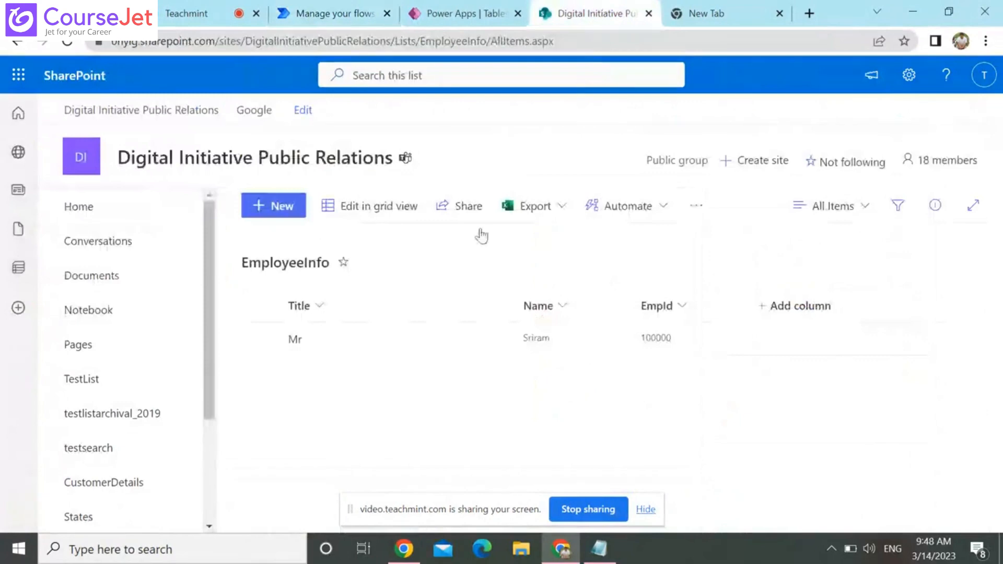
click(279, 207)
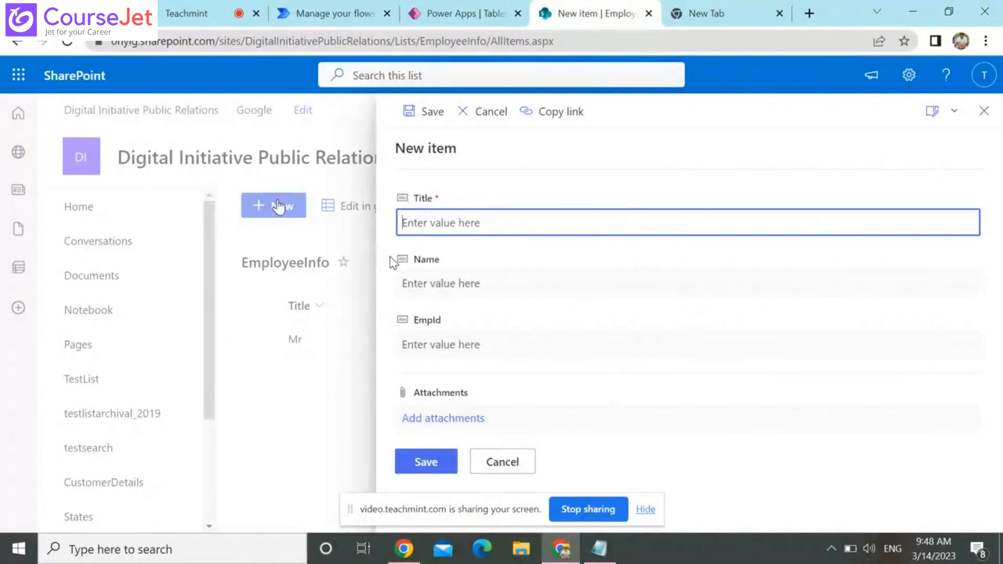
text(MR)
key(Tab)
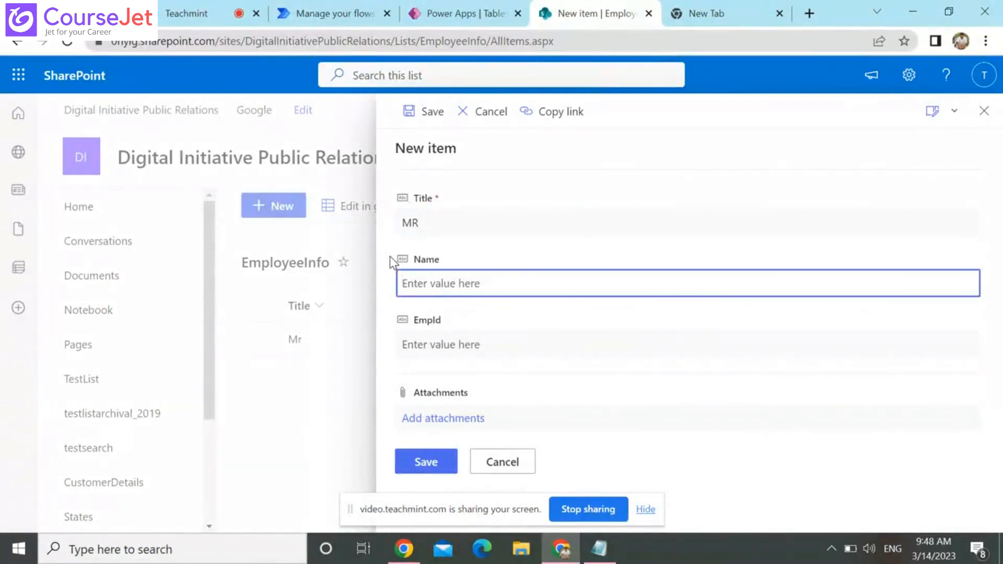
text(Ram)
key(Tab)
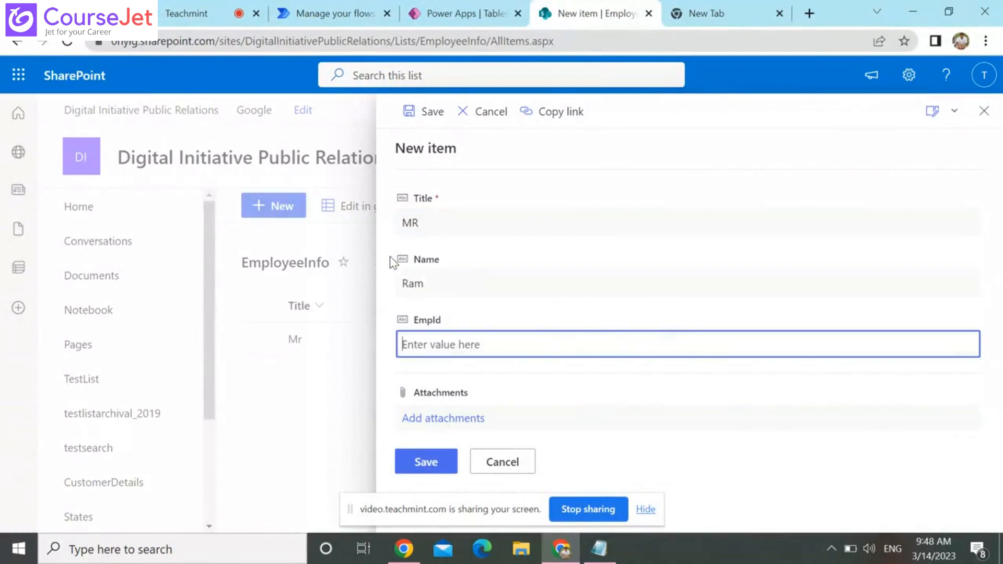
text(209384)
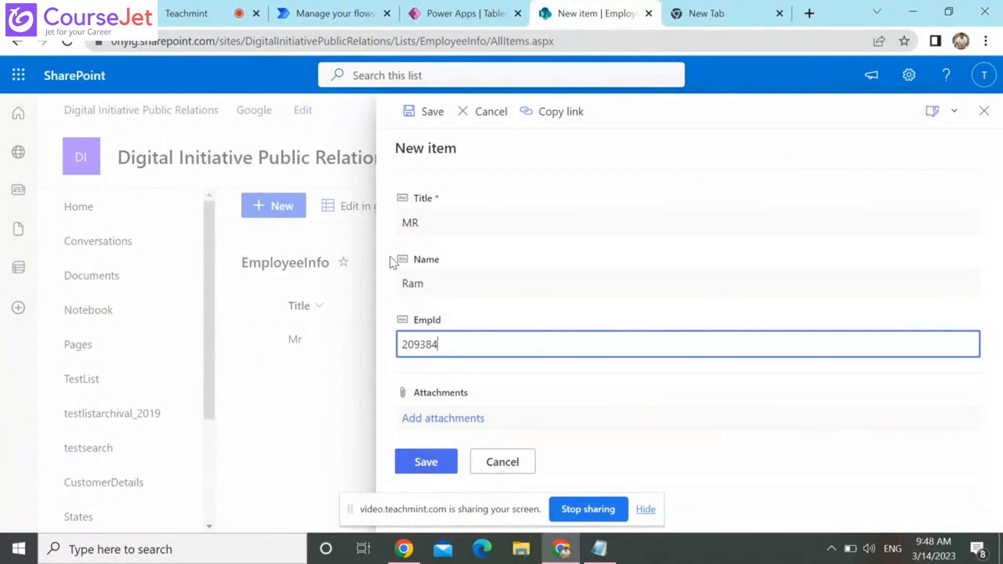
key(Tab)
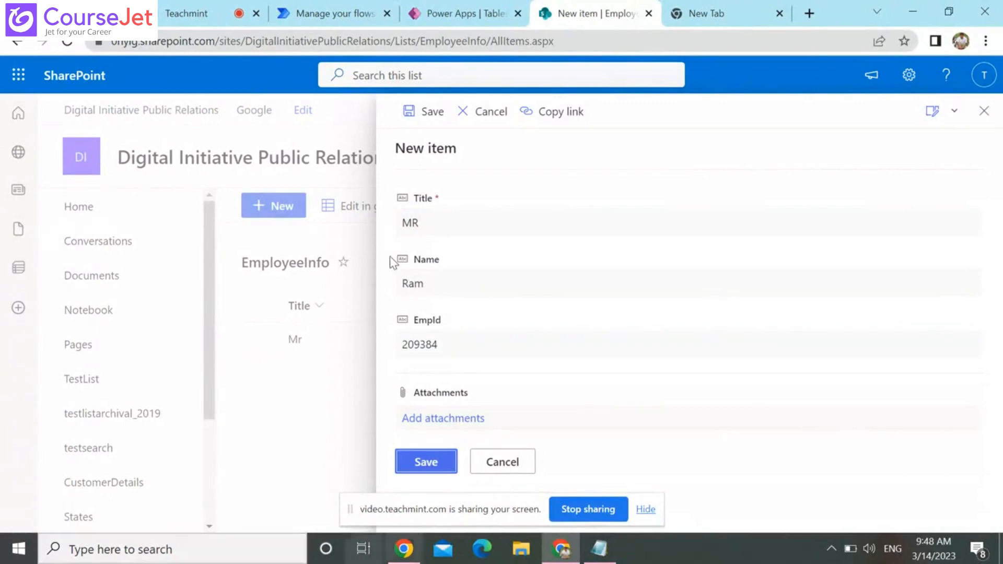
click(442, 463)
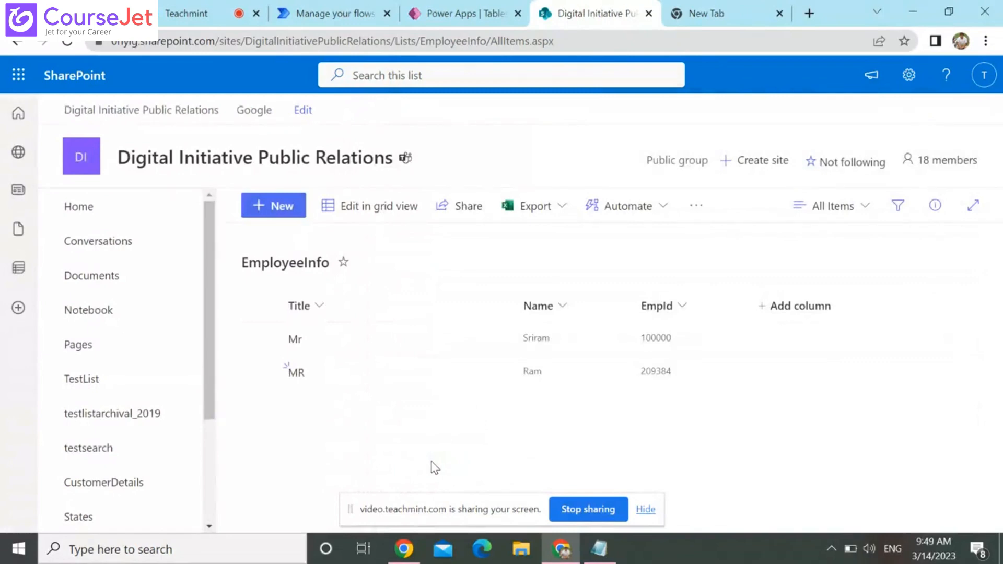
Refresh the EmployeeInfo list and the Approval workflow's details page in Power Automate, and check the run history for a triggered run
click(310, 11)
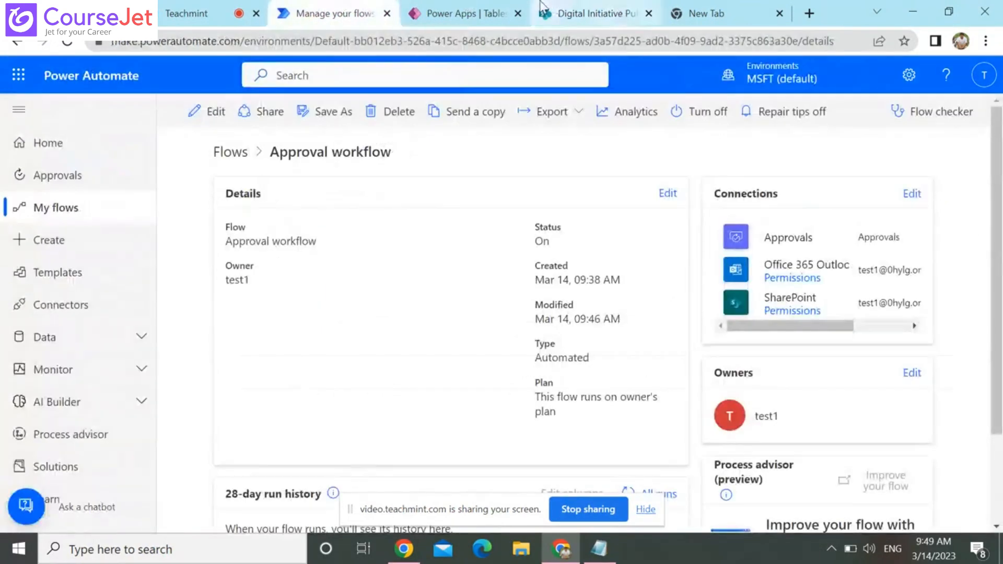
click(619, 15)
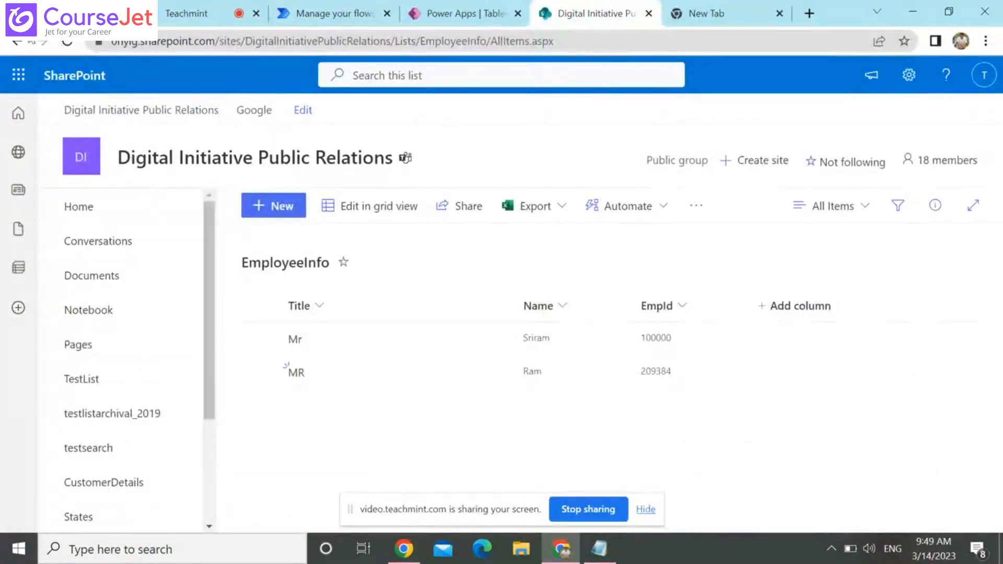
click(72, 42)
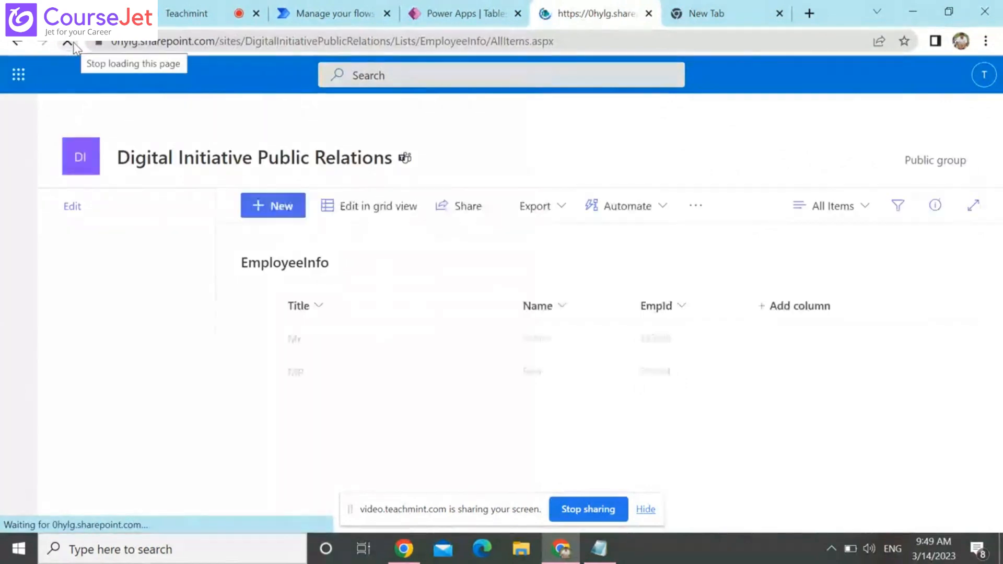
click(323, 11)
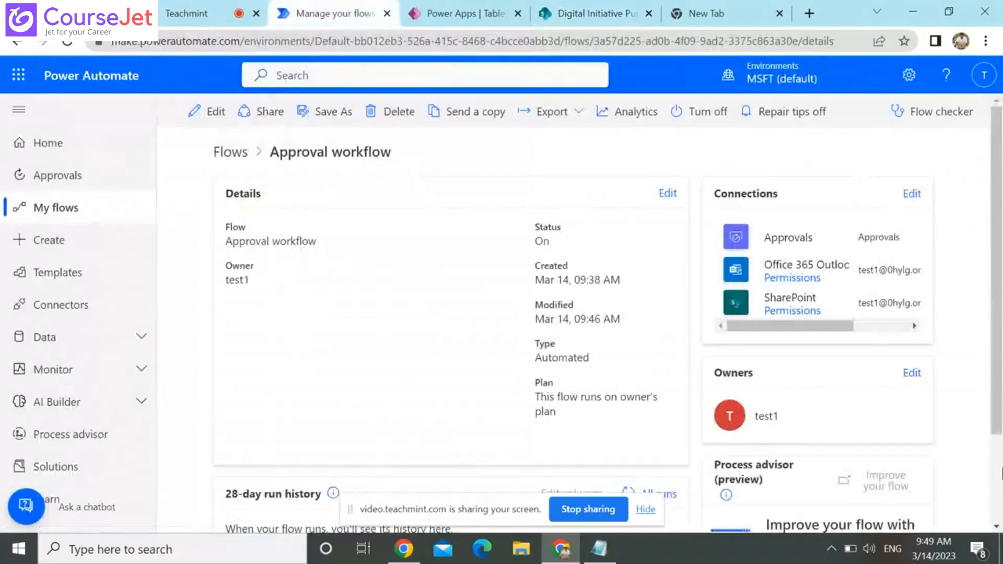
scroll(819, 437, down, 2)
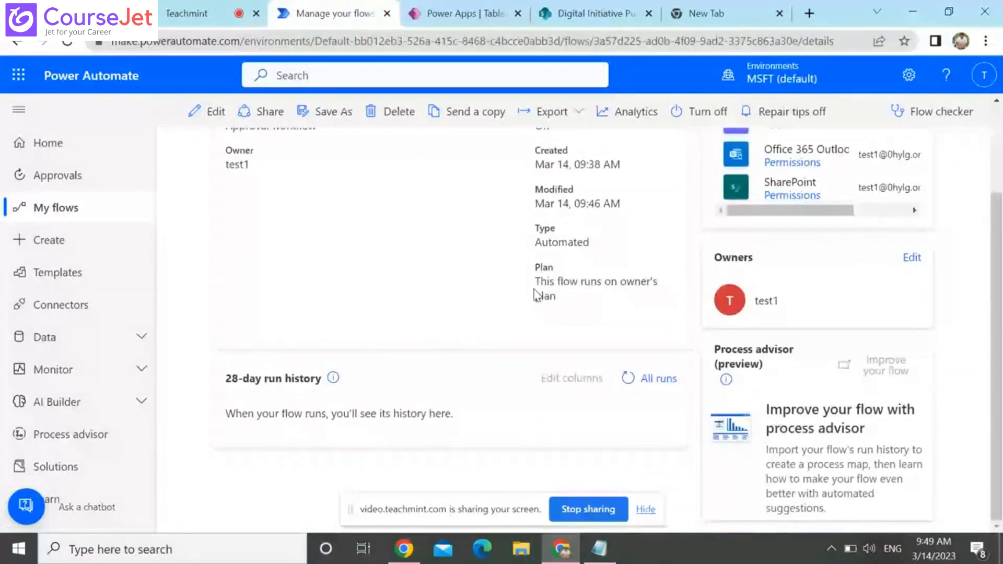
click(67, 41)
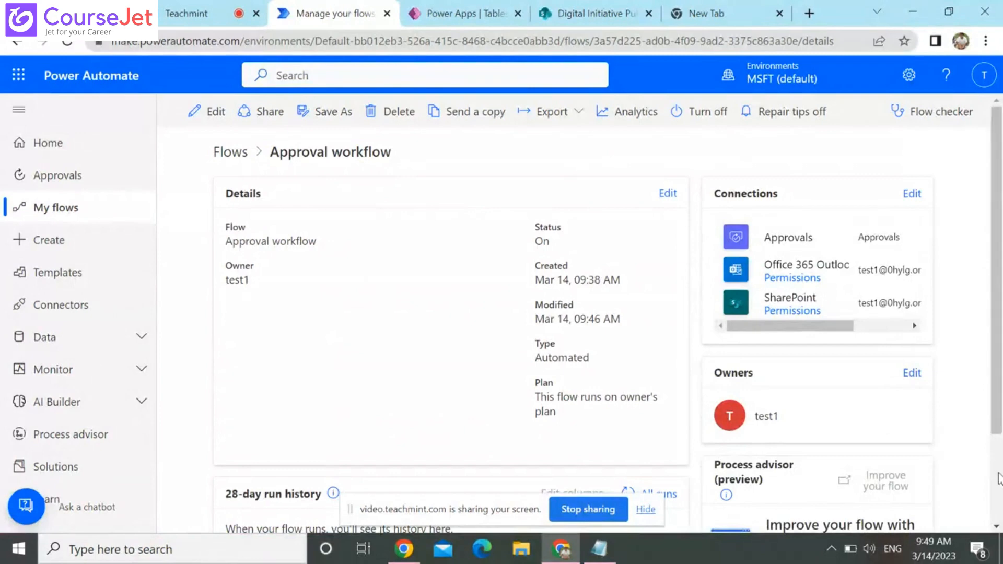
scroll(1002, 334, down, 2)
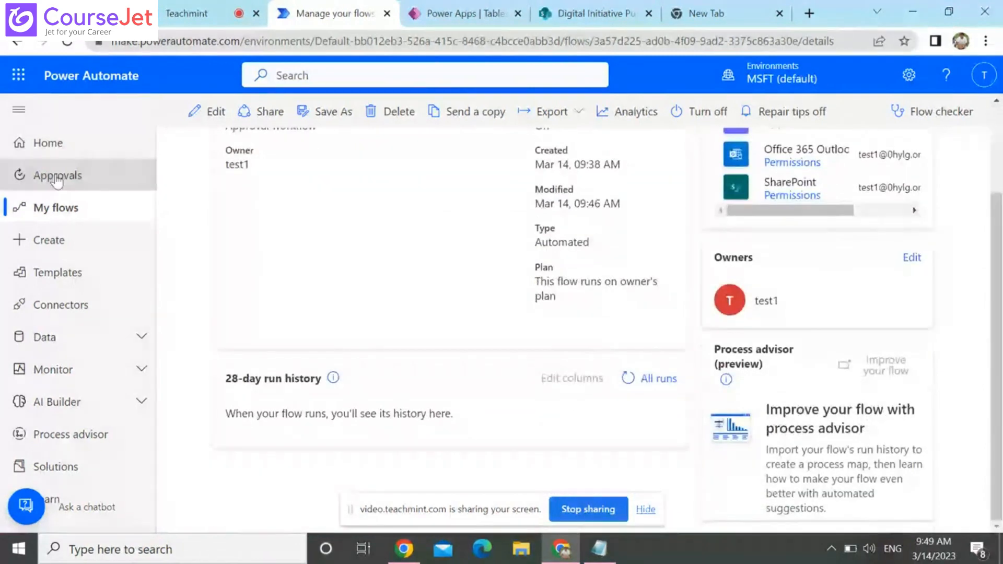
List all runs of the Approval workflow, open the 09:49 AM run, and read the error details of its approval action
click(646, 382)
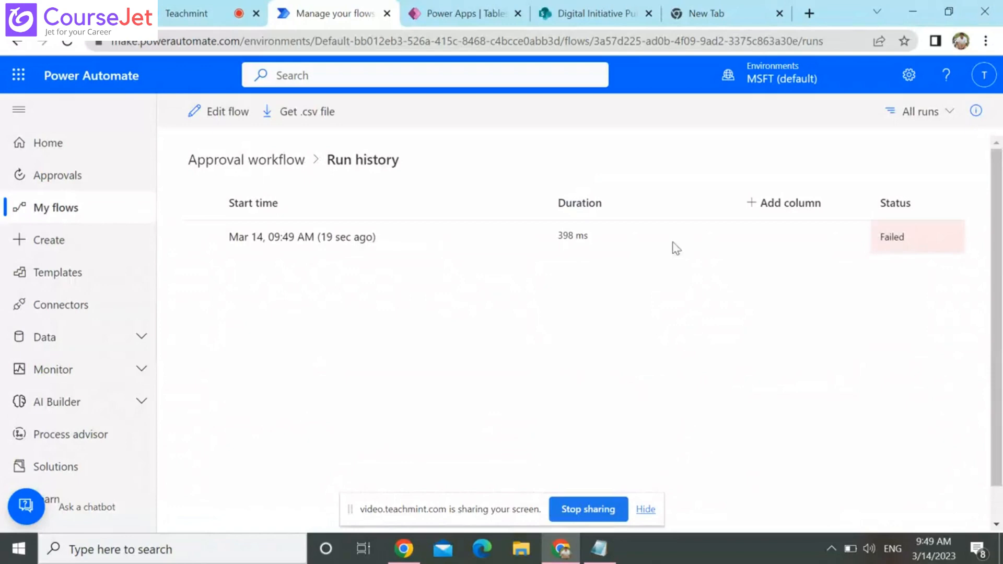
click(901, 251)
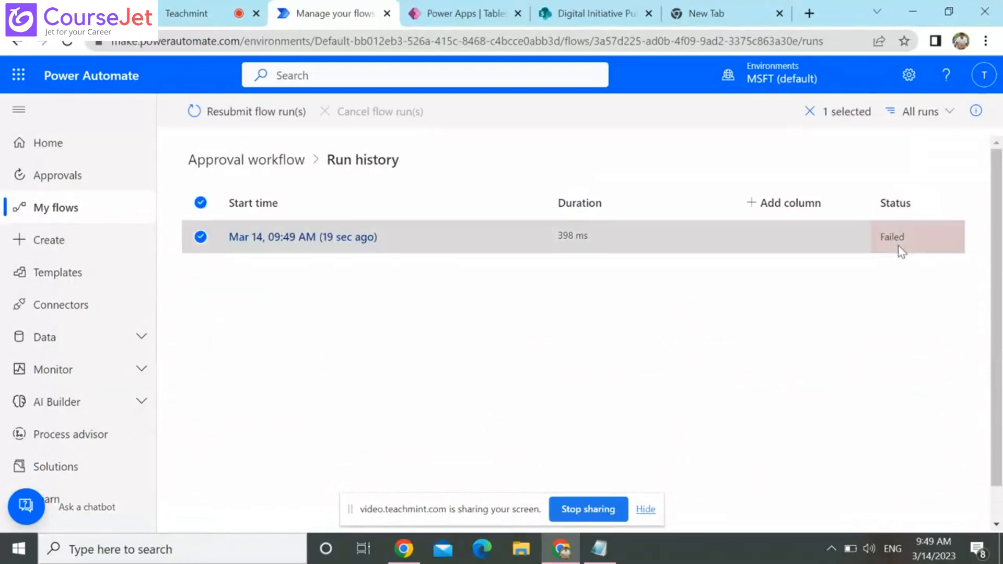
click(298, 237)
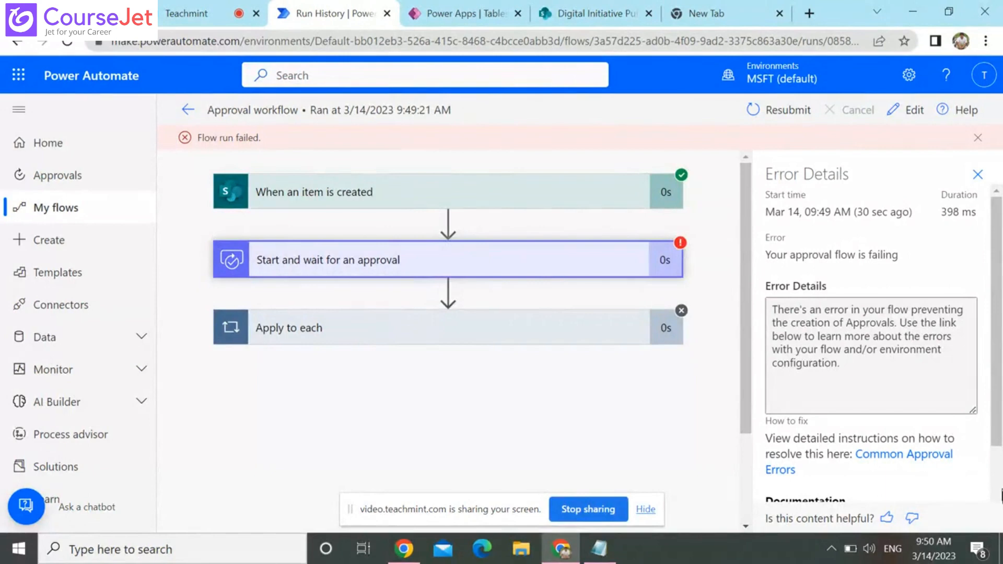
scroll(1001, 495, down, 2)
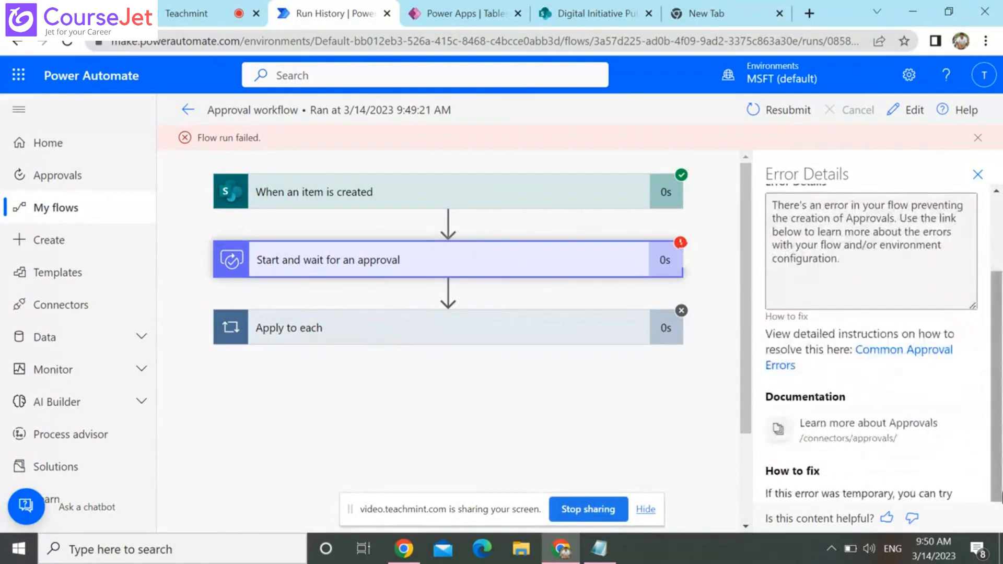
triple_click(923, 238)
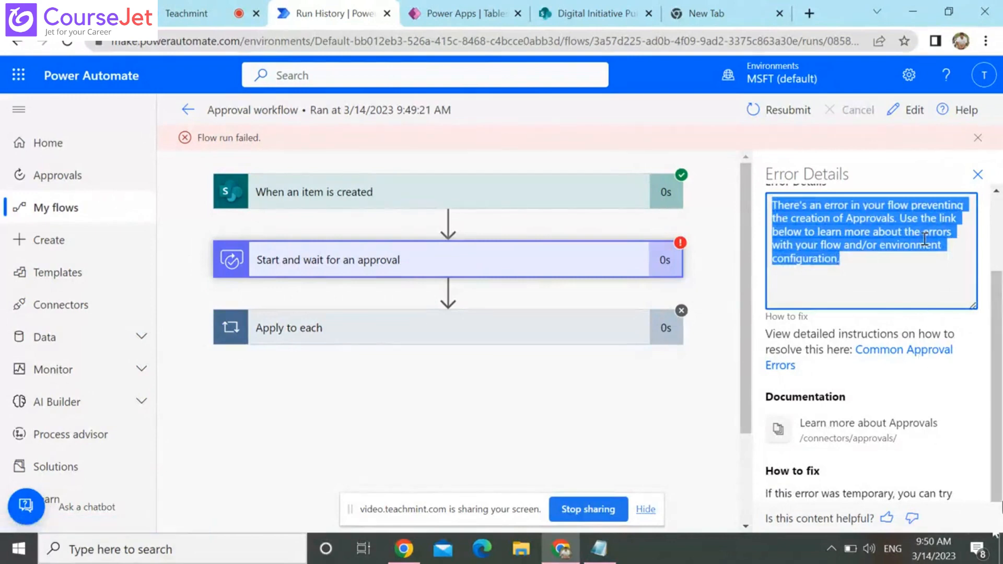
Open the Common Approval Errors article and read through the Assigned To and Requestor error descriptions
click(909, 354)
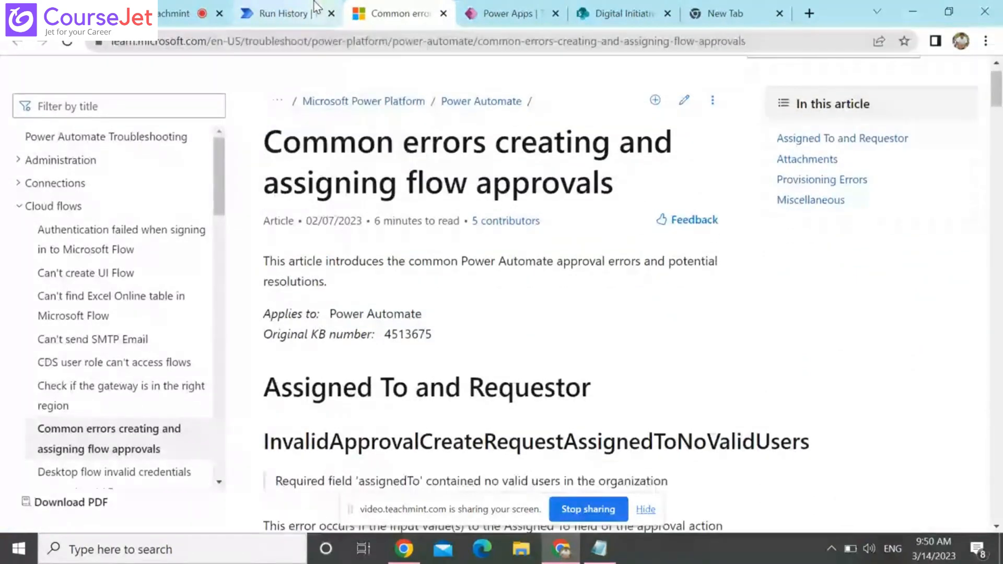
scroll(315, 5, down, 7)
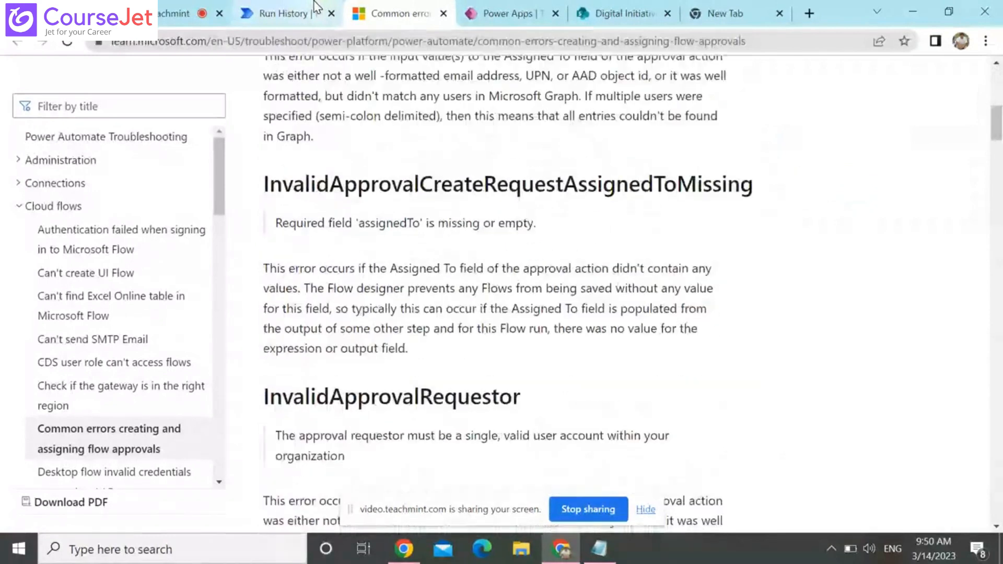
scroll(315, 5, down, 2)
scroll(315, 5, down, 3)
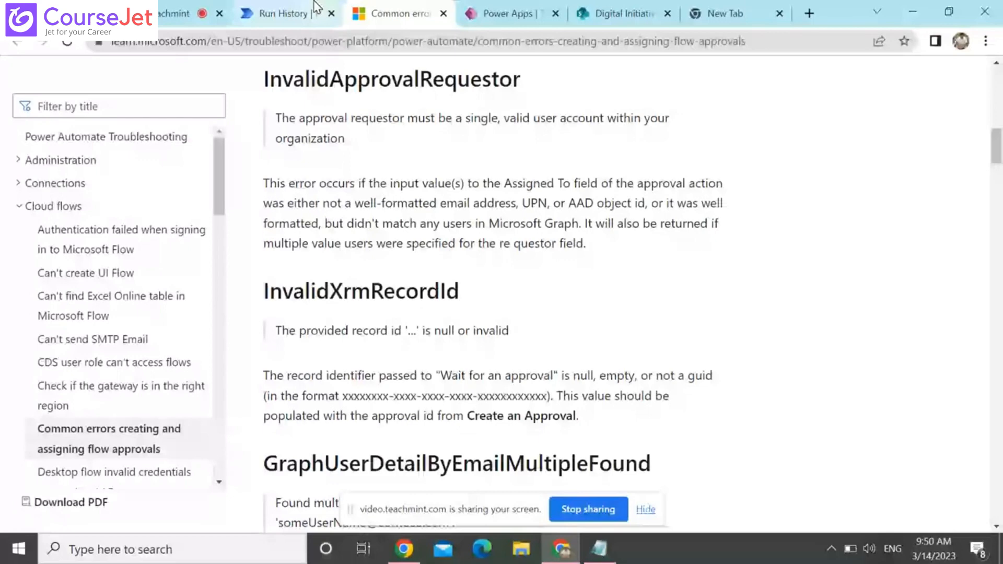
scroll(315, 5, down, 3)
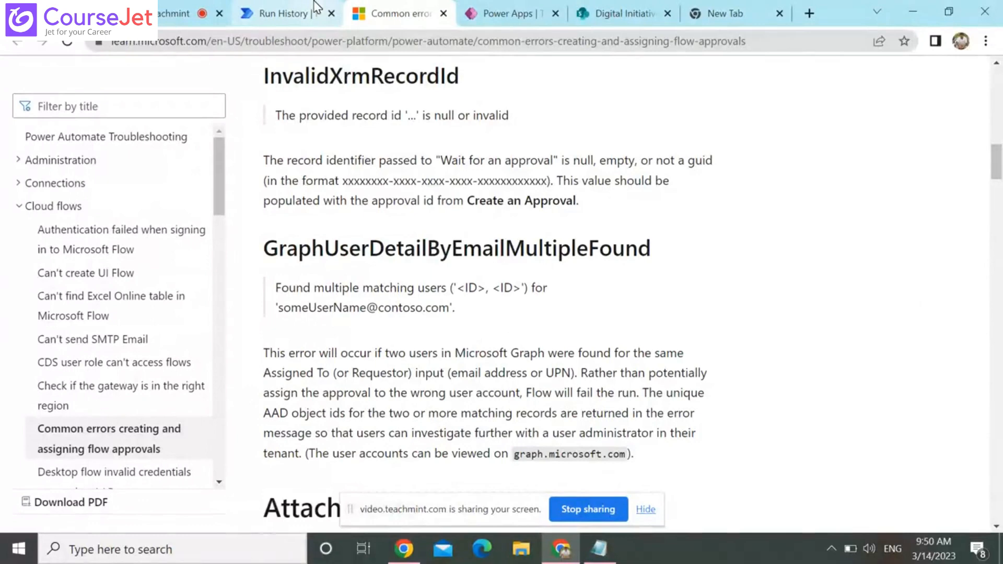
Return to Power Automate and reopen the Approval workflow from the flows list for editing
click(315, 5)
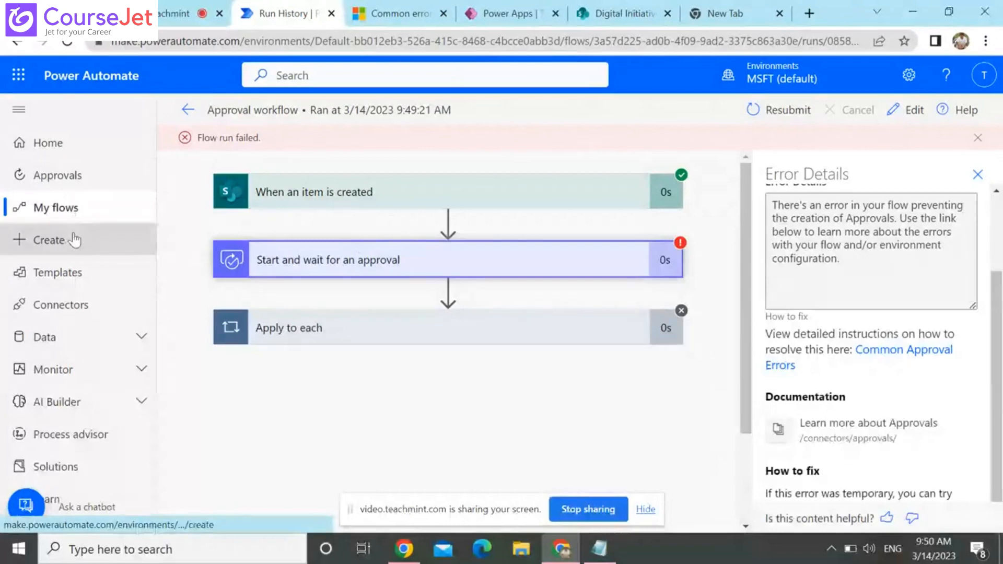
click(76, 207)
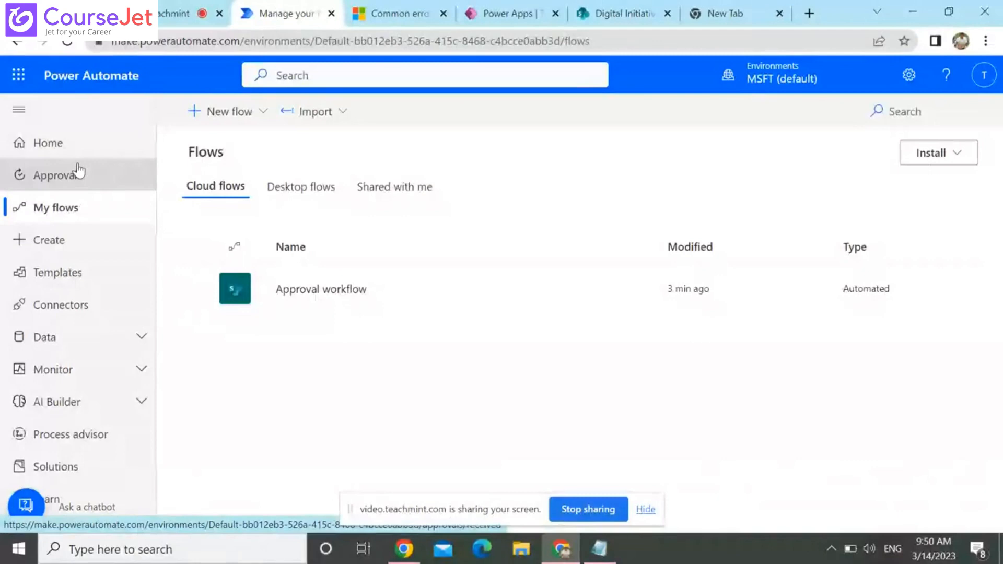
click(320, 288)
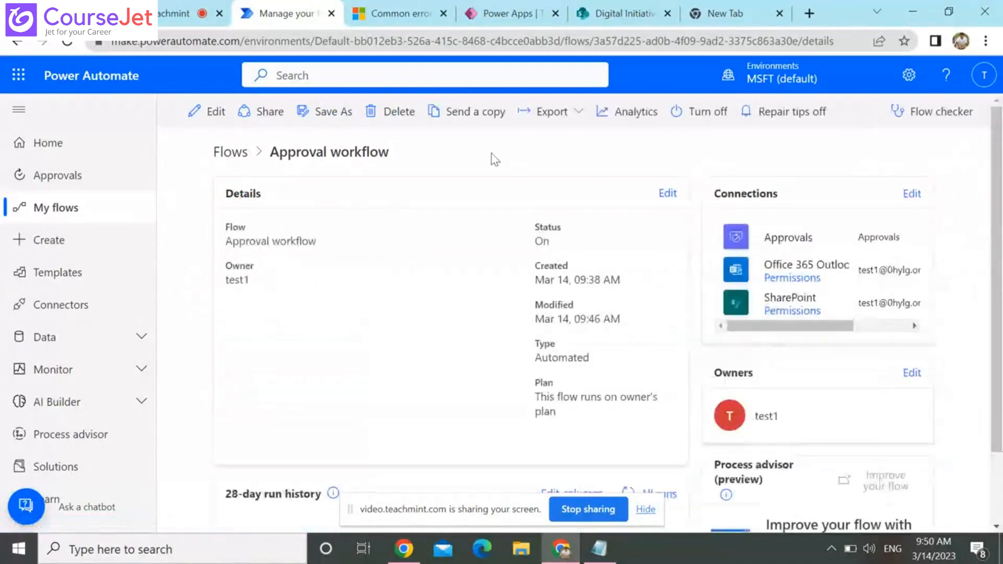
click(201, 111)
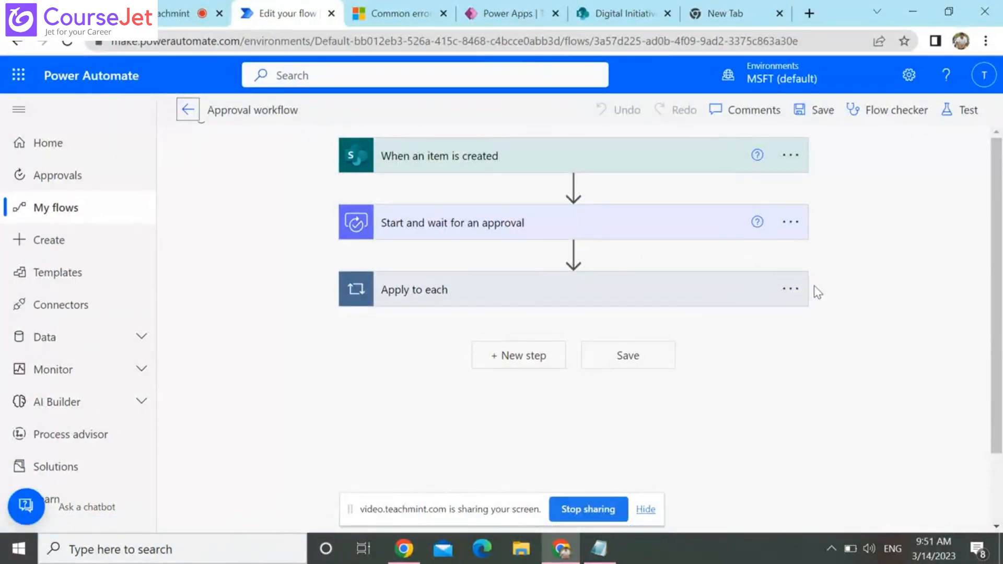
click(792, 291)
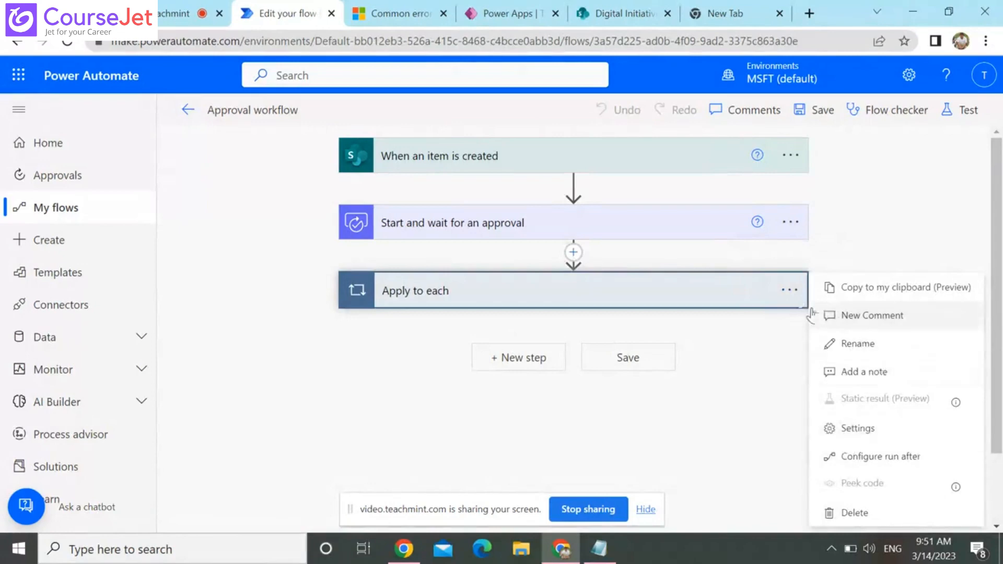
Assign the "Start and wait for an approval" action to the test2 account and save the flow
click(622, 229)
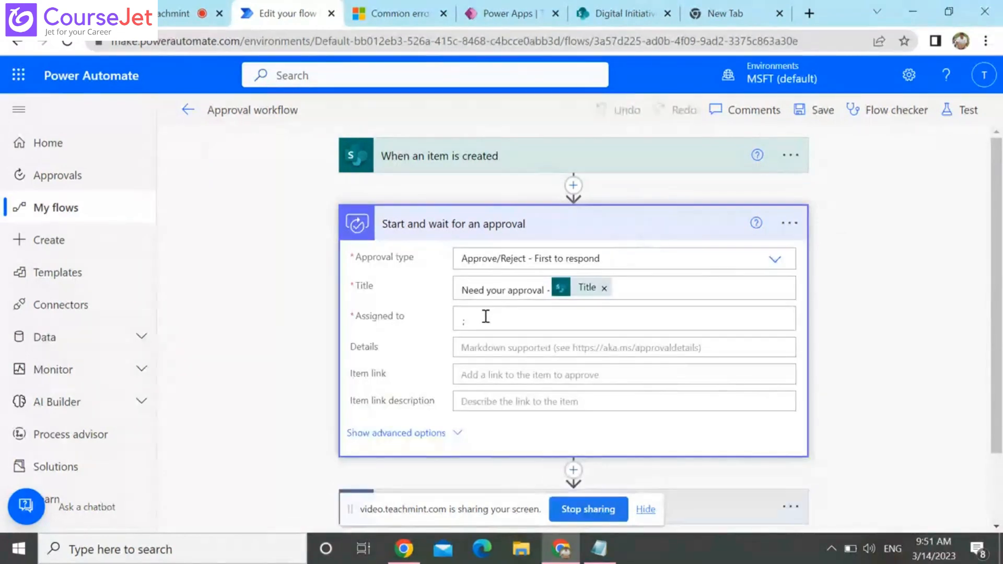
click(468, 323)
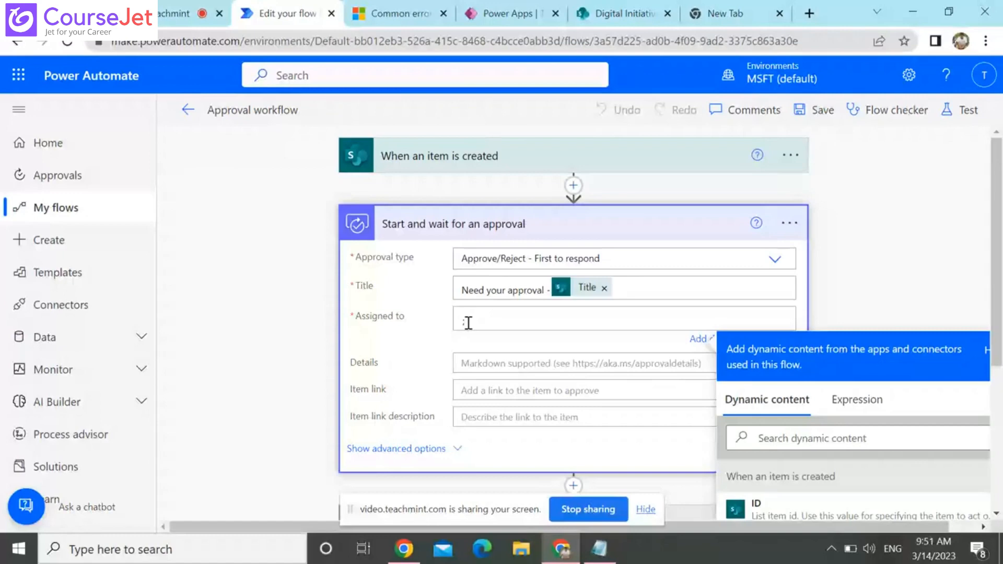
text(test)
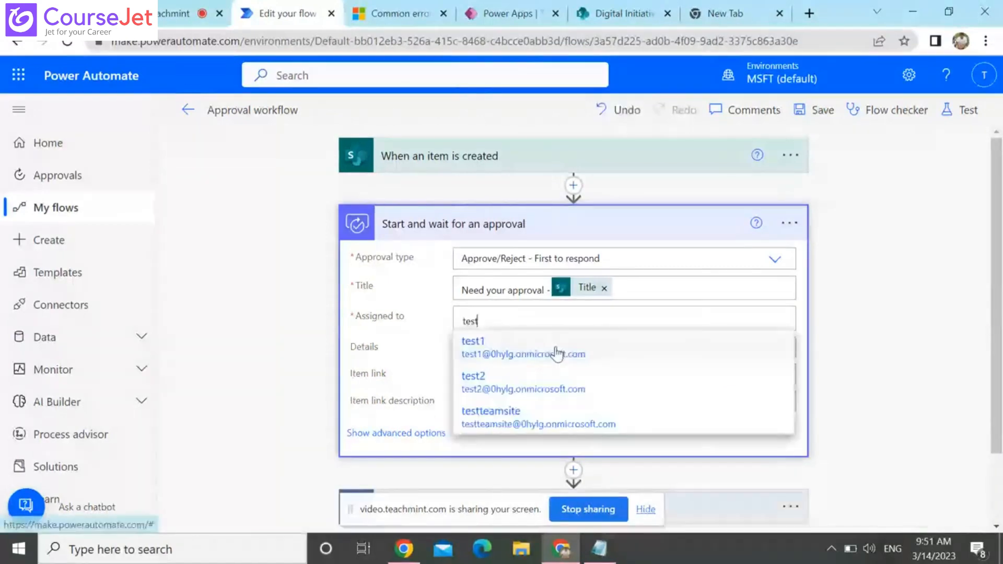
click(519, 381)
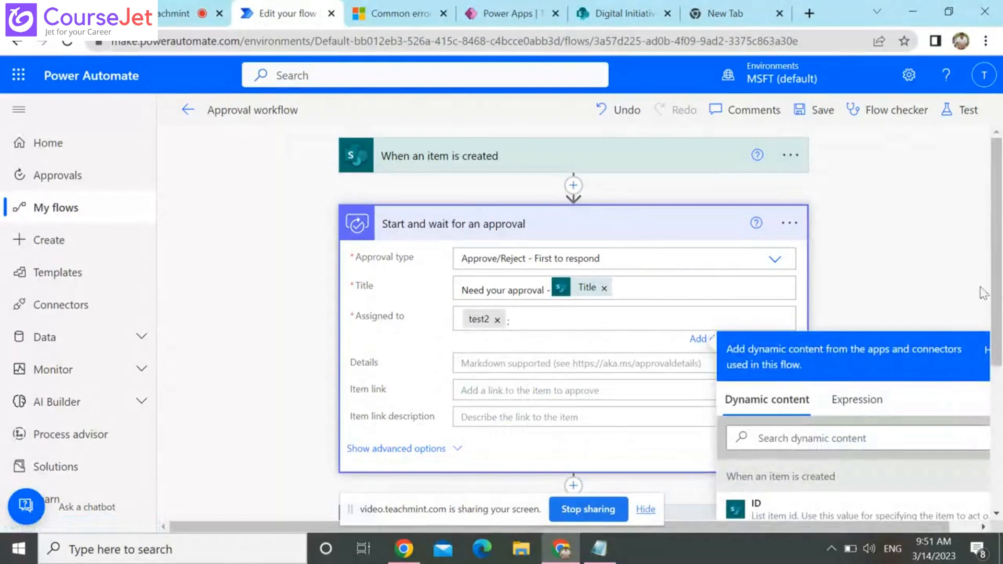
click(987, 359)
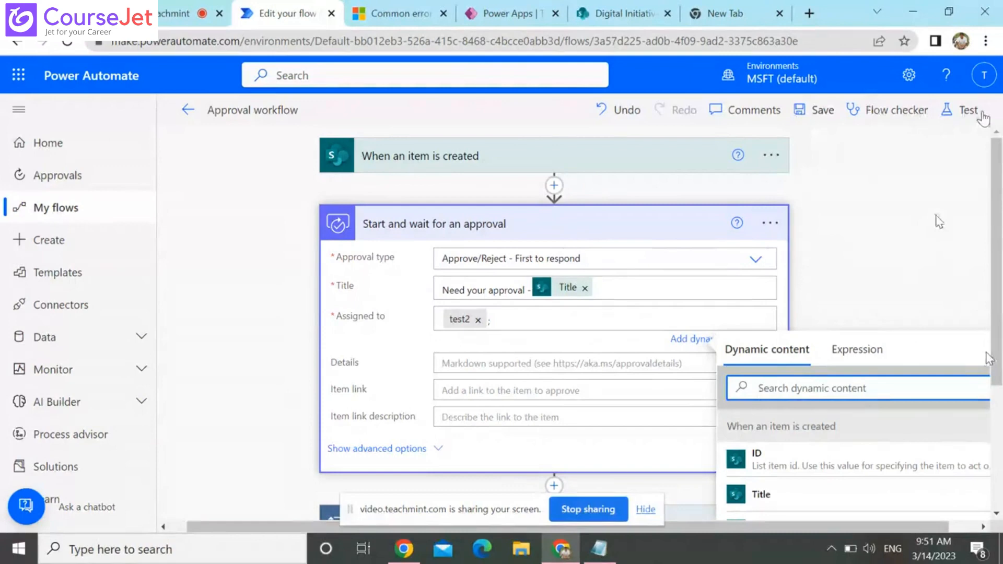
click(819, 114)
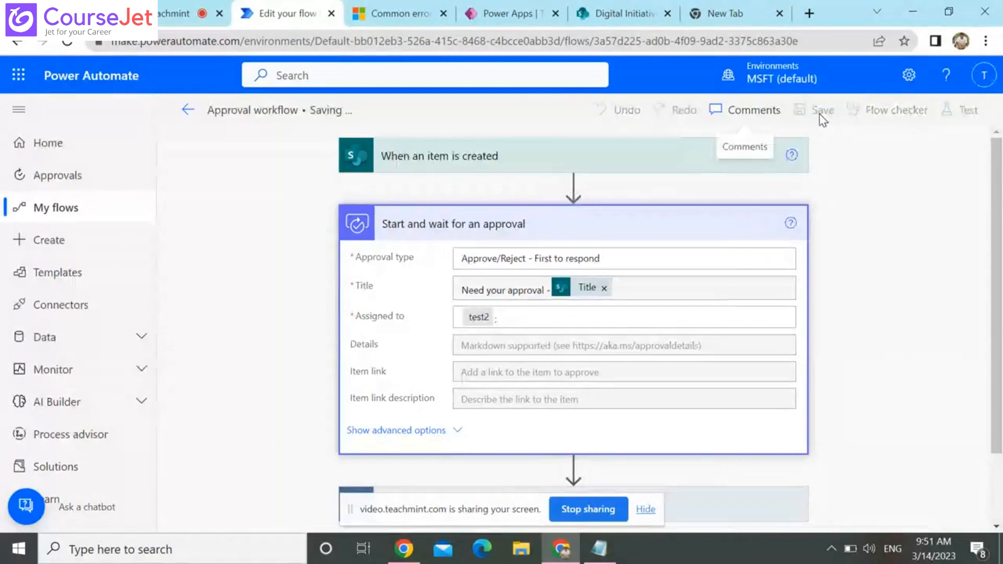
Leave and reopen the flow editor to check the approval action's saved Assigned to value, and return to the flow's details page
click(184, 110)
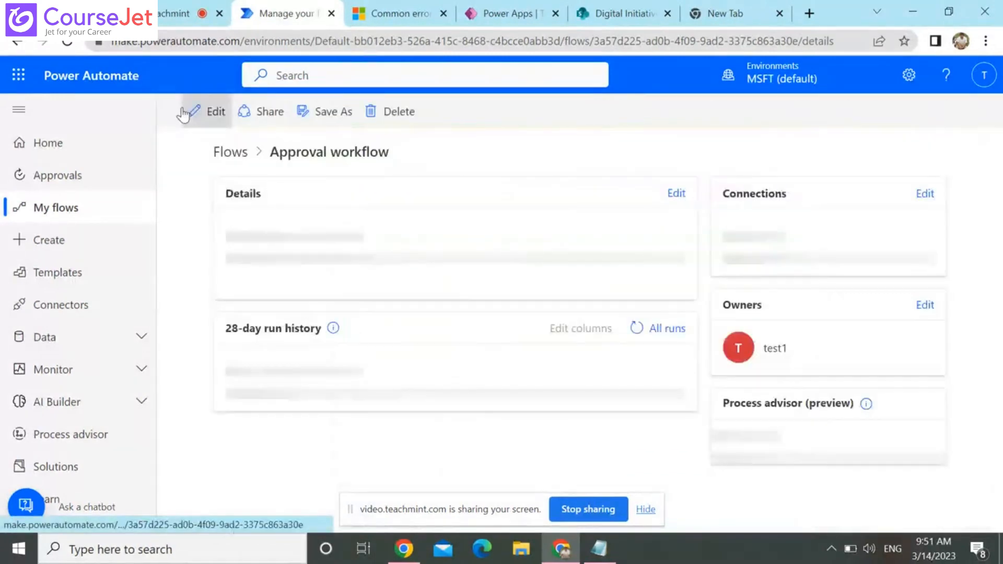
click(217, 112)
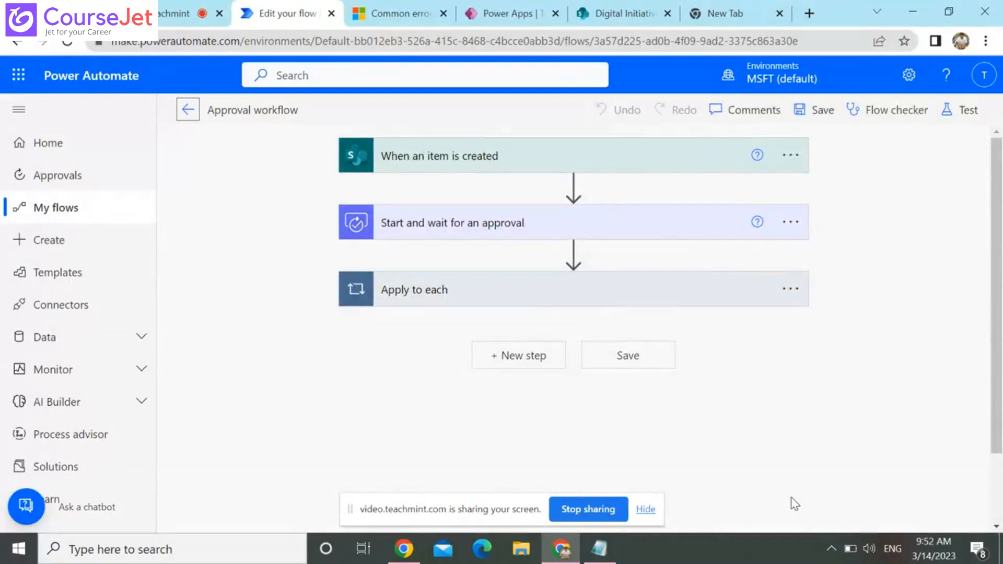
click(705, 226)
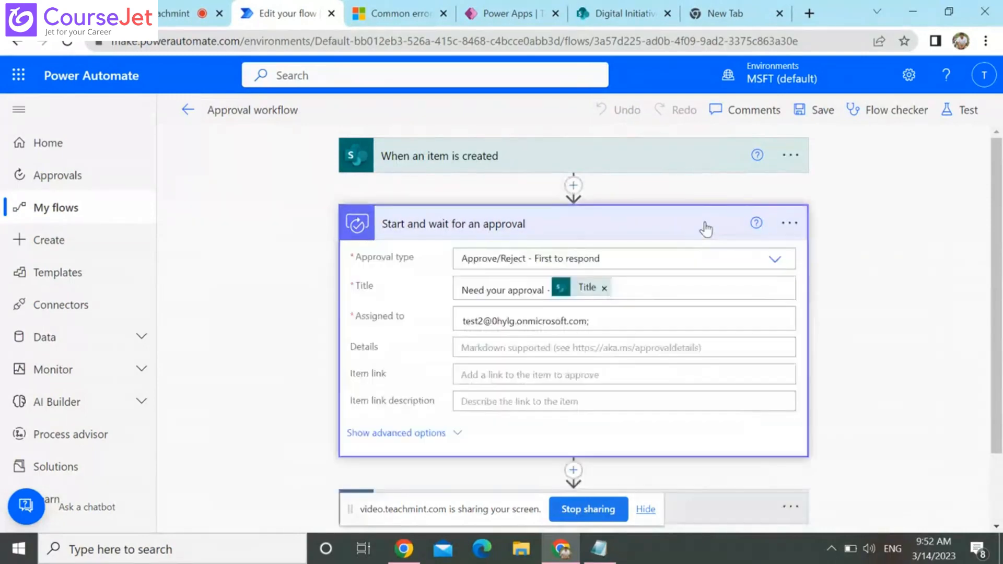
click(187, 109)
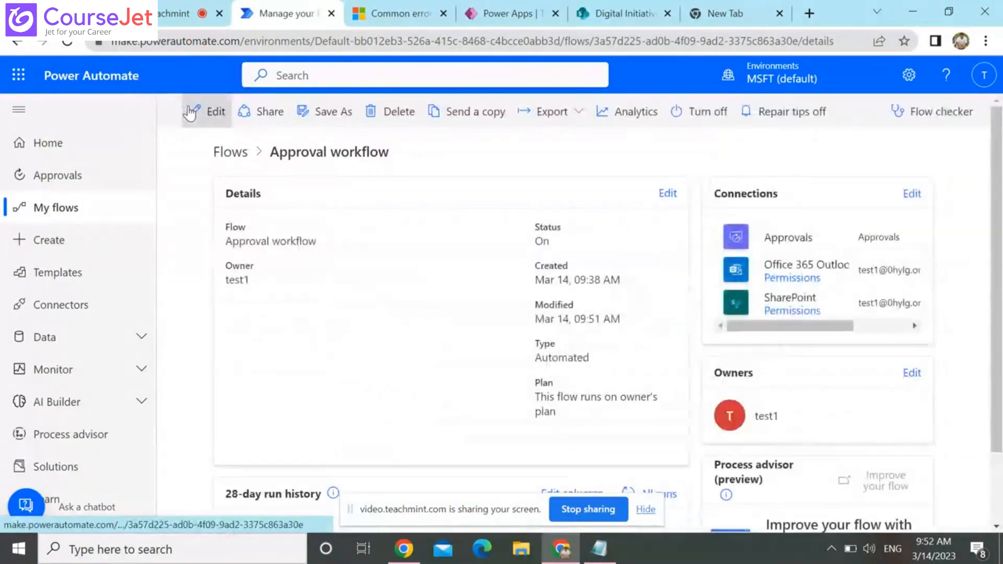
In SharePoint, add an EmployeeInfo item with the title "Ms", the employee's name and the employee ID, and save it
click(622, 13)
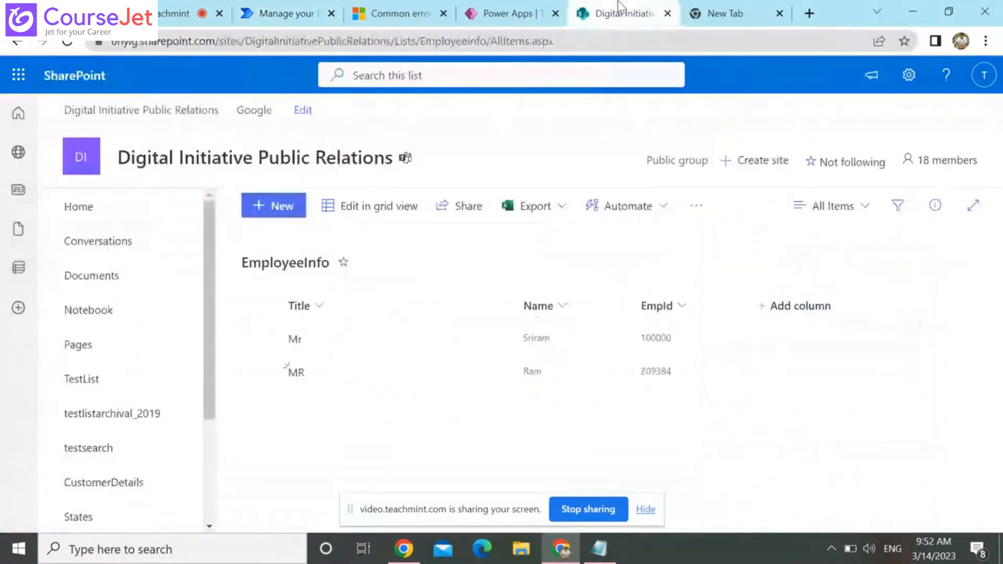
click(296, 209)
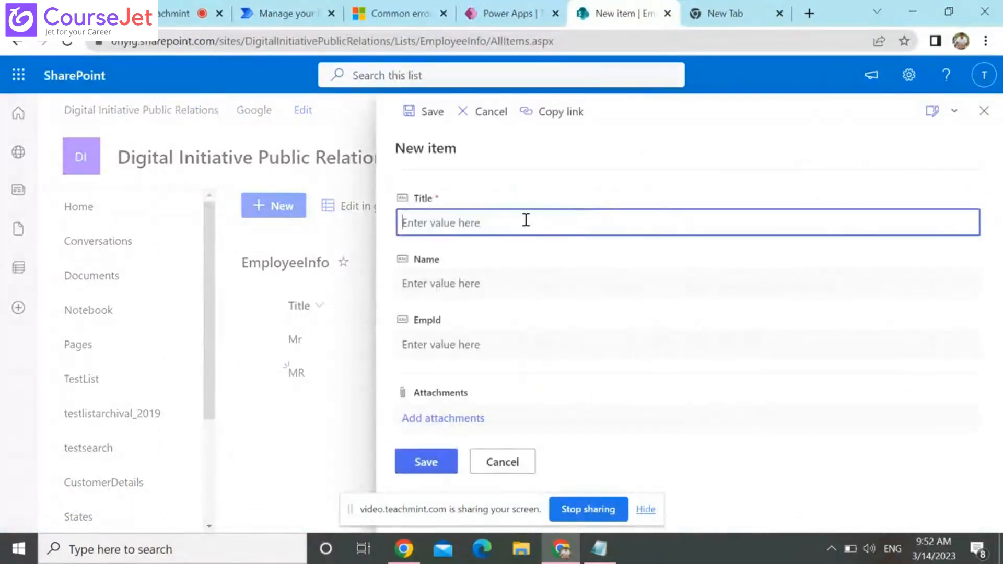
text(Ms)
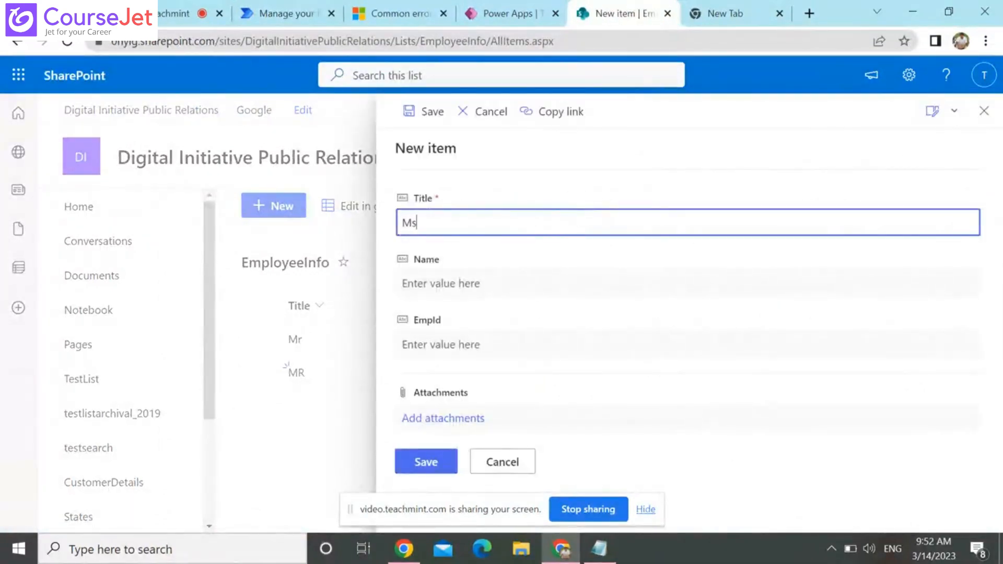
key(Tab)
text(Pri)
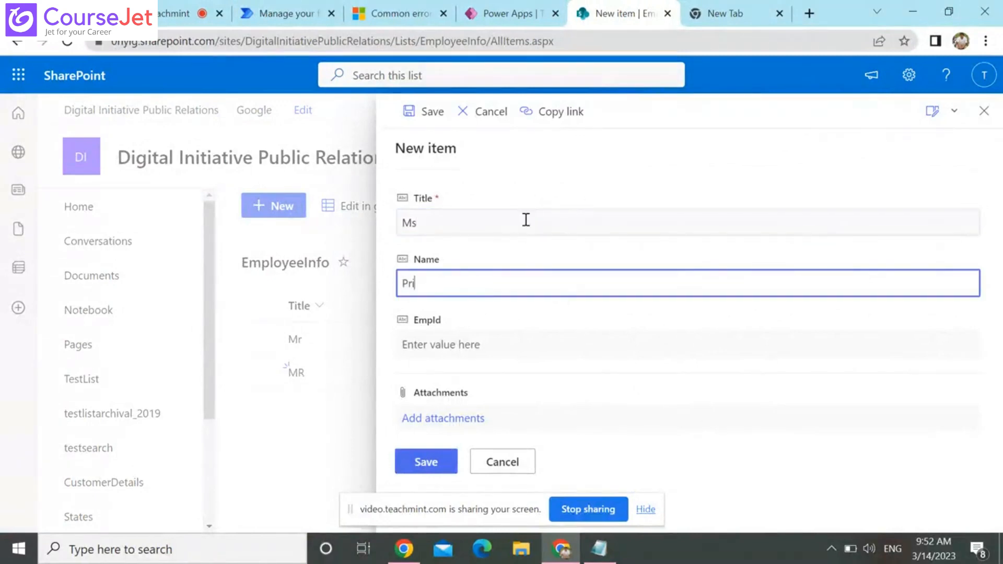
text(ya)
key(Tab)
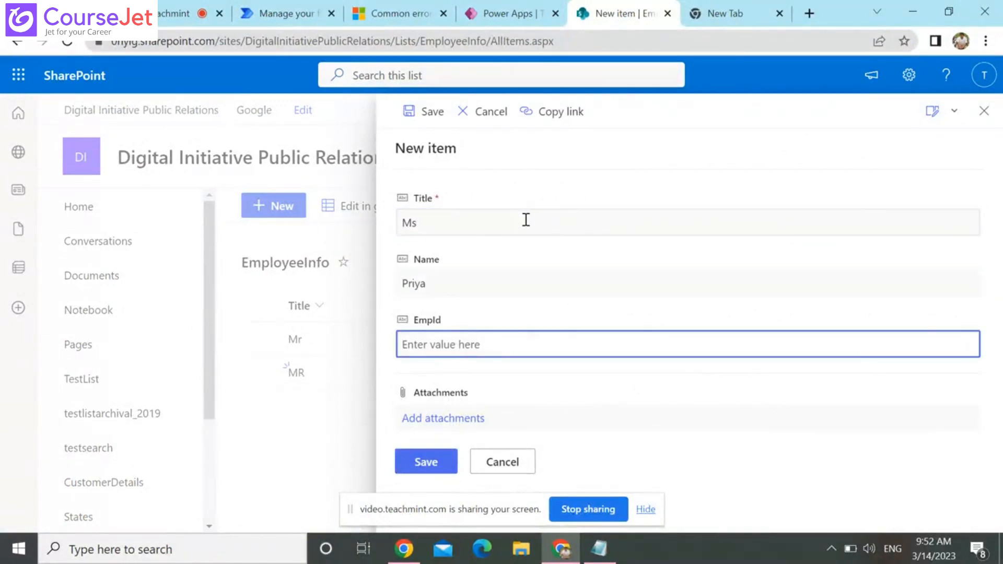
text(345923)
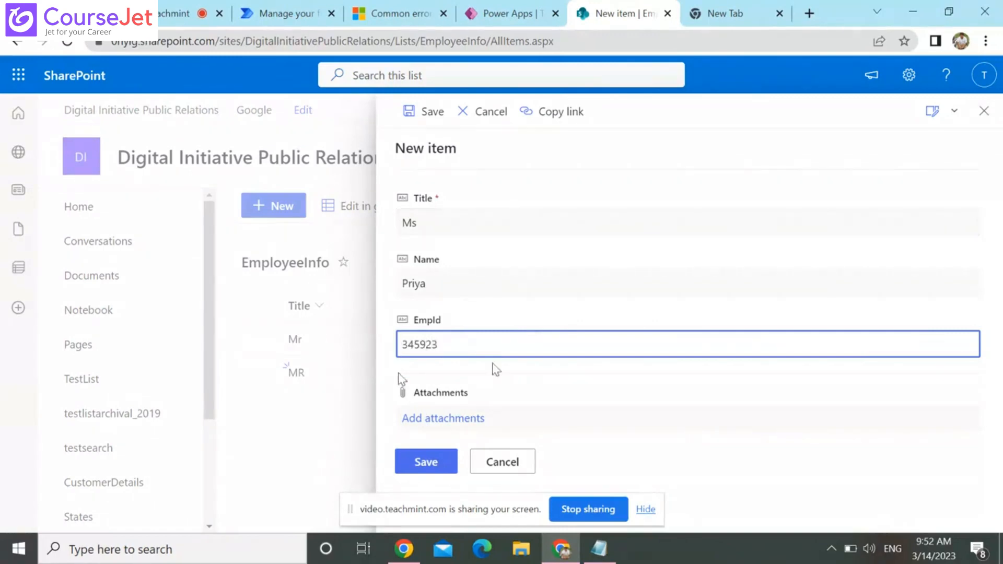
click(419, 456)
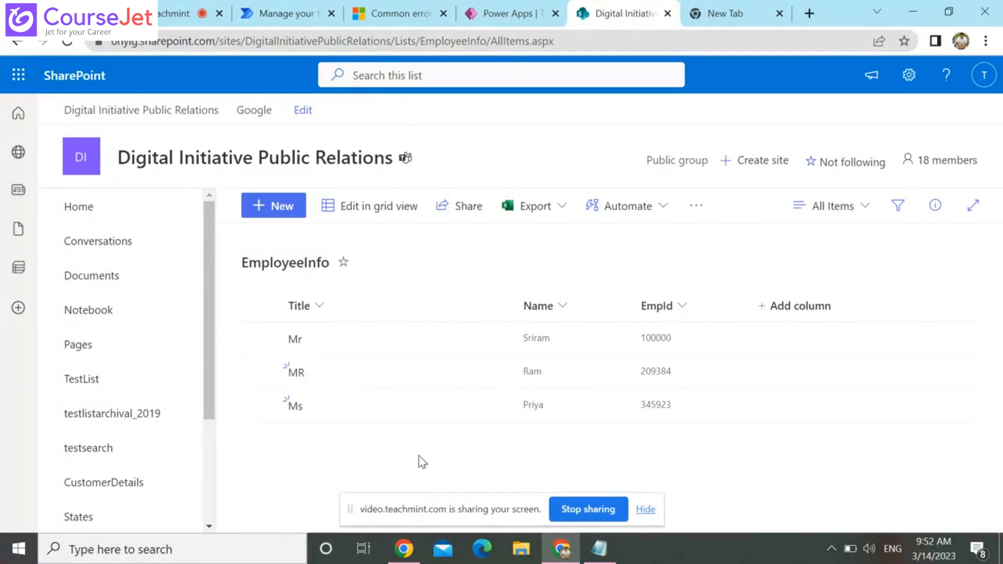
Back in Power Automate, open the Approval workflow's full run history and refresh it to check for a new run
click(261, 7)
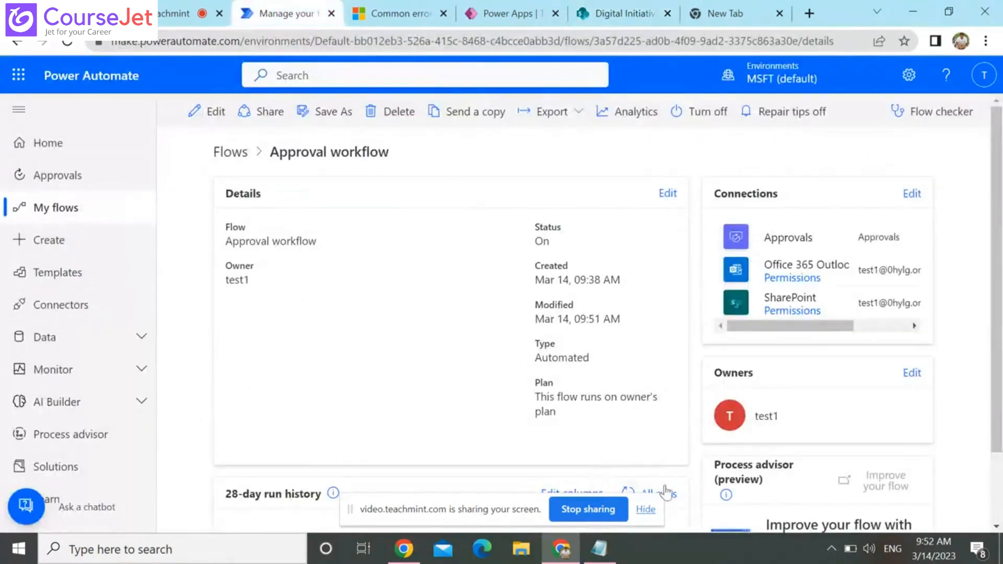
scroll(689, 454, down, 2)
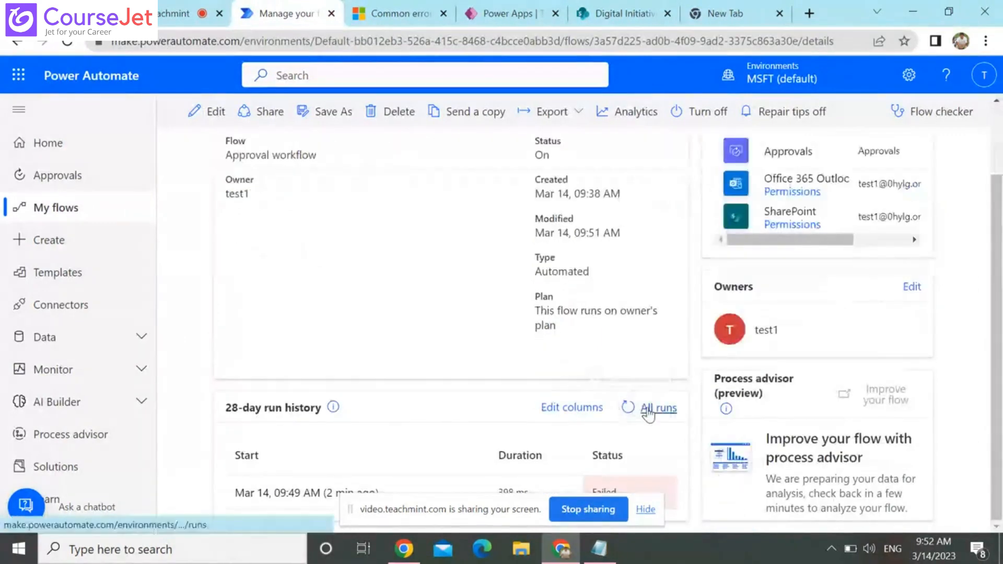
click(648, 413)
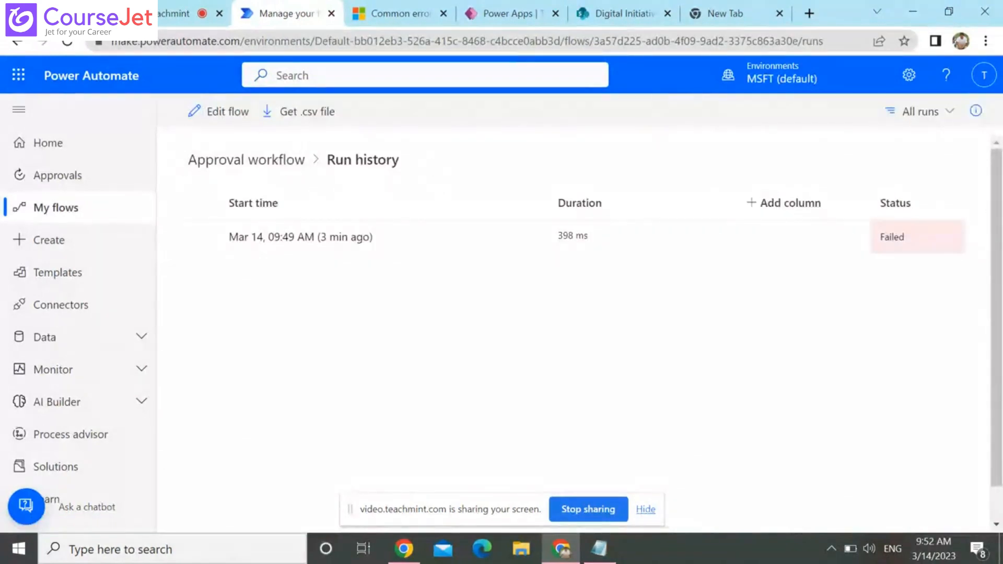
click(73, 45)
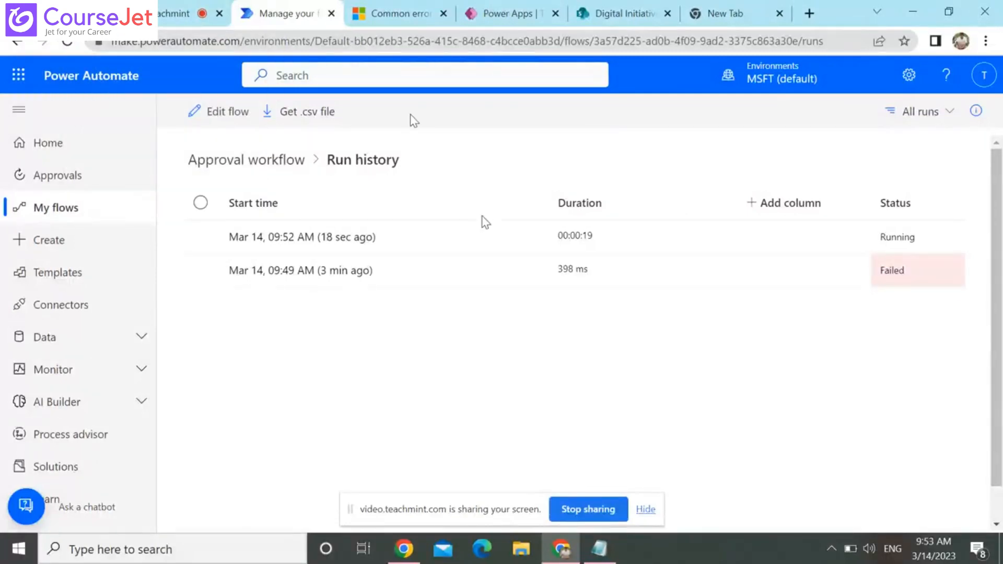
Open the latest Approval workflow run and expand its "Start and wait for an approval" action to check progress
click(254, 237)
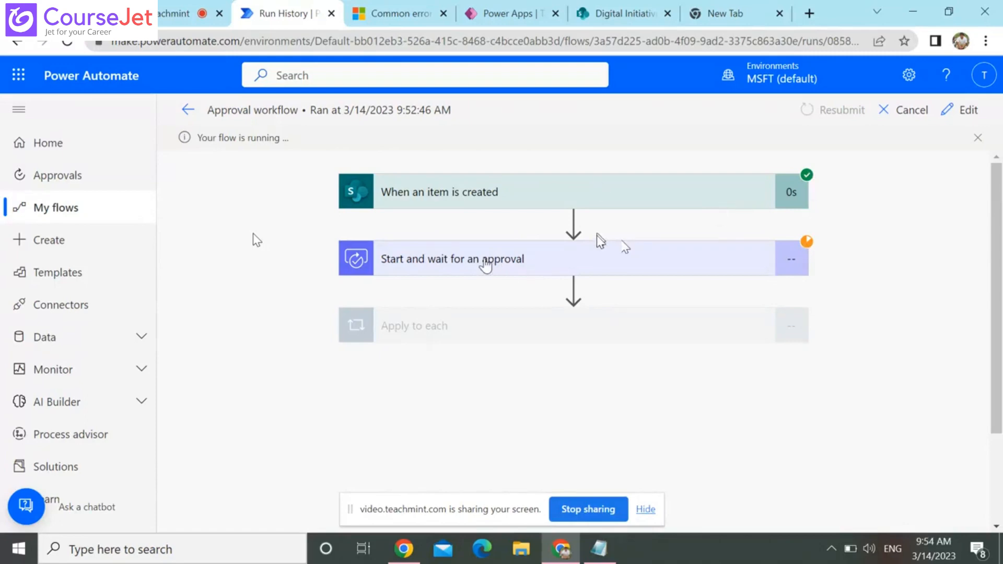
click(486, 264)
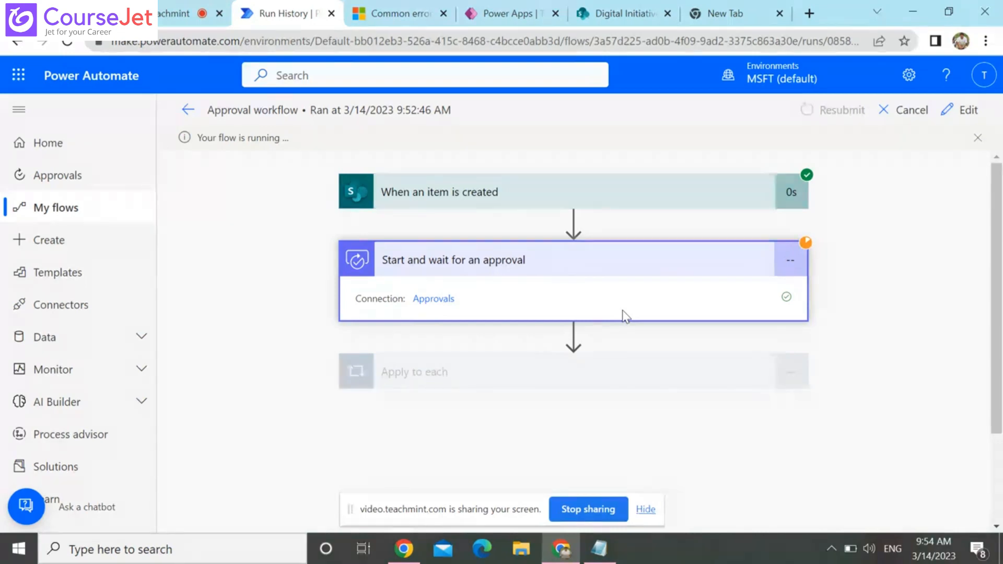
drag(626, 317, 143, 98)
Find the "Need your approval -Ms" request among the sent approvals, compare it with its SharePoint EmployeeInfo item, and review the request's details
click(70, 209)
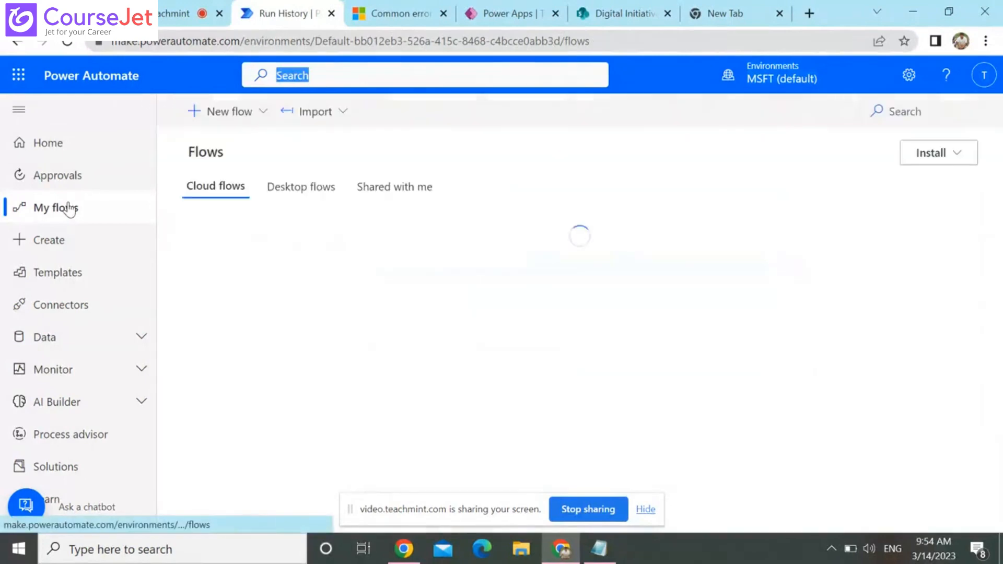
click(93, 183)
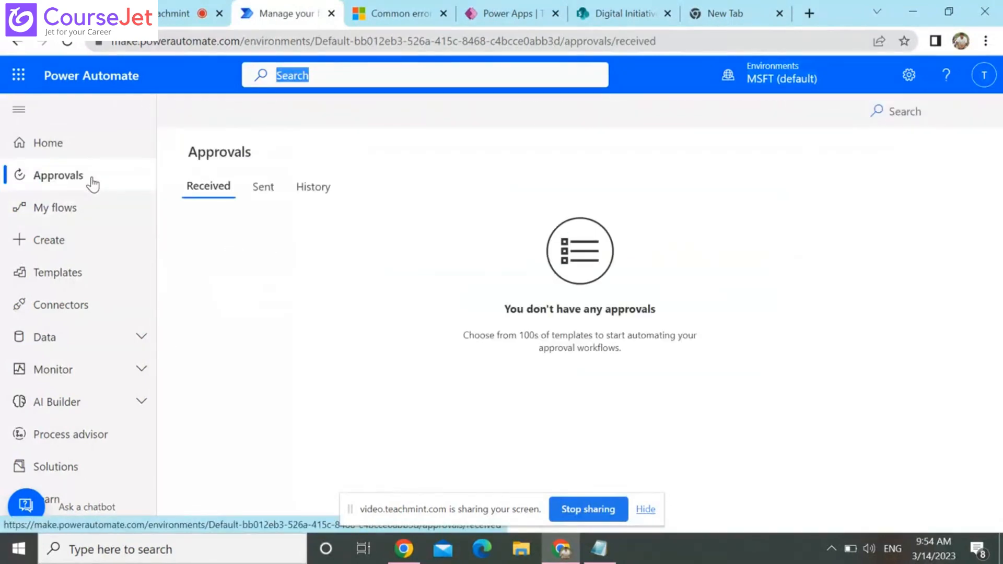
click(267, 183)
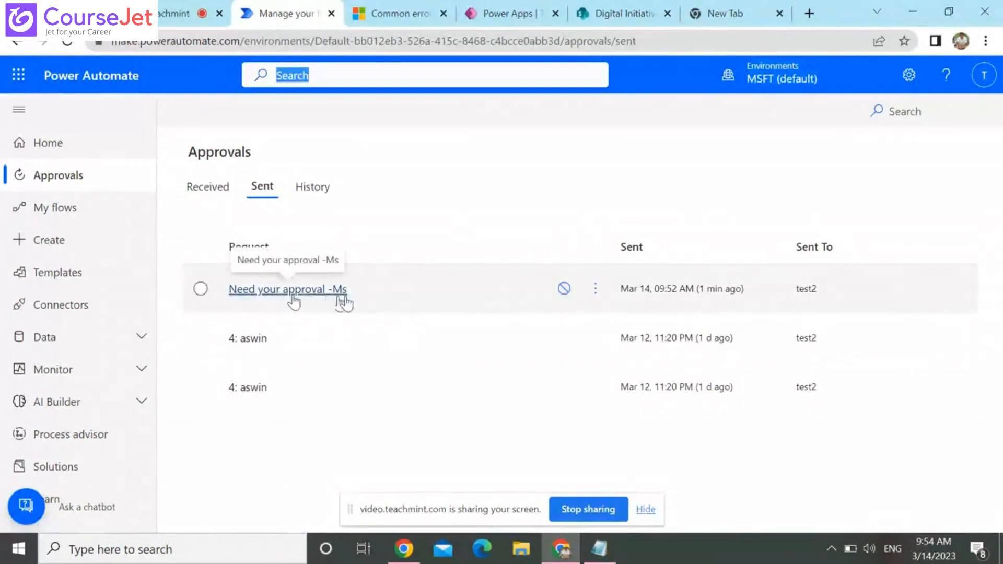
click(616, 11)
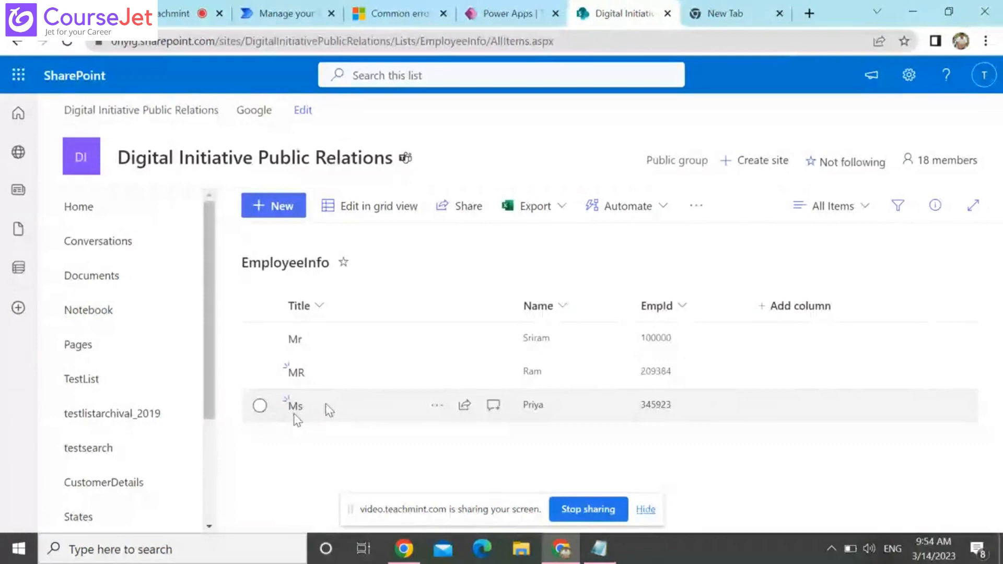
click(279, 8)
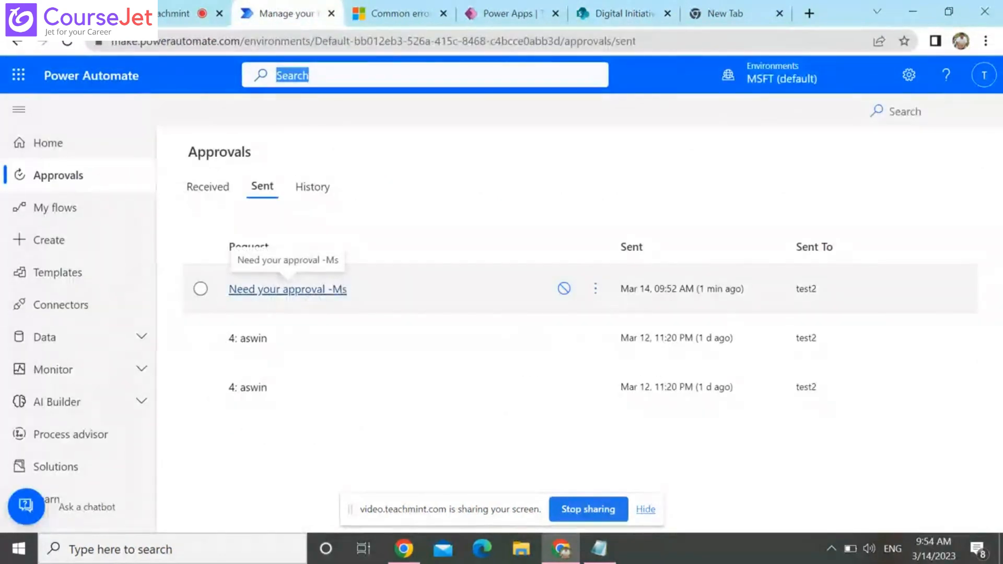
click(295, 291)
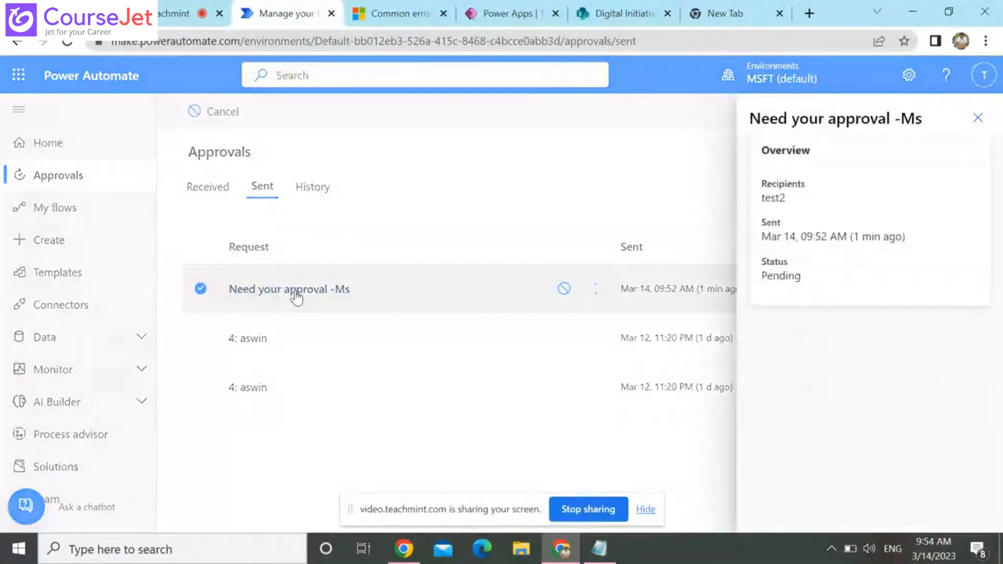
click(979, 118)
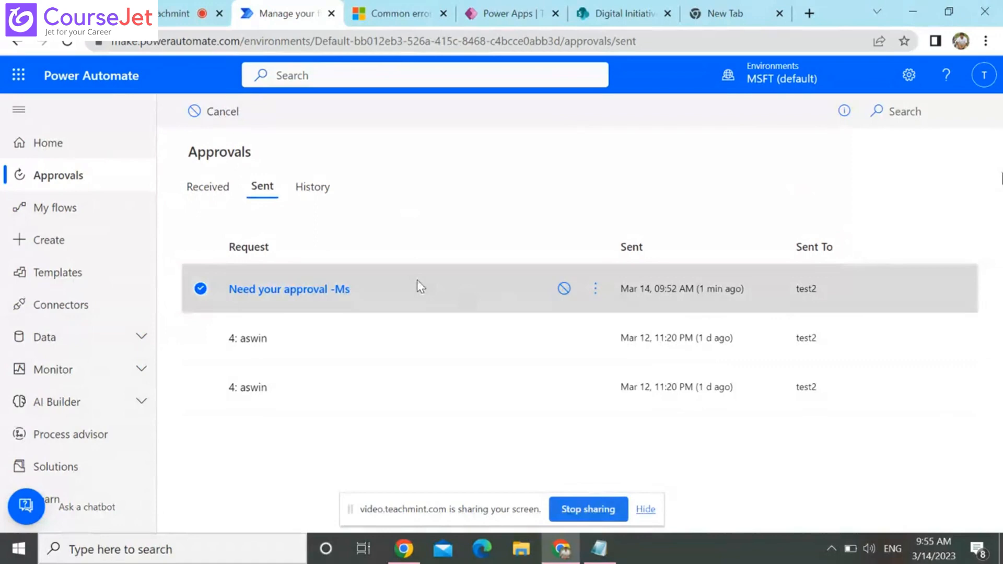
click(502, 13)
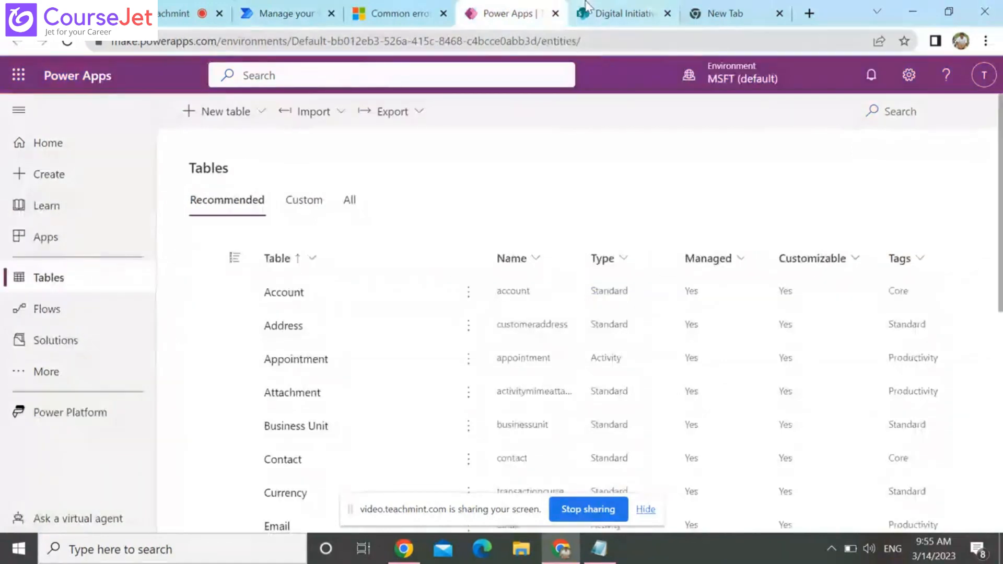
click(586, 4)
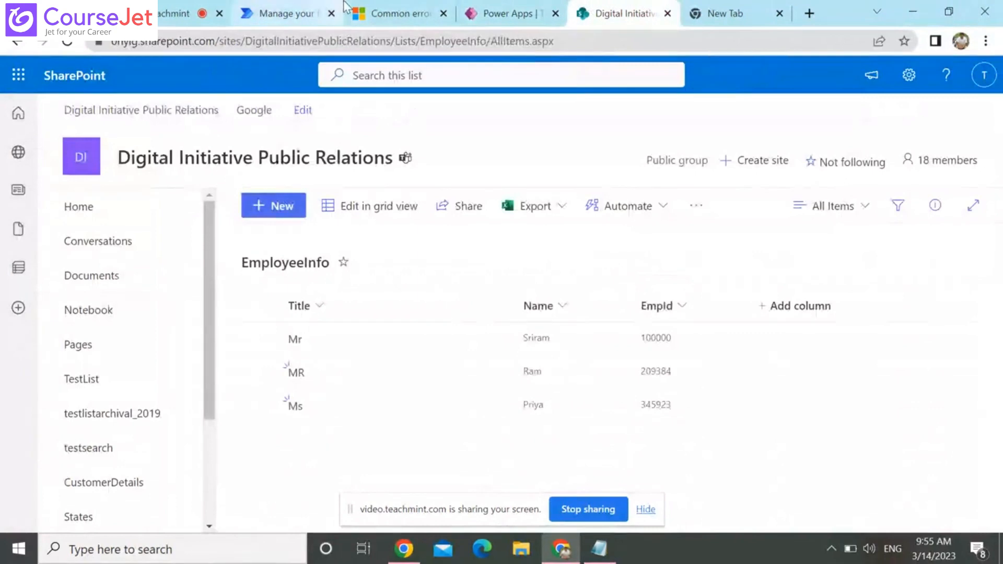
click(313, 7)
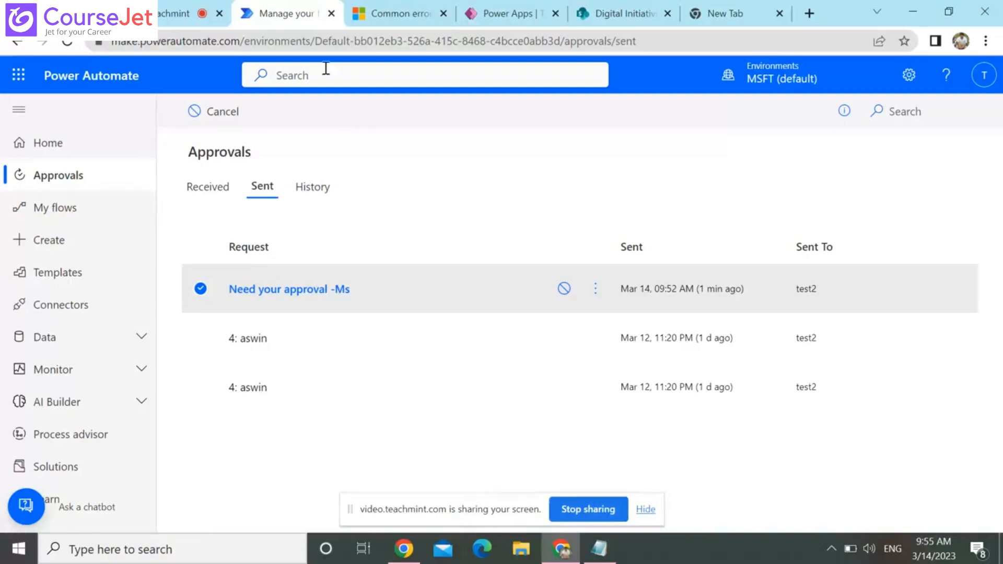
click(513, 8)
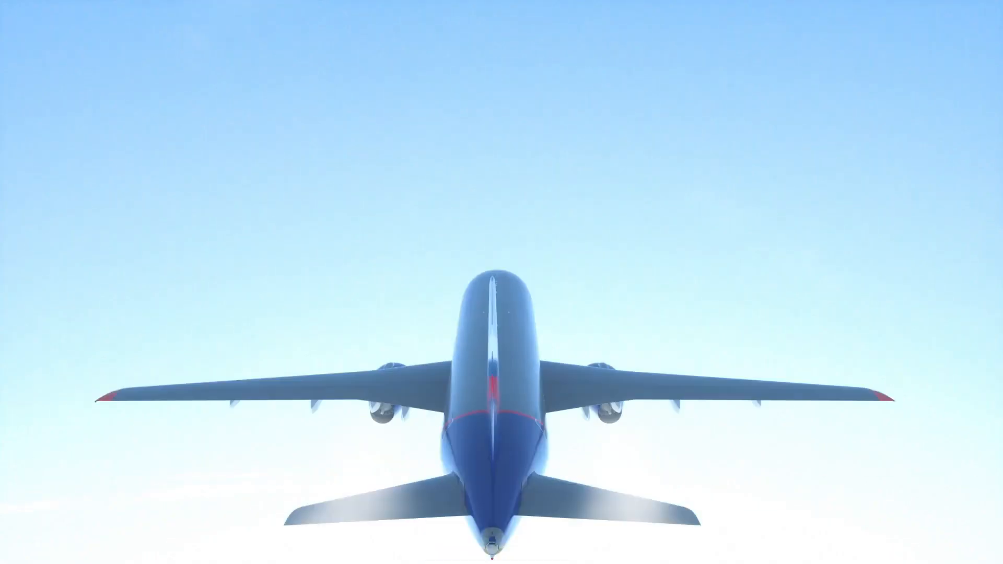